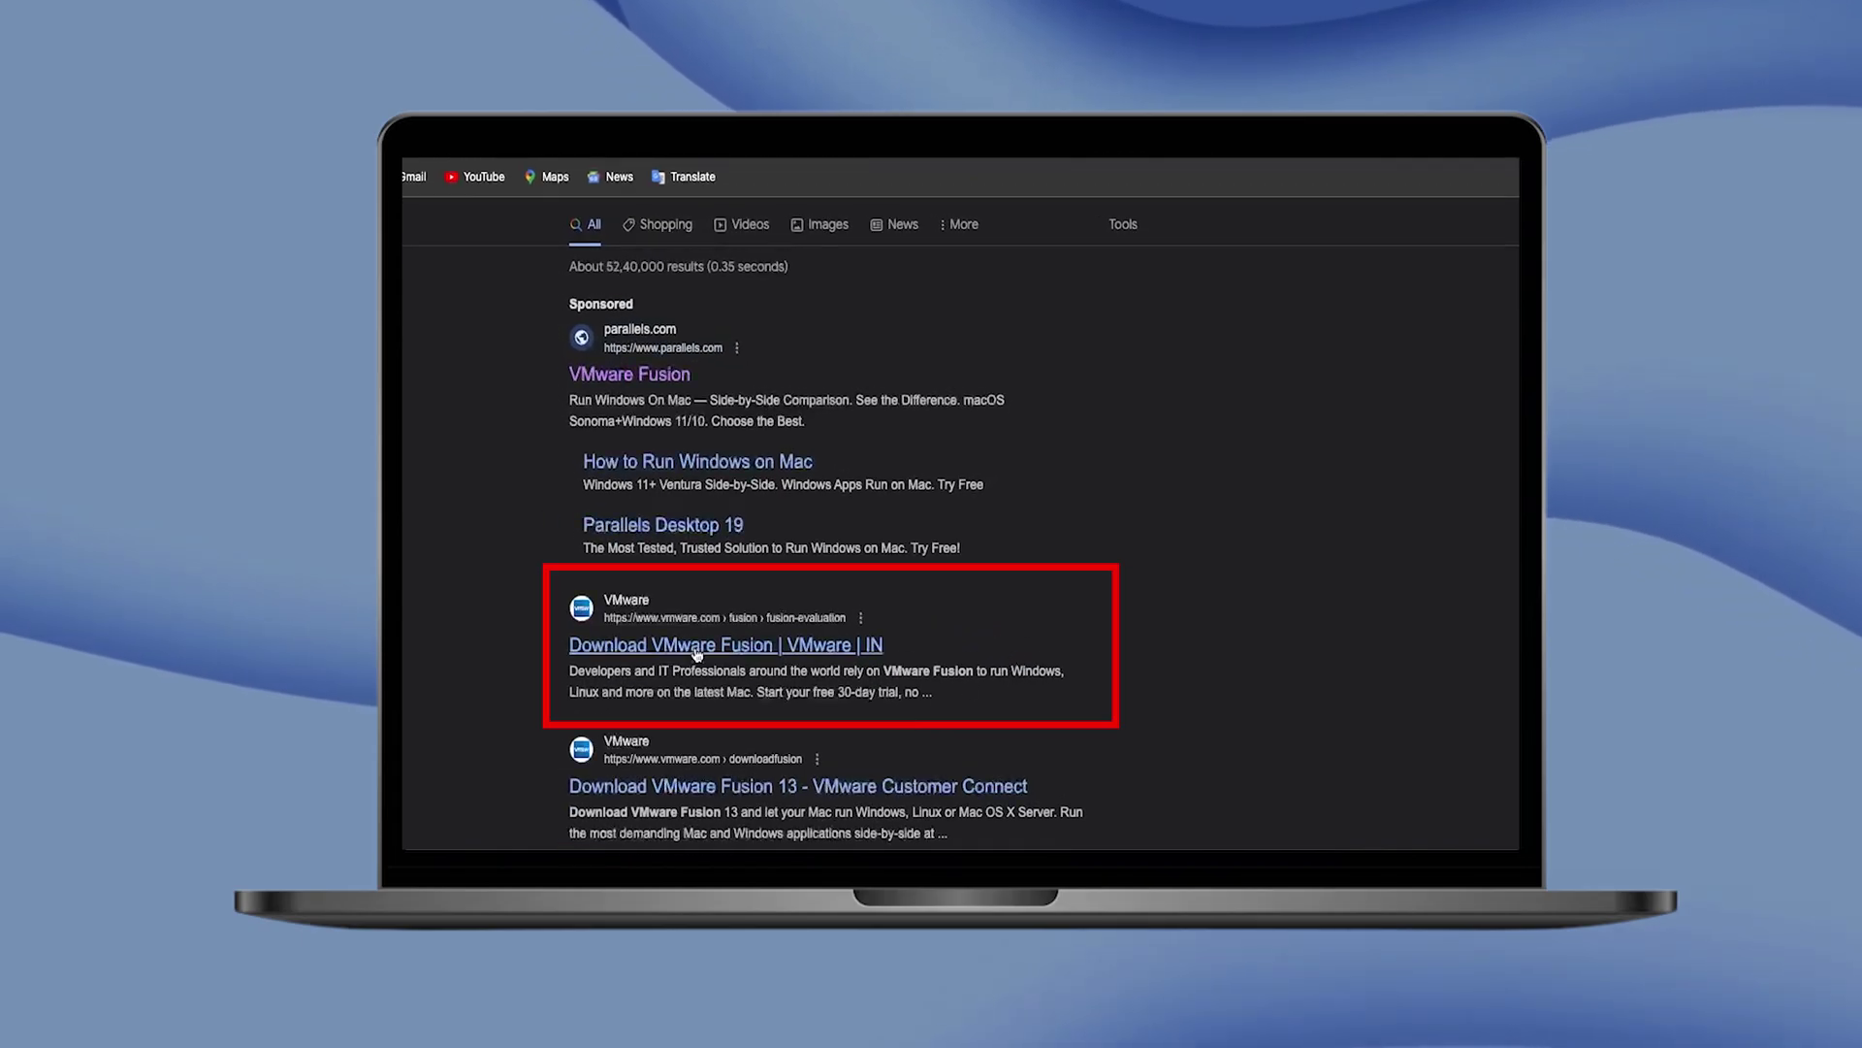
Open the official VMware Fusion download page and highlight 'VMware Fusion Pro' in its heading
{"action": "left_click", "coordinate": [694, 648]}
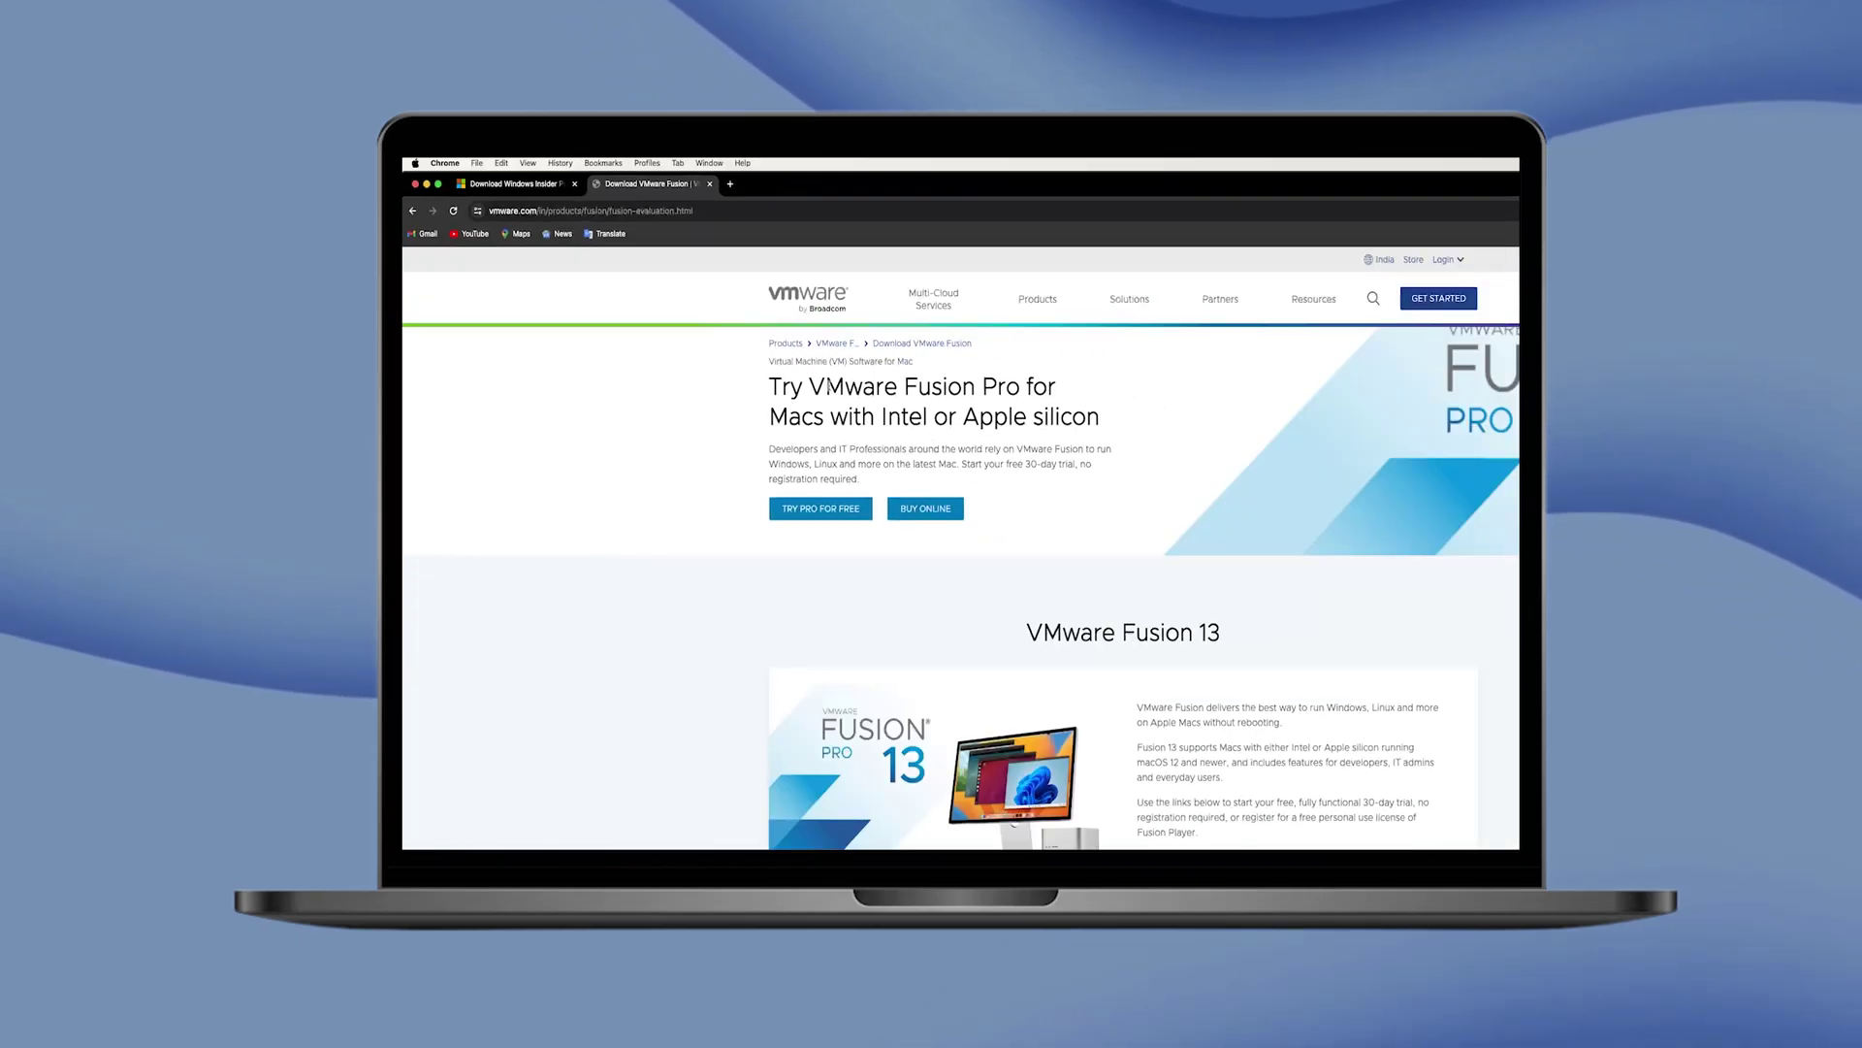
{"action": "left_click_drag", "start_coordinate": [824, 395], "coordinate": [1122, 395]}
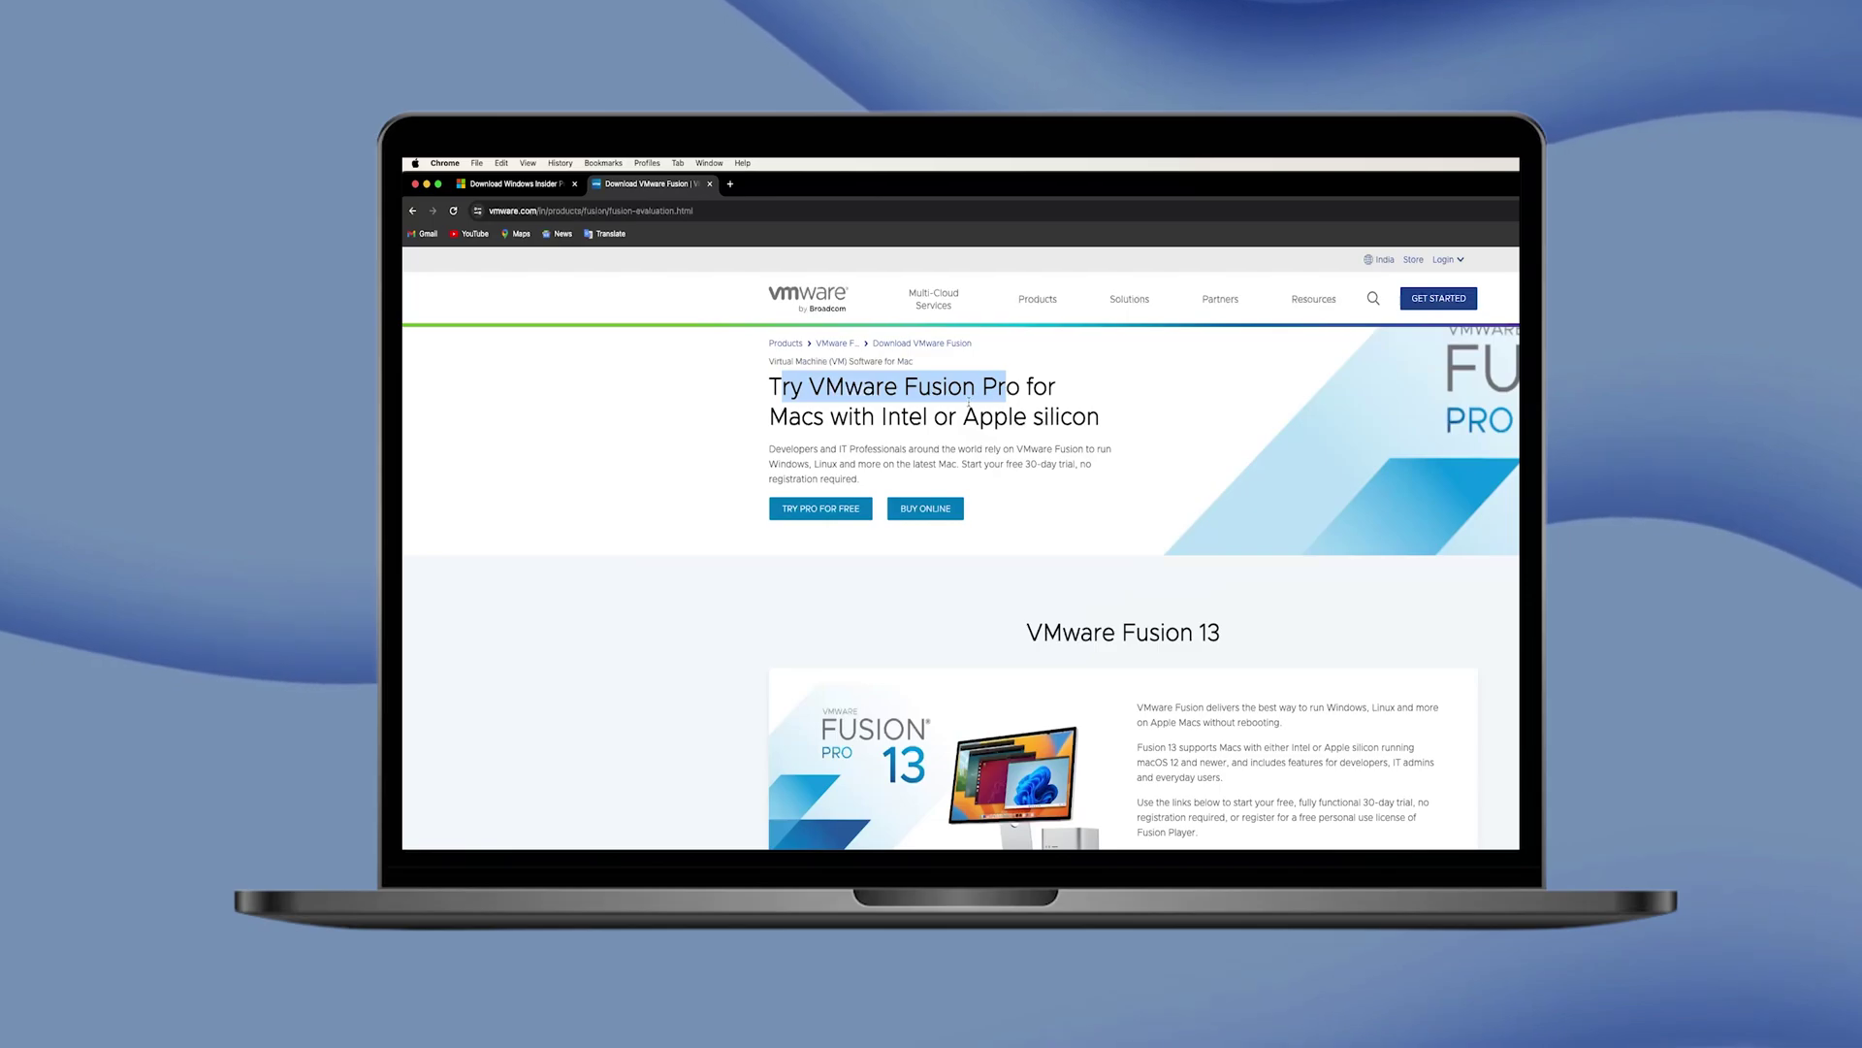
{"action": "left_click", "coordinate": [970, 400]}
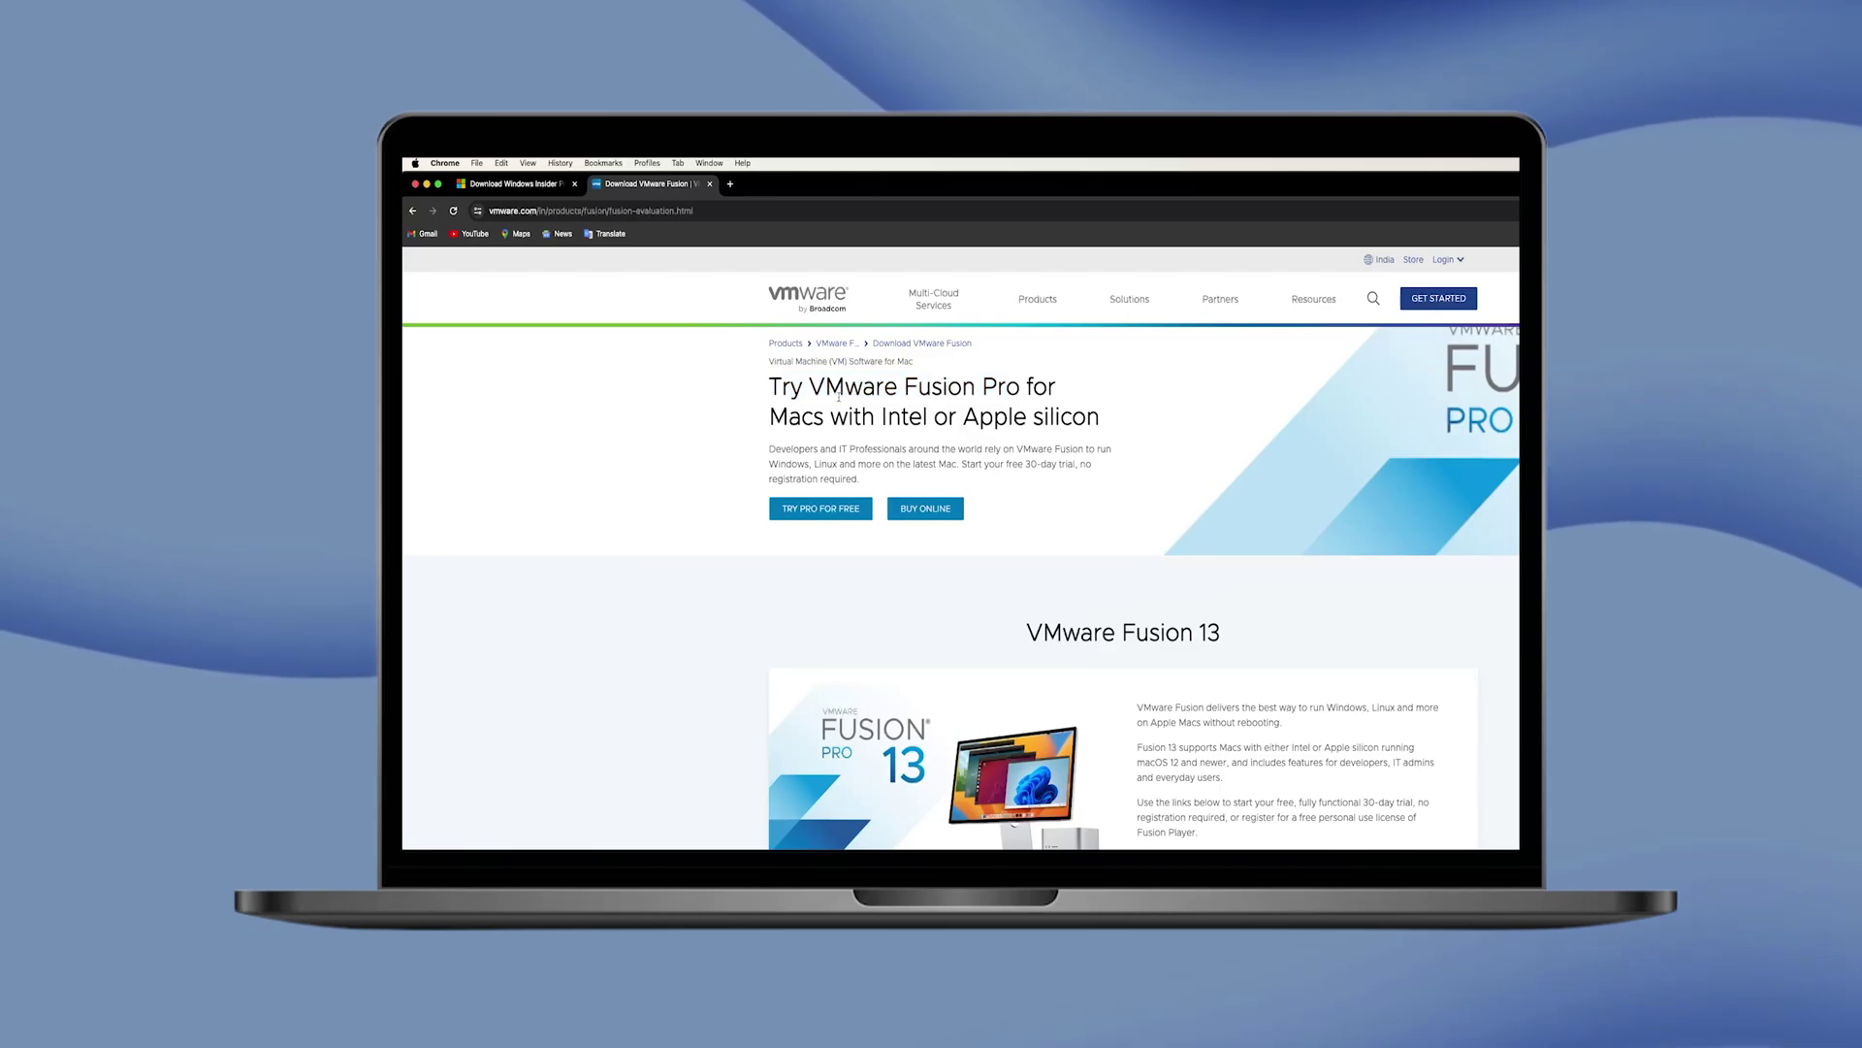
{"action": "left_click_drag", "start_coordinate": [803, 388], "coordinate": [1053, 389]}
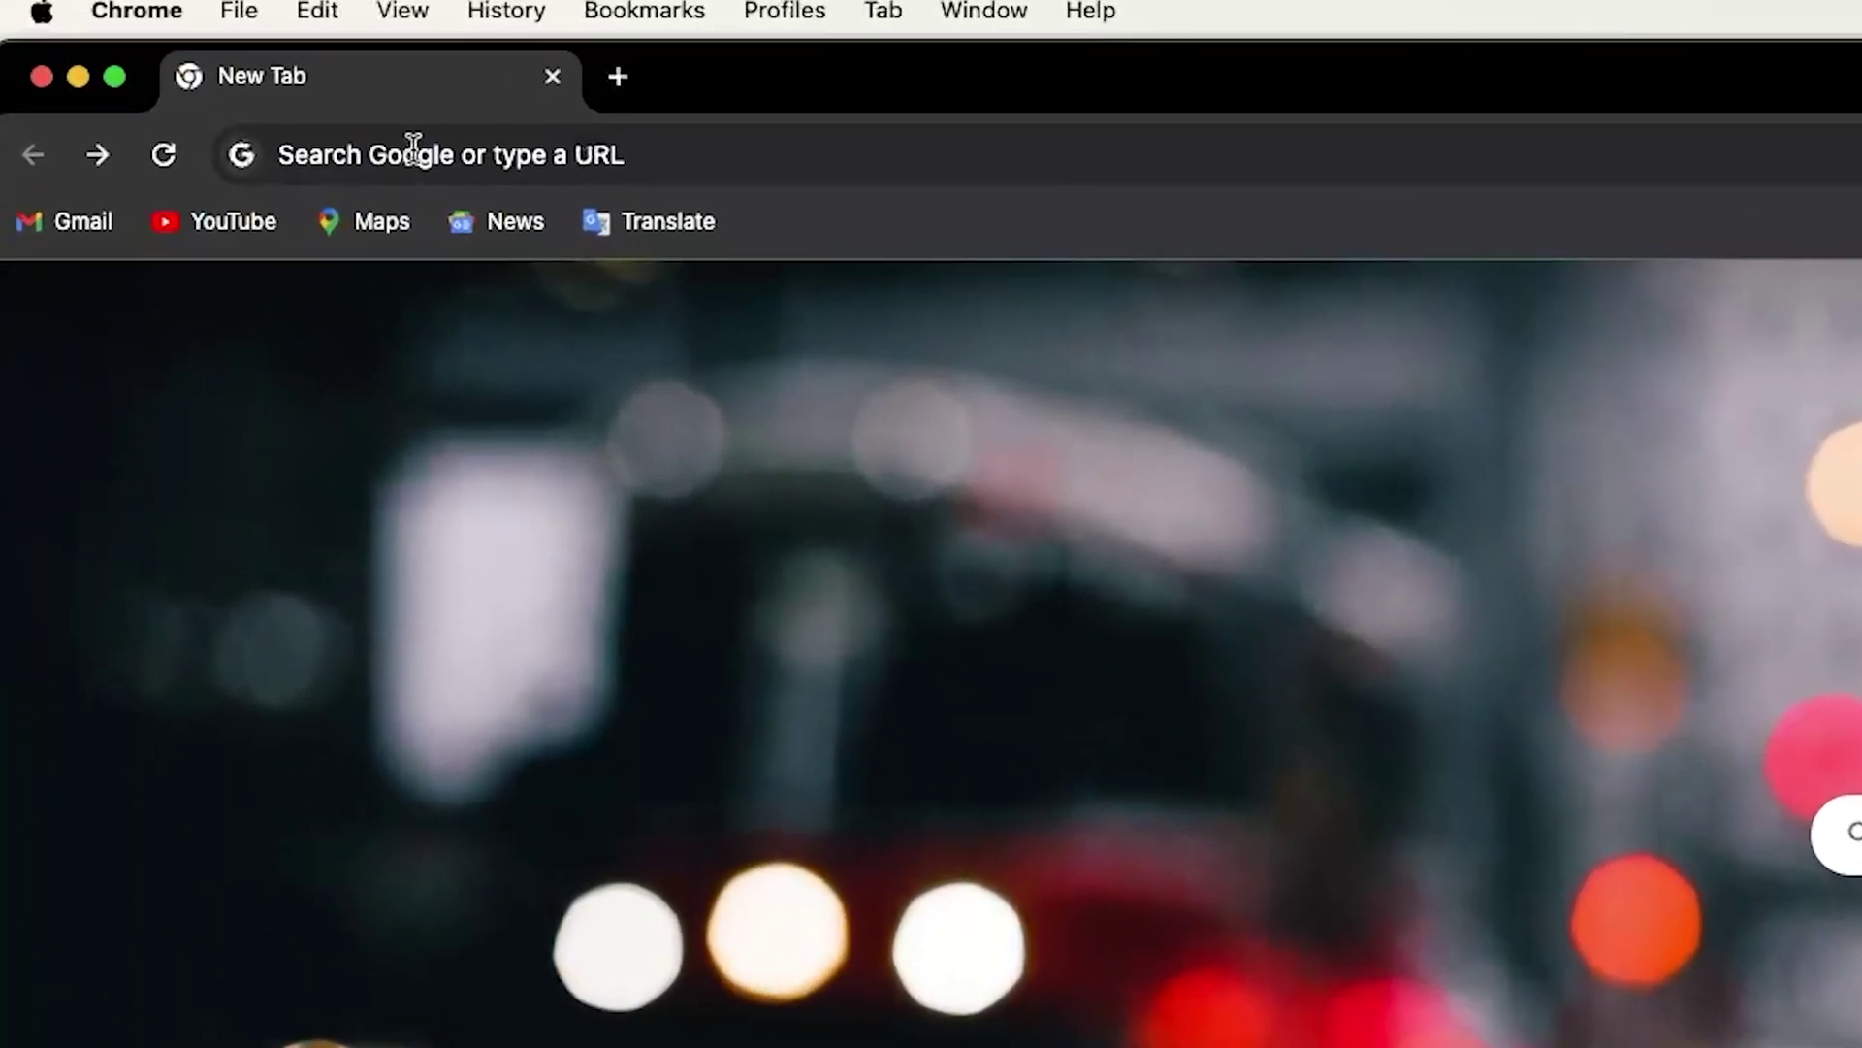
Search Google for 'download vmware fusion'
{"action": "left_click", "coordinate": [414, 148]}
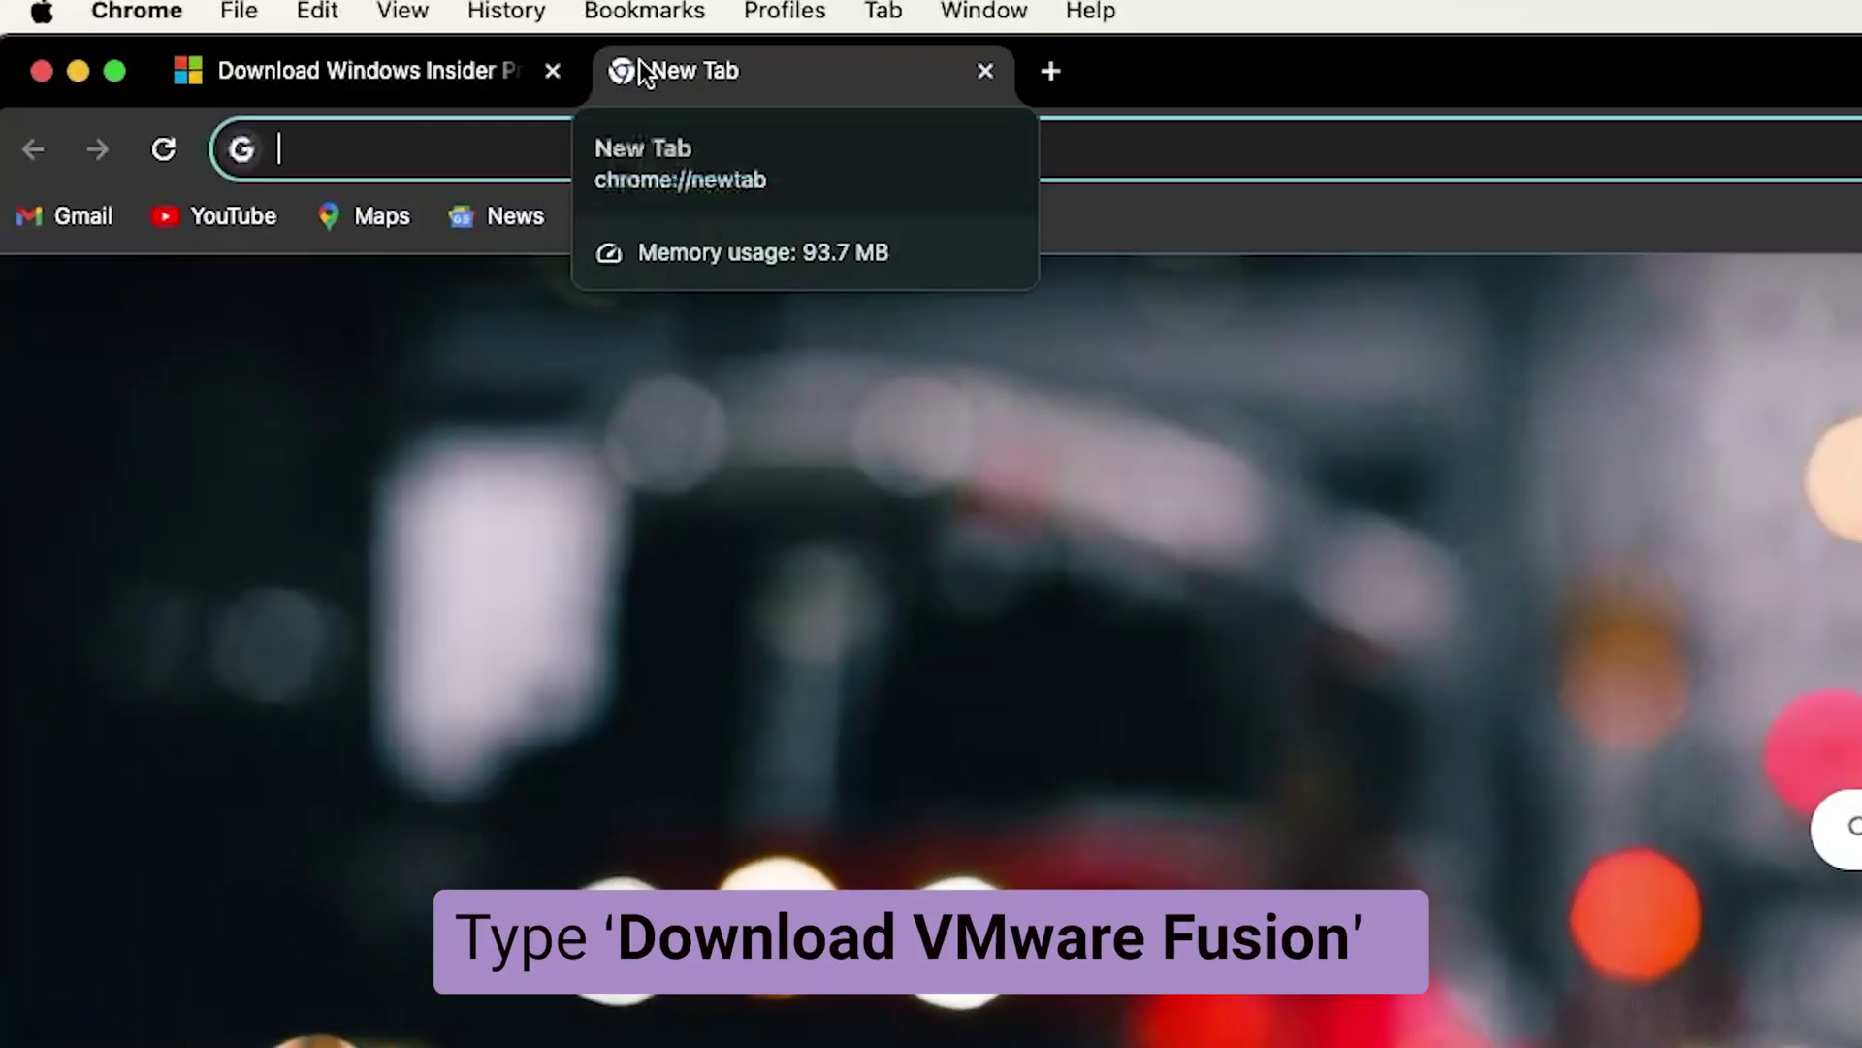
{"action": "type", "text": "dow"}
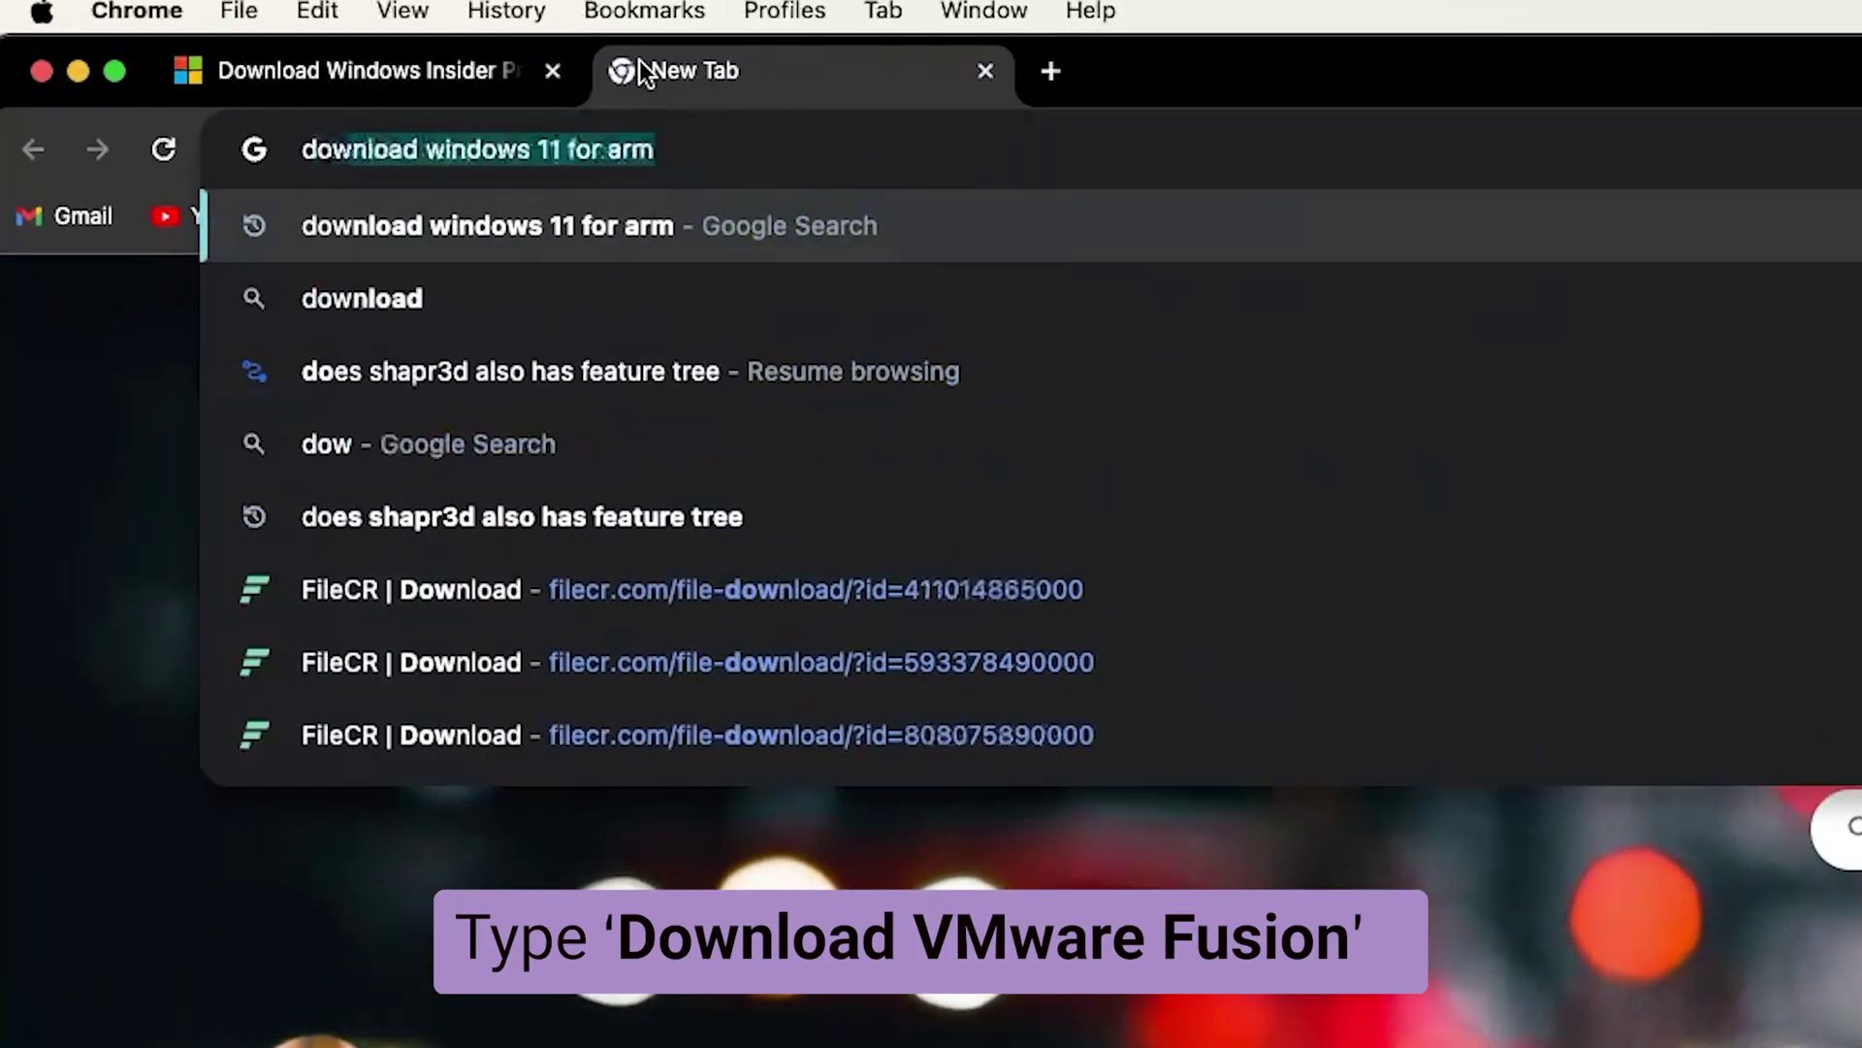
{"action": "type", "text": "nload vmw"}
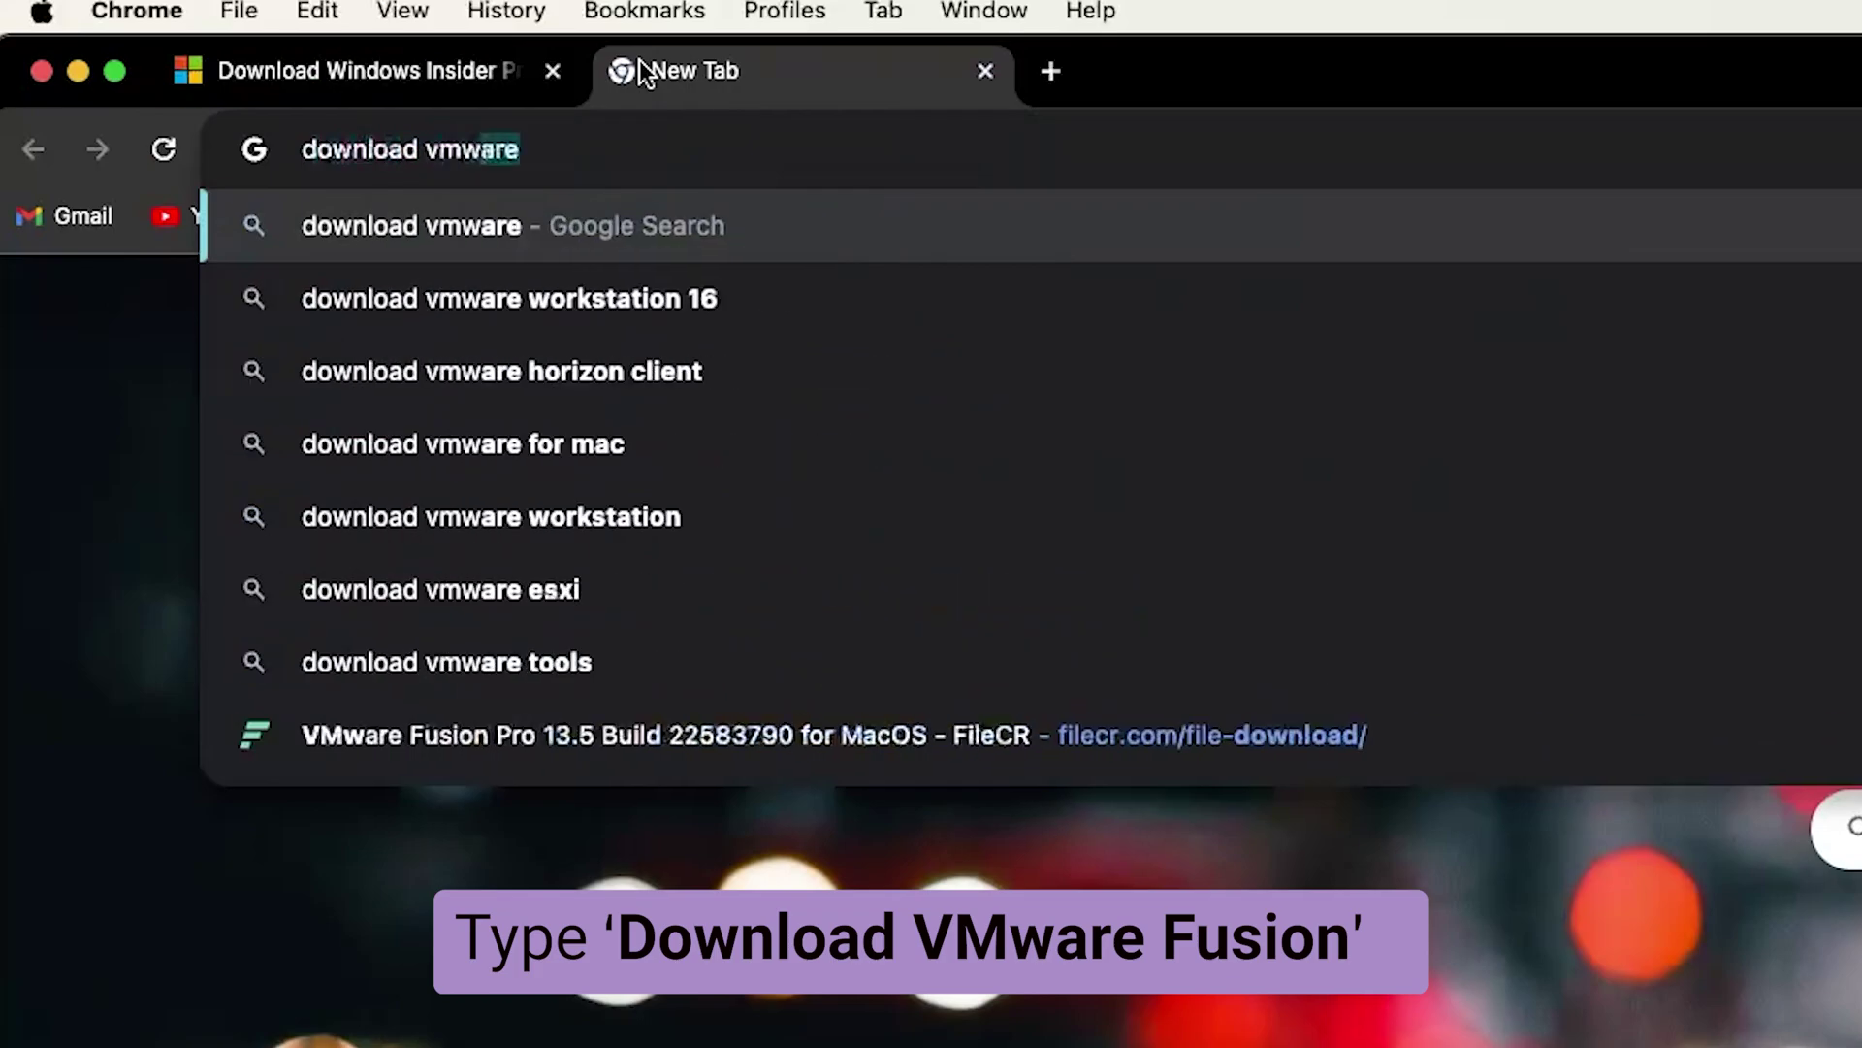
{"action": "type", "text": "are fusion"}
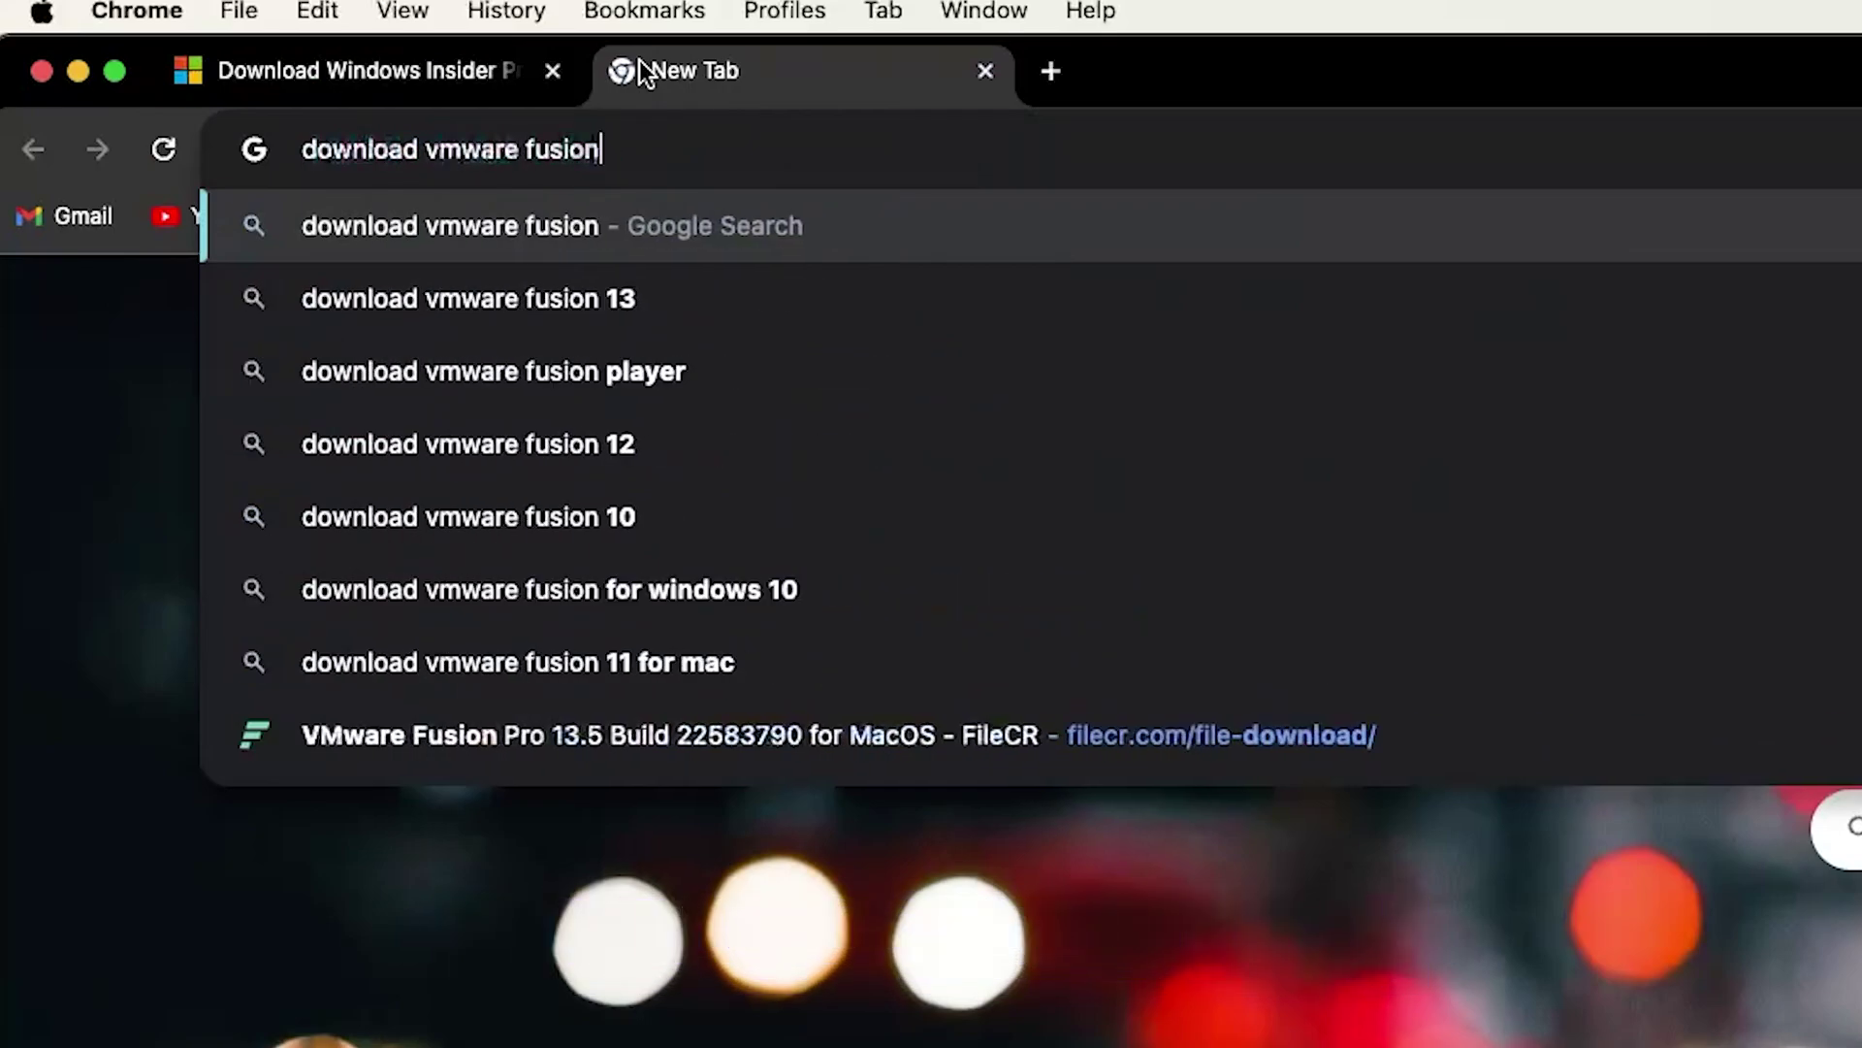
{"action": "key", "text": "Return"}
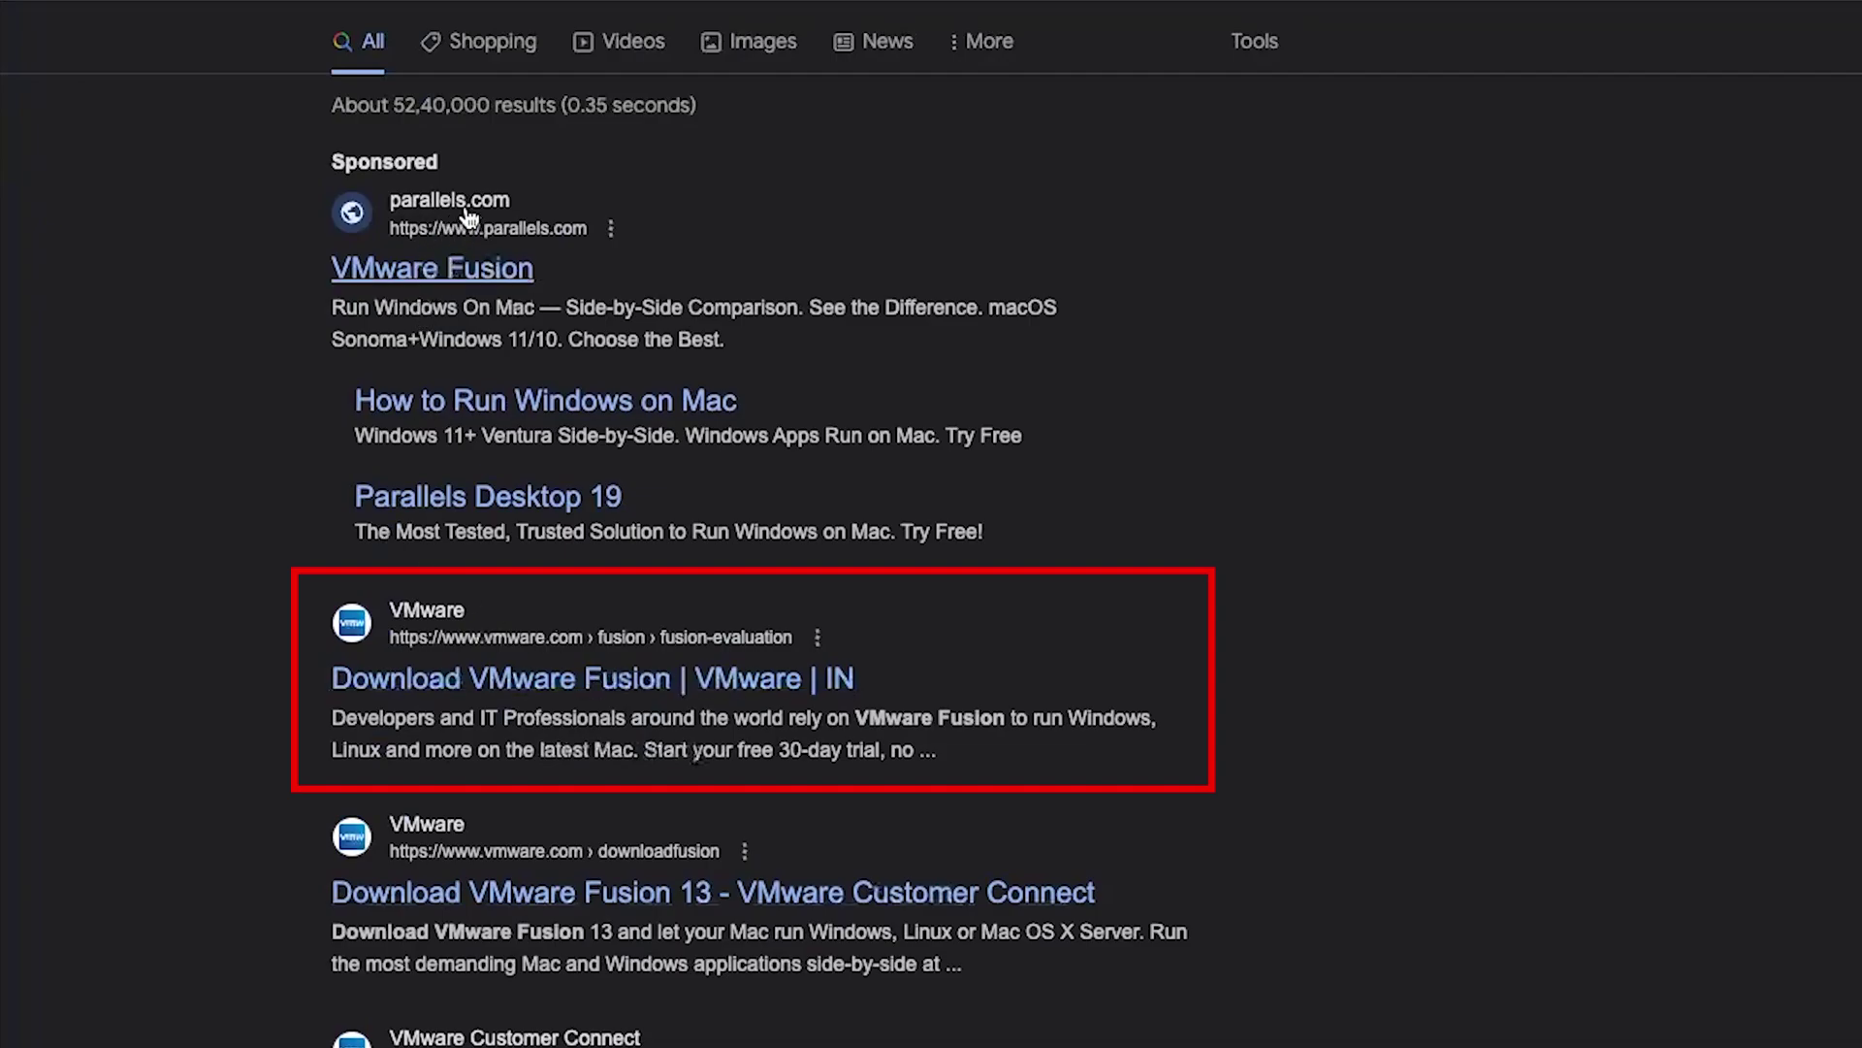
Open the sponsored Parallels ad in a new tab, skim it, then close that tab
{"action": "right_click", "coordinate": [474, 264]}
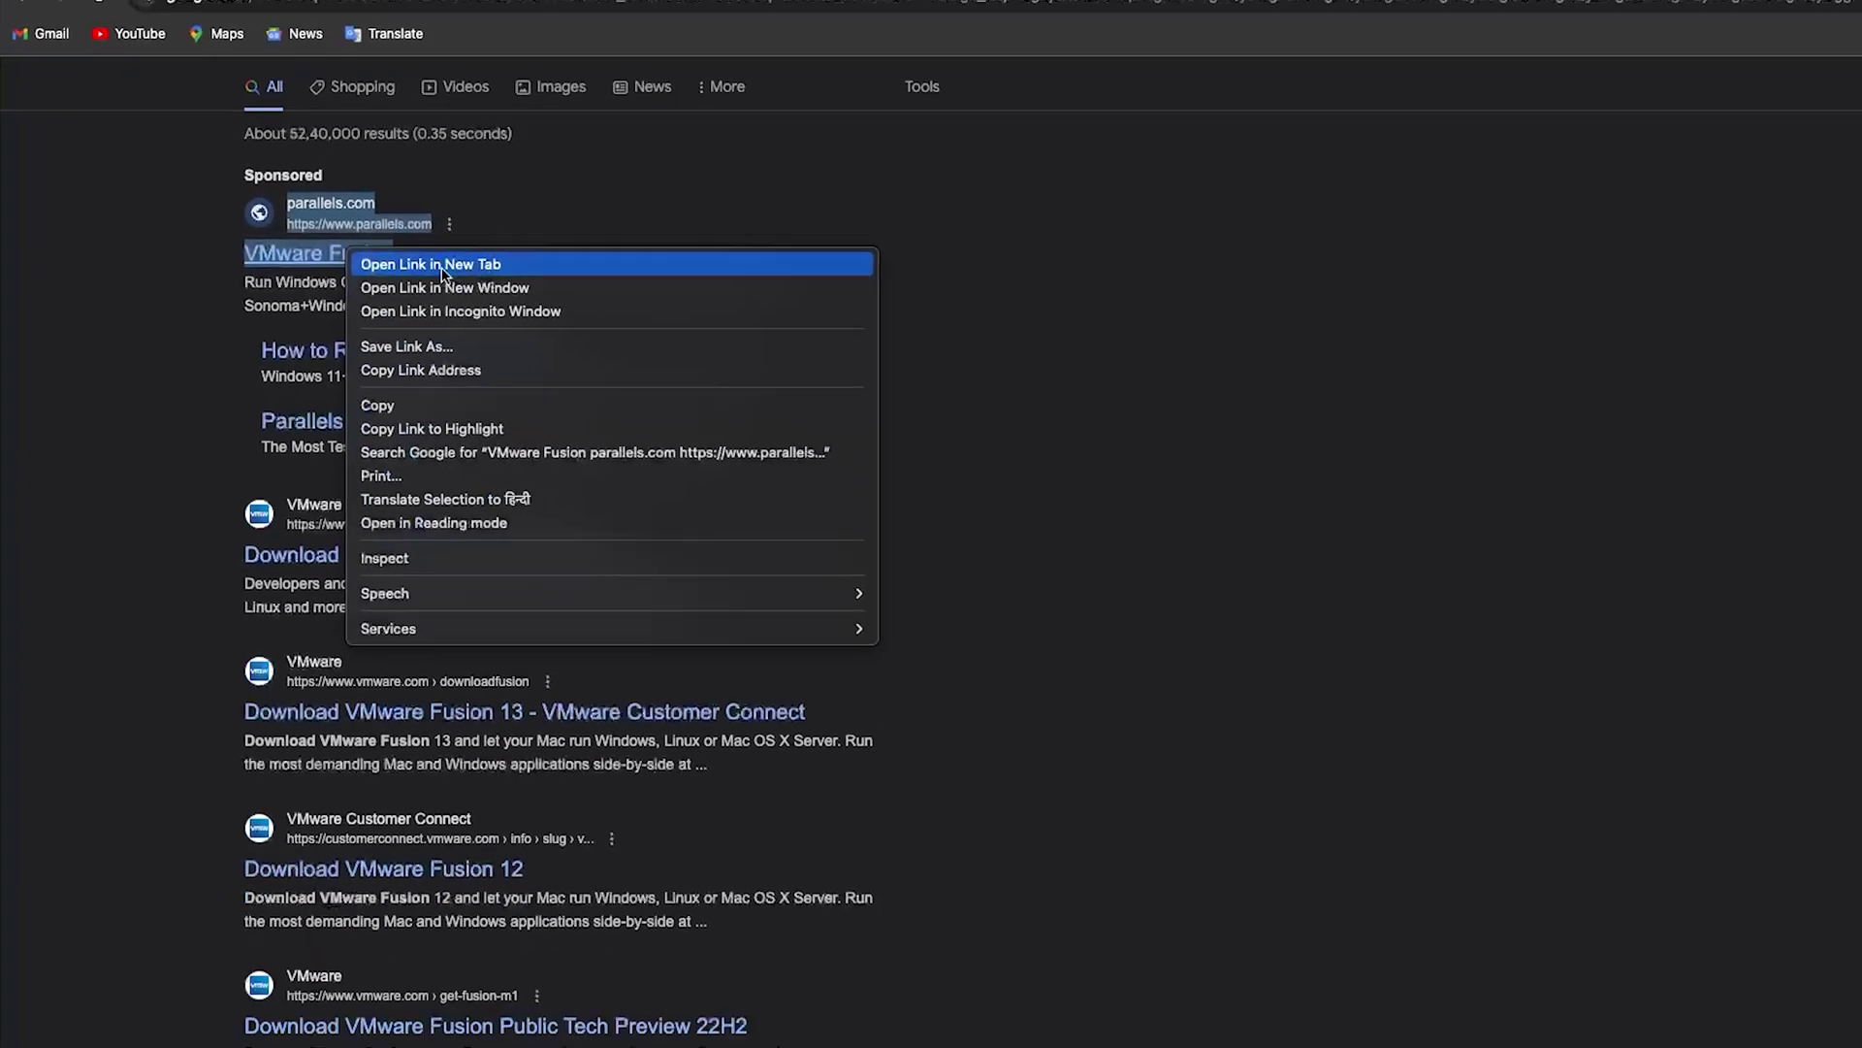
{"action": "left_click", "coordinate": [441, 266]}
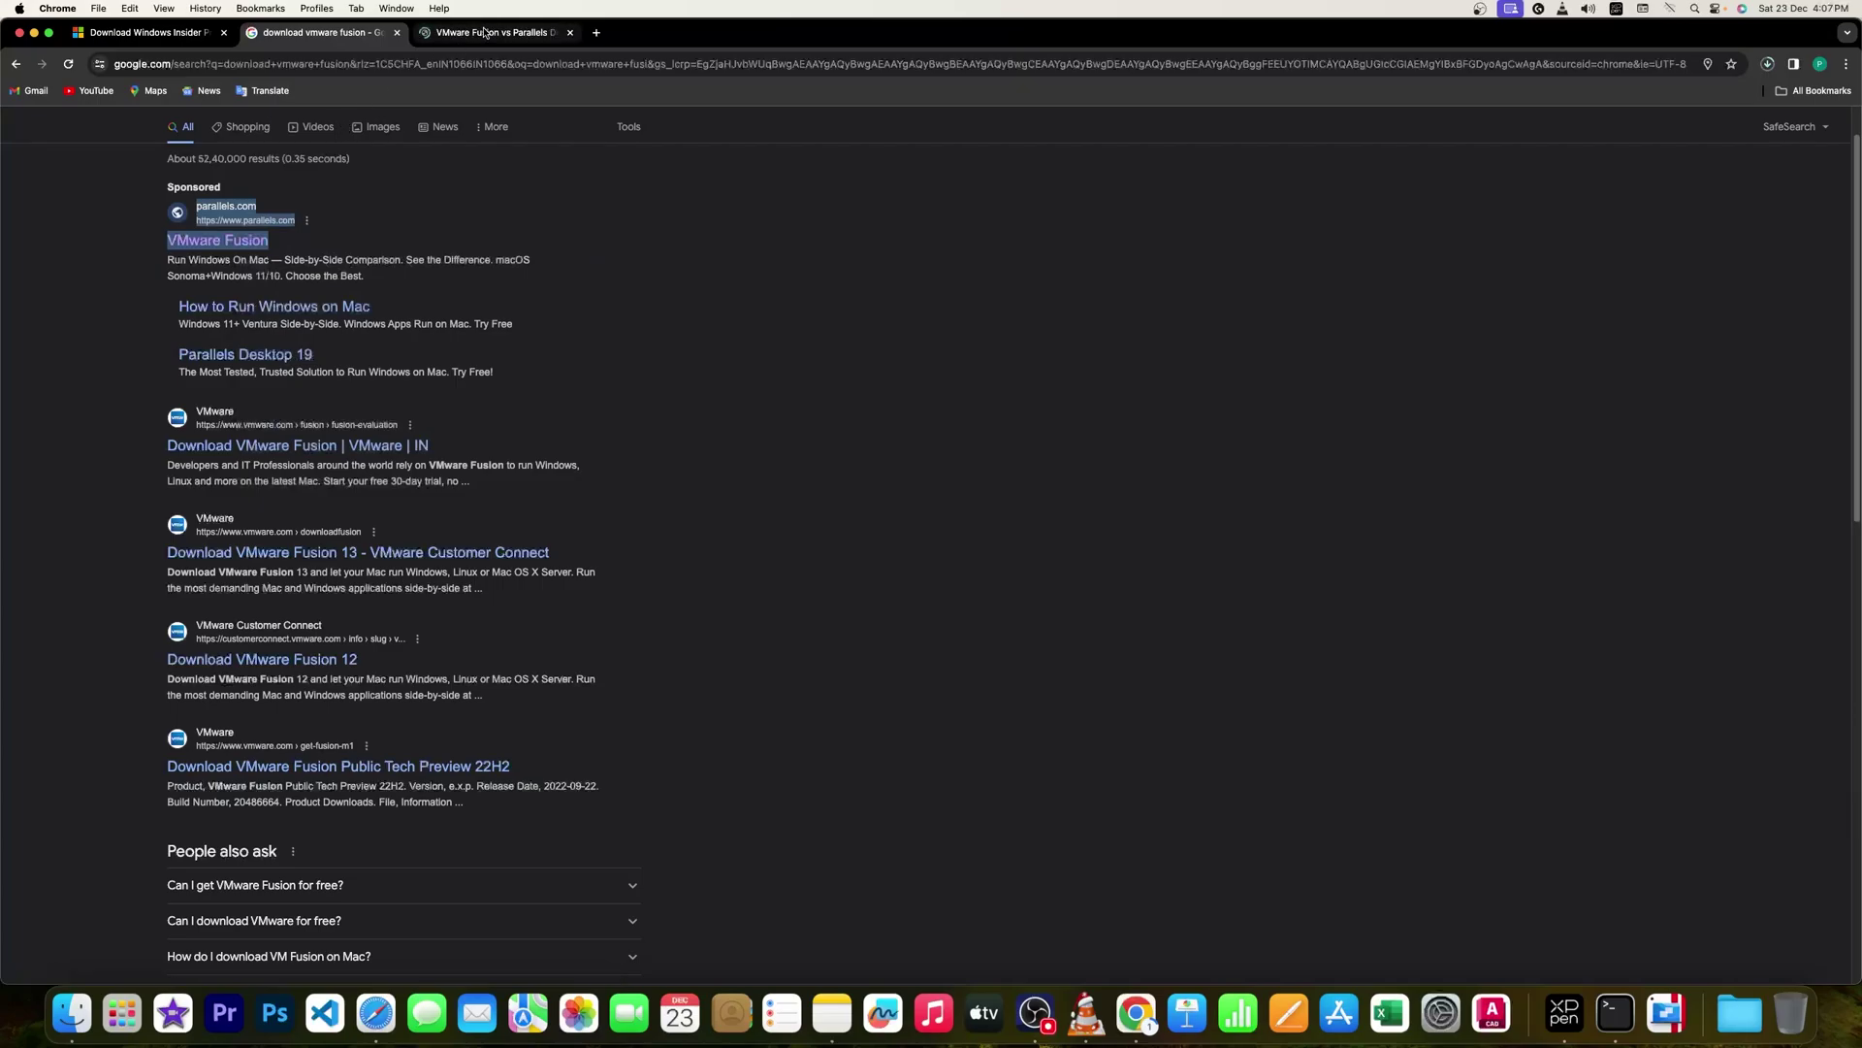
{"action": "left_click", "coordinate": [484, 32]}
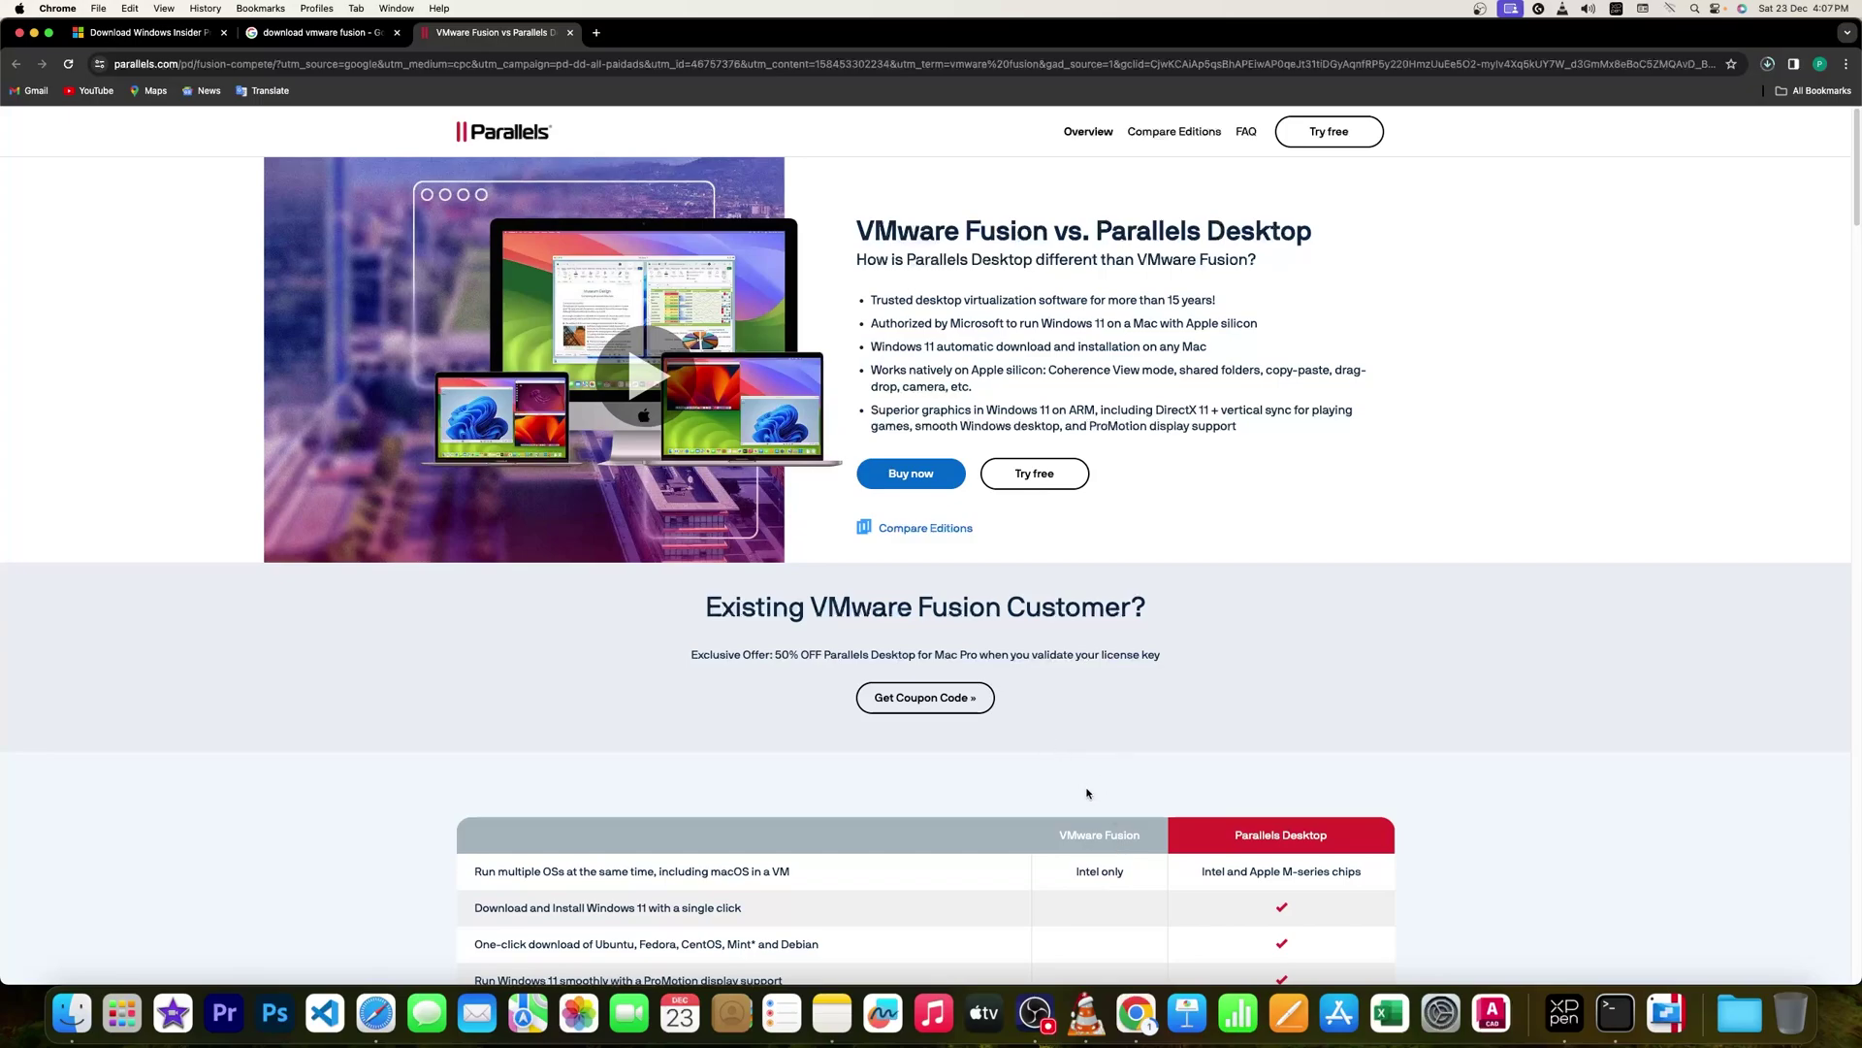
{"action": "scroll", "coordinate": [1100, 823], "scroll_direction": "down", "scroll_amount": 5}
{"action": "scroll", "coordinate": [1100, 823], "scroll_direction": "up", "scroll_amount": 5}
{"action": "left_click", "coordinate": [570, 32]}
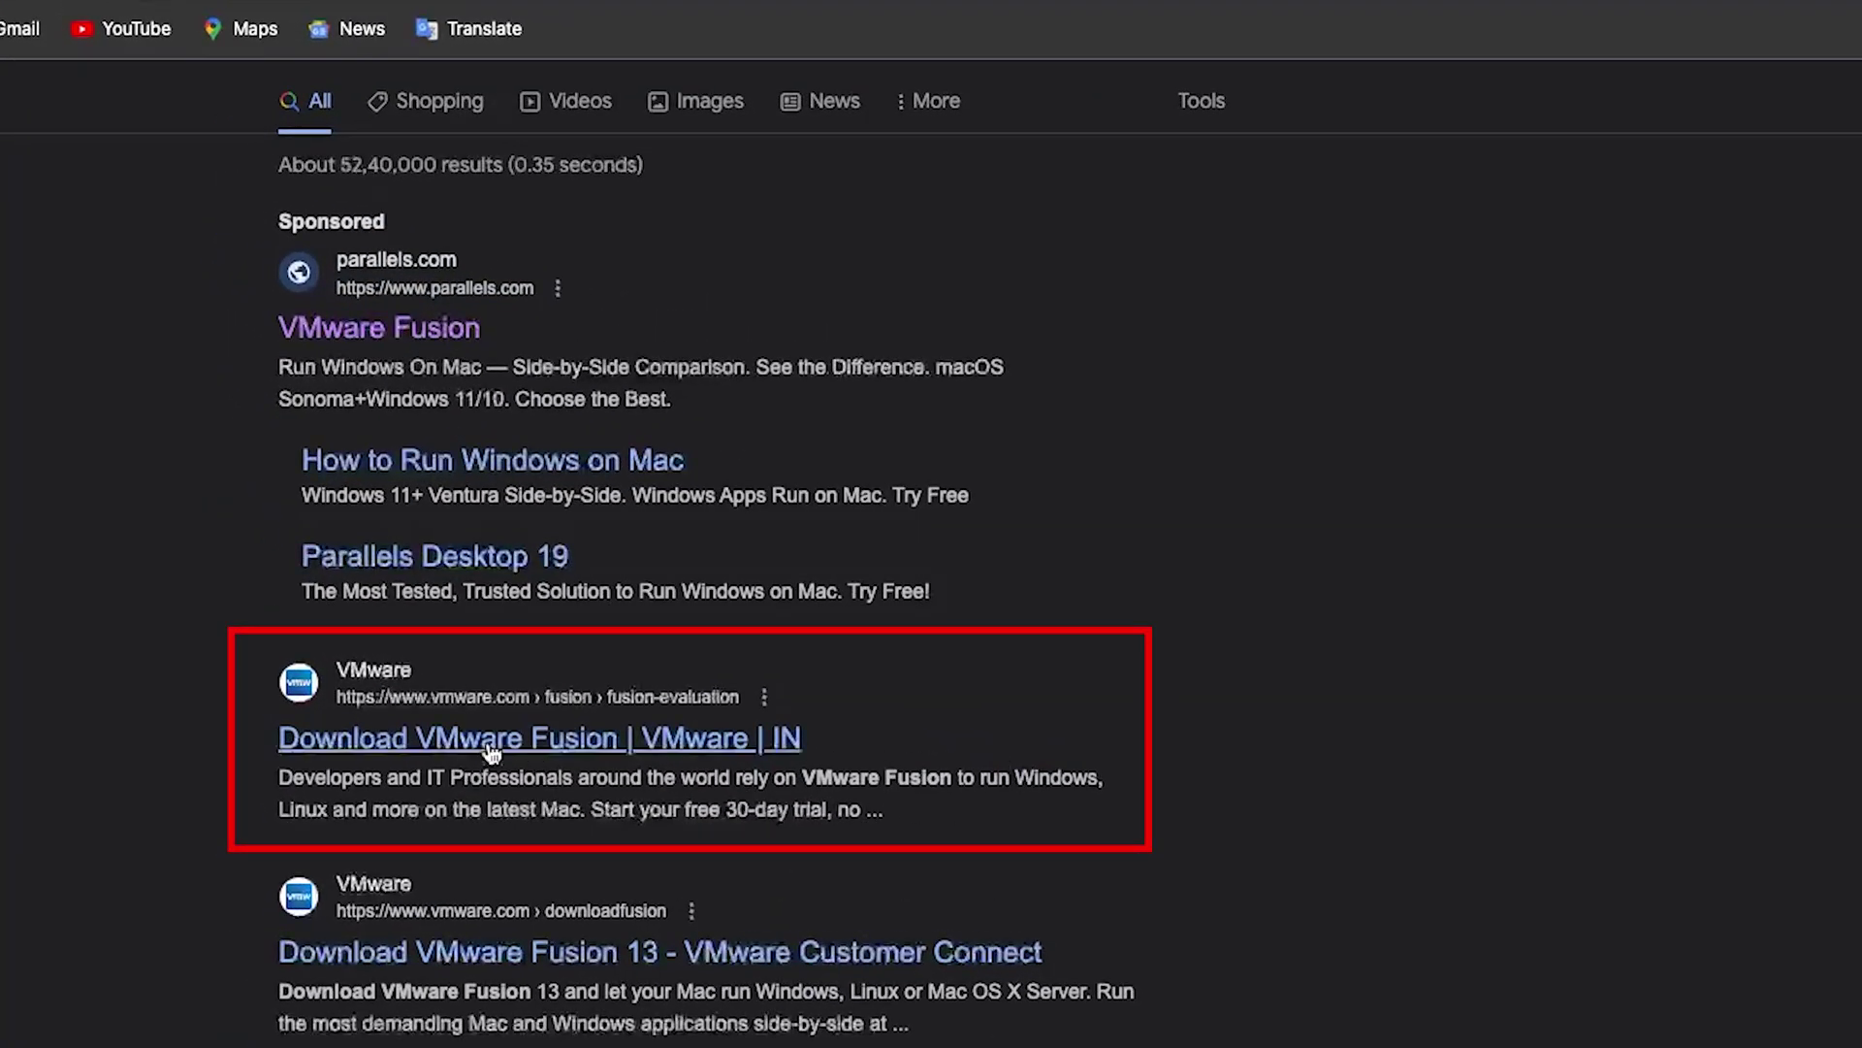
Open the VMware Fusion download page and choose Register for a free Fusion 13 Player Personal Use License
{"action": "left_click", "coordinate": [487, 742]}
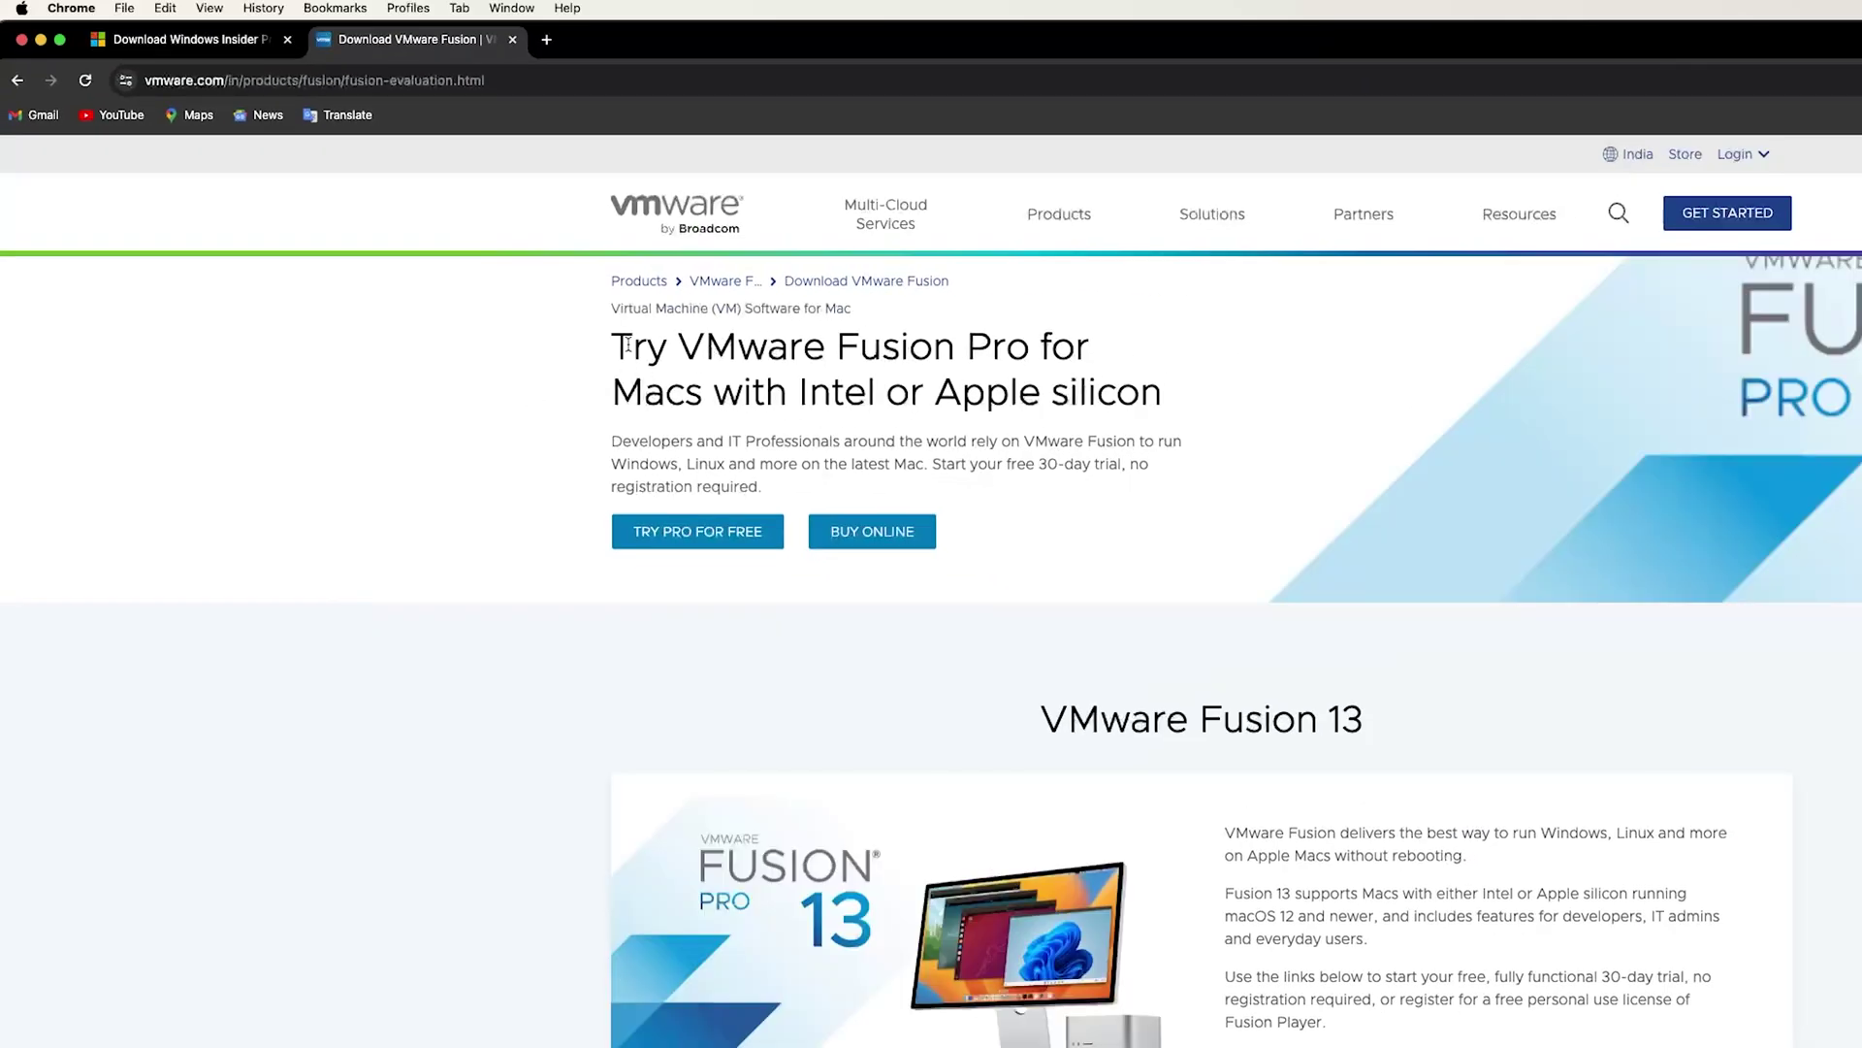
{"action": "left_click_drag", "start_coordinate": [629, 344], "coordinate": [1012, 351]}
{"action": "left_click", "coordinate": [728, 362]}
{"action": "left_click_drag", "start_coordinate": [667, 349], "coordinate": [1086, 348]}
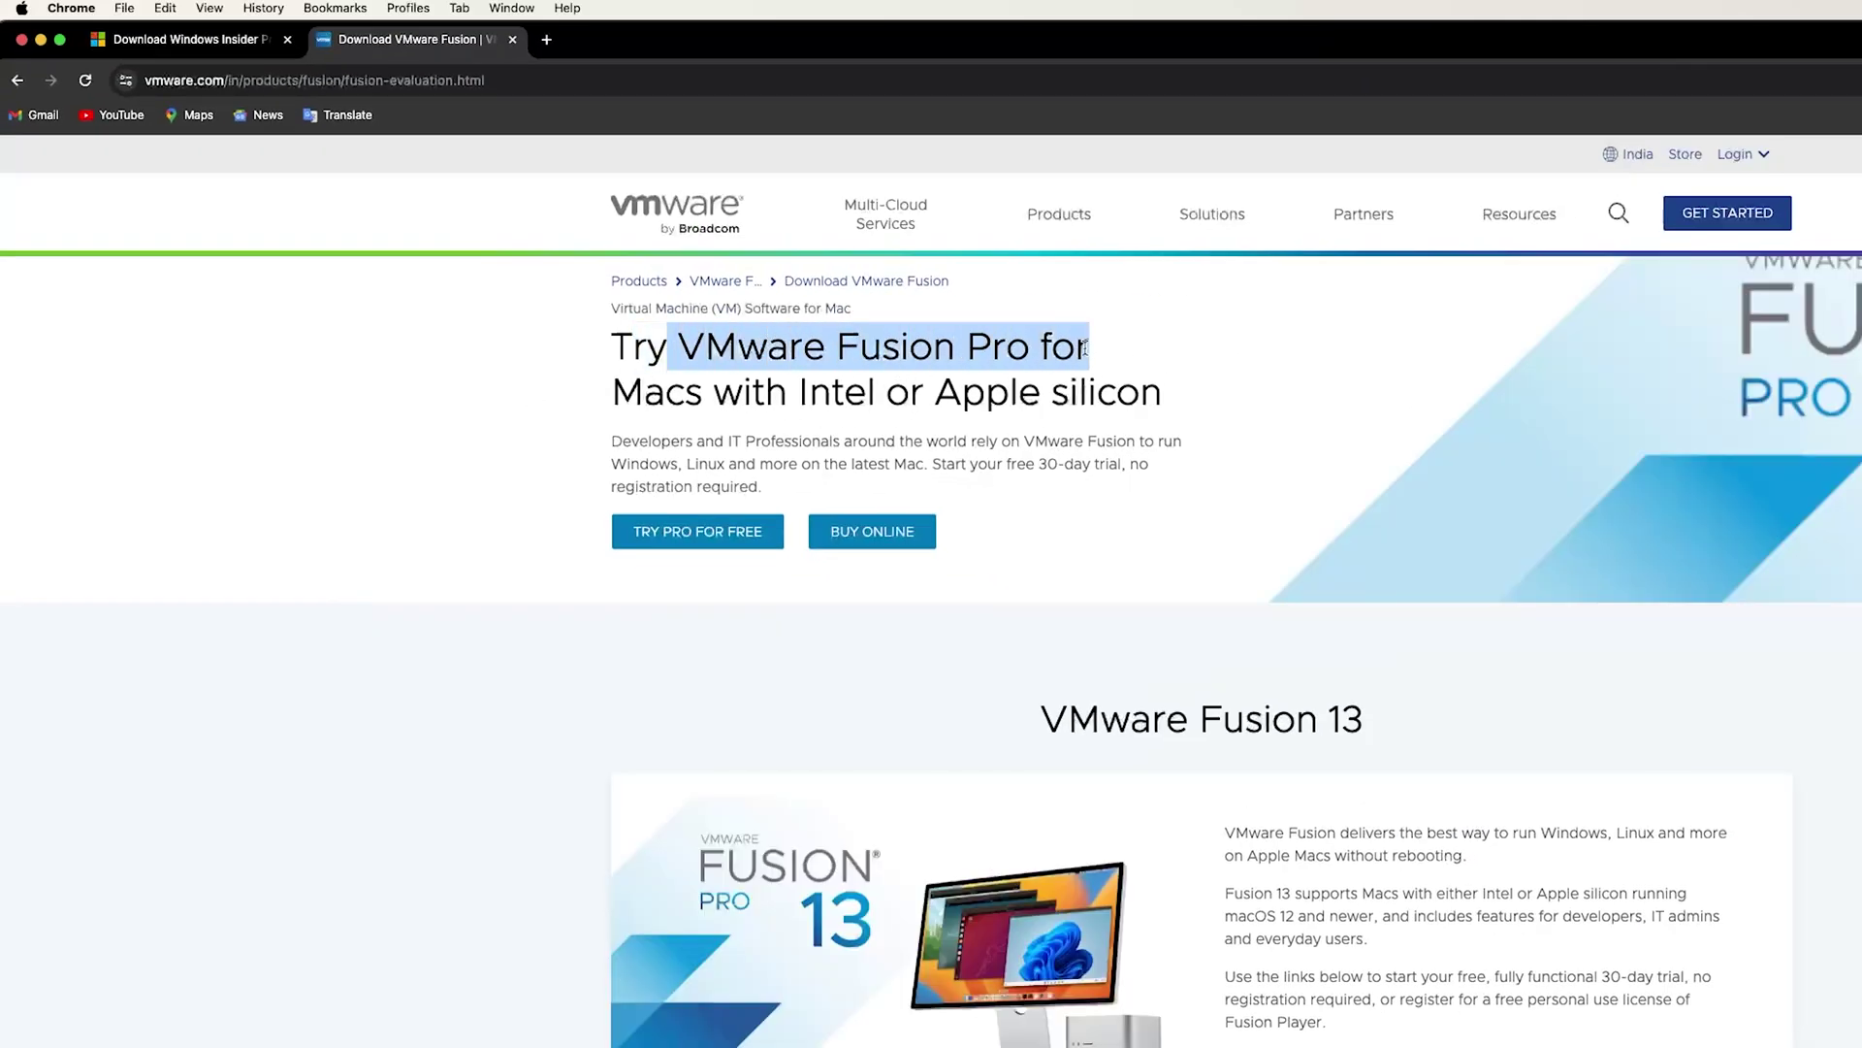
{"action": "left_click_drag", "start_coordinate": [653, 388], "coordinate": [812, 385]}
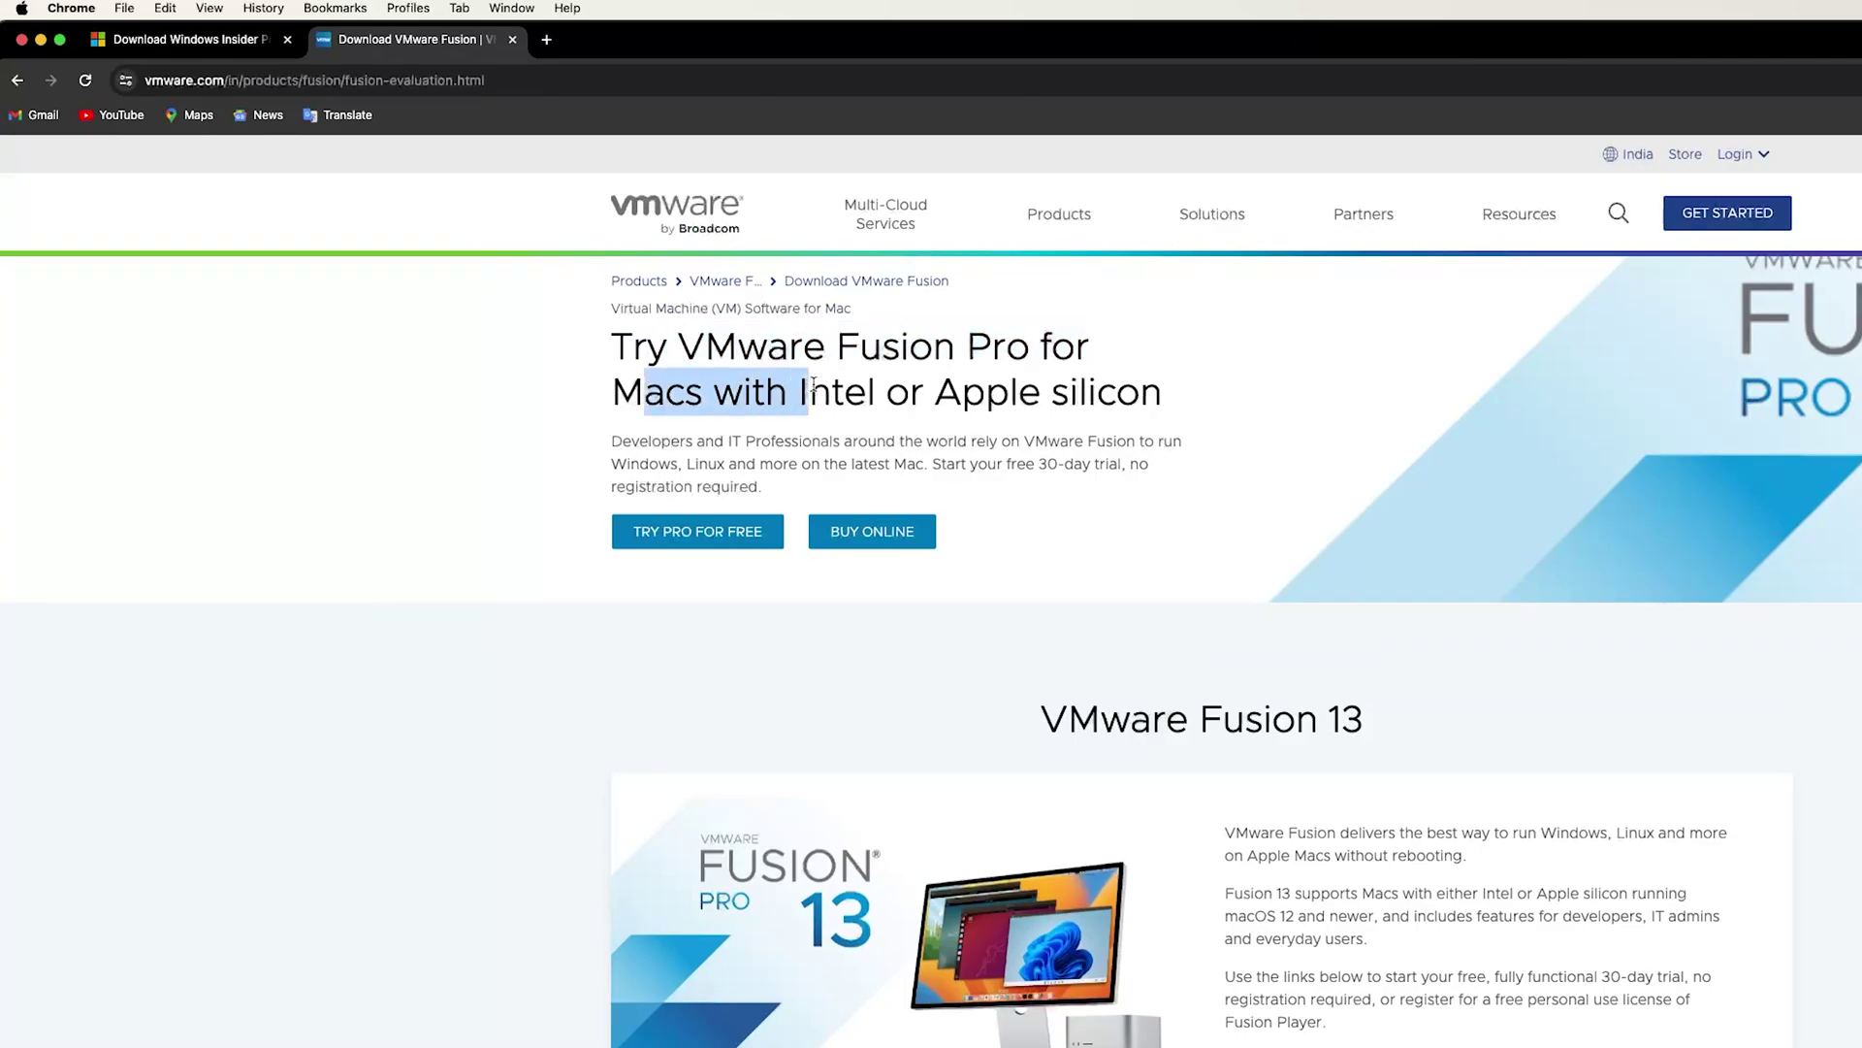
{"action": "left_click", "coordinate": [957, 398]}
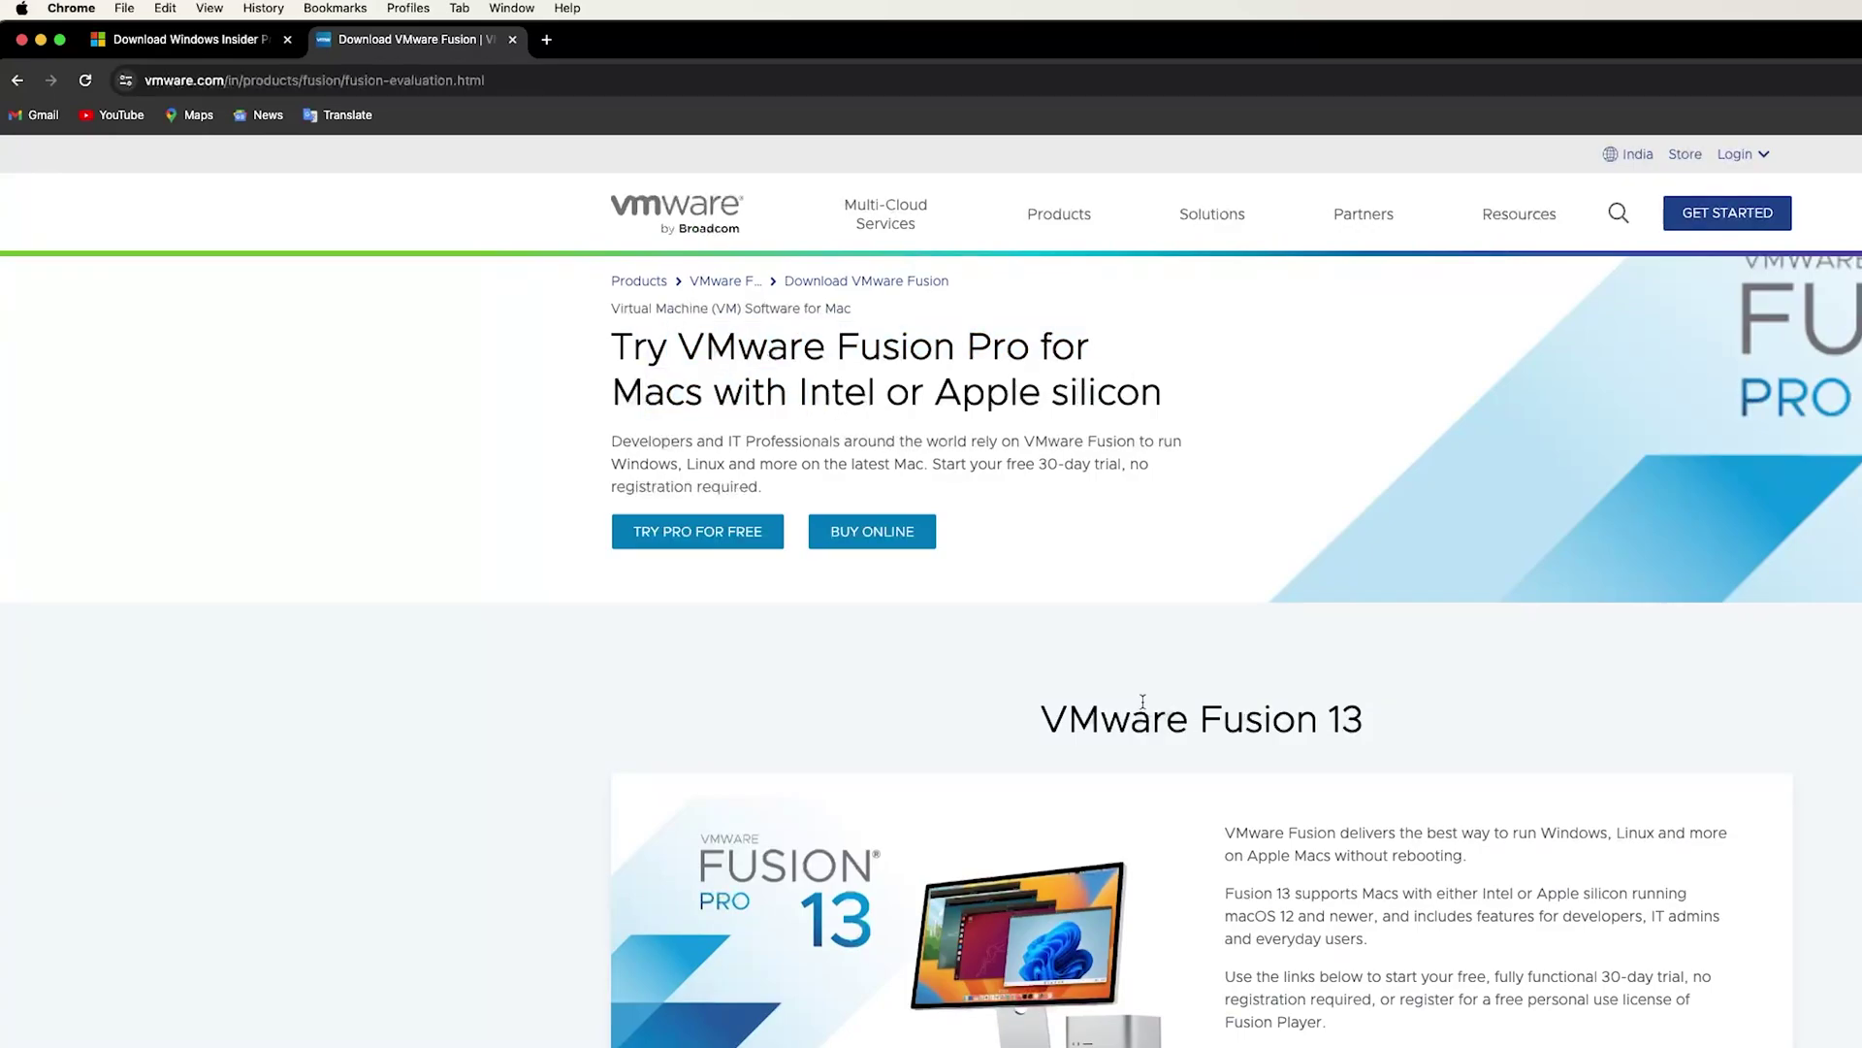
{"action": "scroll", "coordinate": [1143, 700], "scroll_direction": "down", "scroll_amount": 3}
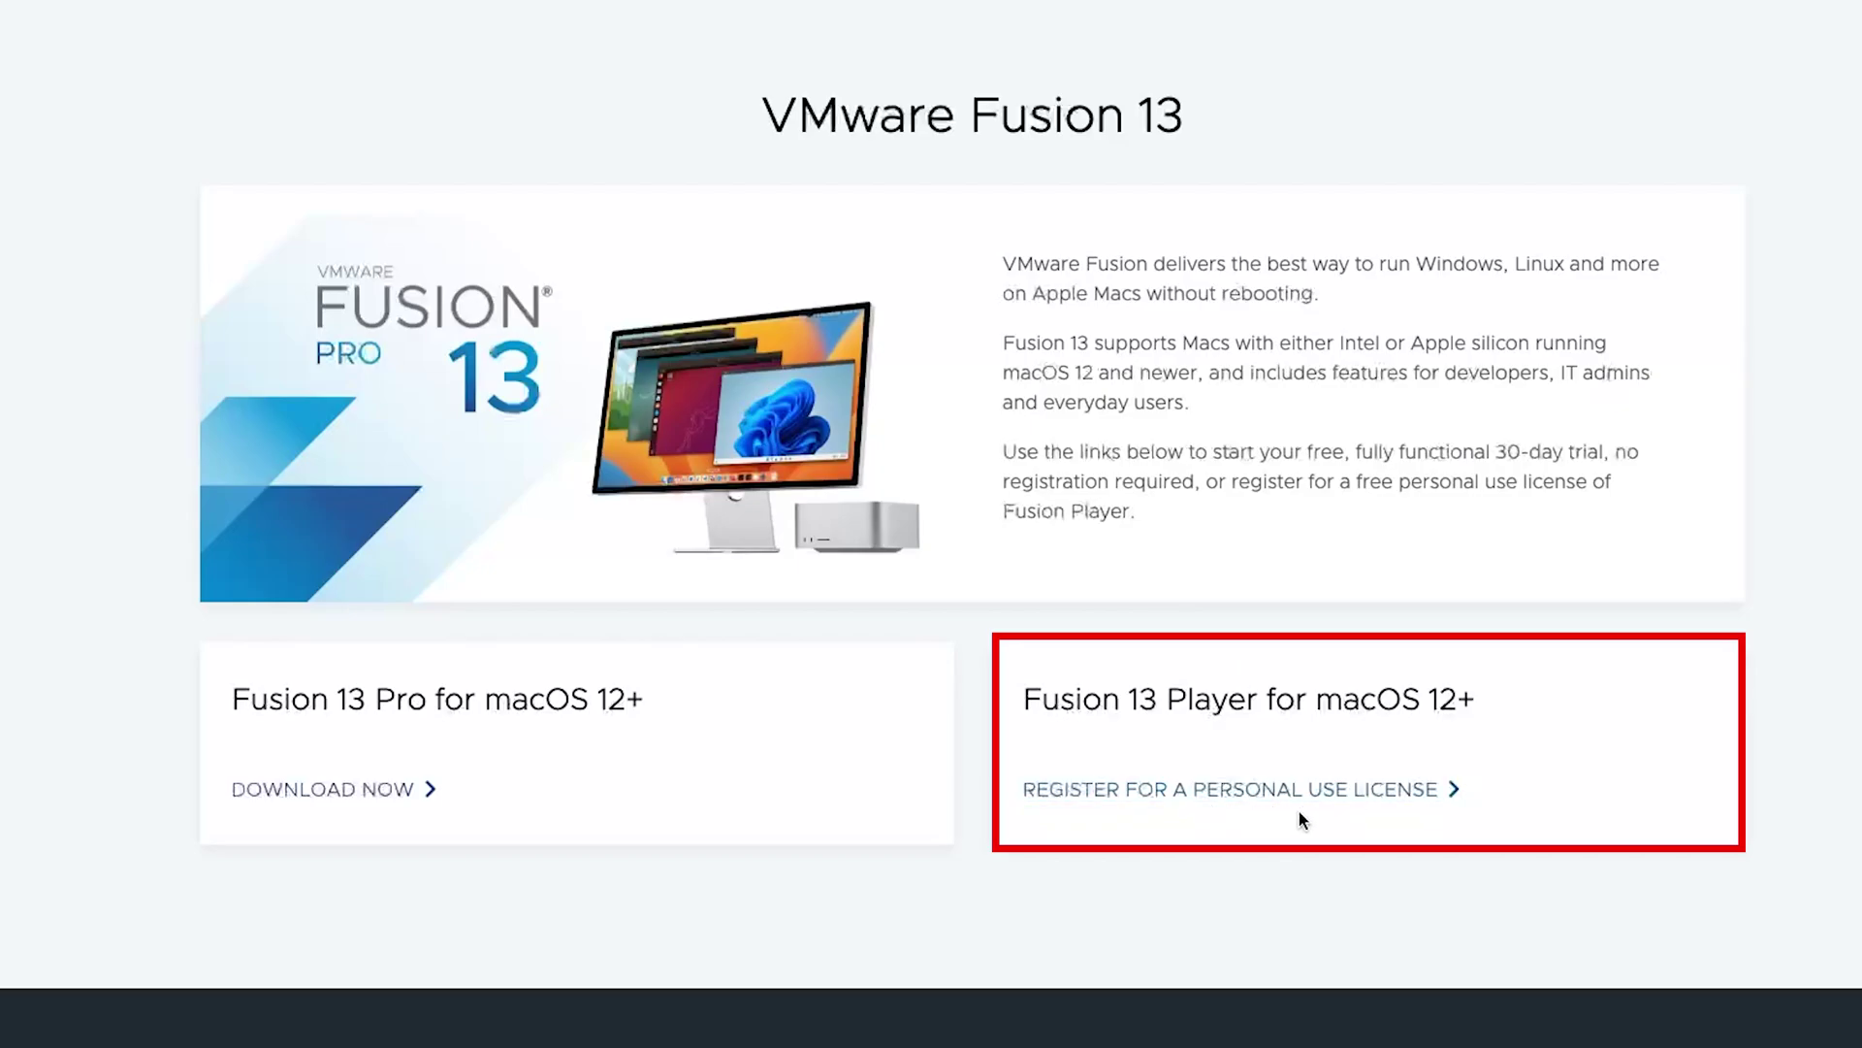
{"action": "left_click", "coordinate": [1270, 790]}
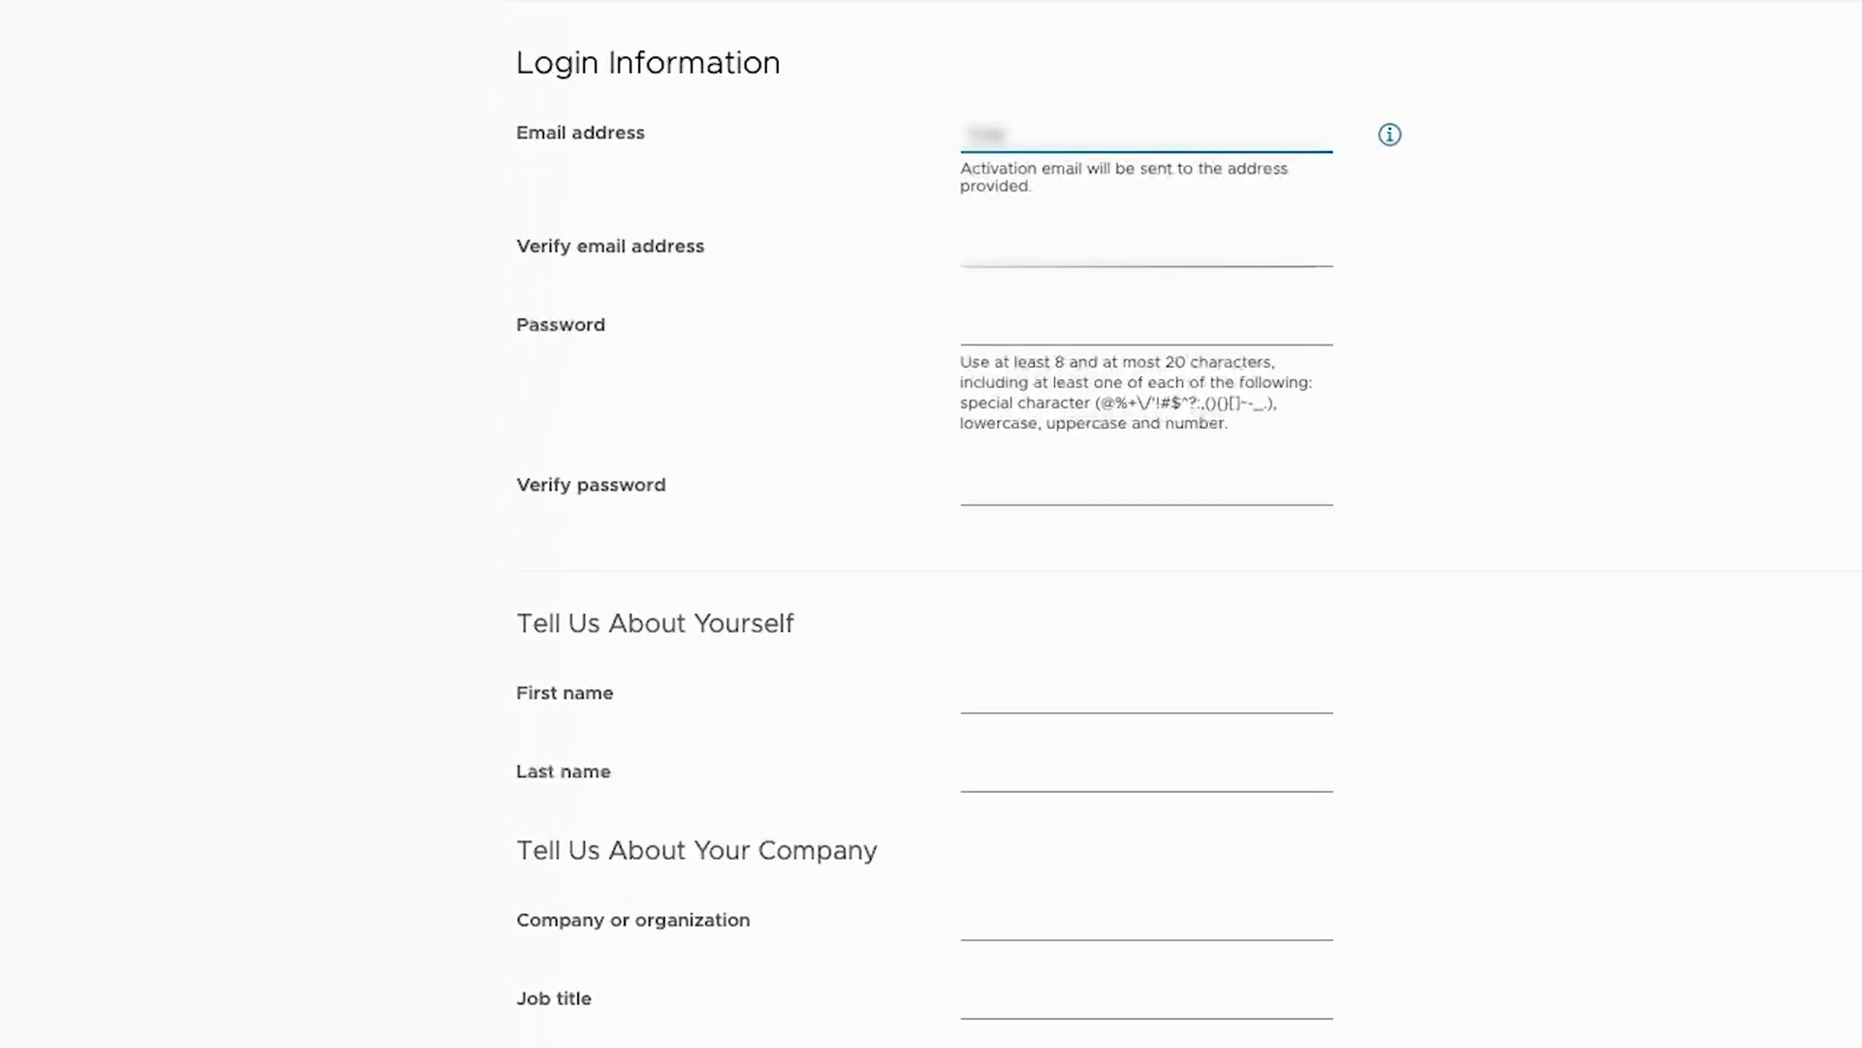
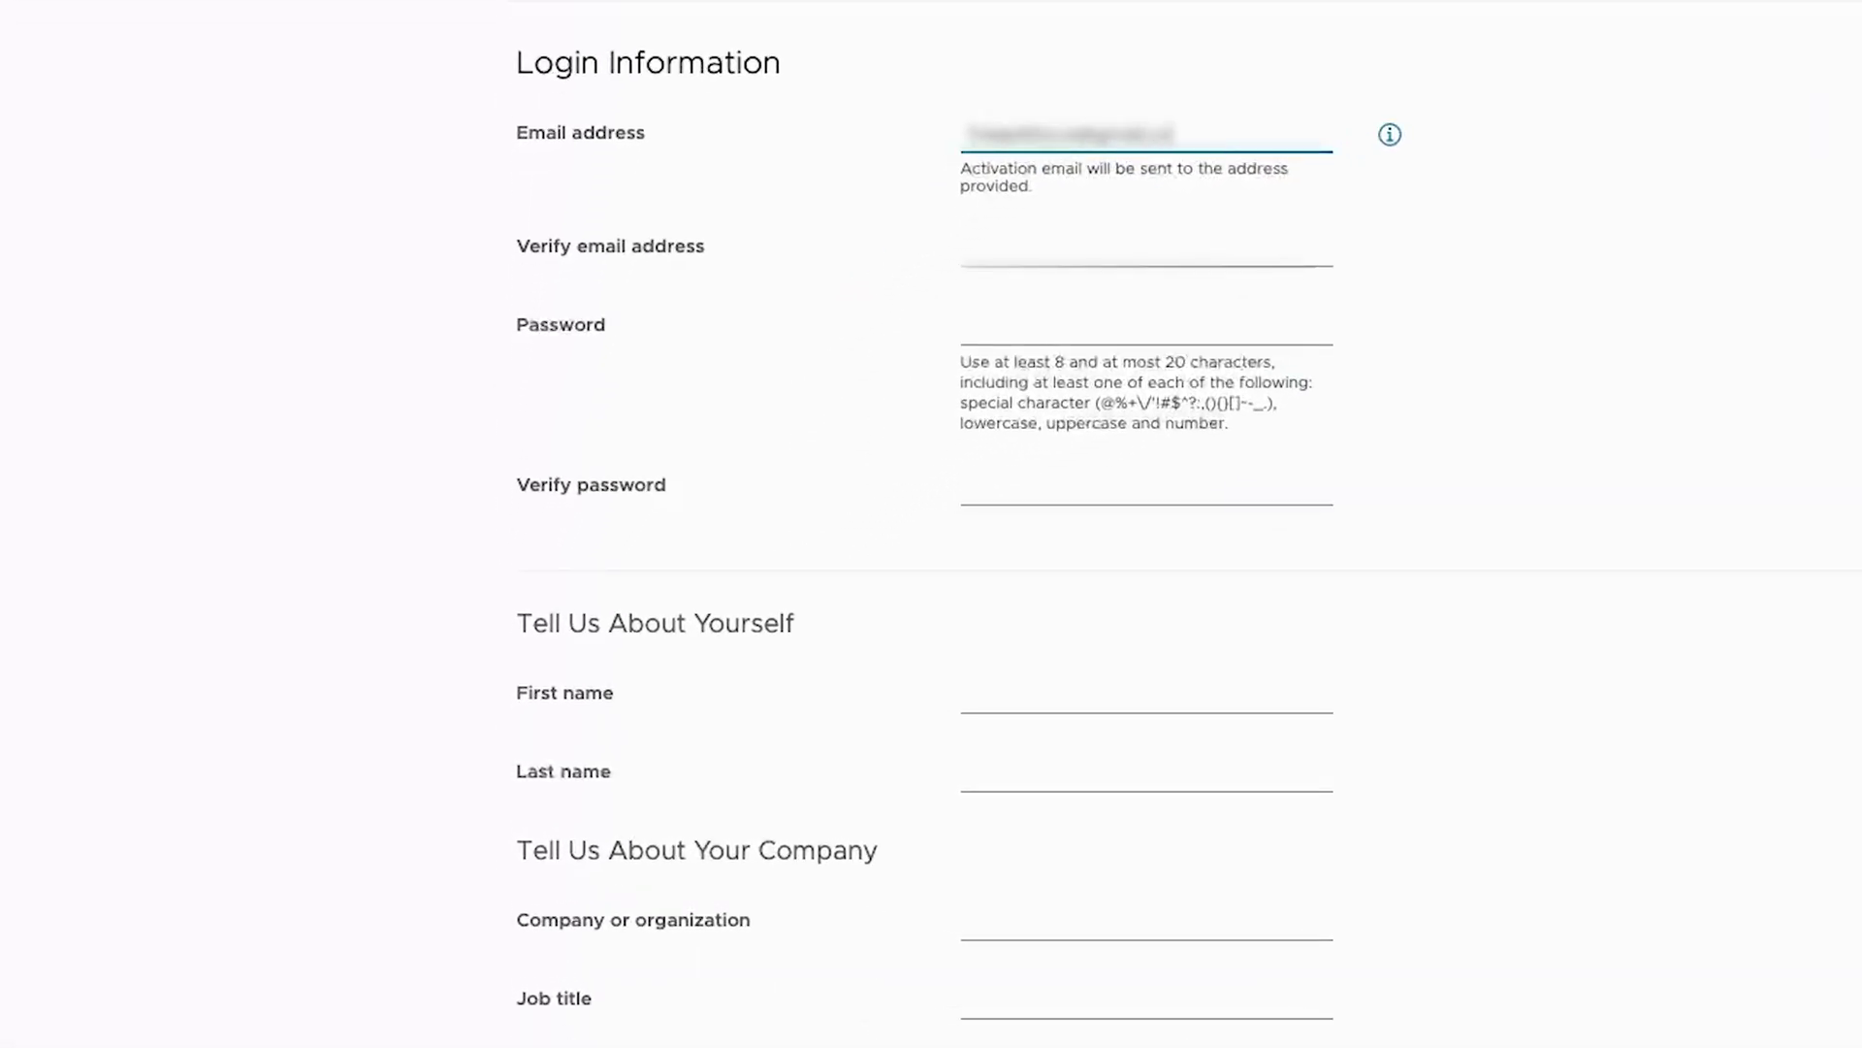
Enter and confirm the account e-mail address, then type and confirm the account password
{"action": "key", "text": "Tab"}
{"action": "key", "text": "shift+Tab"}
{"action": "key", "text": "ctrl+c"}
{"action": "left_click", "coordinate": [1184, 267]}
{"action": "key", "text": "ctrl+v"}
{"action": "left_click", "coordinate": [1084, 327]}
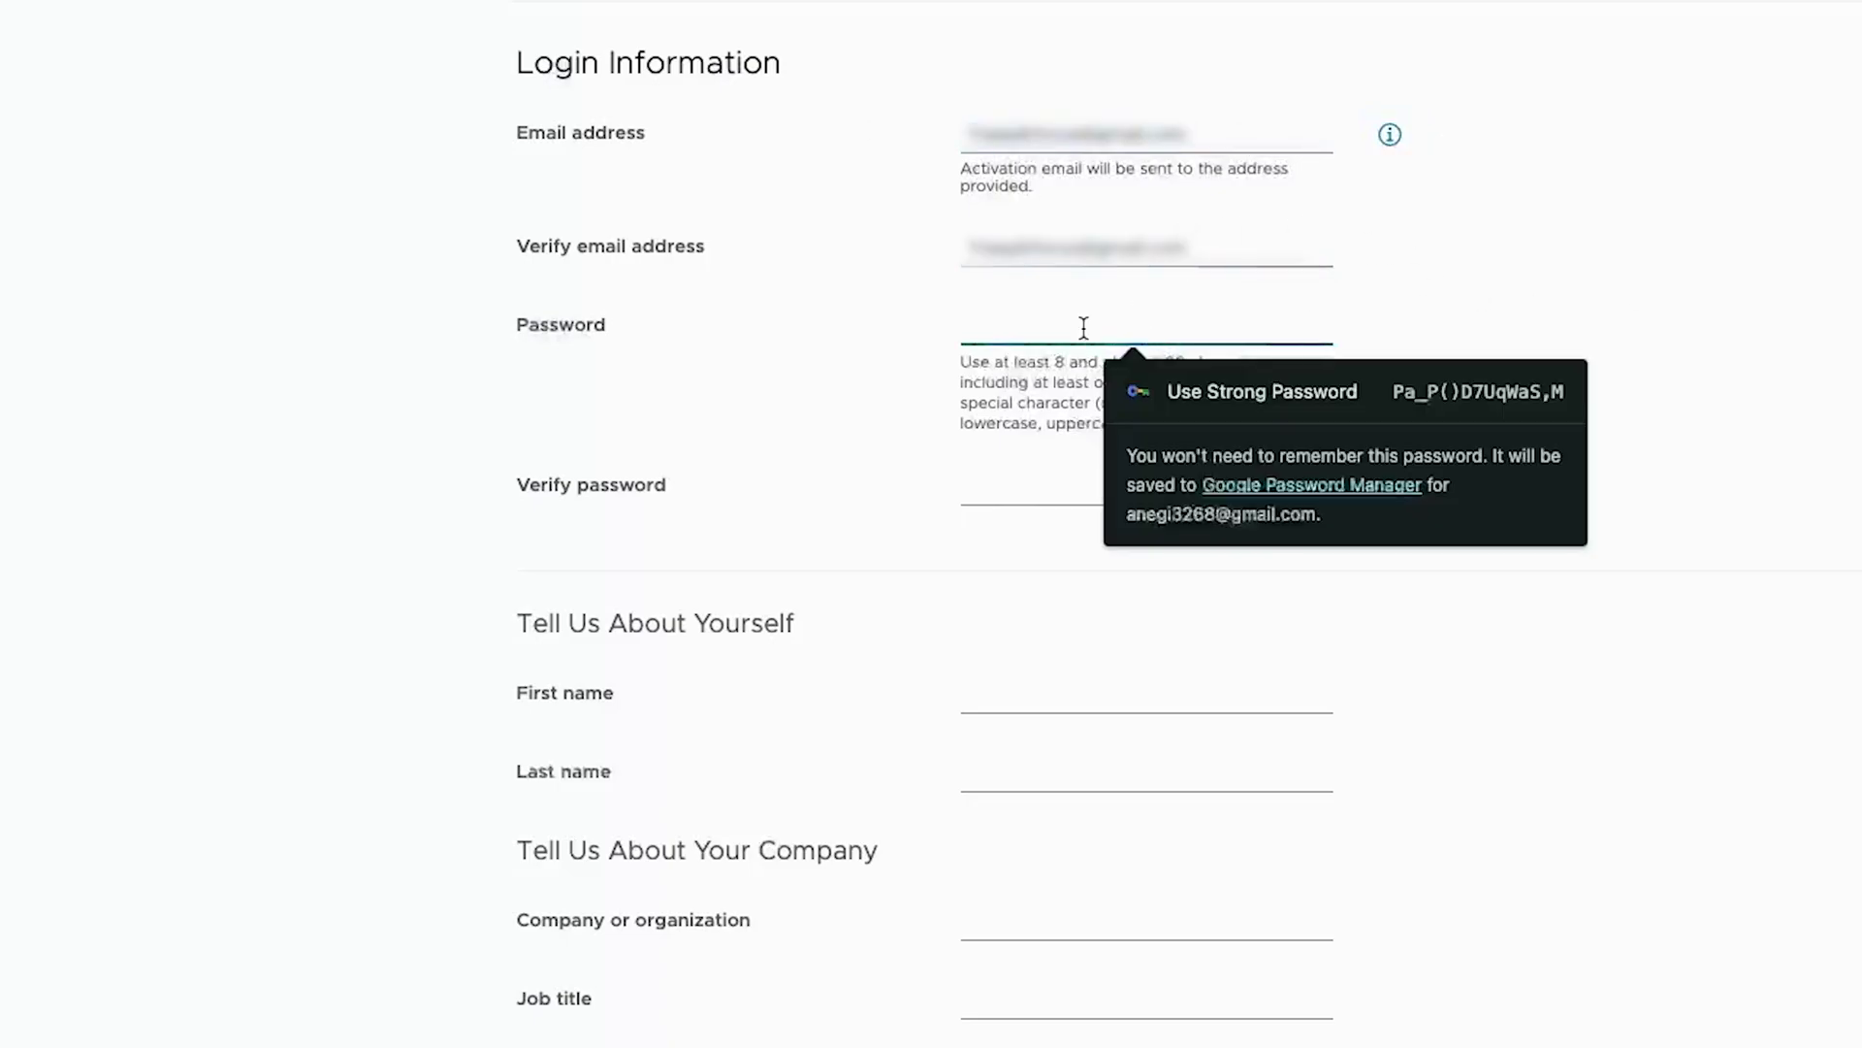
{"action": "type", "text": "P••••••••"}
{"action": "key", "text": "Tab"}
{"action": "type", "text": "•••"}
{"action": "type", "text": "•••••••"}
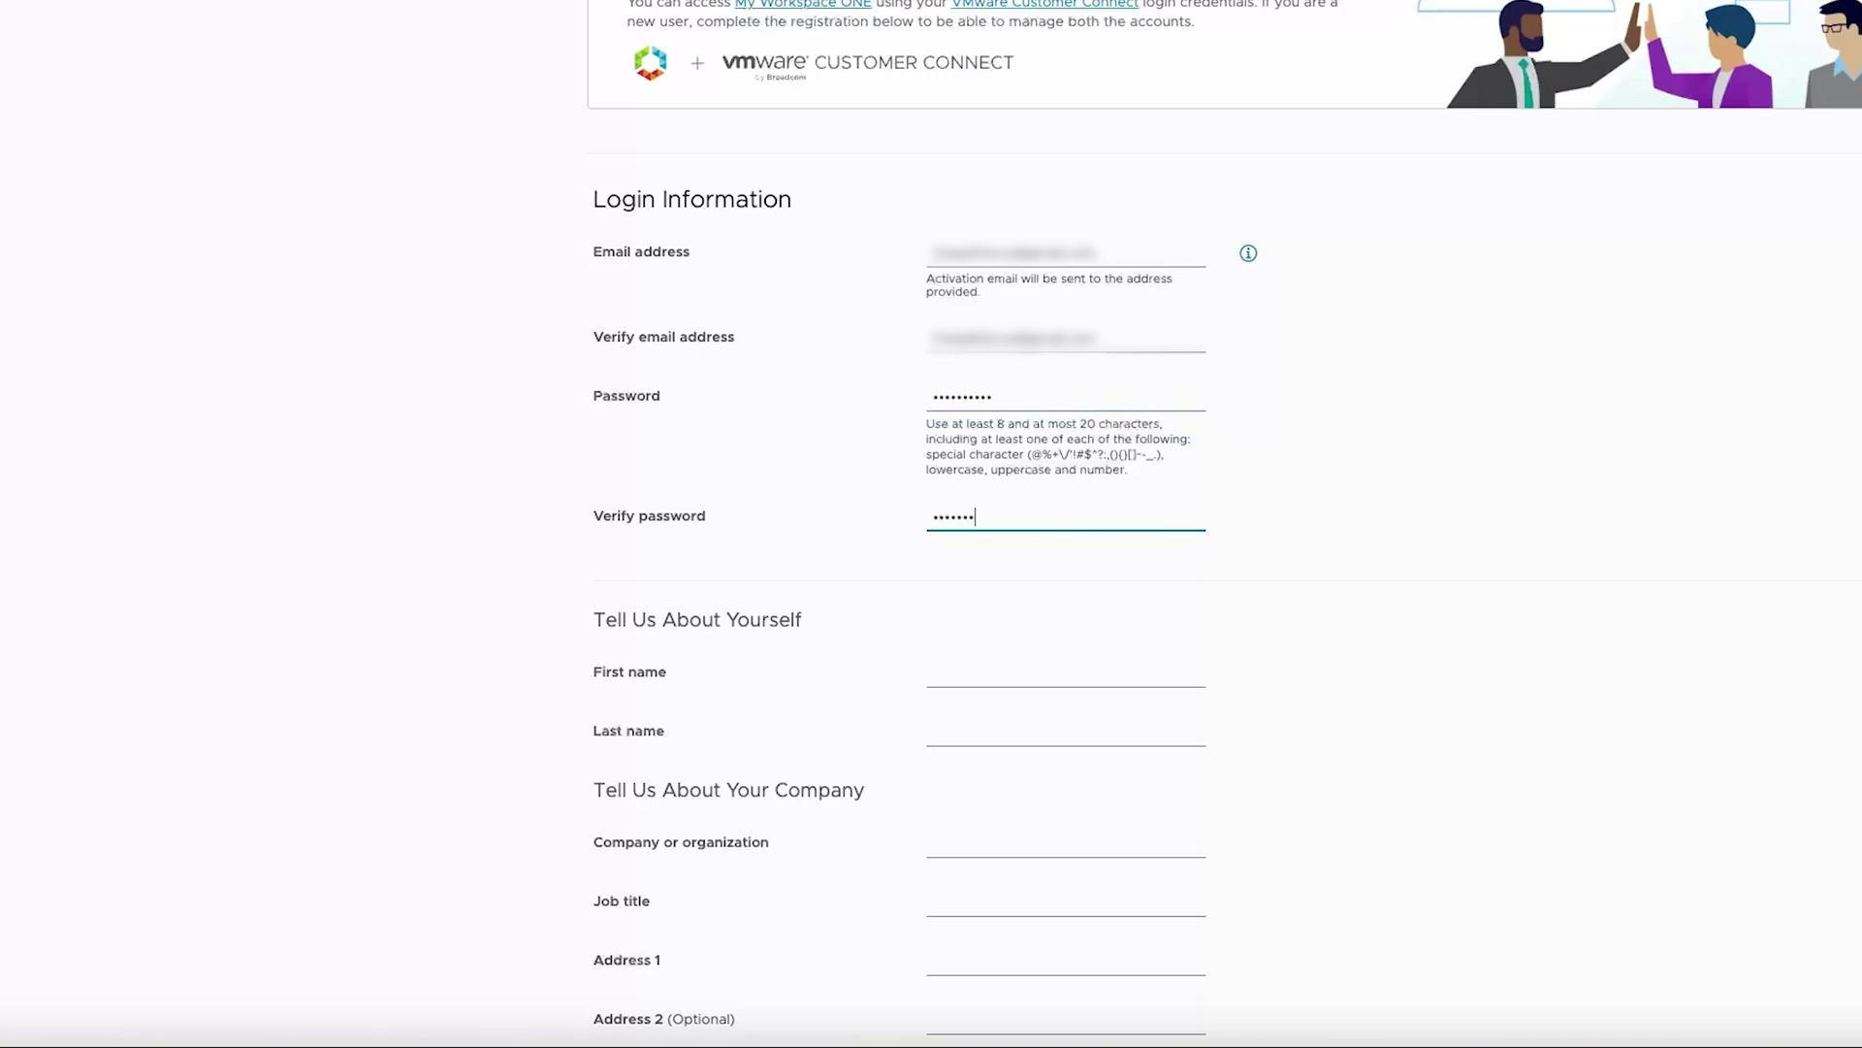
Fill in first and last name, company 'Home' and job title 'Student'
{"action": "scroll", "coordinate": [948, 183], "scroll_direction": "down", "scroll_amount": 5}
{"action": "left_click", "coordinate": [967, 199]}
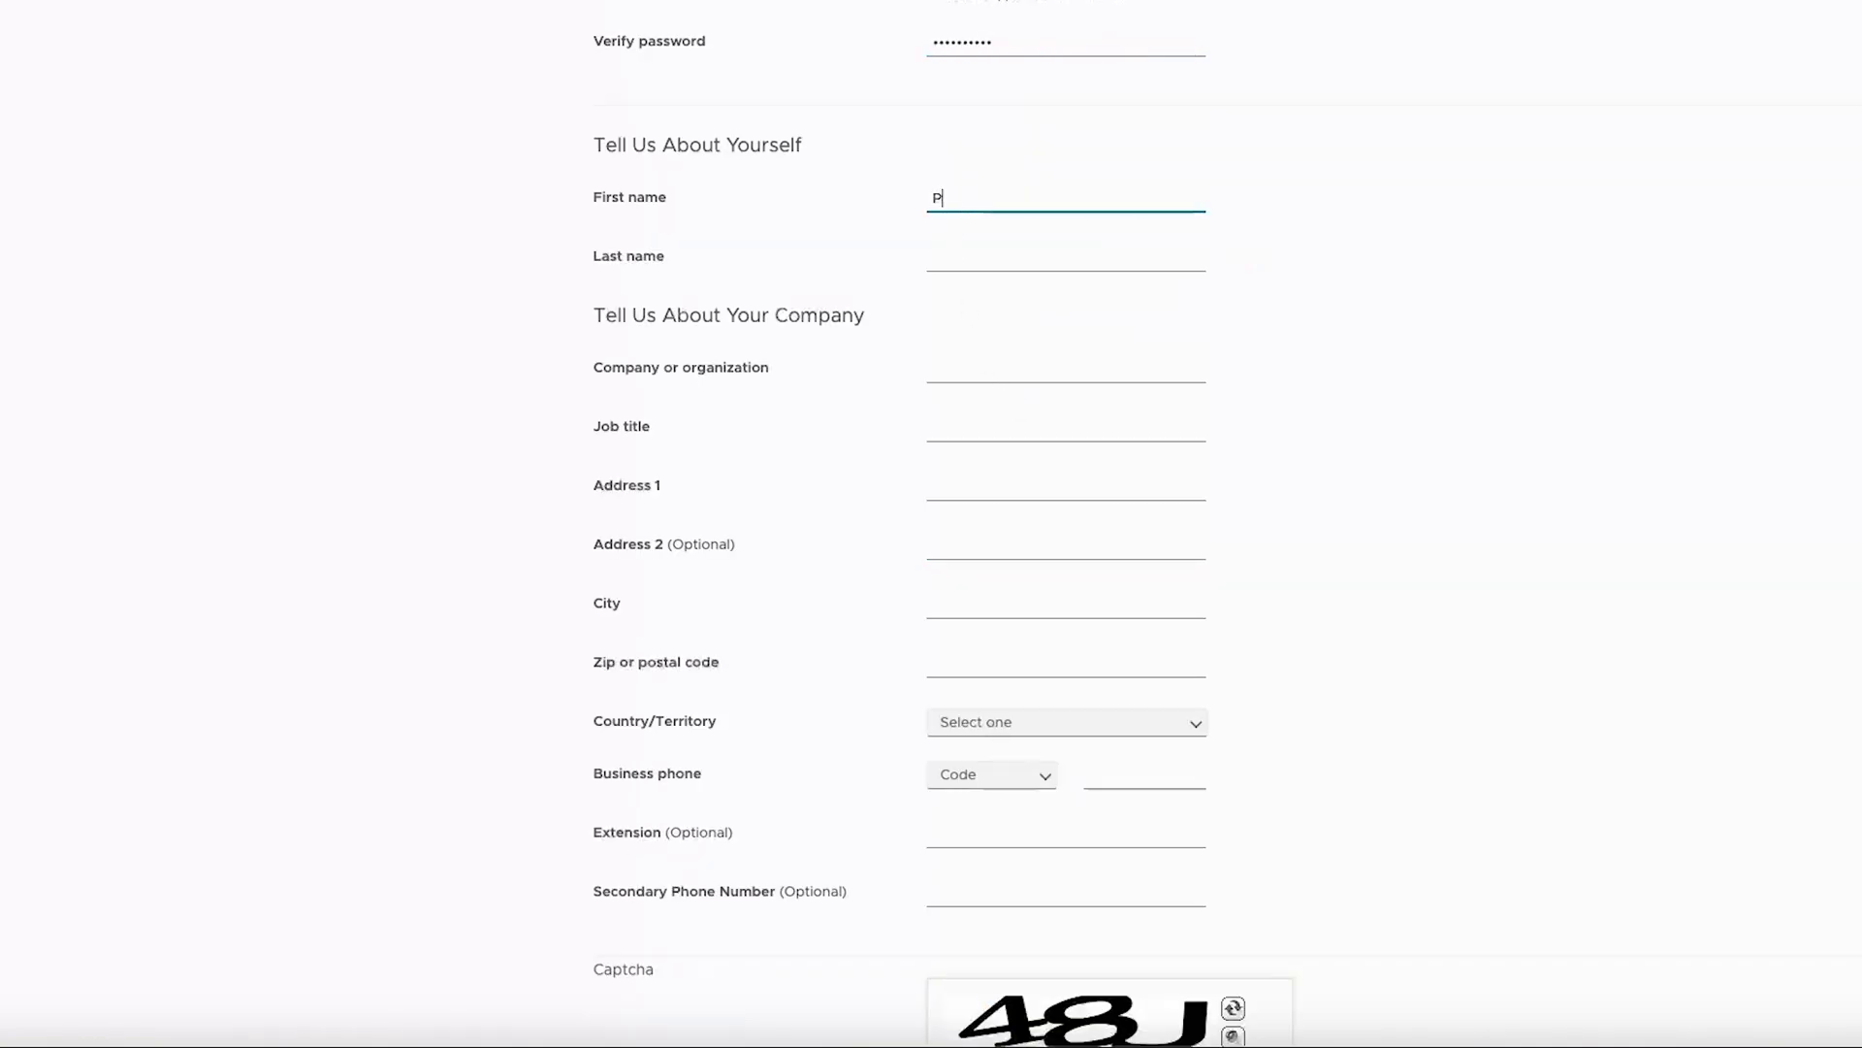
{"action": "key", "text": "Tab"}
{"action": "key", "text": "Tab"}
{"action": "scroll", "coordinate": [931, 524], "scroll_direction": "down", "scroll_amount": 3}
{"action": "type", "text": "Home"}
{"action": "key", "text": "Tab"}
{"action": "type", "text": "Student"}
Enter the street address lines and the postal code
{"action": "key", "text": "Tab"}
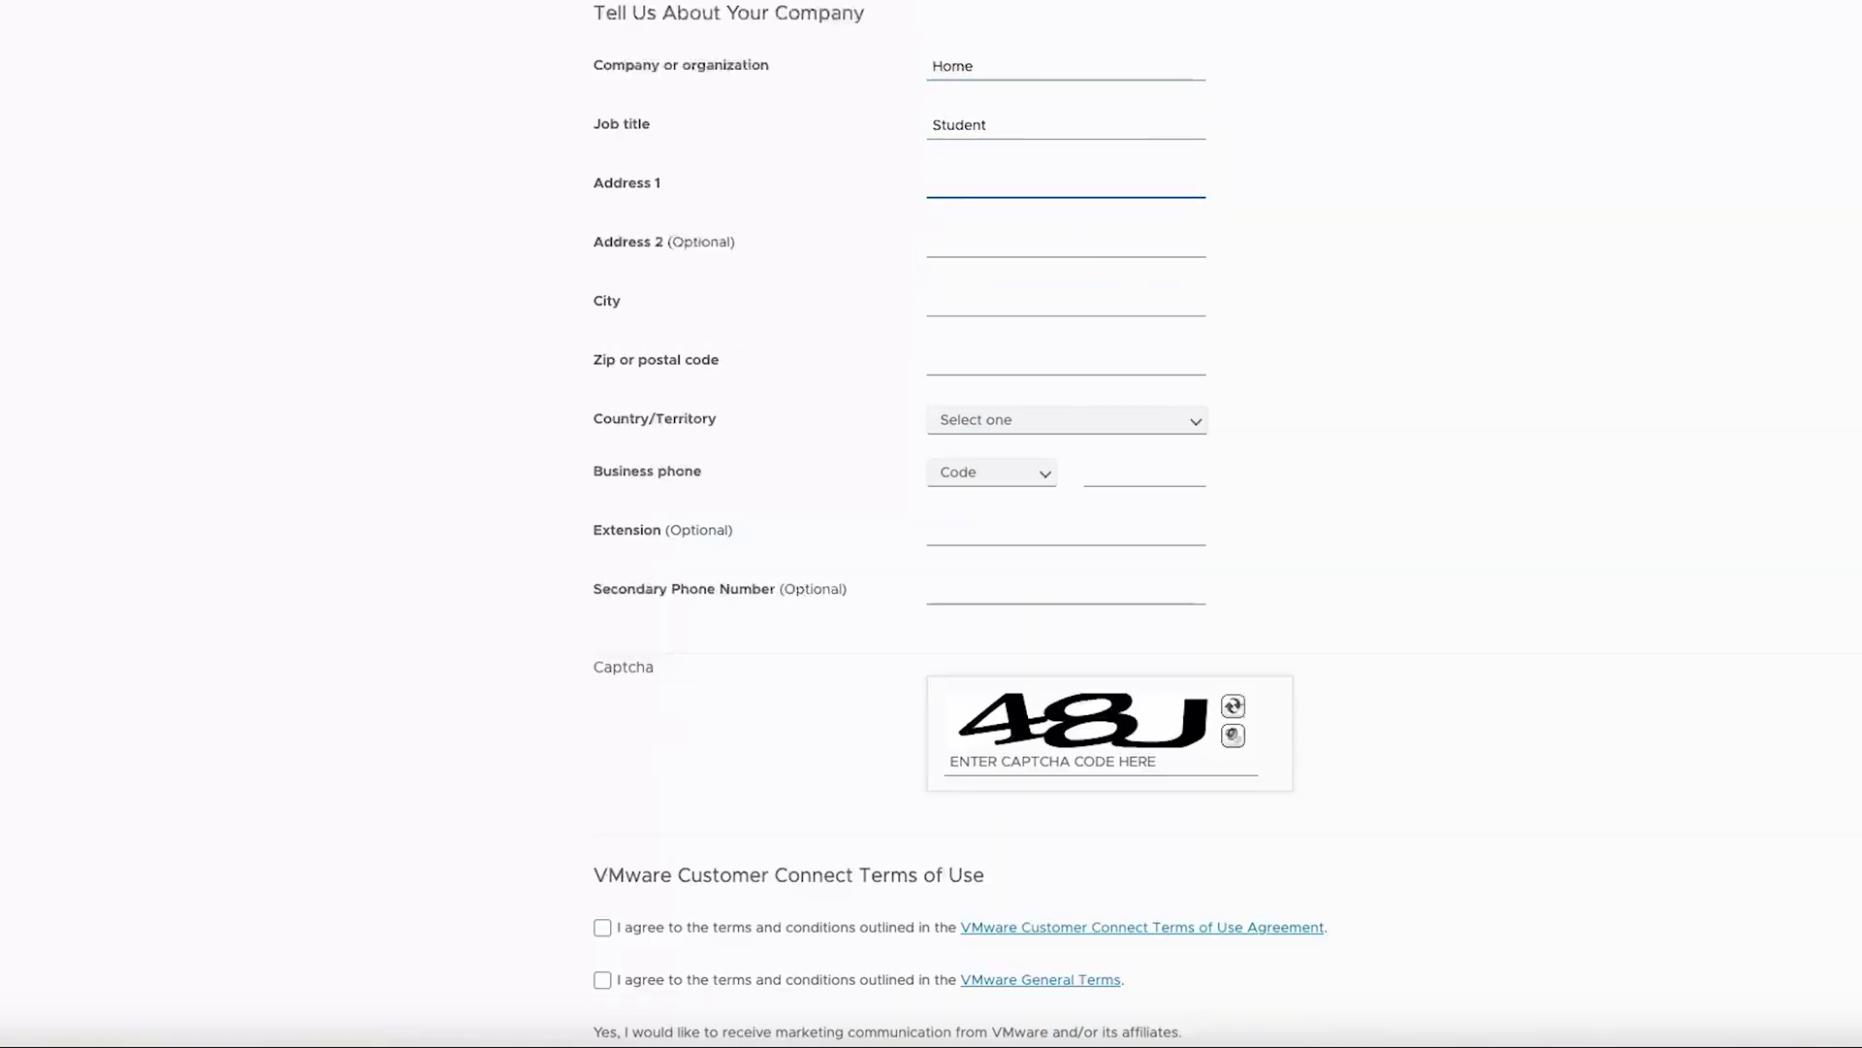
{"action": "type", "text": "House no"}
{"action": "key", "text": "Tab"}
{"action": "key", "text": "Tab"}
{"action": "left_click", "coordinate": [967, 242]}
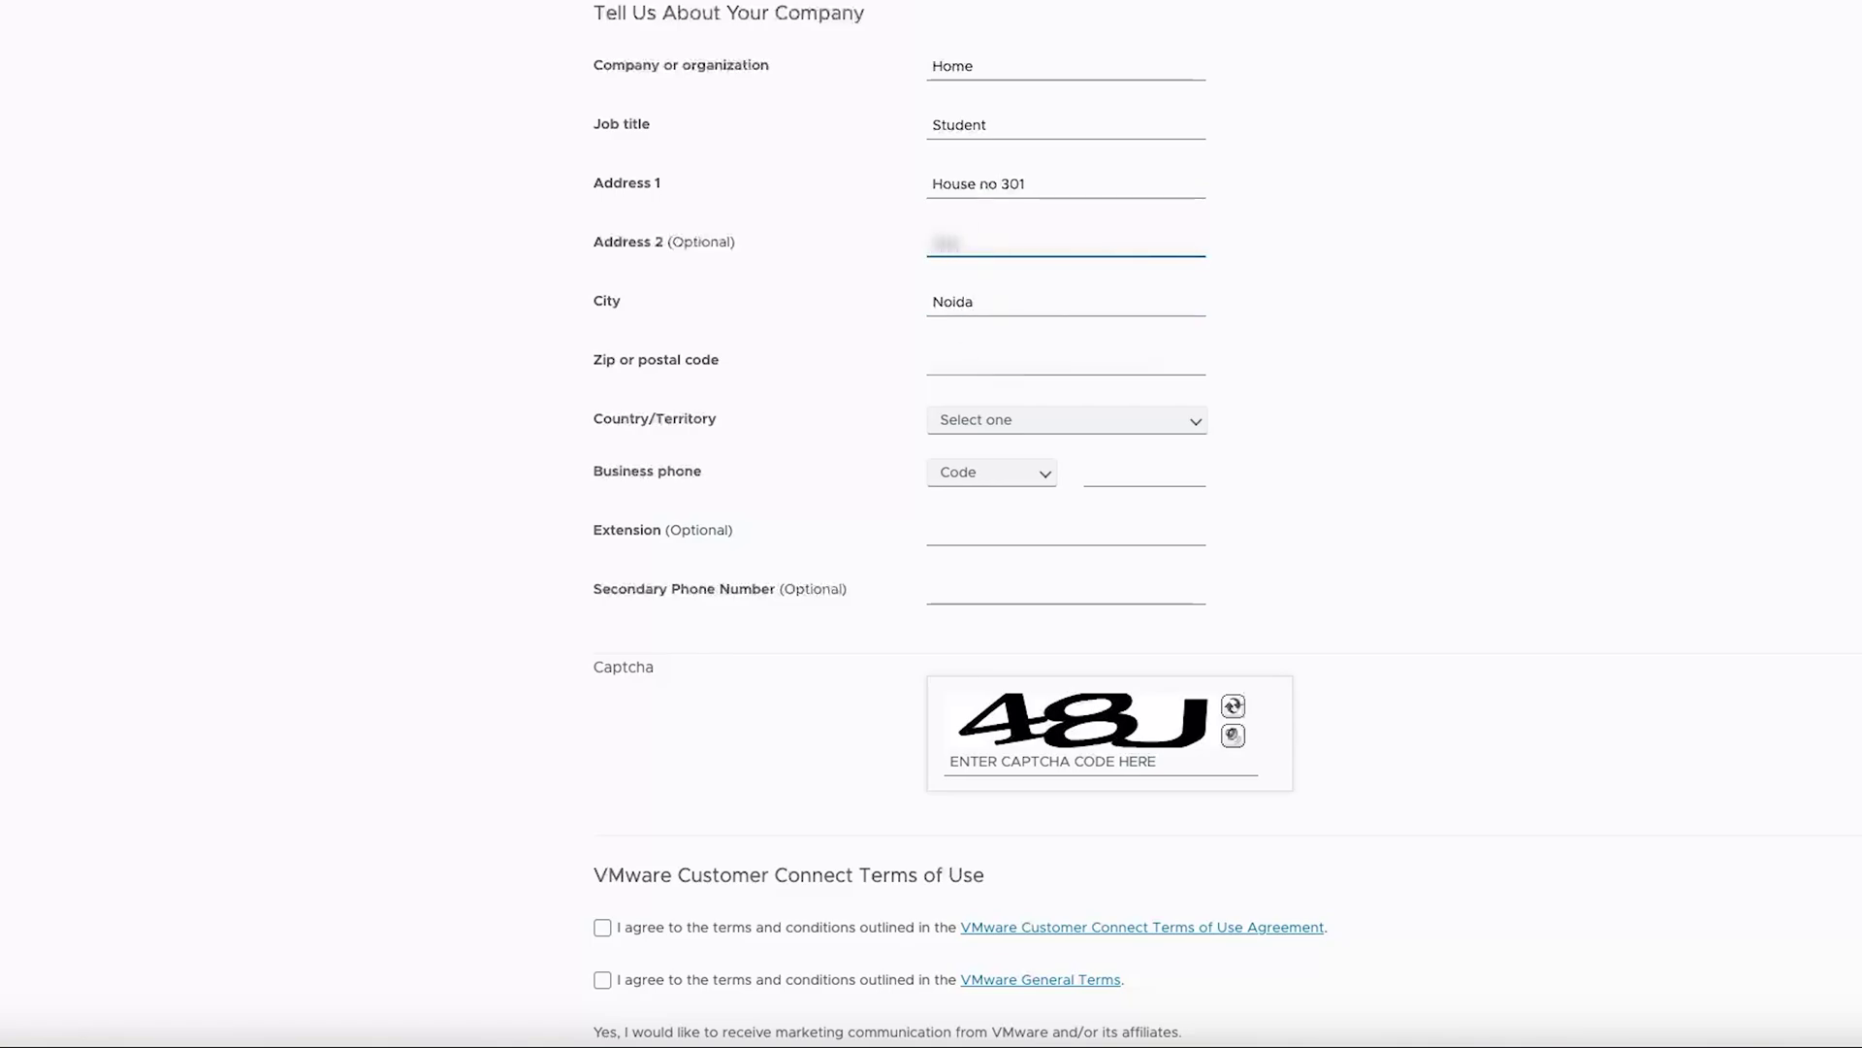
{"action": "key", "text": "Tab"}
{"action": "key", "text": "Tab"}
{"action": "type", "text": "2013"}
Set the country to India, the state to Uttar Pradesh, and enter the business phone number
{"action": "left_click", "coordinate": [1116, 422]}
{"action": "scroll", "coordinate": [1200, 424], "scroll_direction": "down", "scroll_amount": 3}
{"action": "left_click", "coordinate": [1200, 169]}
{"action": "type", "text": "indi"}
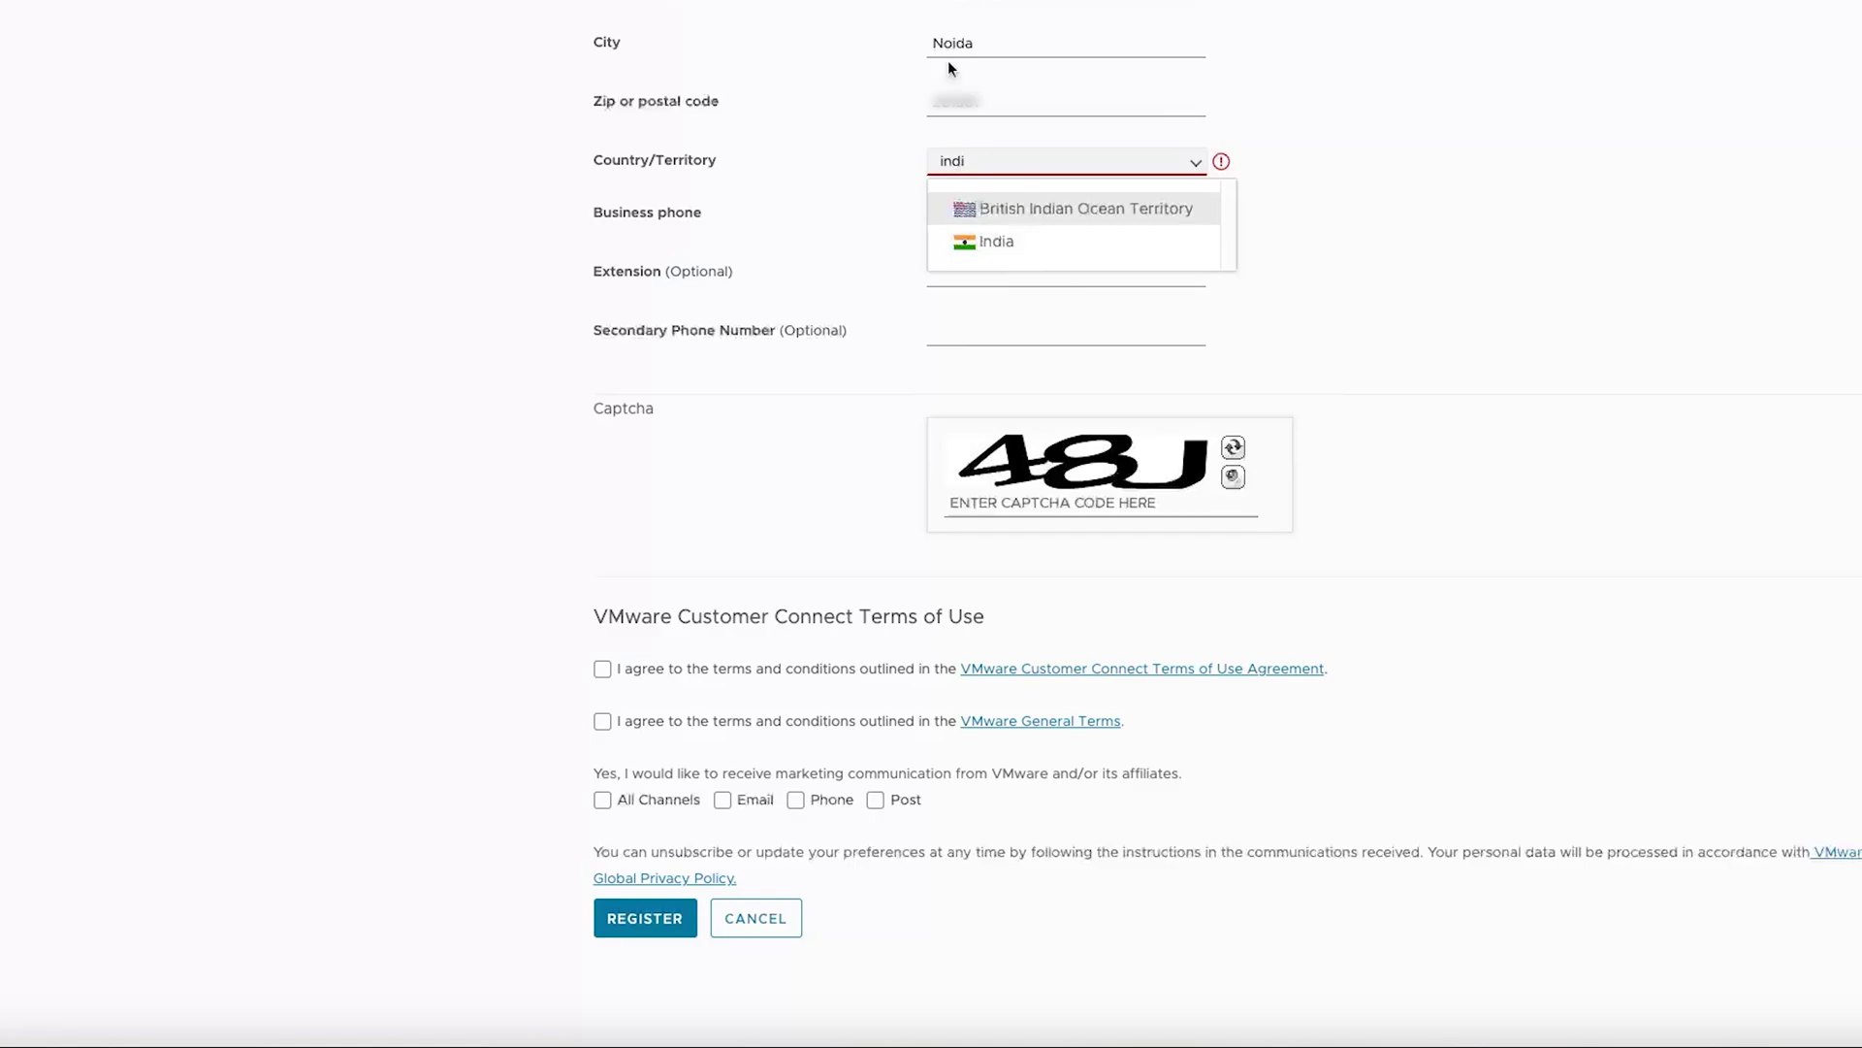
{"action": "left_click", "coordinate": [996, 241]}
{"action": "left_click", "coordinate": [1055, 212]}
{"action": "left_click", "coordinate": [1065, 975]}
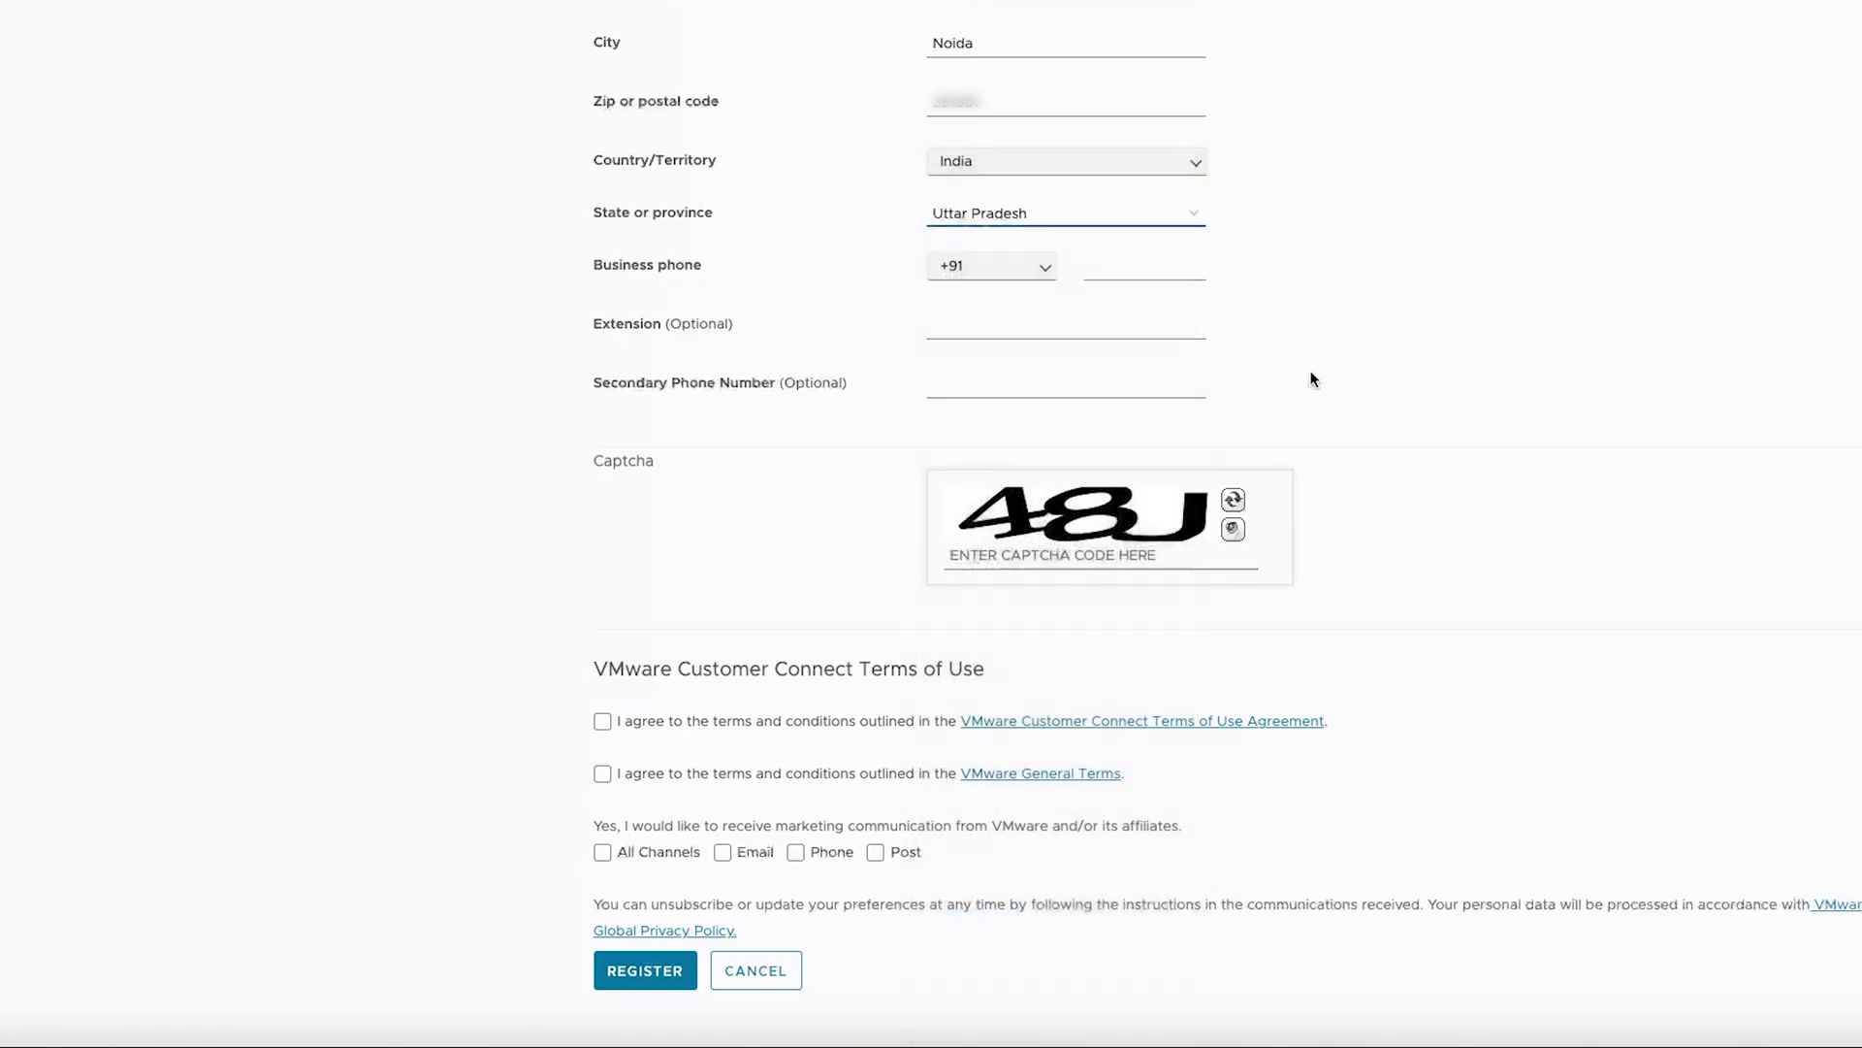
{"action": "left_click", "coordinate": [1145, 268]}
{"action": "type", "text": "98765"}
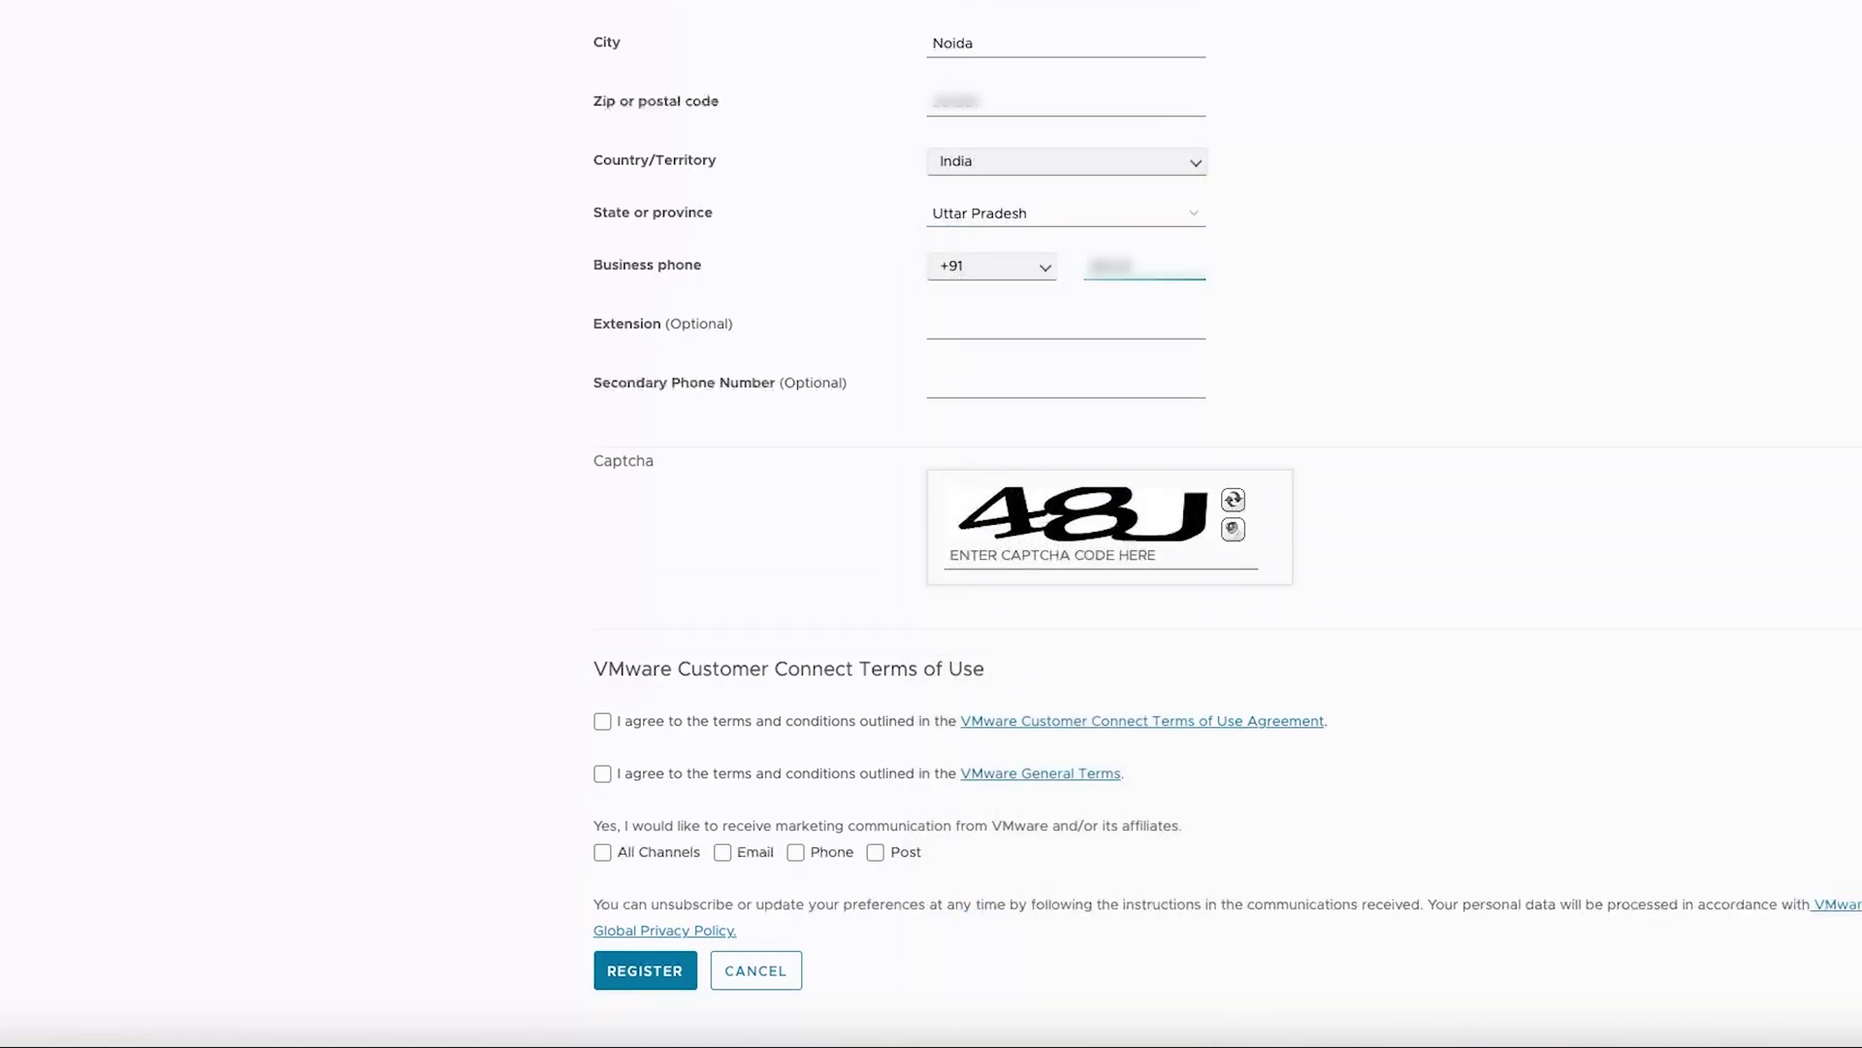
Enter the captcha, accept both terms, opt in to marketing e-mail, register and keep the original address
{"action": "left_click", "coordinate": [1042, 553]}
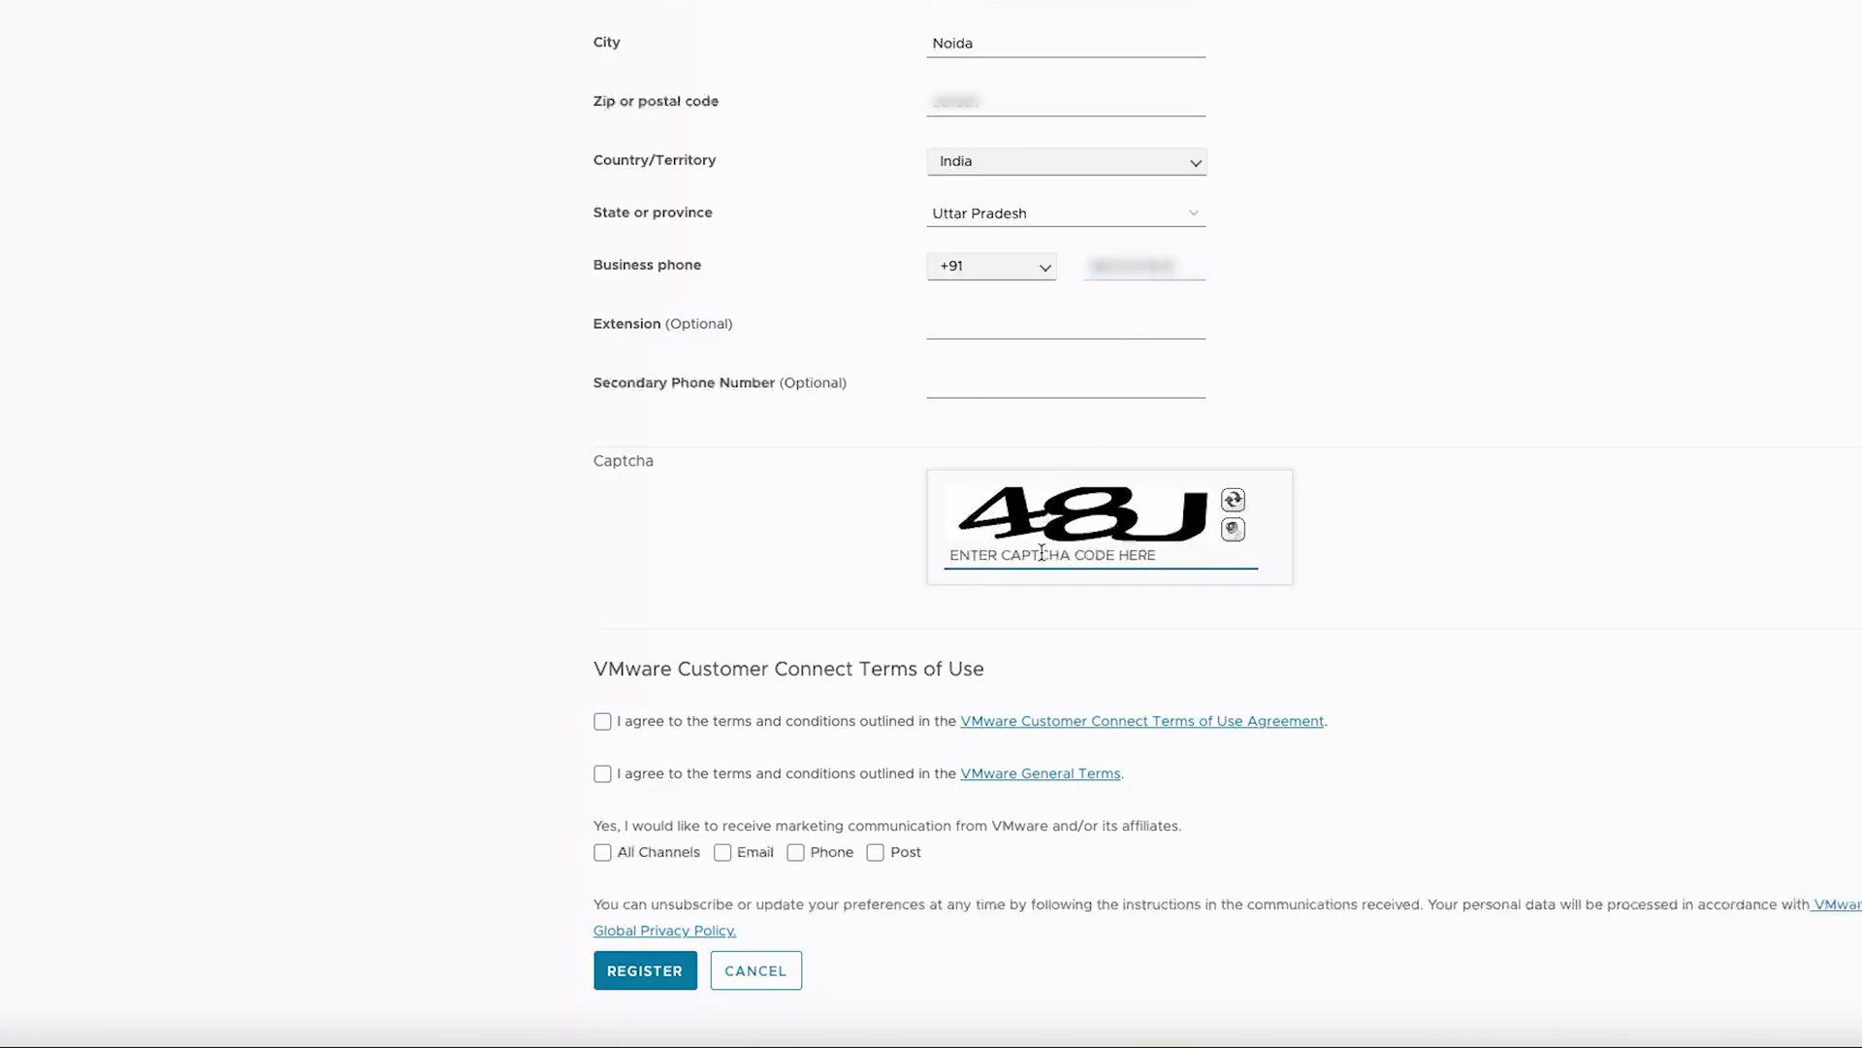
{"action": "type", "text": "48J"}
{"action": "scroll", "coordinate": [801, 726], "scroll_direction": "down", "scroll_amount": 1}
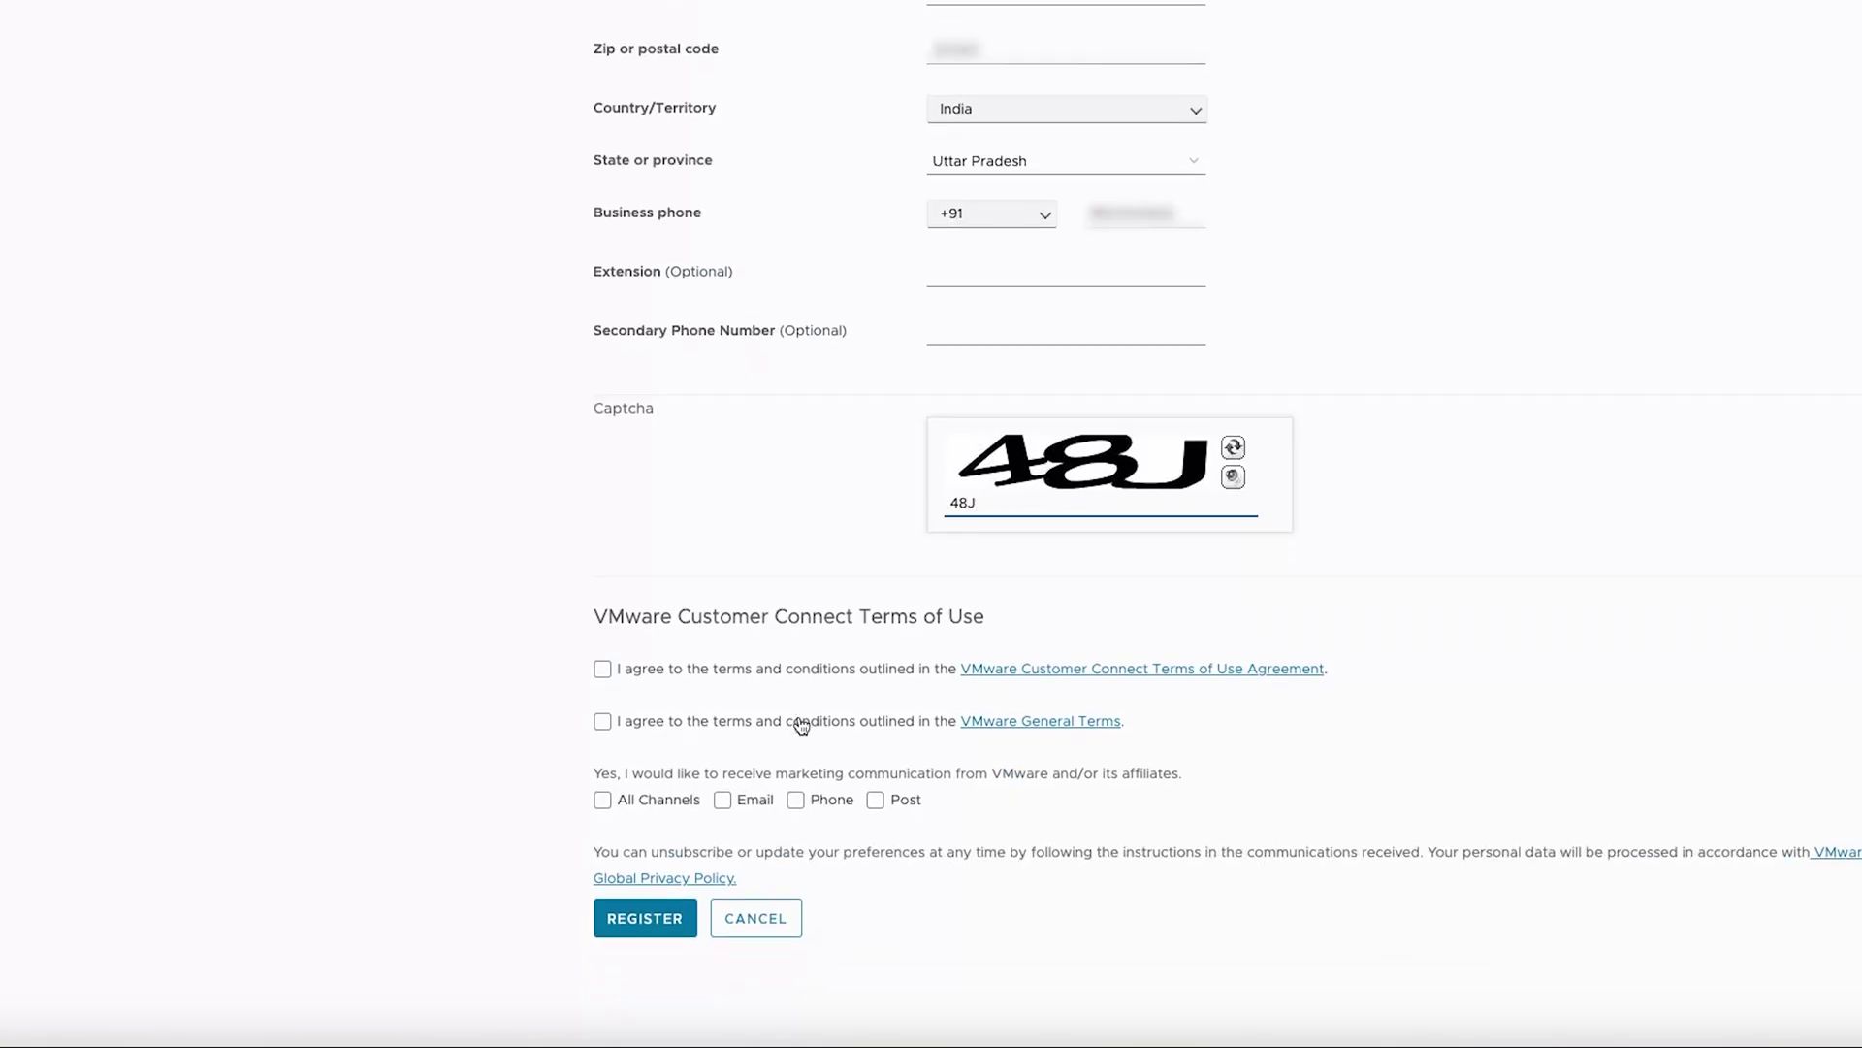
{"action": "left_click", "coordinate": [603, 668]}
{"action": "left_click", "coordinate": [603, 721]}
{"action": "left_click", "coordinate": [743, 806]}
{"action": "left_click", "coordinate": [687, 929]}
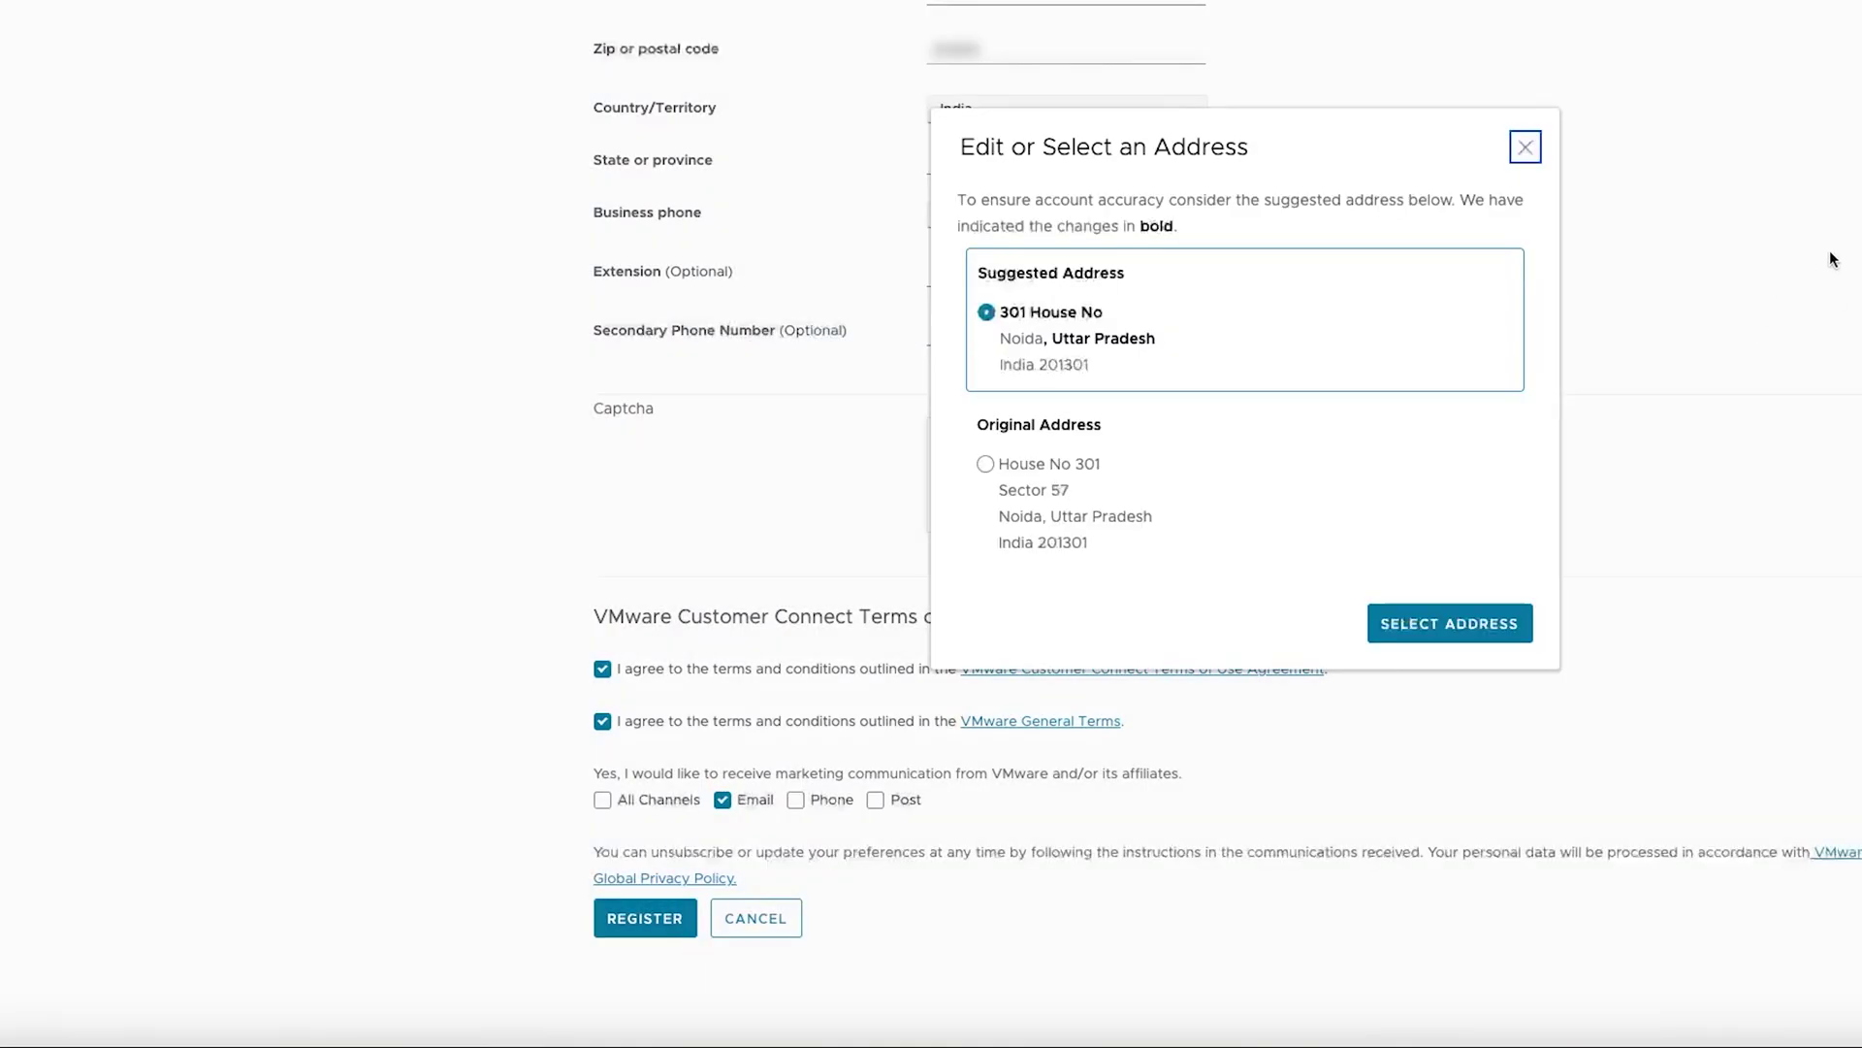
{"action": "left_click", "coordinate": [984, 464]}
{"action": "left_click", "coordinate": [1507, 626]}
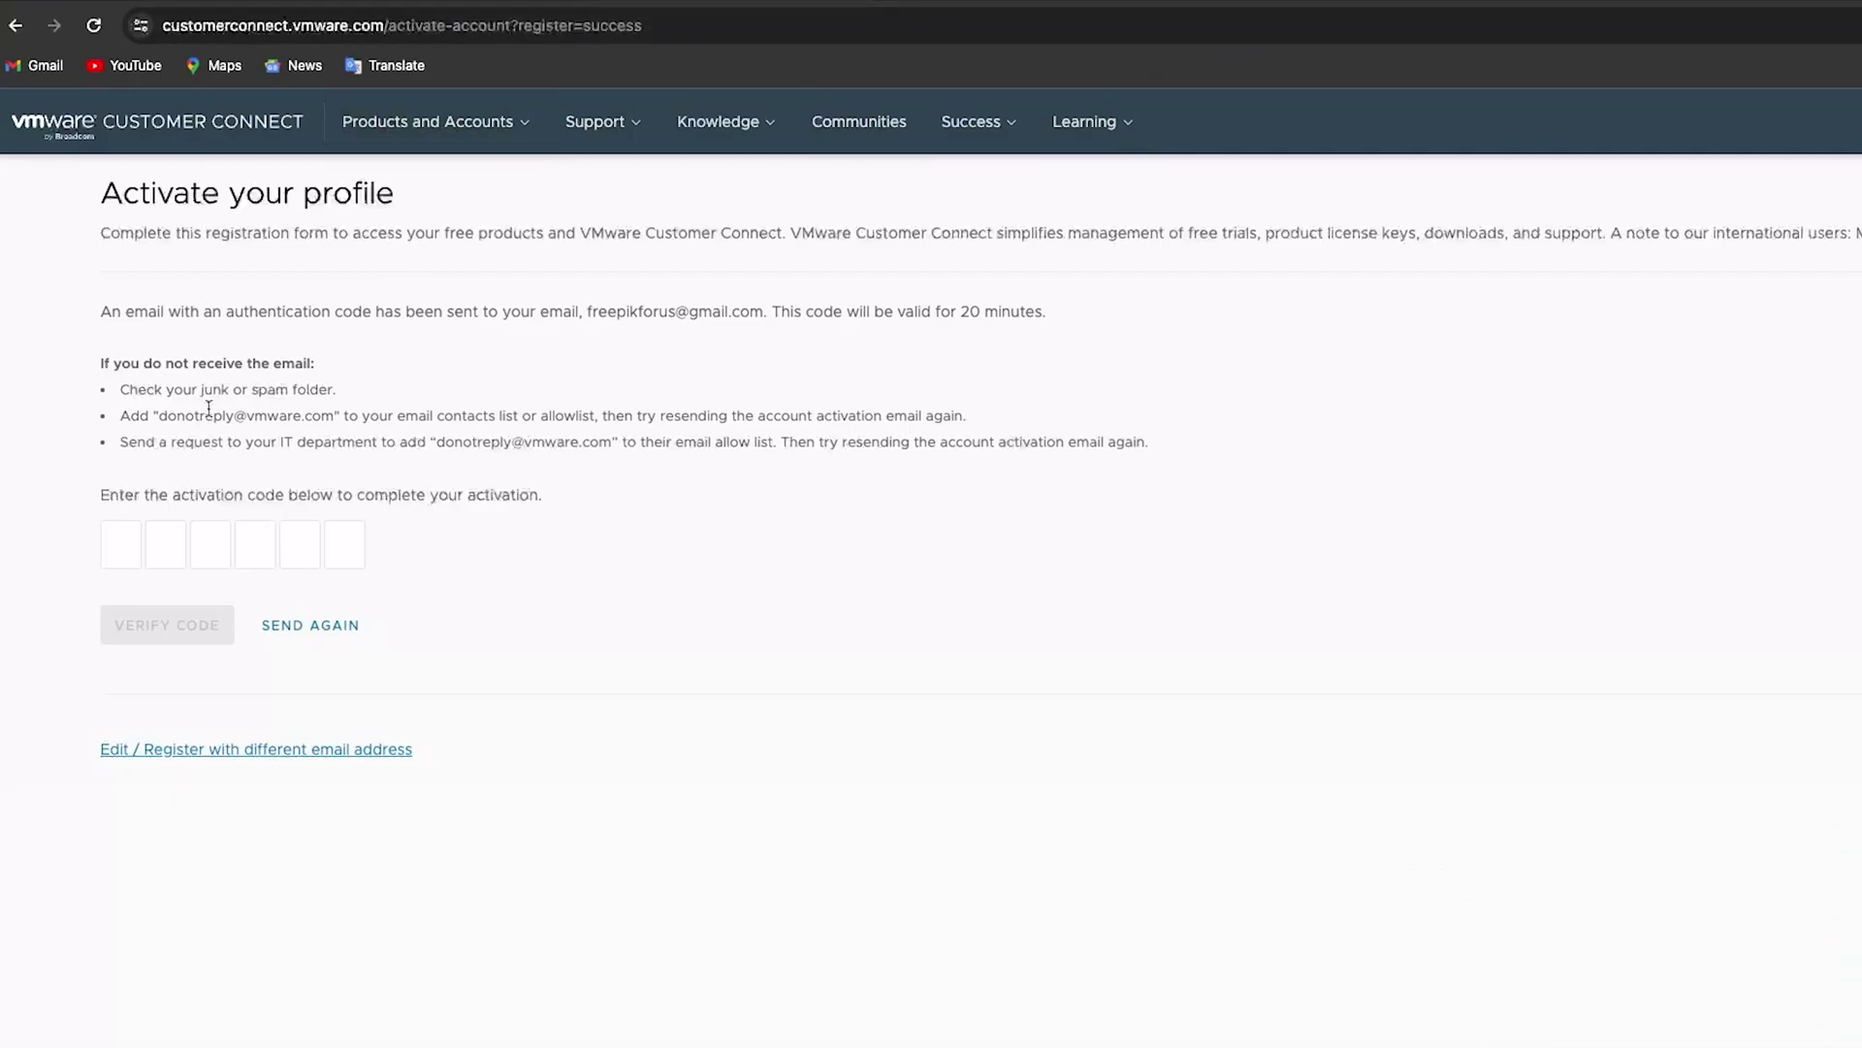
Enter the e-mailed activation code and verify it to activate the profile
{"action": "left_click", "coordinate": [118, 528]}
{"action": "key", "text": "ctrl+v"}
{"action": "type", "text": "*****"}
{"action": "left_click", "coordinate": [177, 626]}
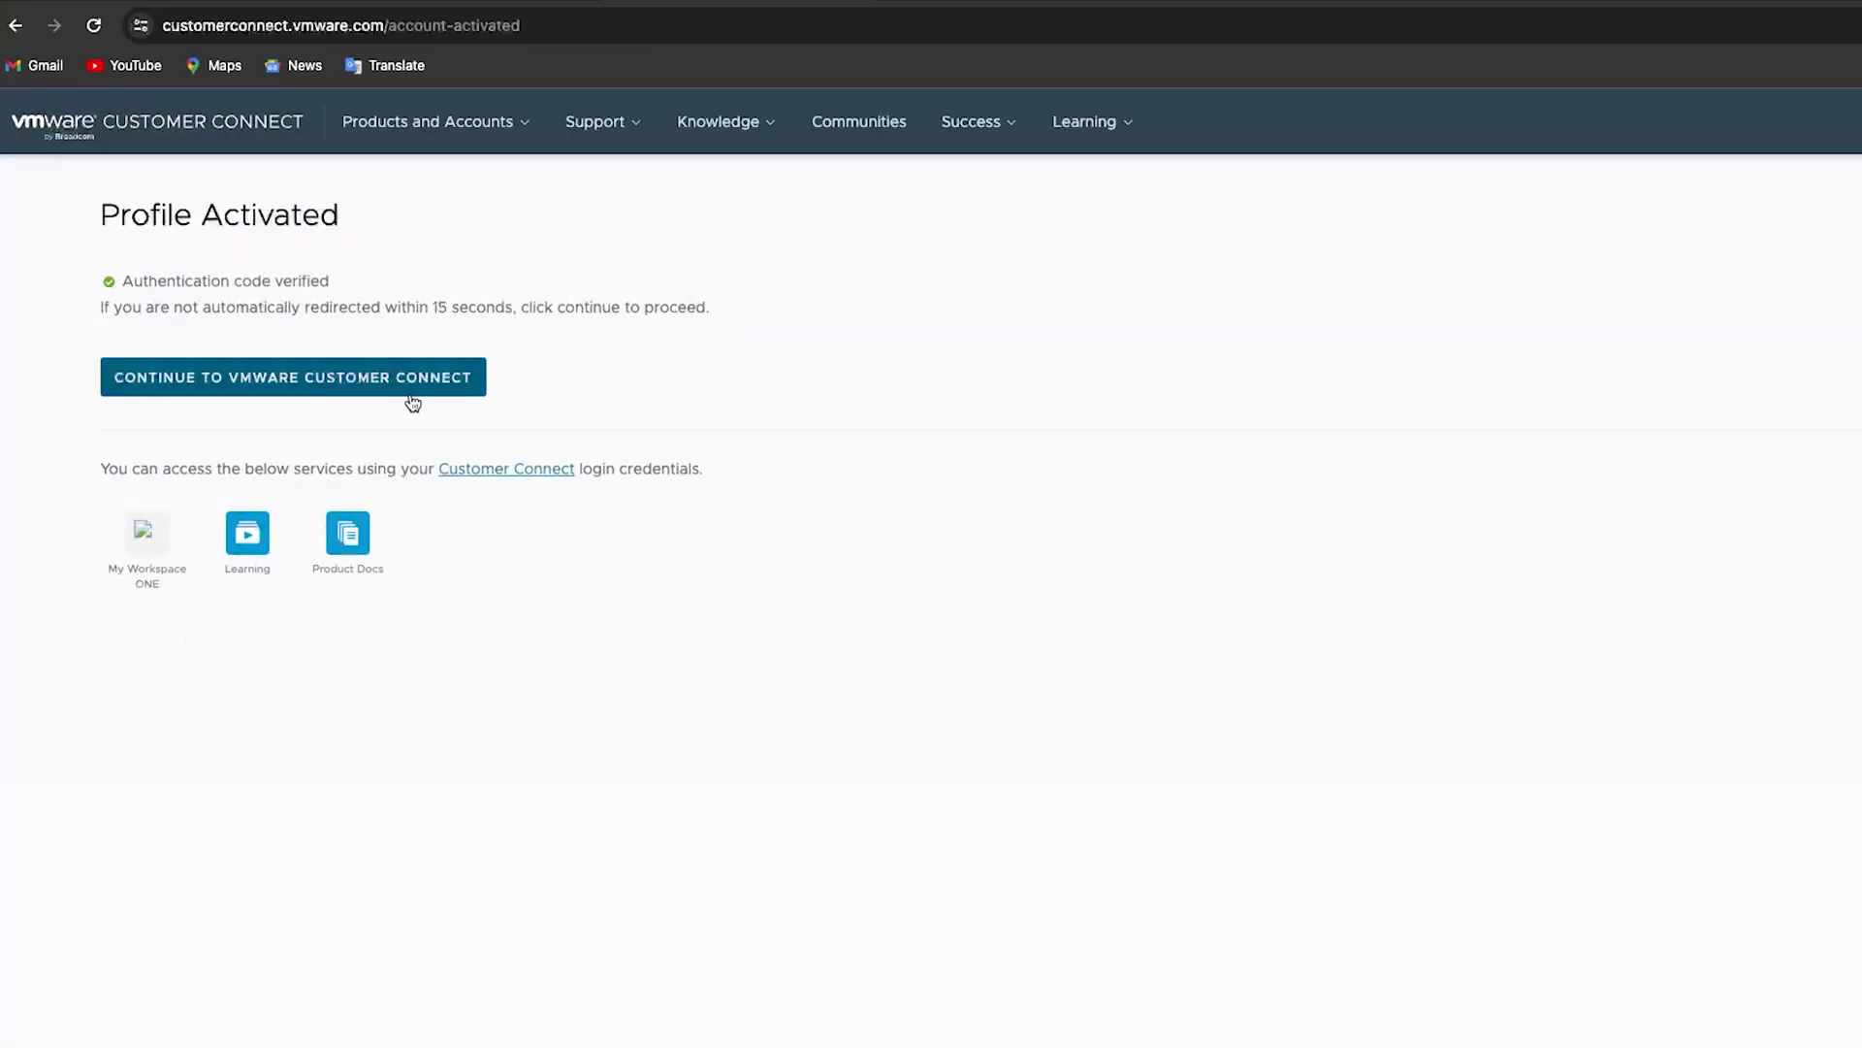
Continue to Fusion Player, choose I Have an Account, and enter the account e-mail address
{"action": "left_click", "coordinate": [466, 378]}
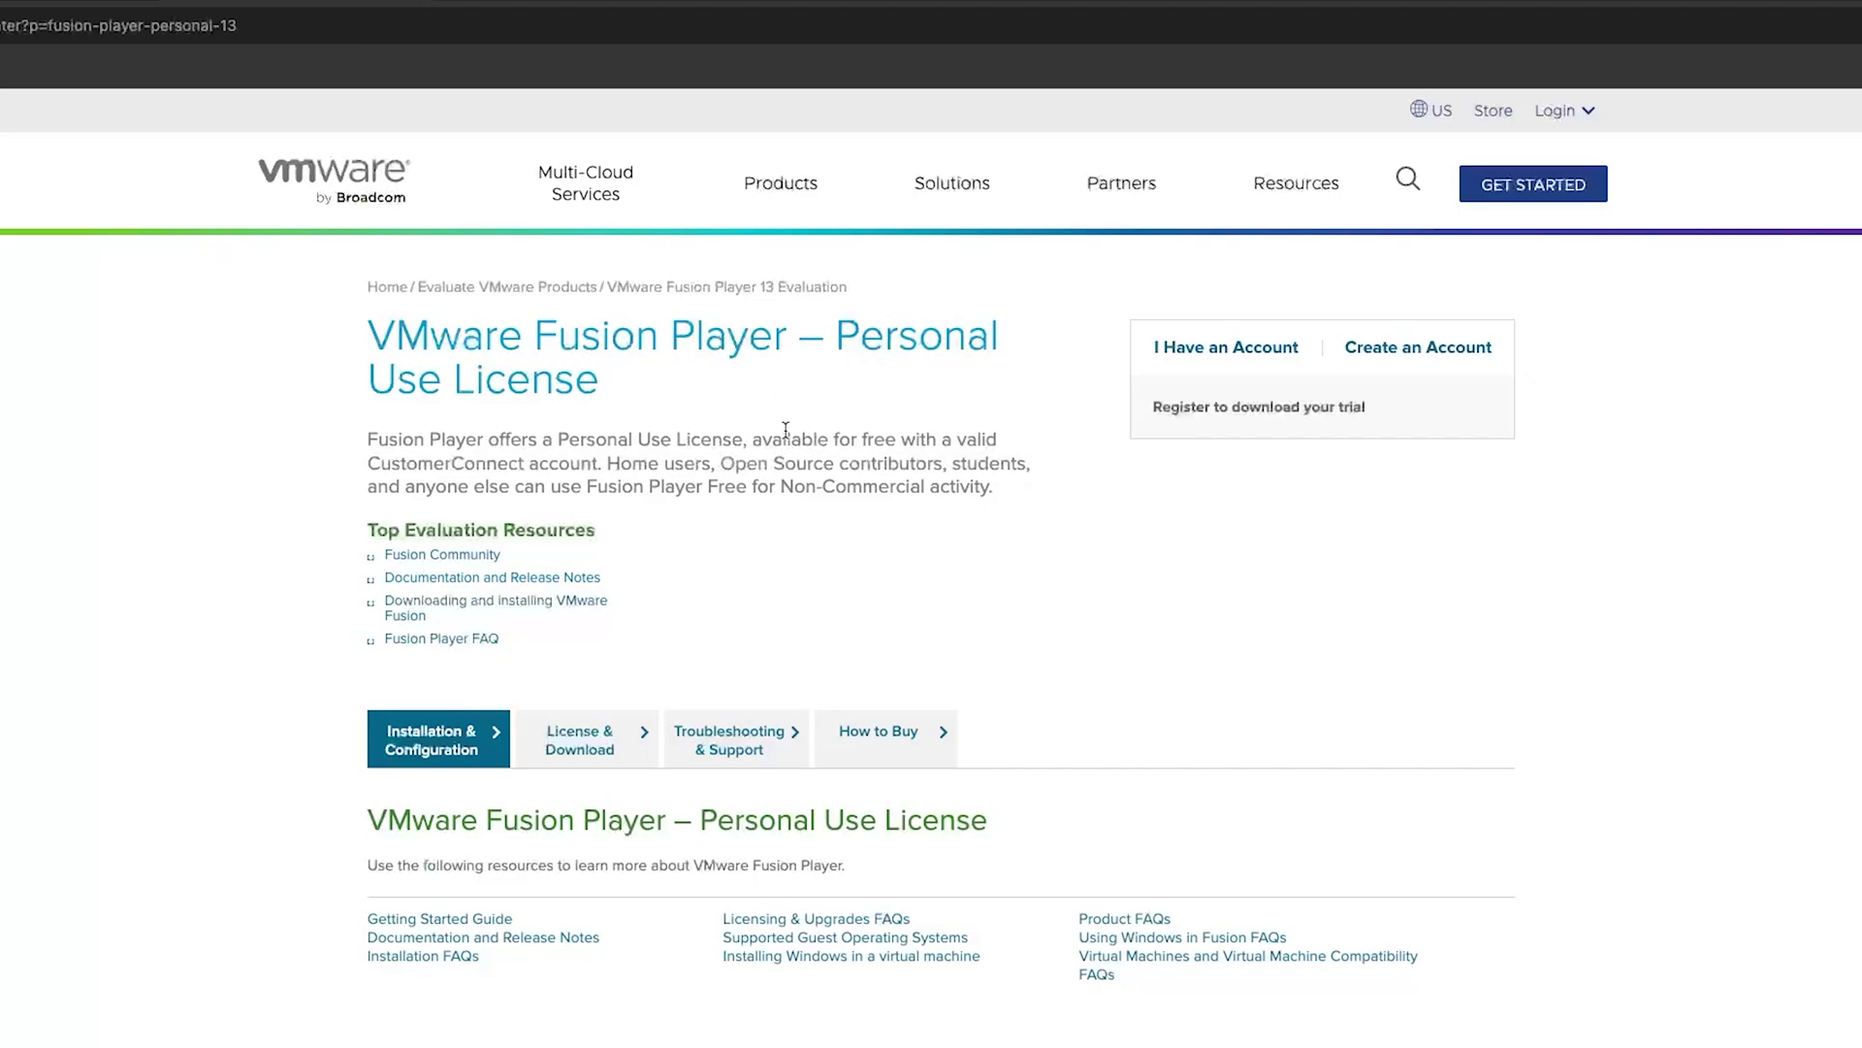
{"action": "left_click", "coordinate": [1224, 349]}
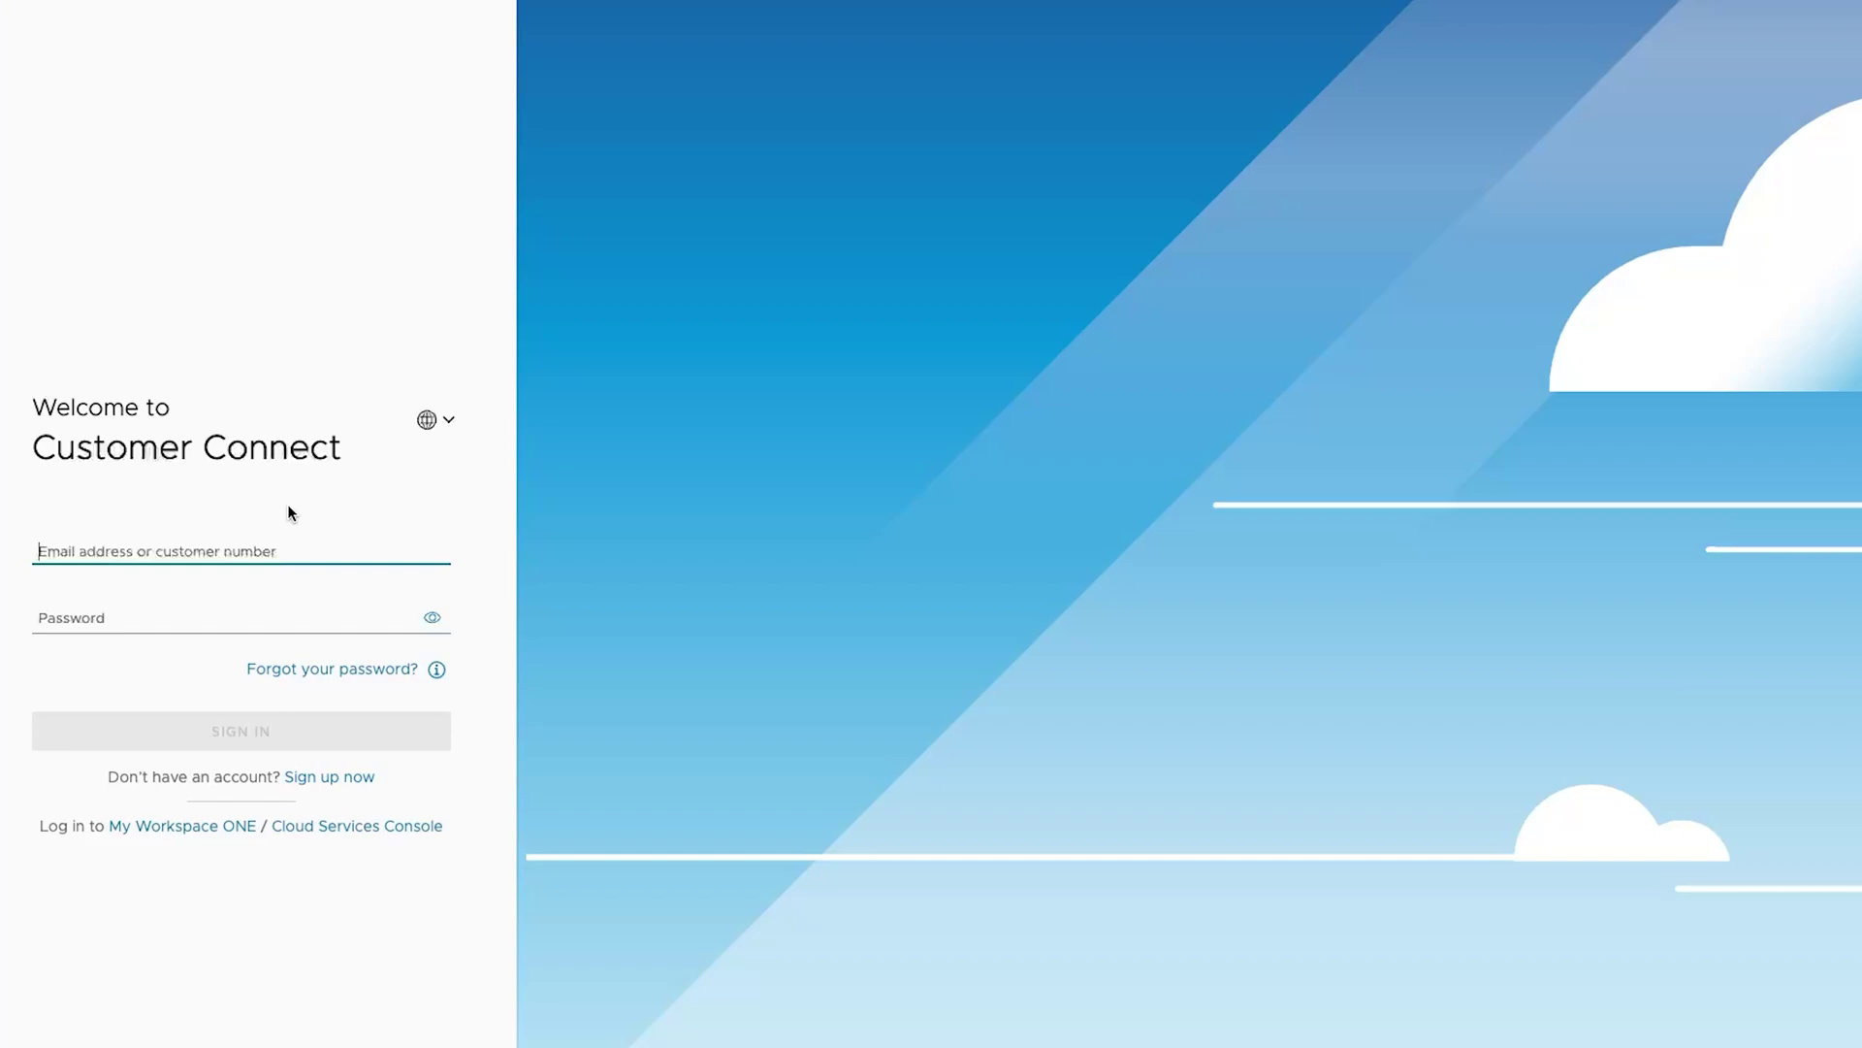
{"action": "type", "text": "email"}
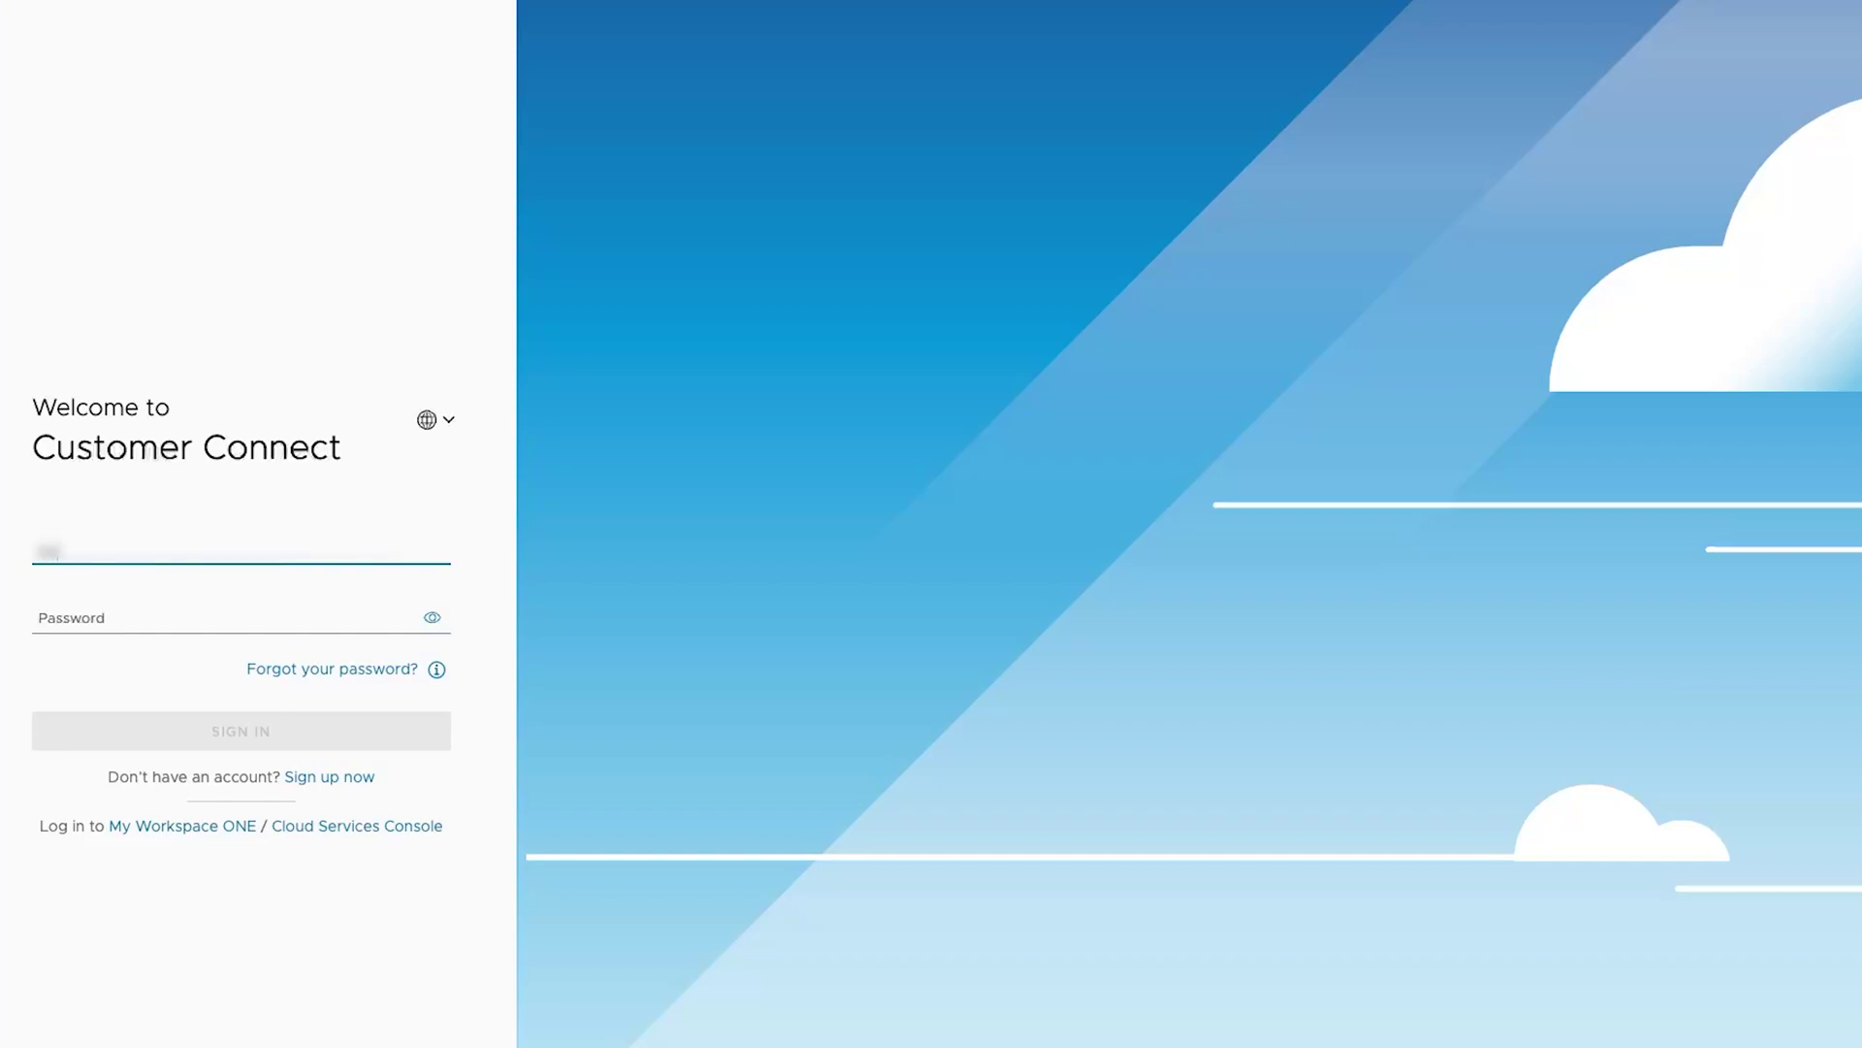
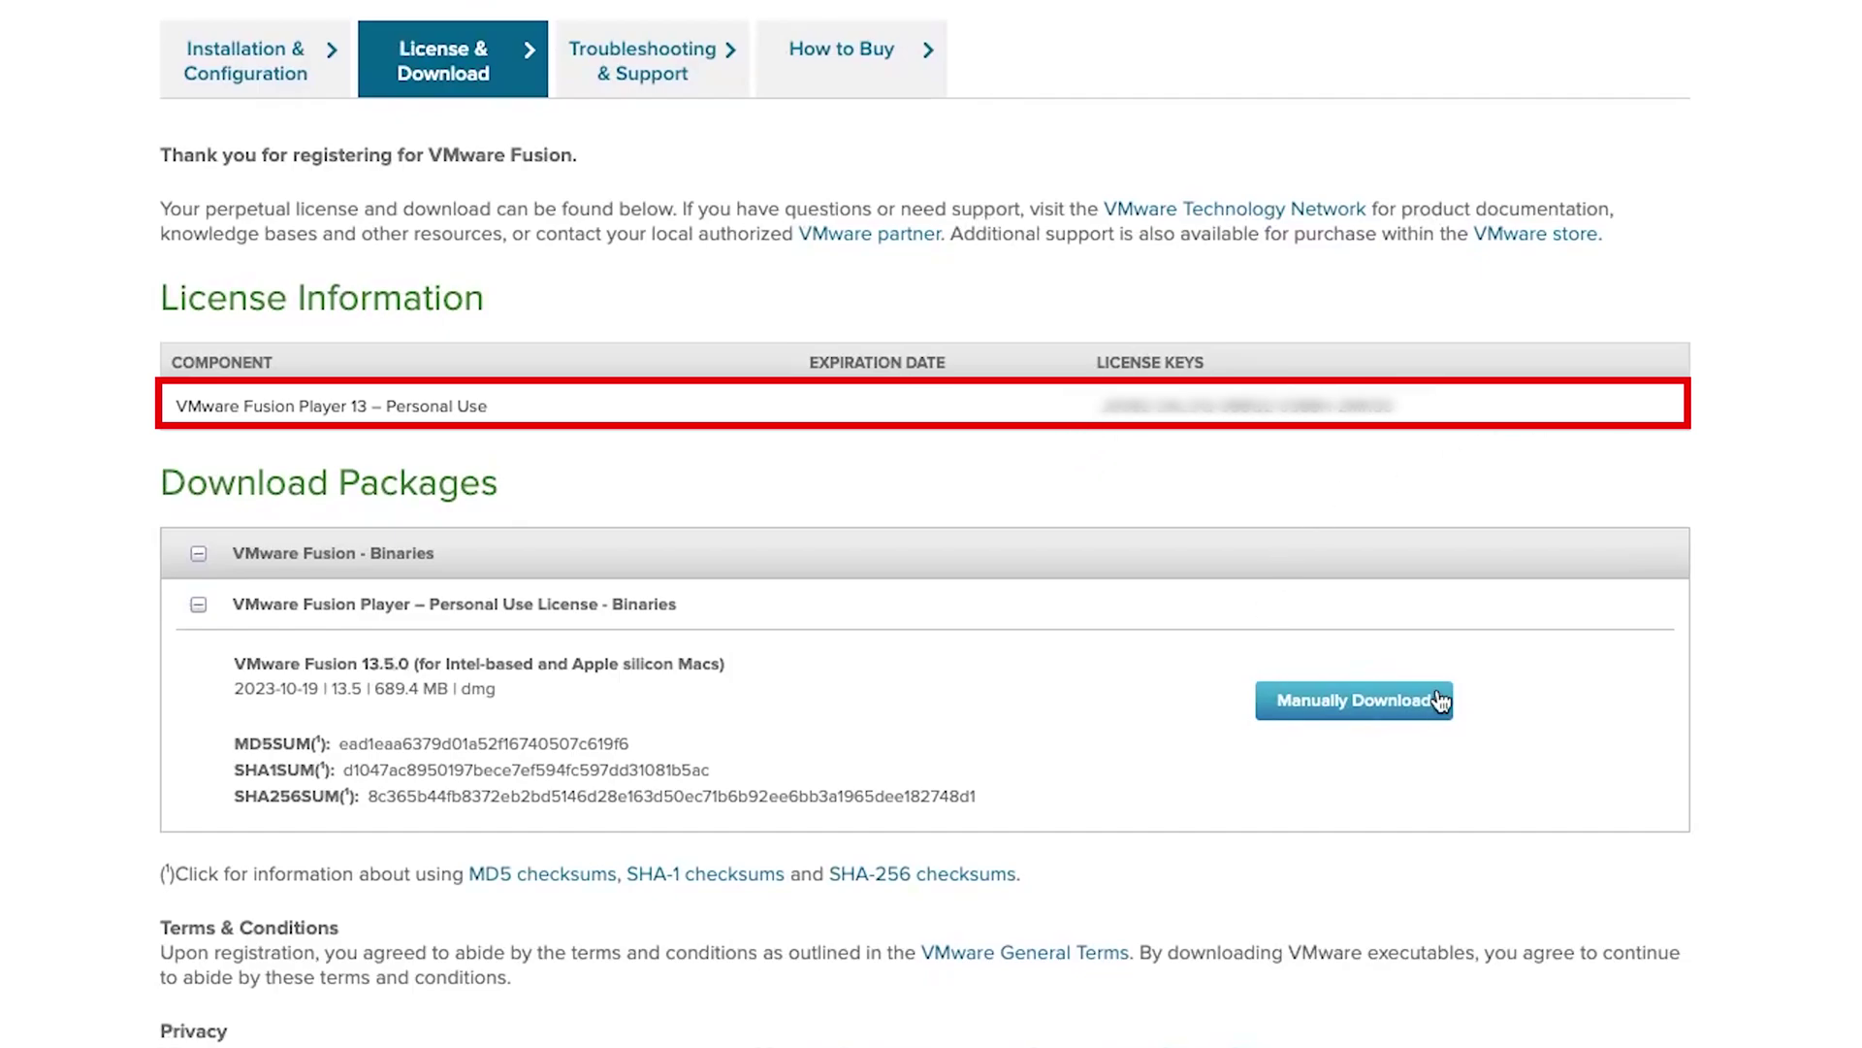
Manually download the VMware Fusion 13.5.0 installer and open the finished .dmg from Chrome's downloads
{"action": "left_click", "coordinate": [1347, 703]}
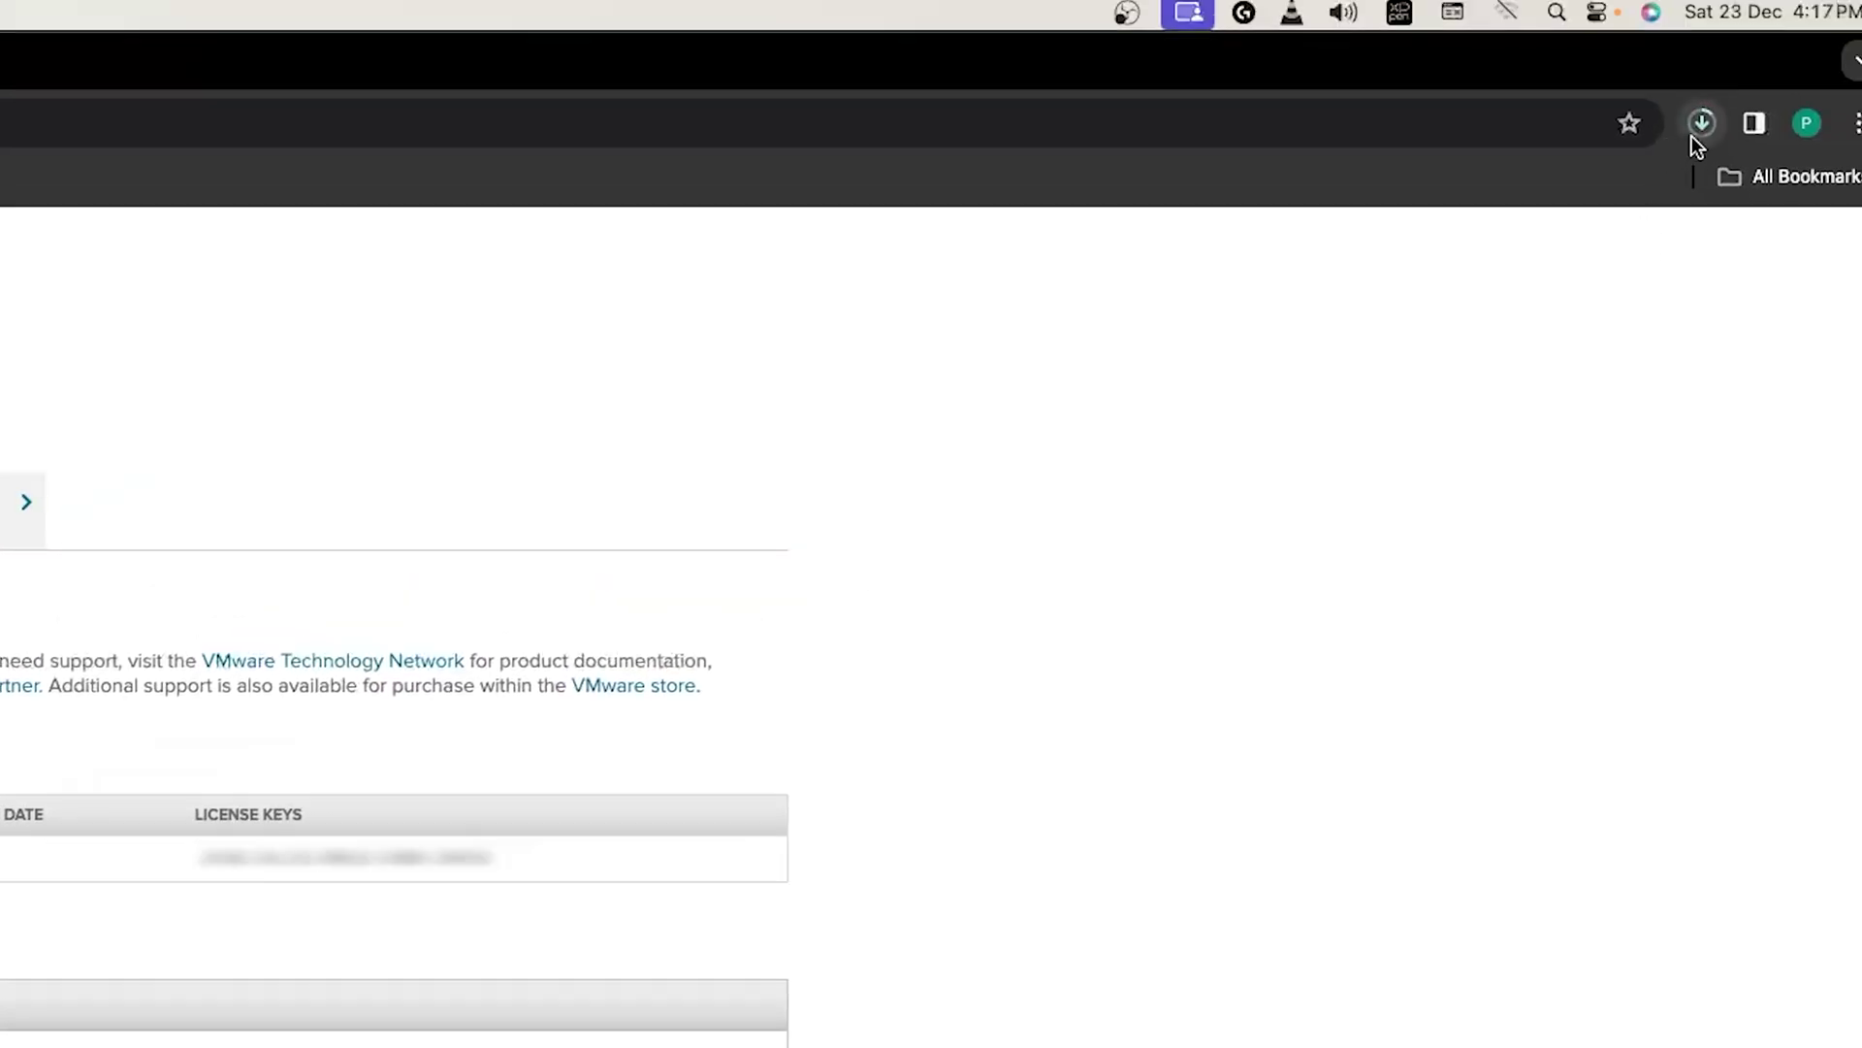
{"action": "left_click", "coordinate": [1699, 125]}
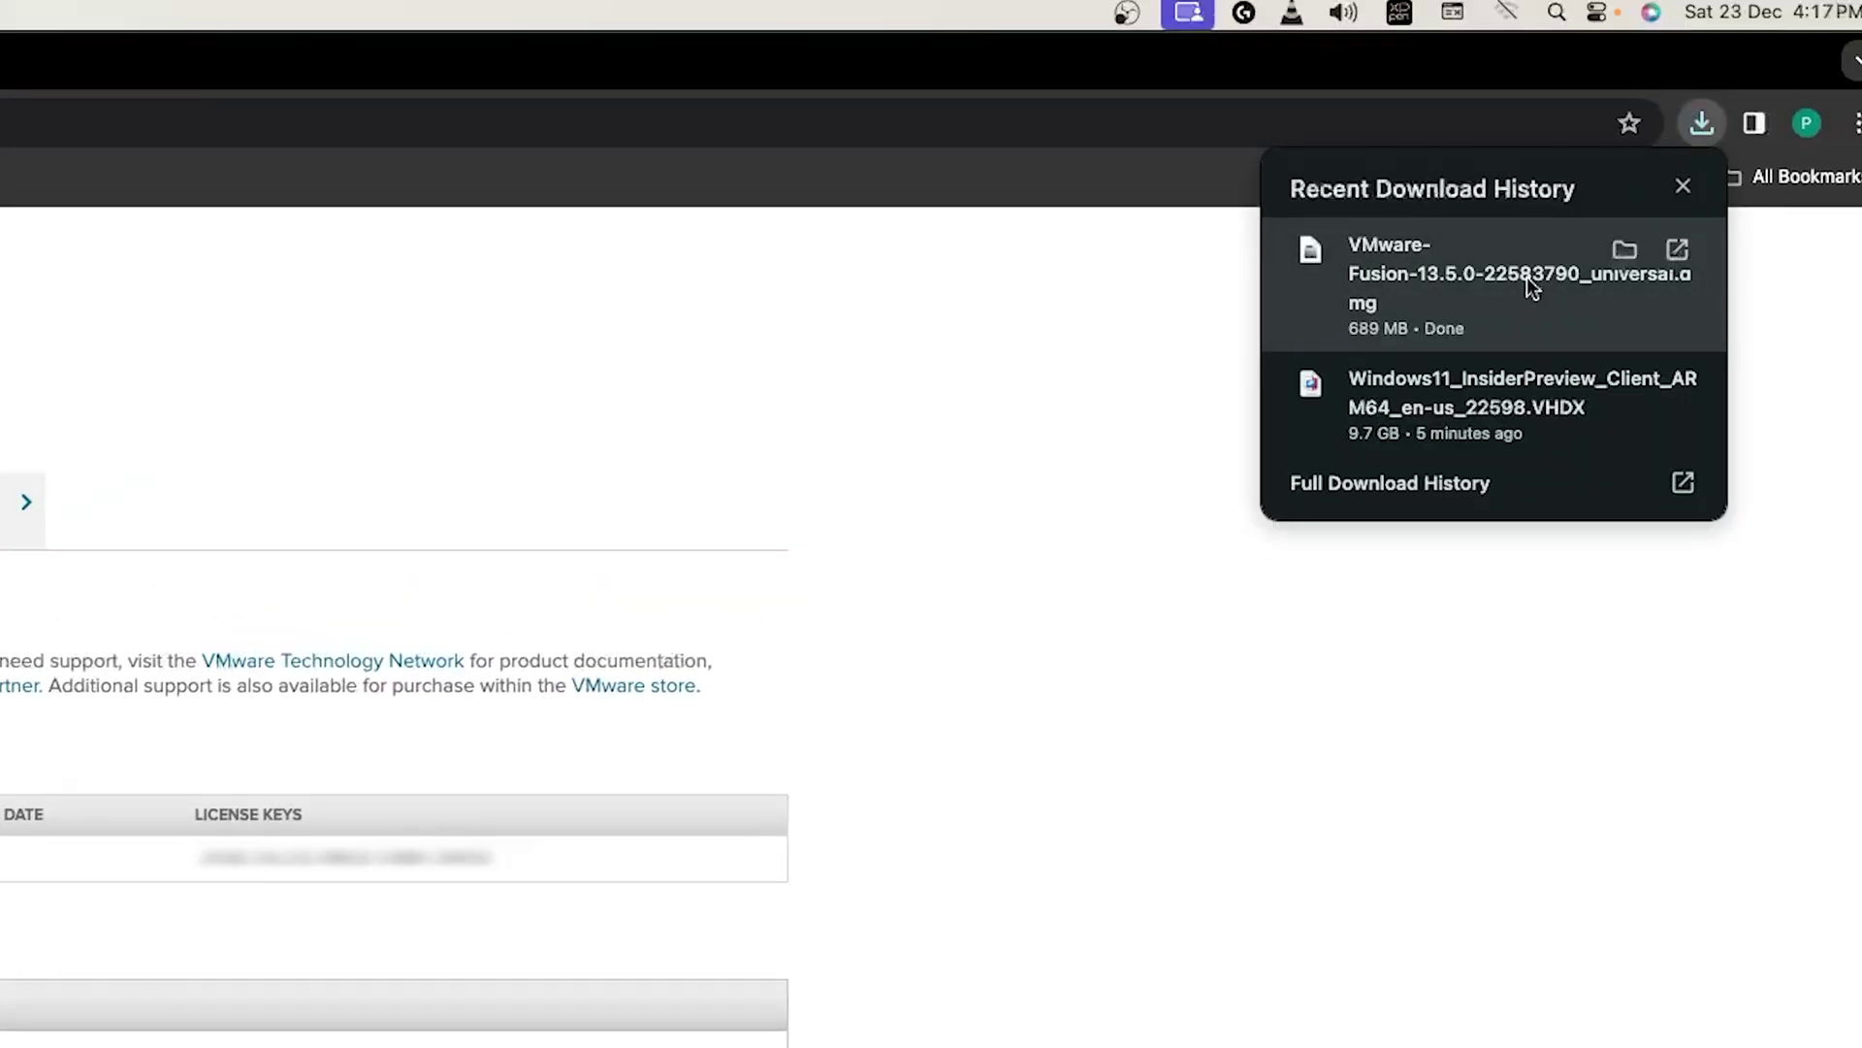
{"action": "left_click", "coordinate": [1527, 277]}
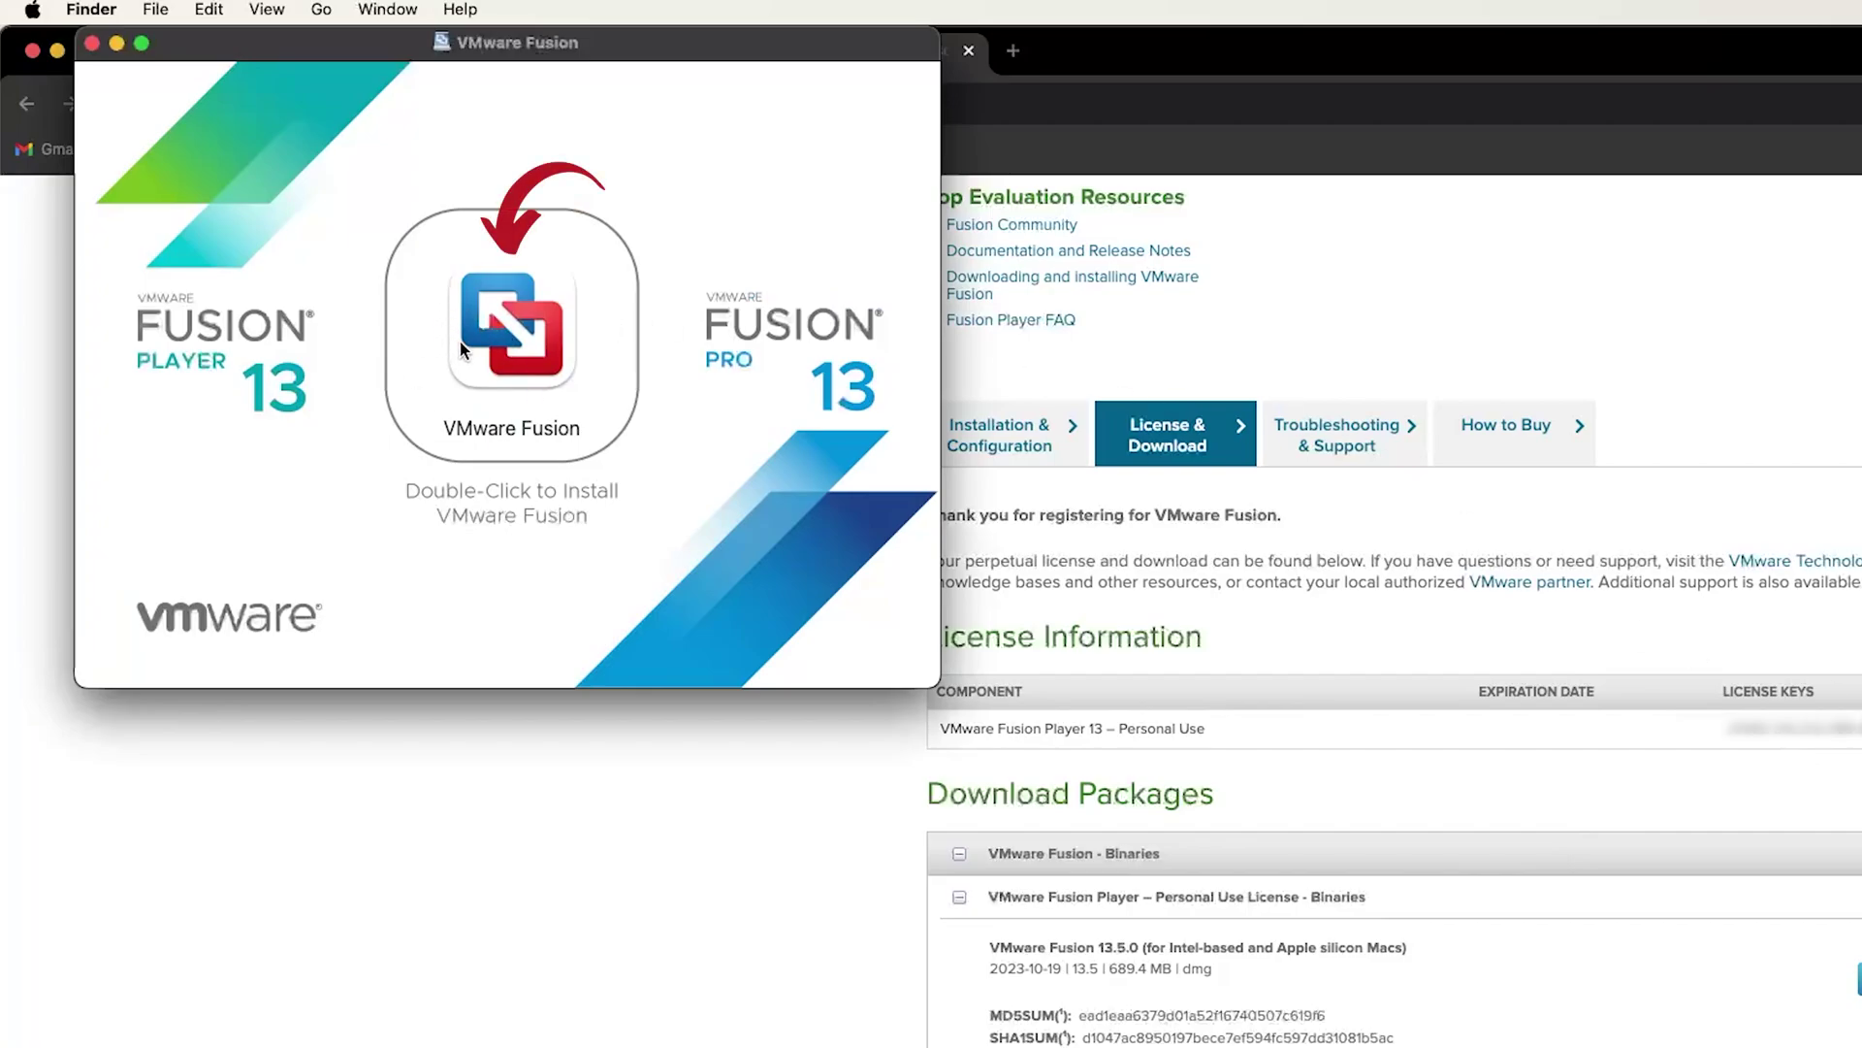
Launch the VMware Fusion installer, allow it to open, enter the admin password and accept the EULA
{"action": "double_click", "coordinate": [482, 333]}
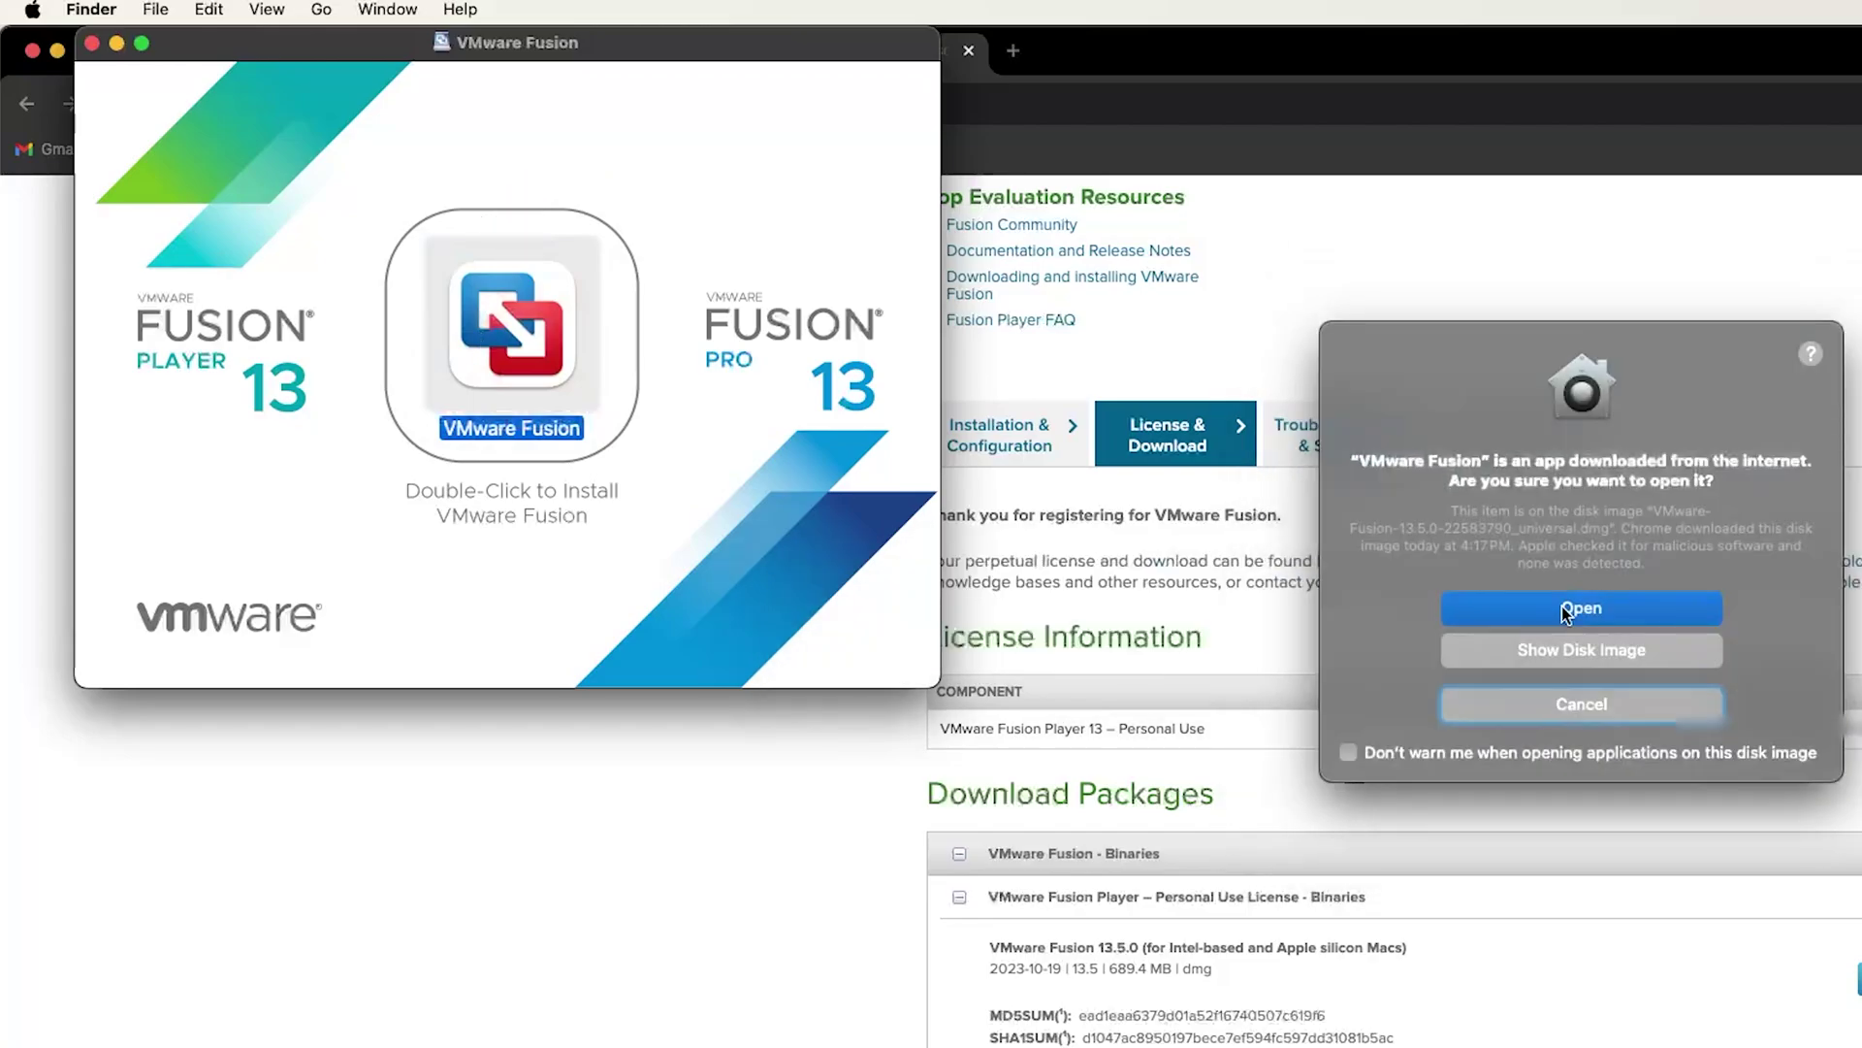
{"action": "left_click", "coordinate": [1585, 615]}
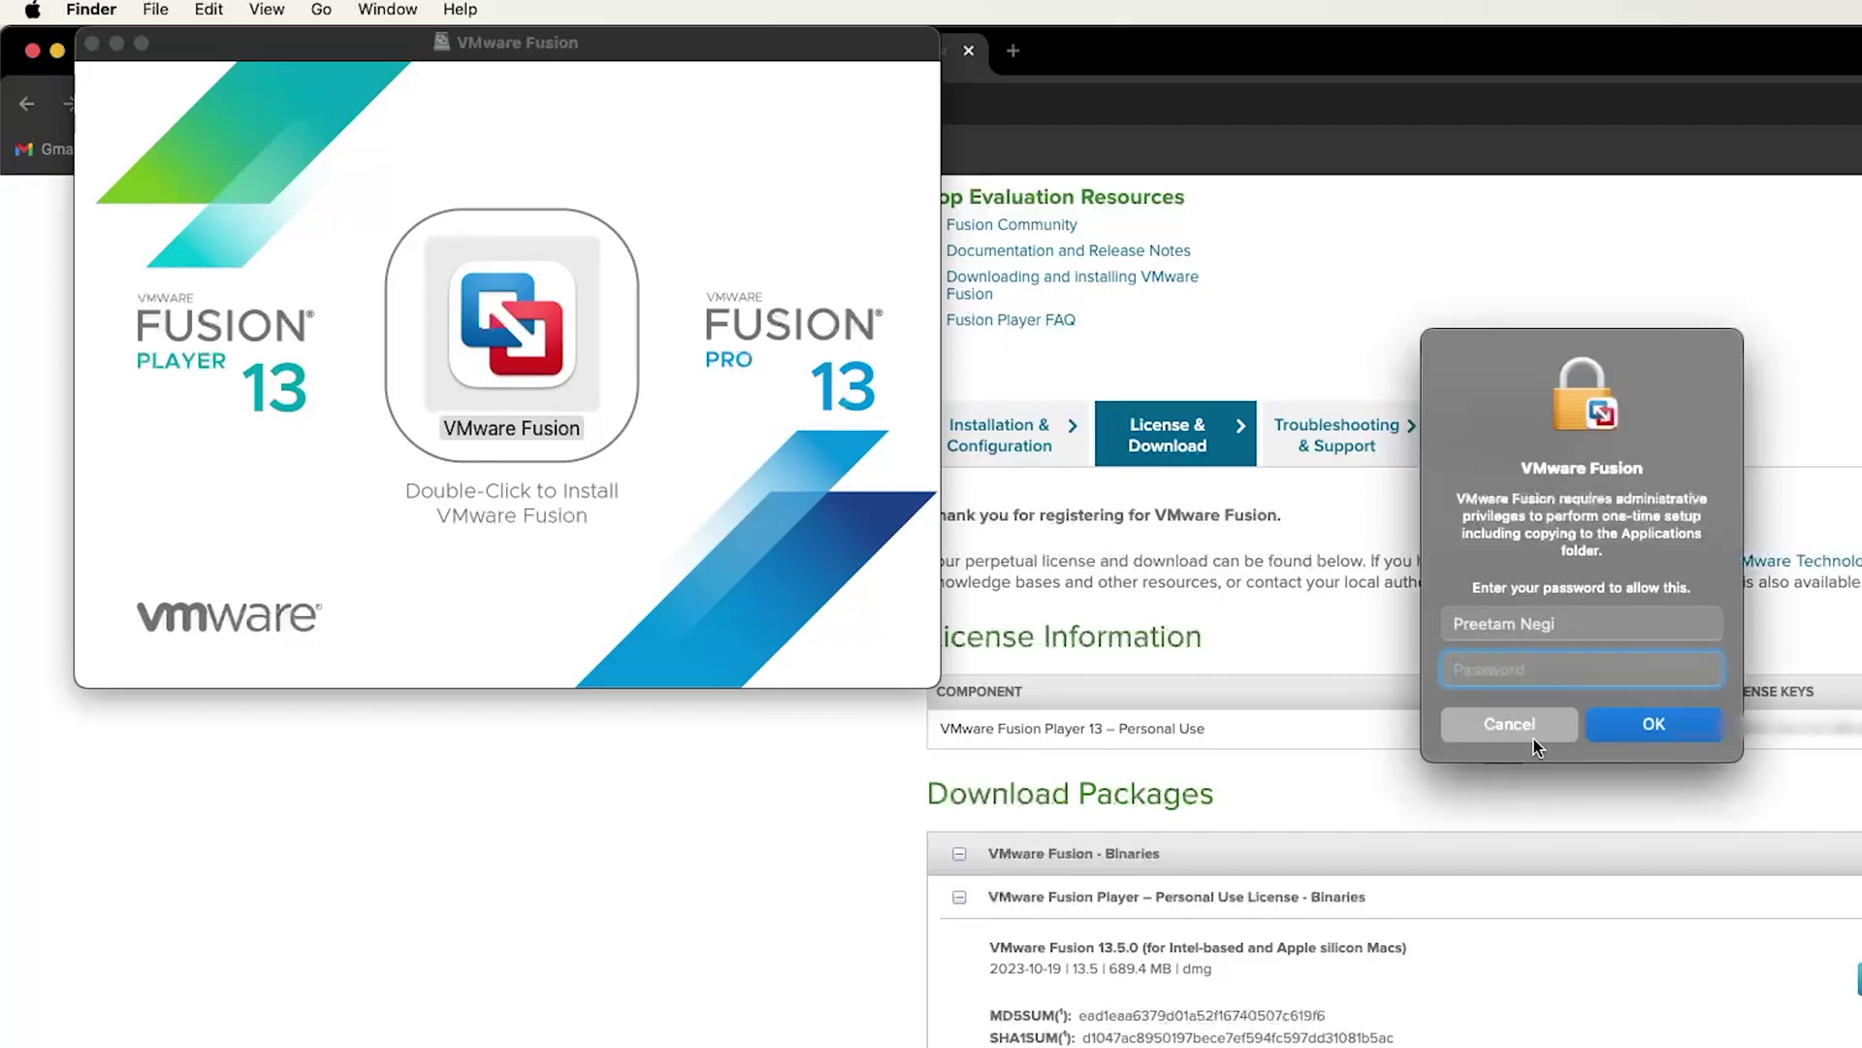
{"action": "type", "text": "••••••••"}
{"action": "key", "text": "Return"}
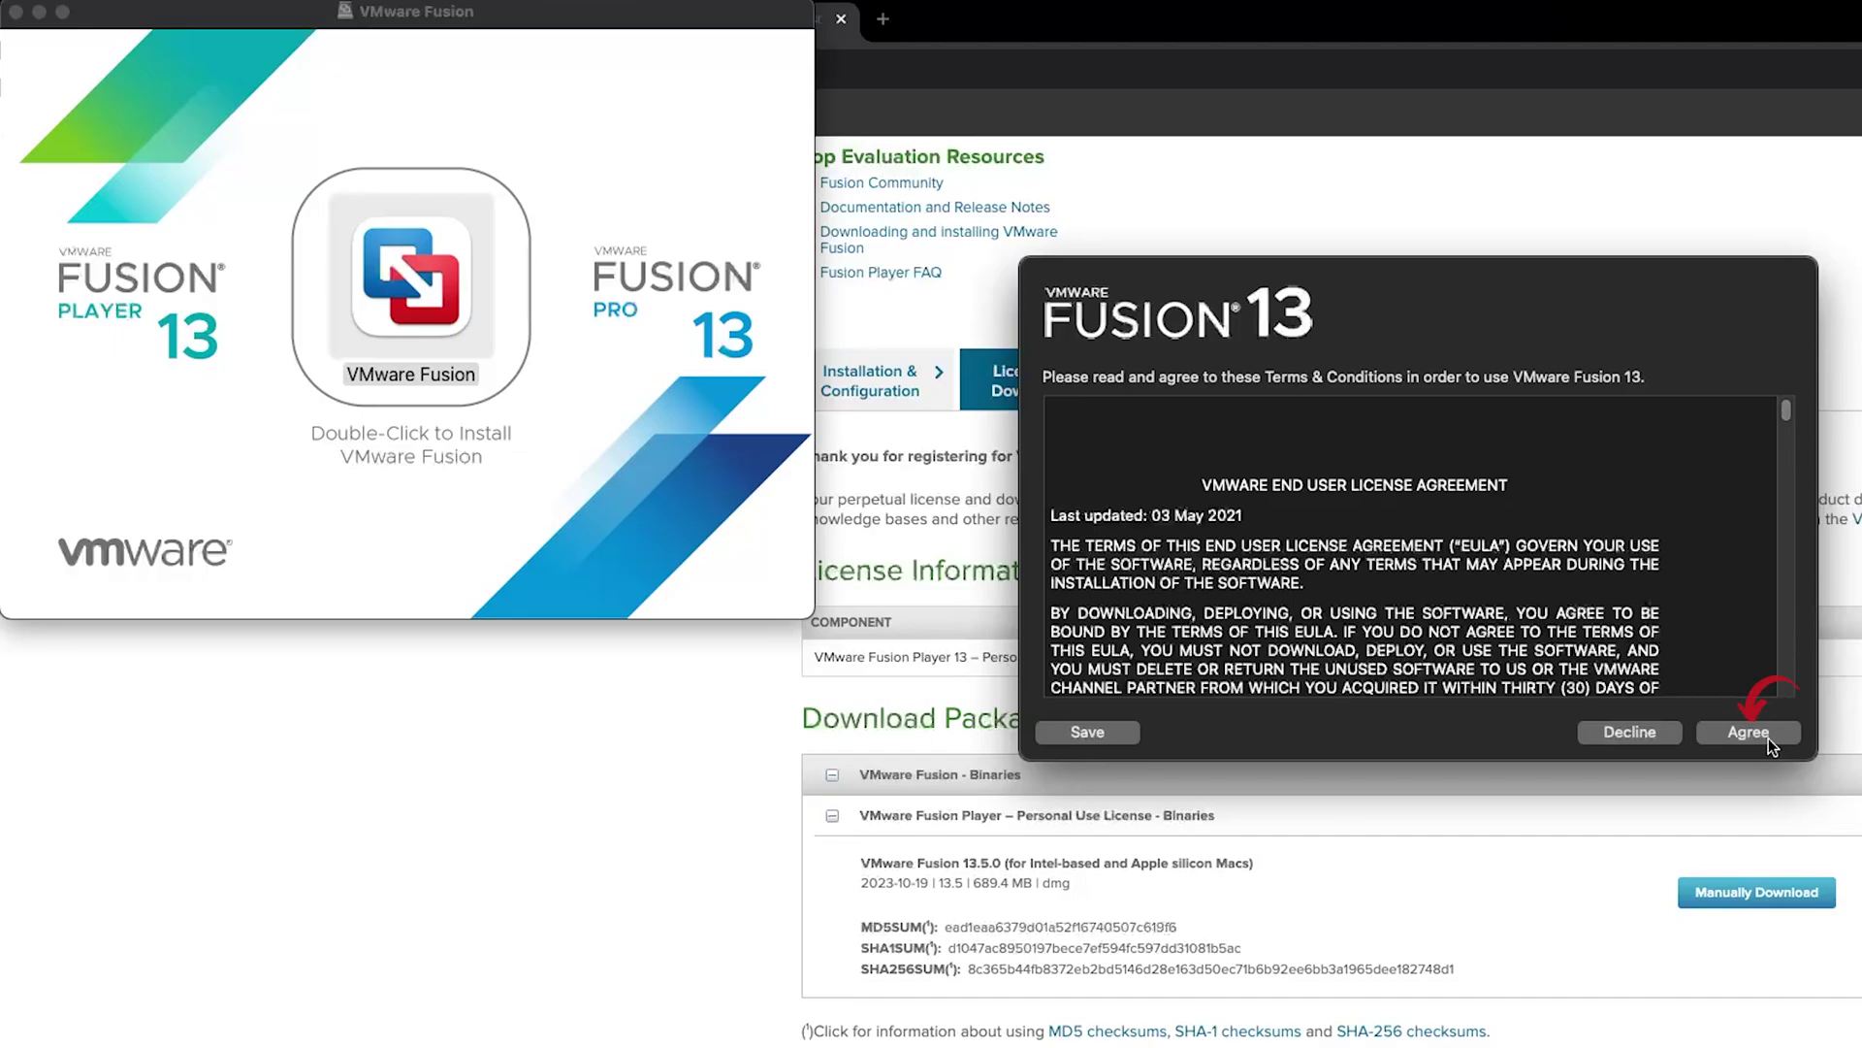
{"action": "left_click", "coordinate": [1768, 735]}
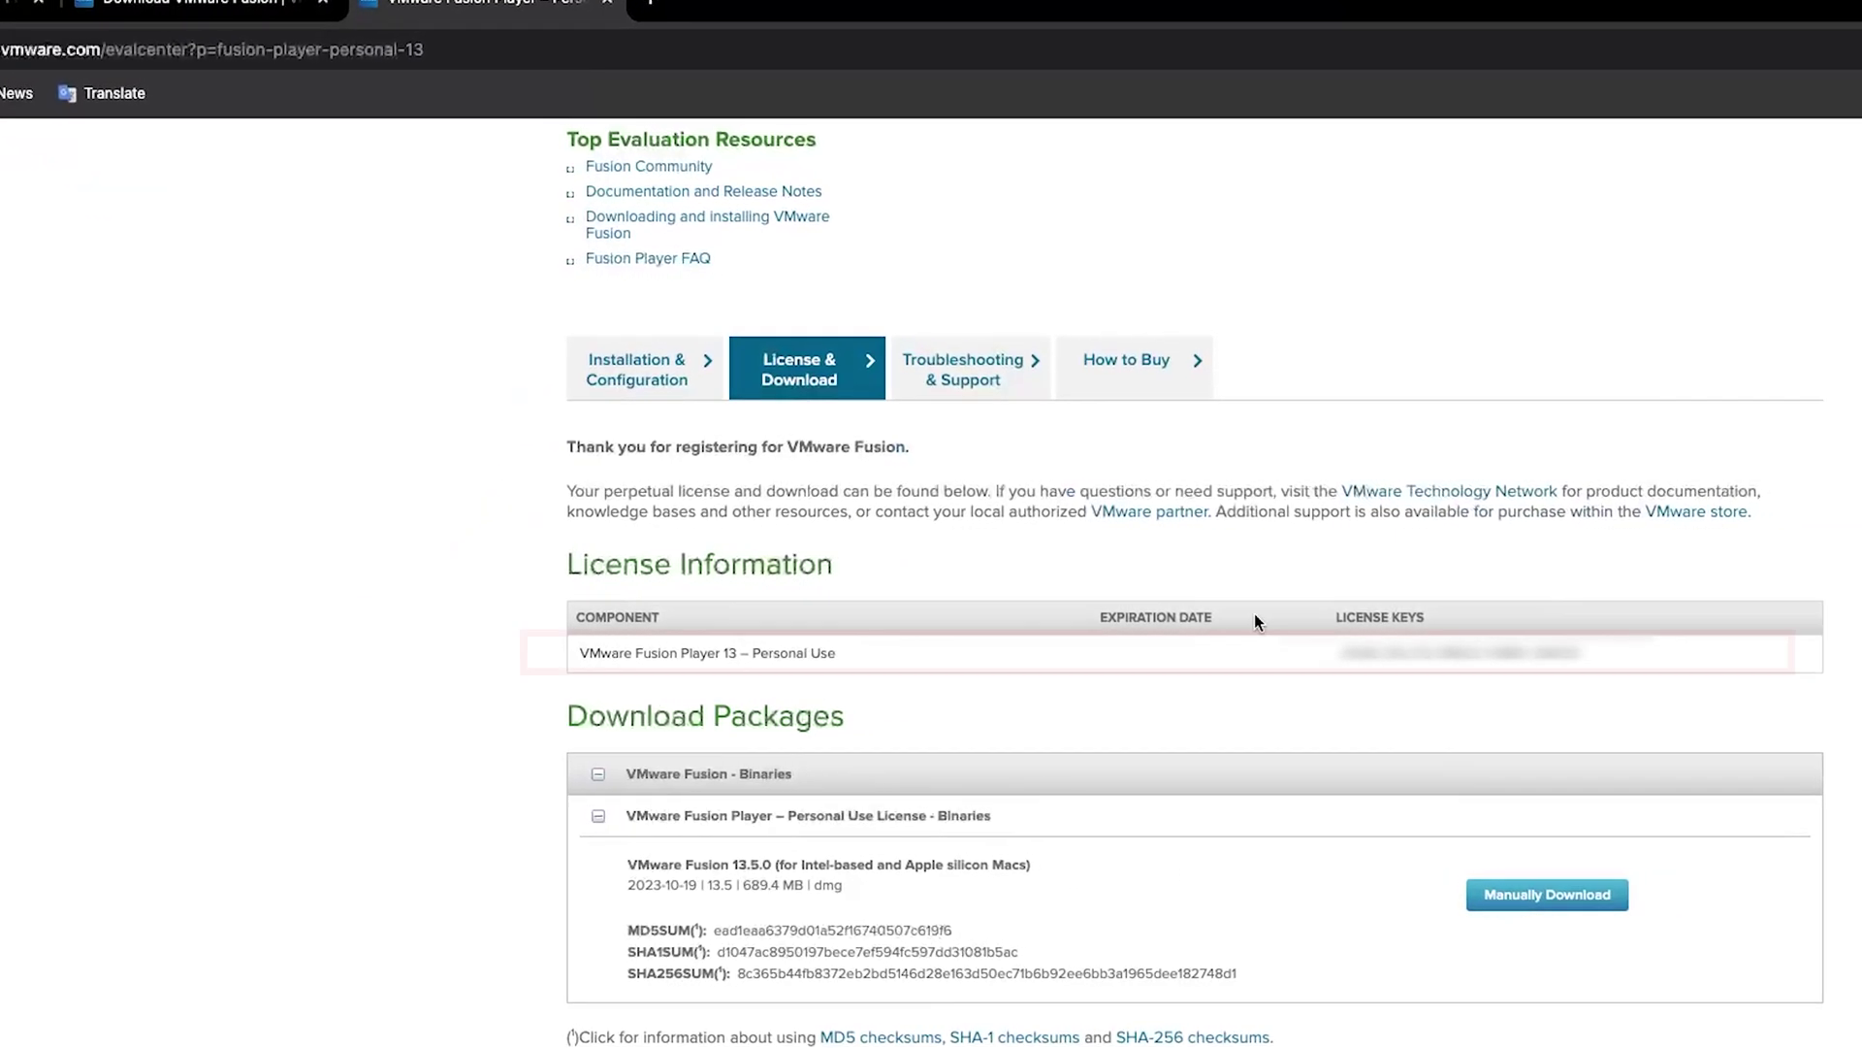
Copy the Personal Use licence key from the download page, paste it into Fusion and continue
{"action": "left_click_drag", "start_coordinate": [1591, 676], "coordinate": [1298, 654]}
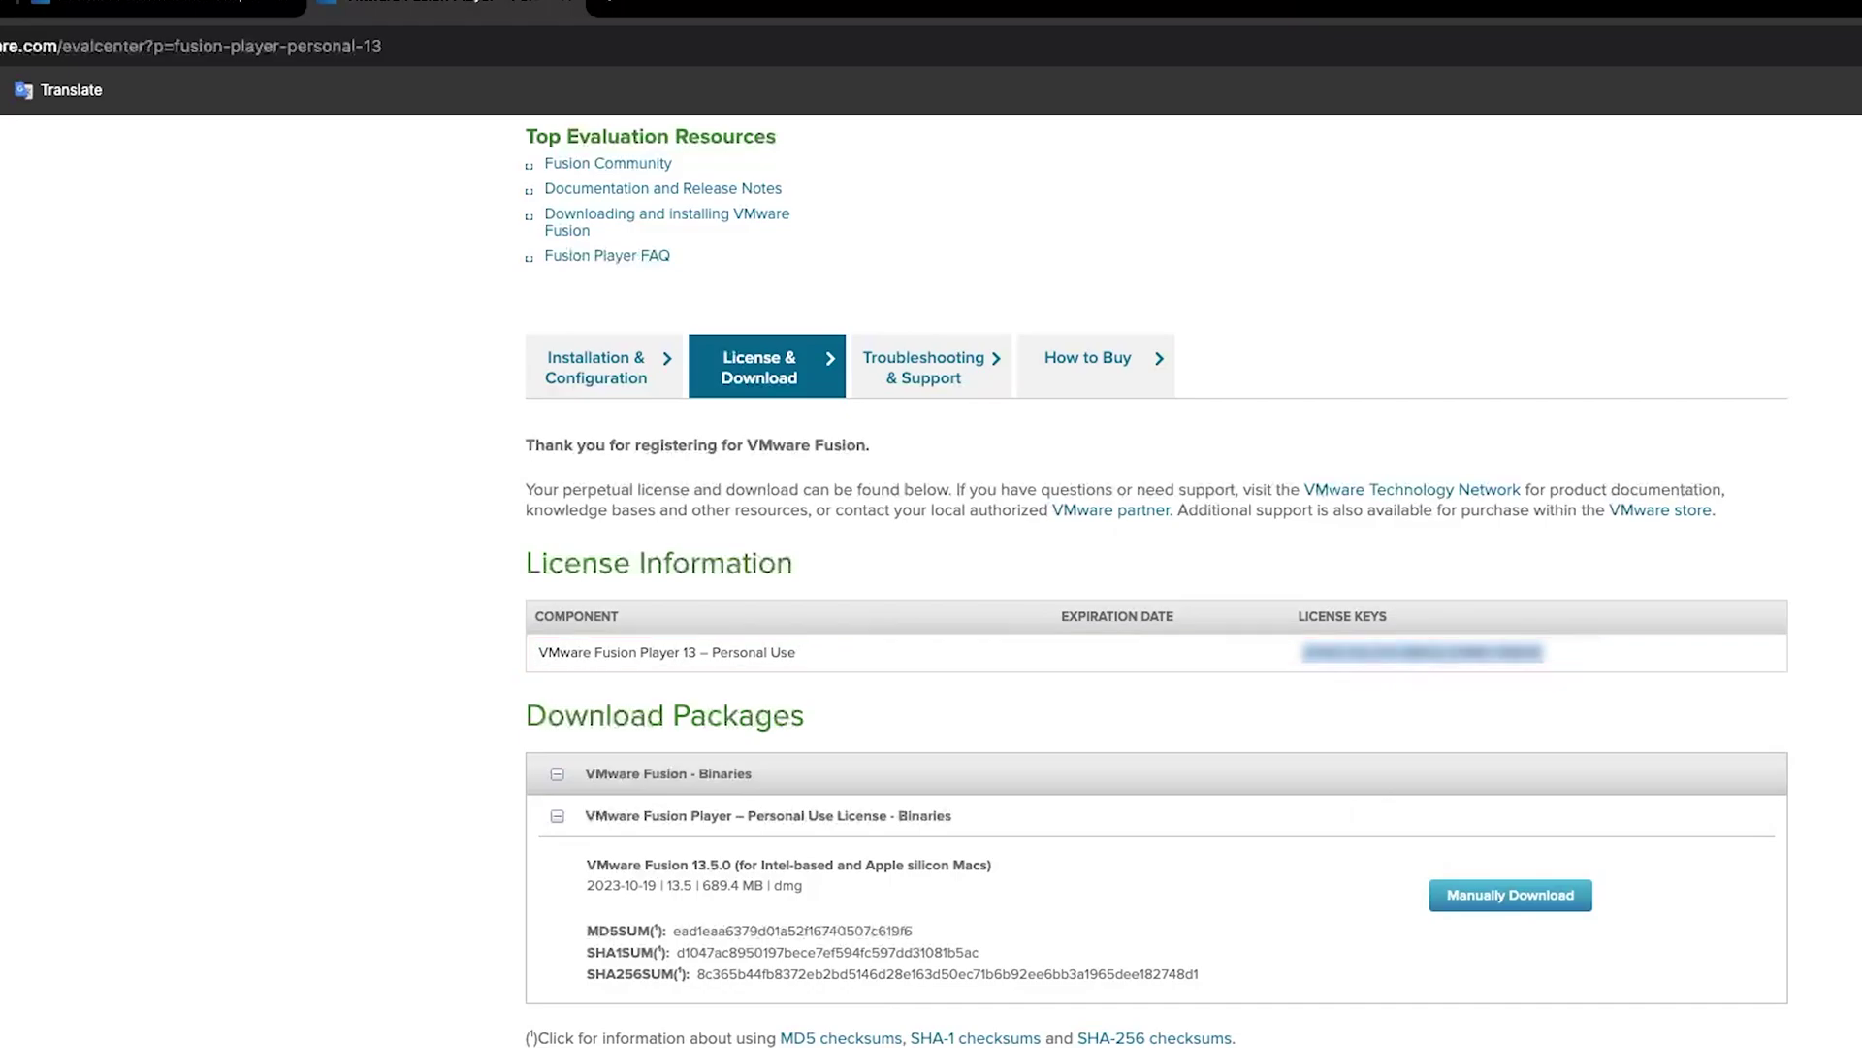
{"action": "key", "text": "super+Tab"}
{"action": "left_click", "coordinate": [1090, 424]}
{"action": "right_click", "coordinate": [1090, 424]}
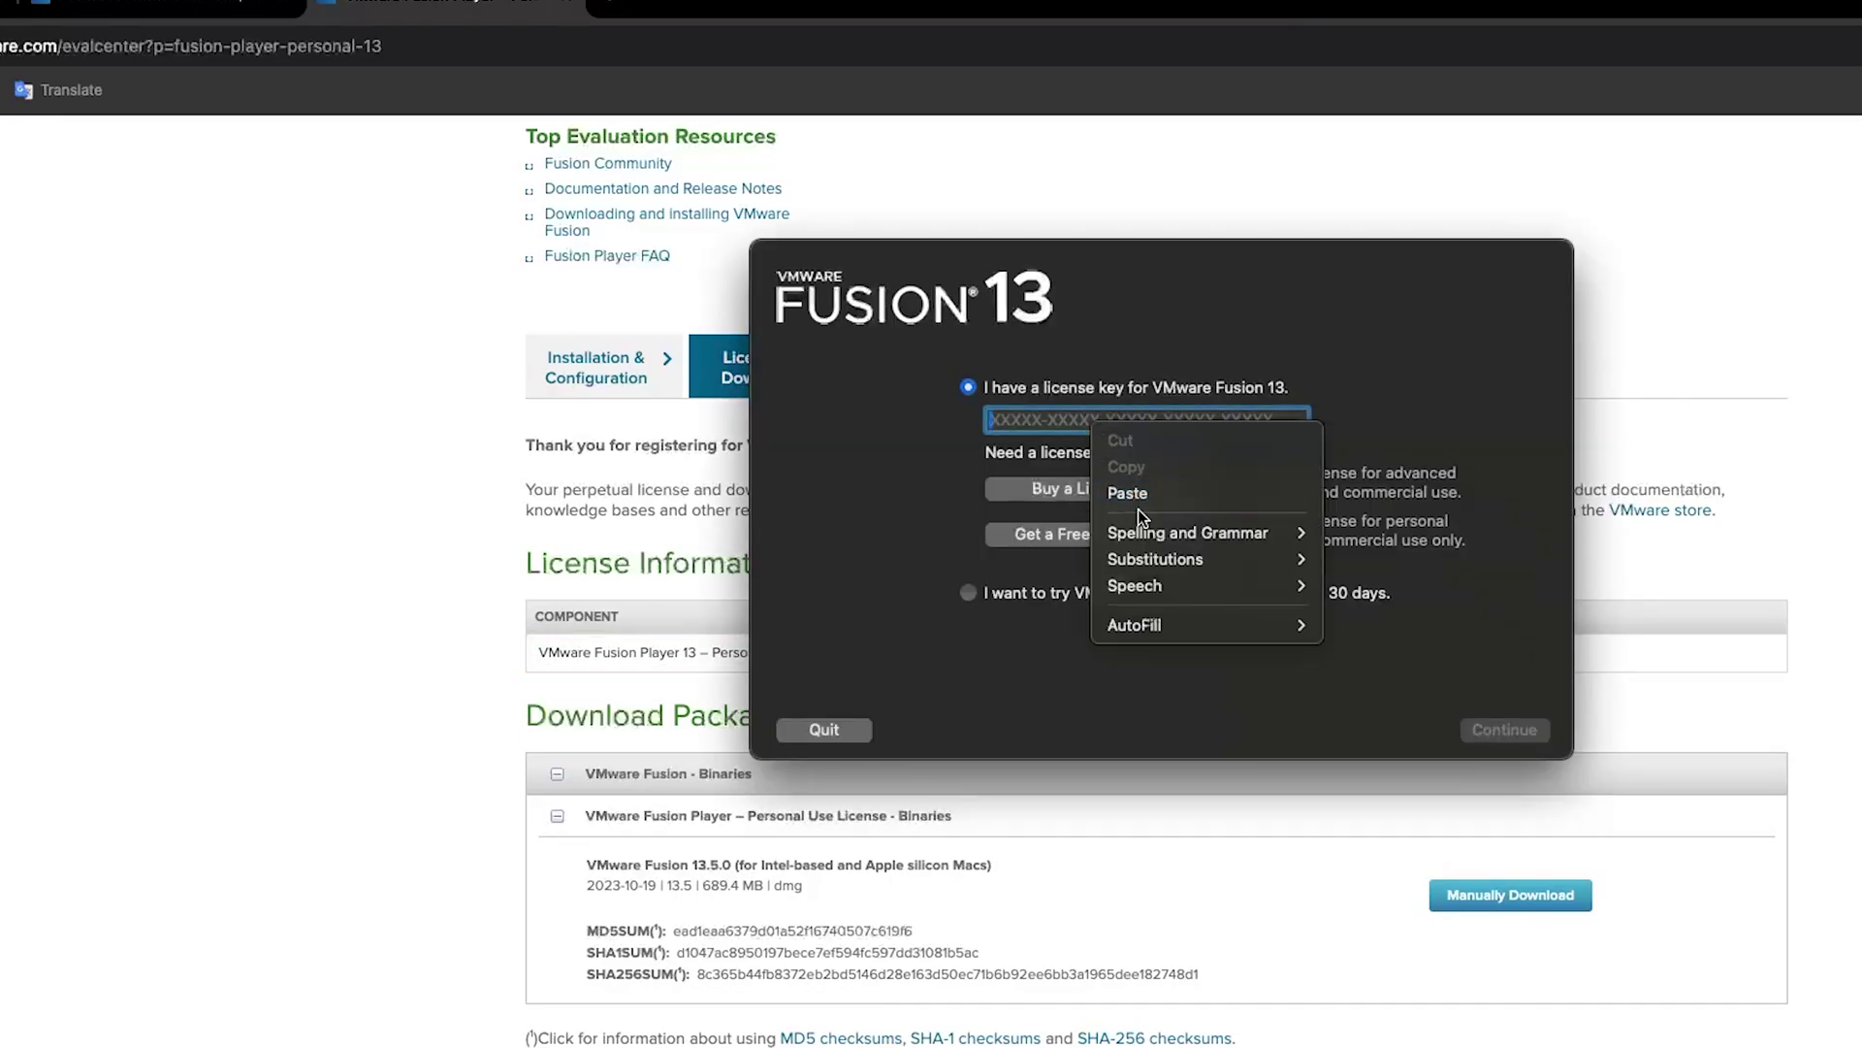
{"action": "left_click", "coordinate": [1150, 493]}
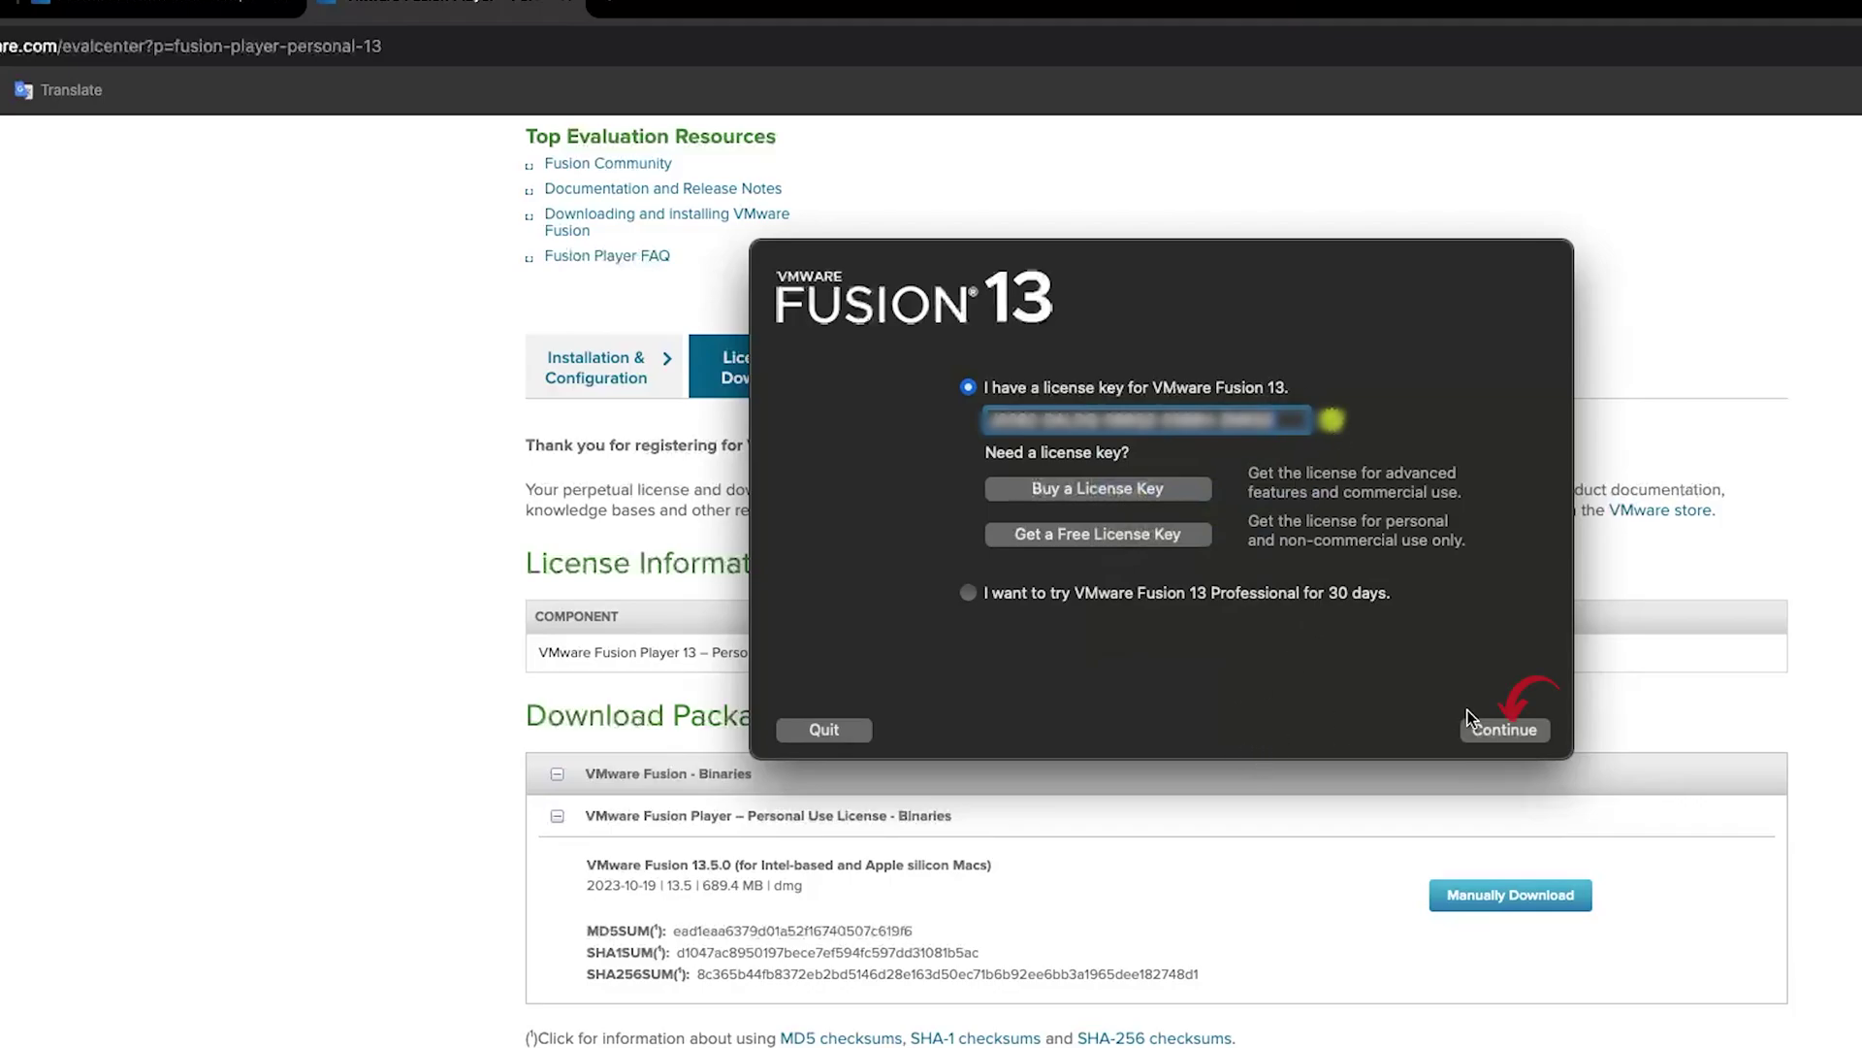
{"action": "left_click", "coordinate": [1515, 732]}
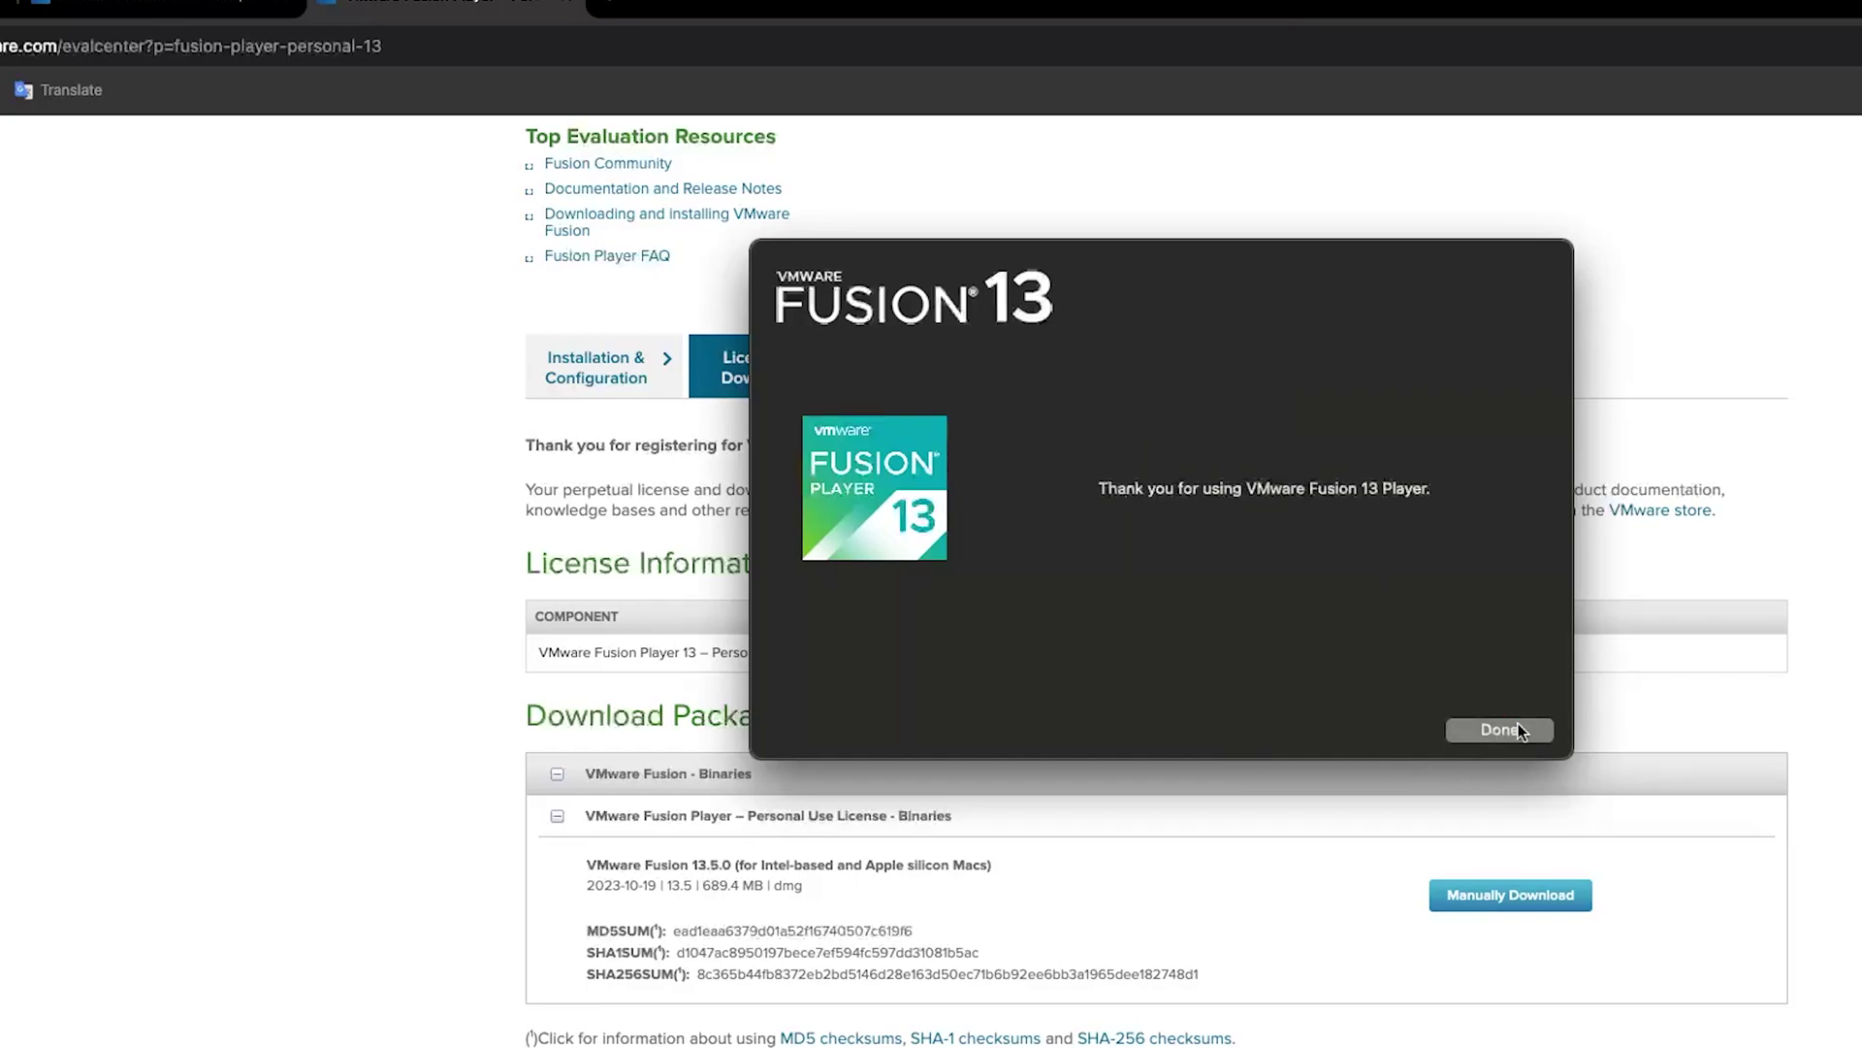
{"action": "left_click", "coordinate": [1515, 729]}
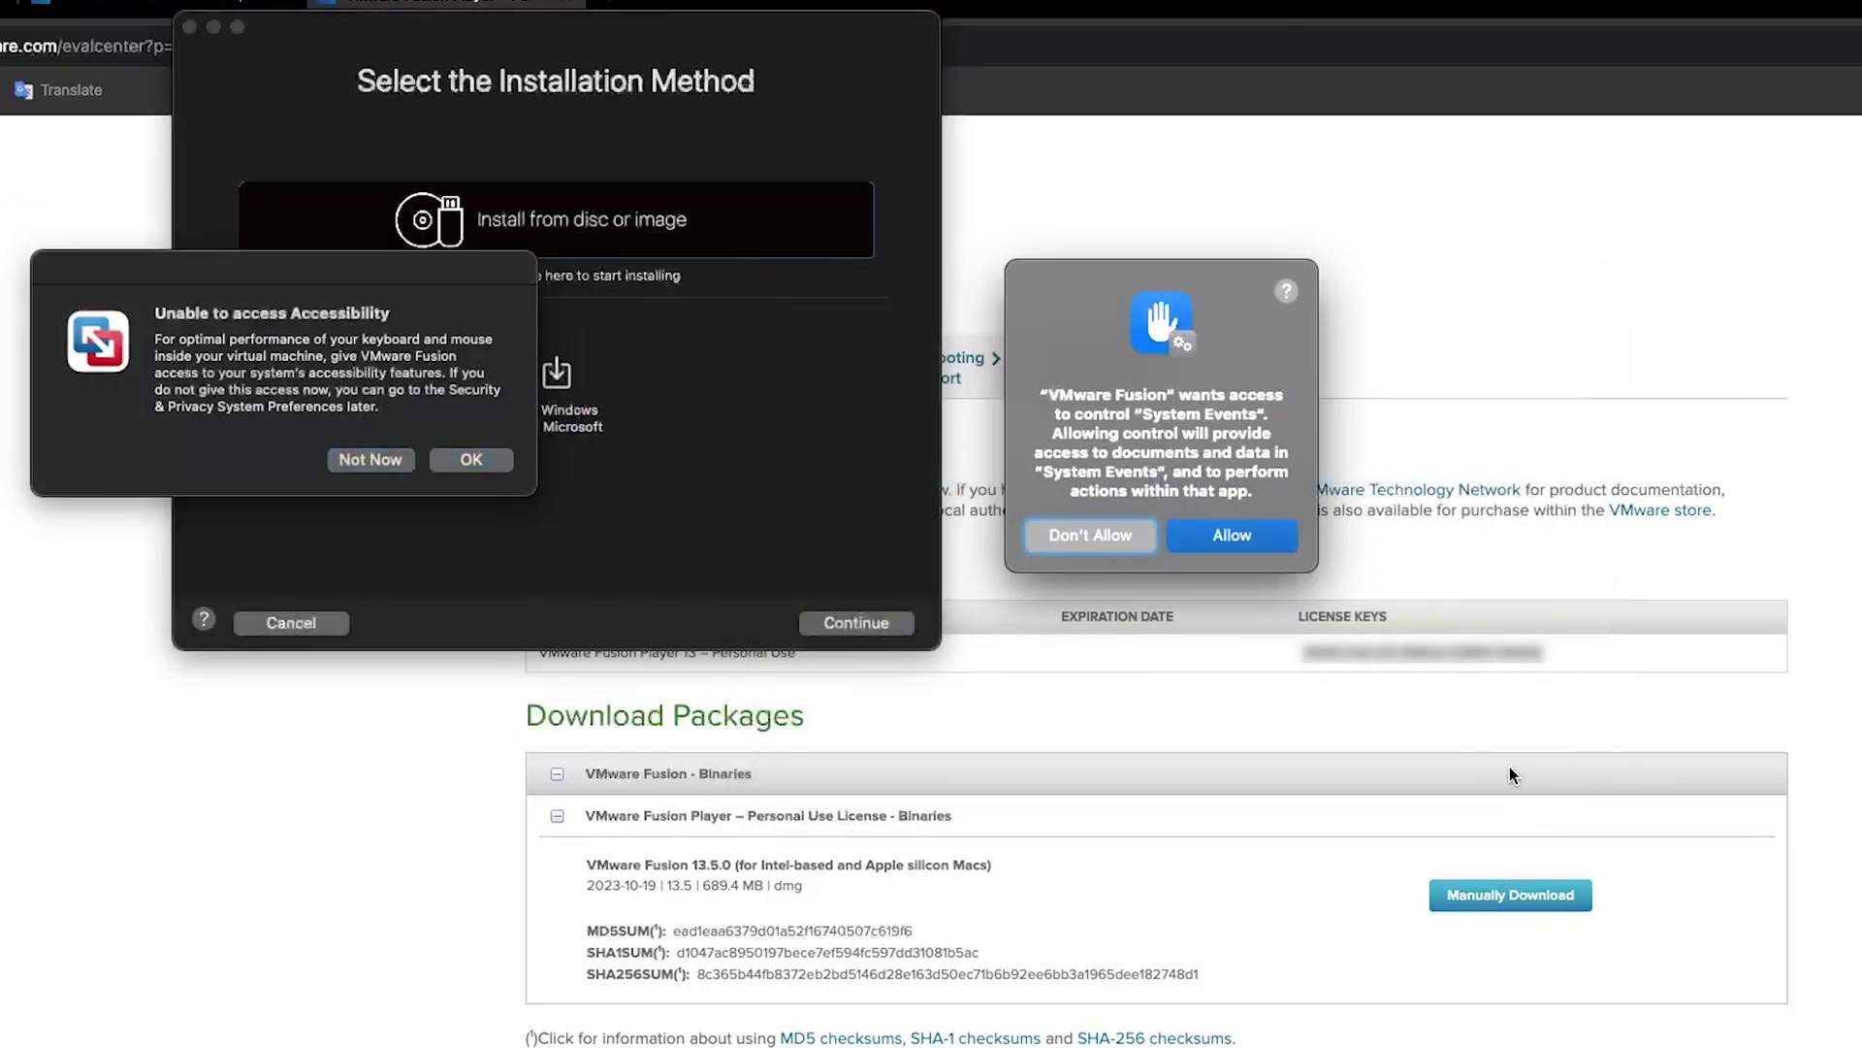
Acknowledge the accessibility notice and allow VMware Fusion to control System Events
{"action": "left_click", "coordinate": [471, 460]}
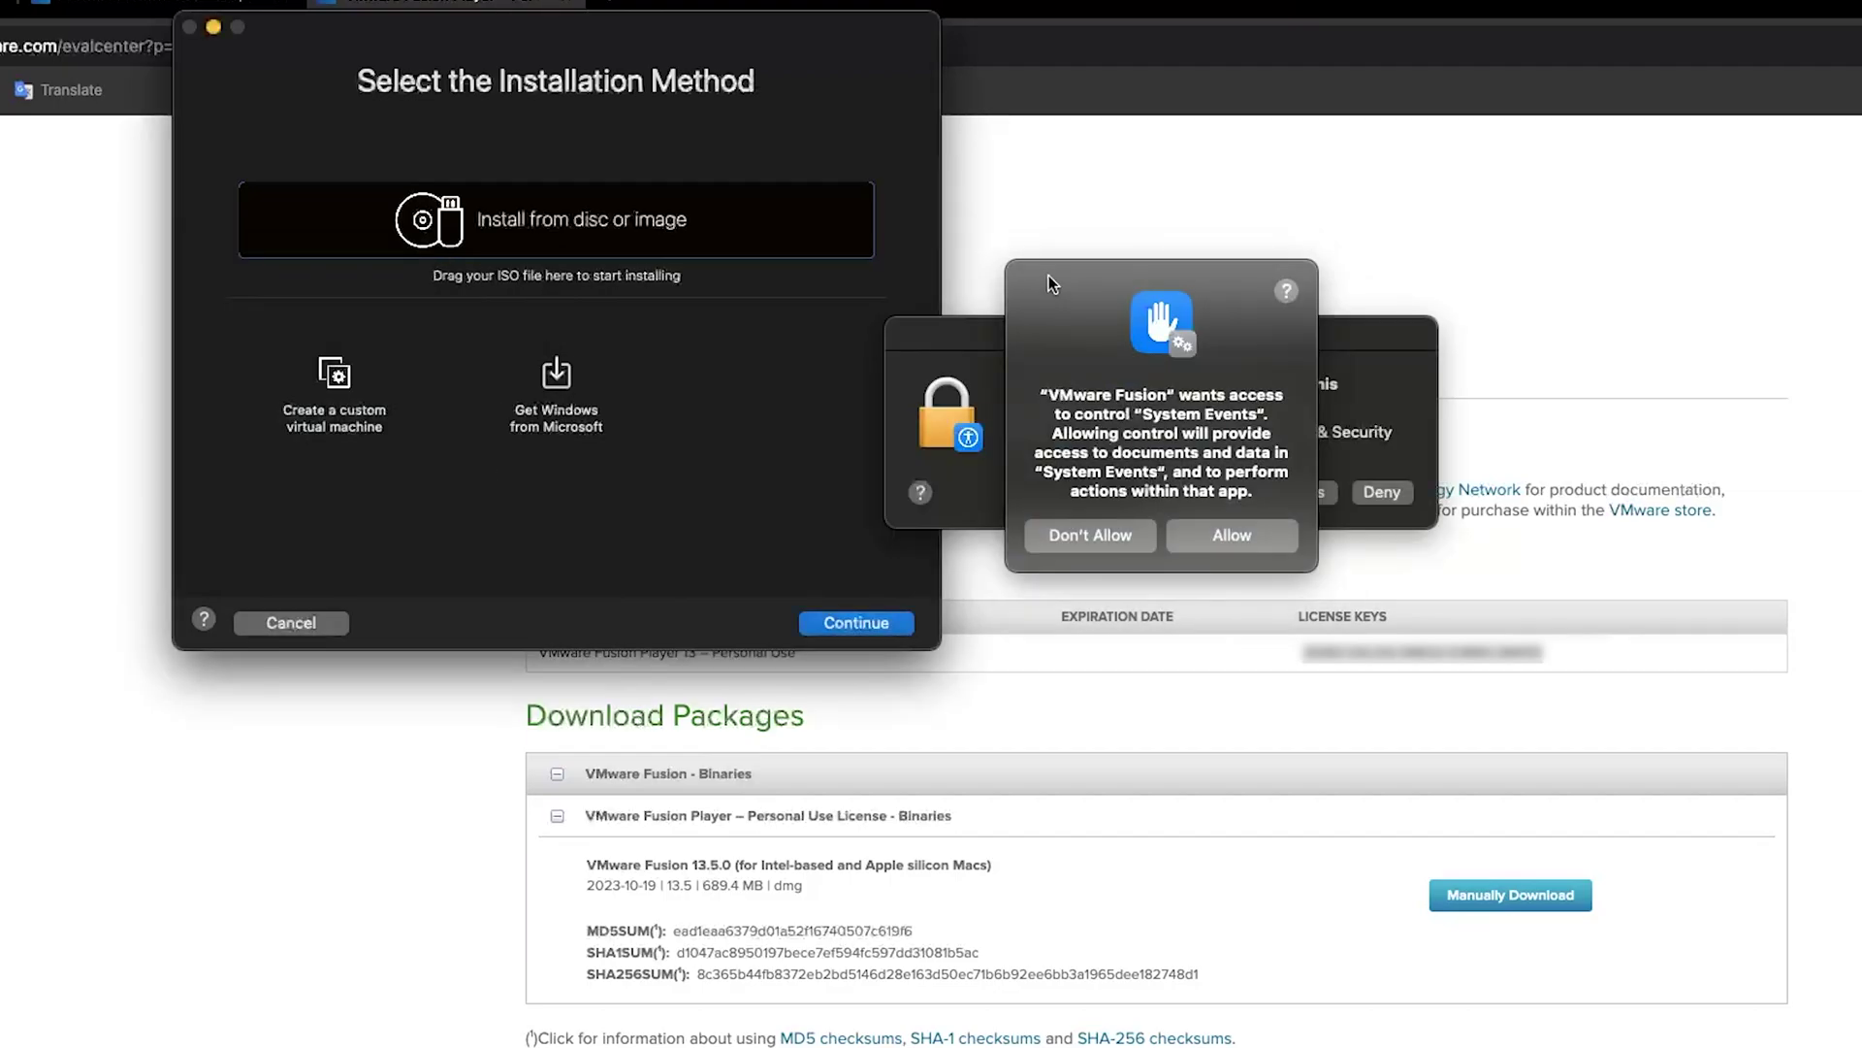
{"action": "left_click_drag", "start_coordinate": [1053, 283], "coordinate": [1656, 367]}
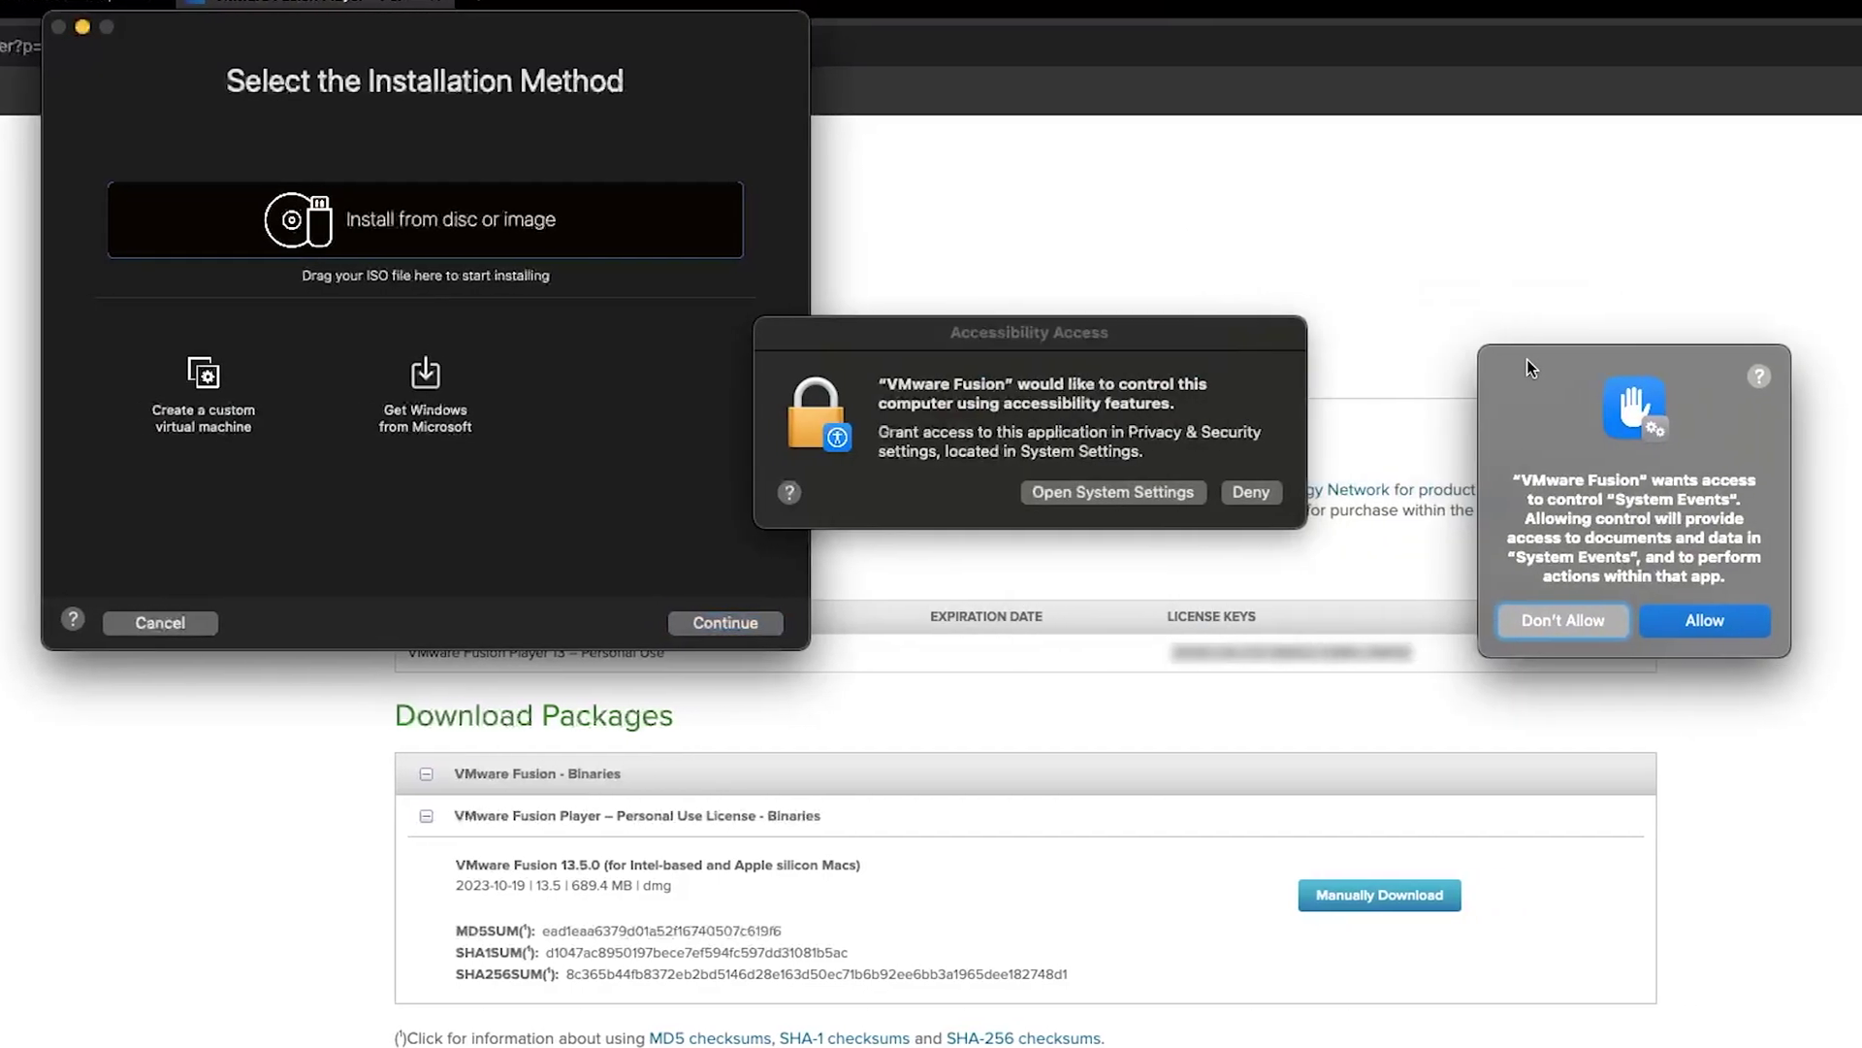
{"action": "left_click", "coordinate": [1707, 619]}
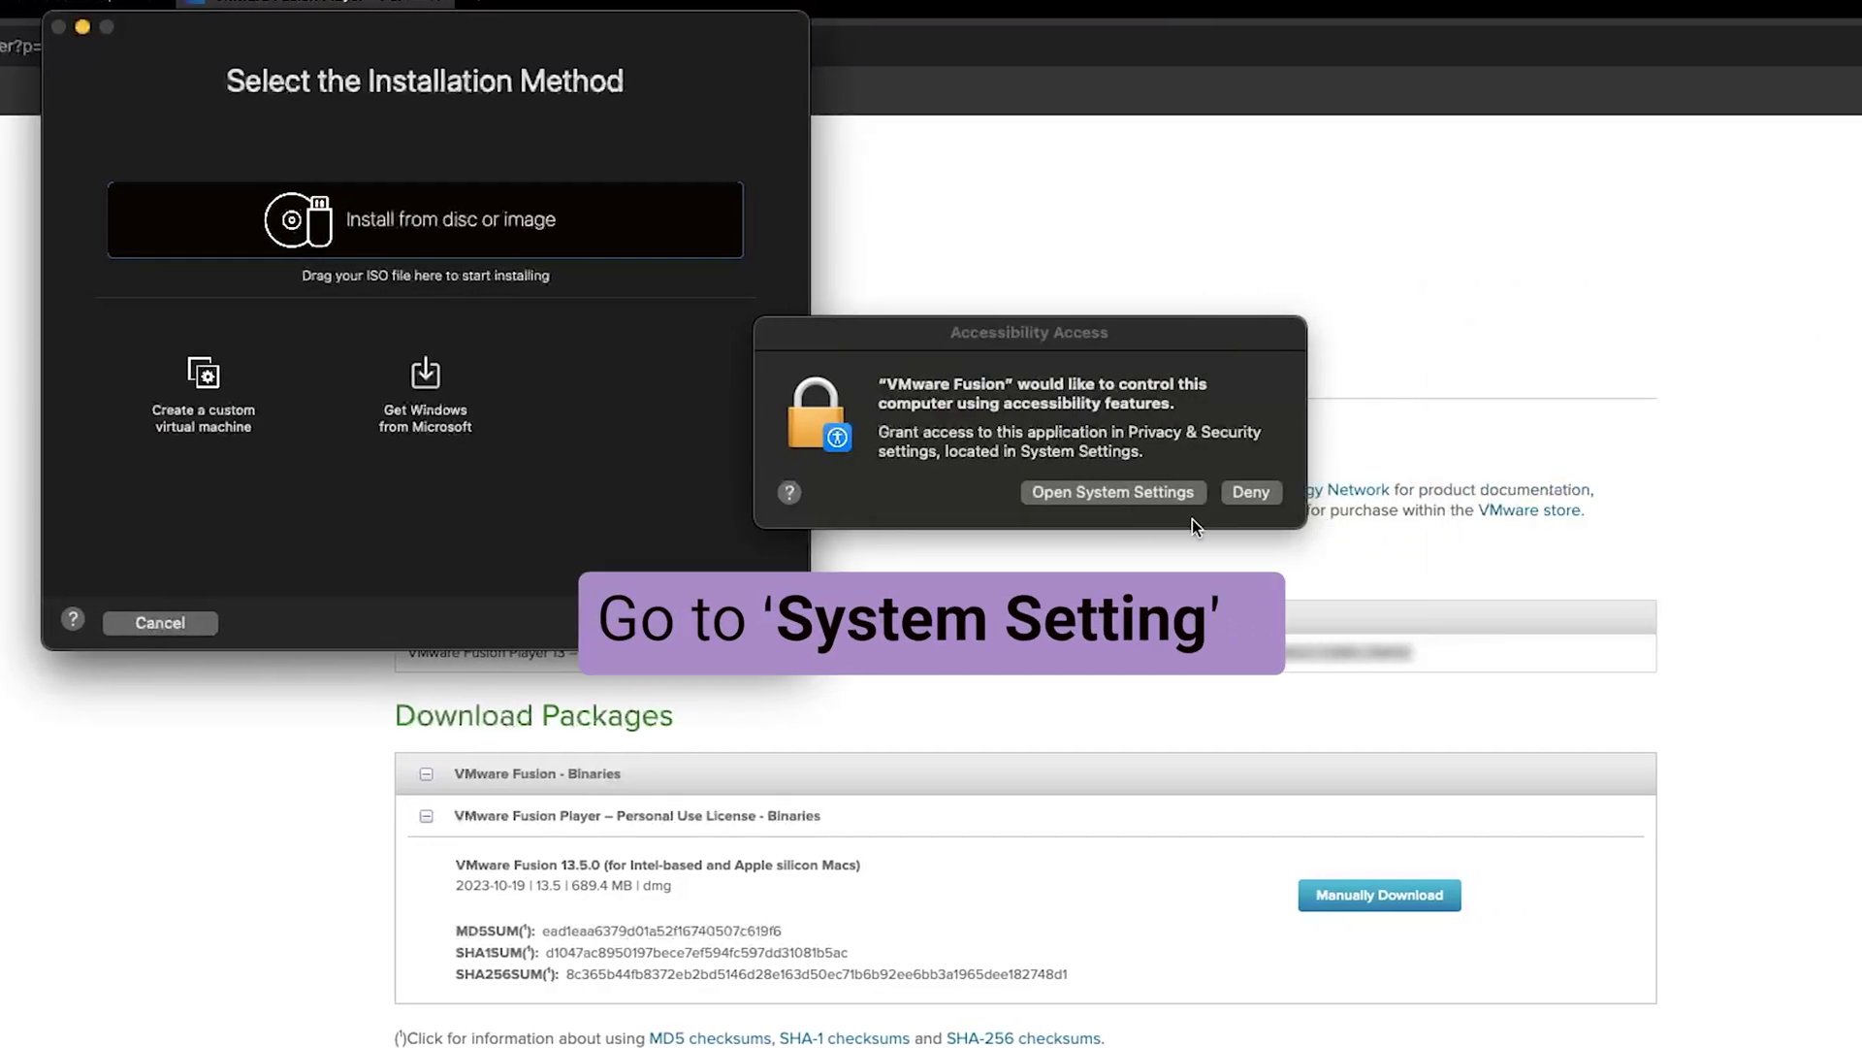
Switch on VMware Fusion under Accessibility, confirm with the admin password, and minimise Settings
{"action": "left_click", "coordinate": [1166, 495]}
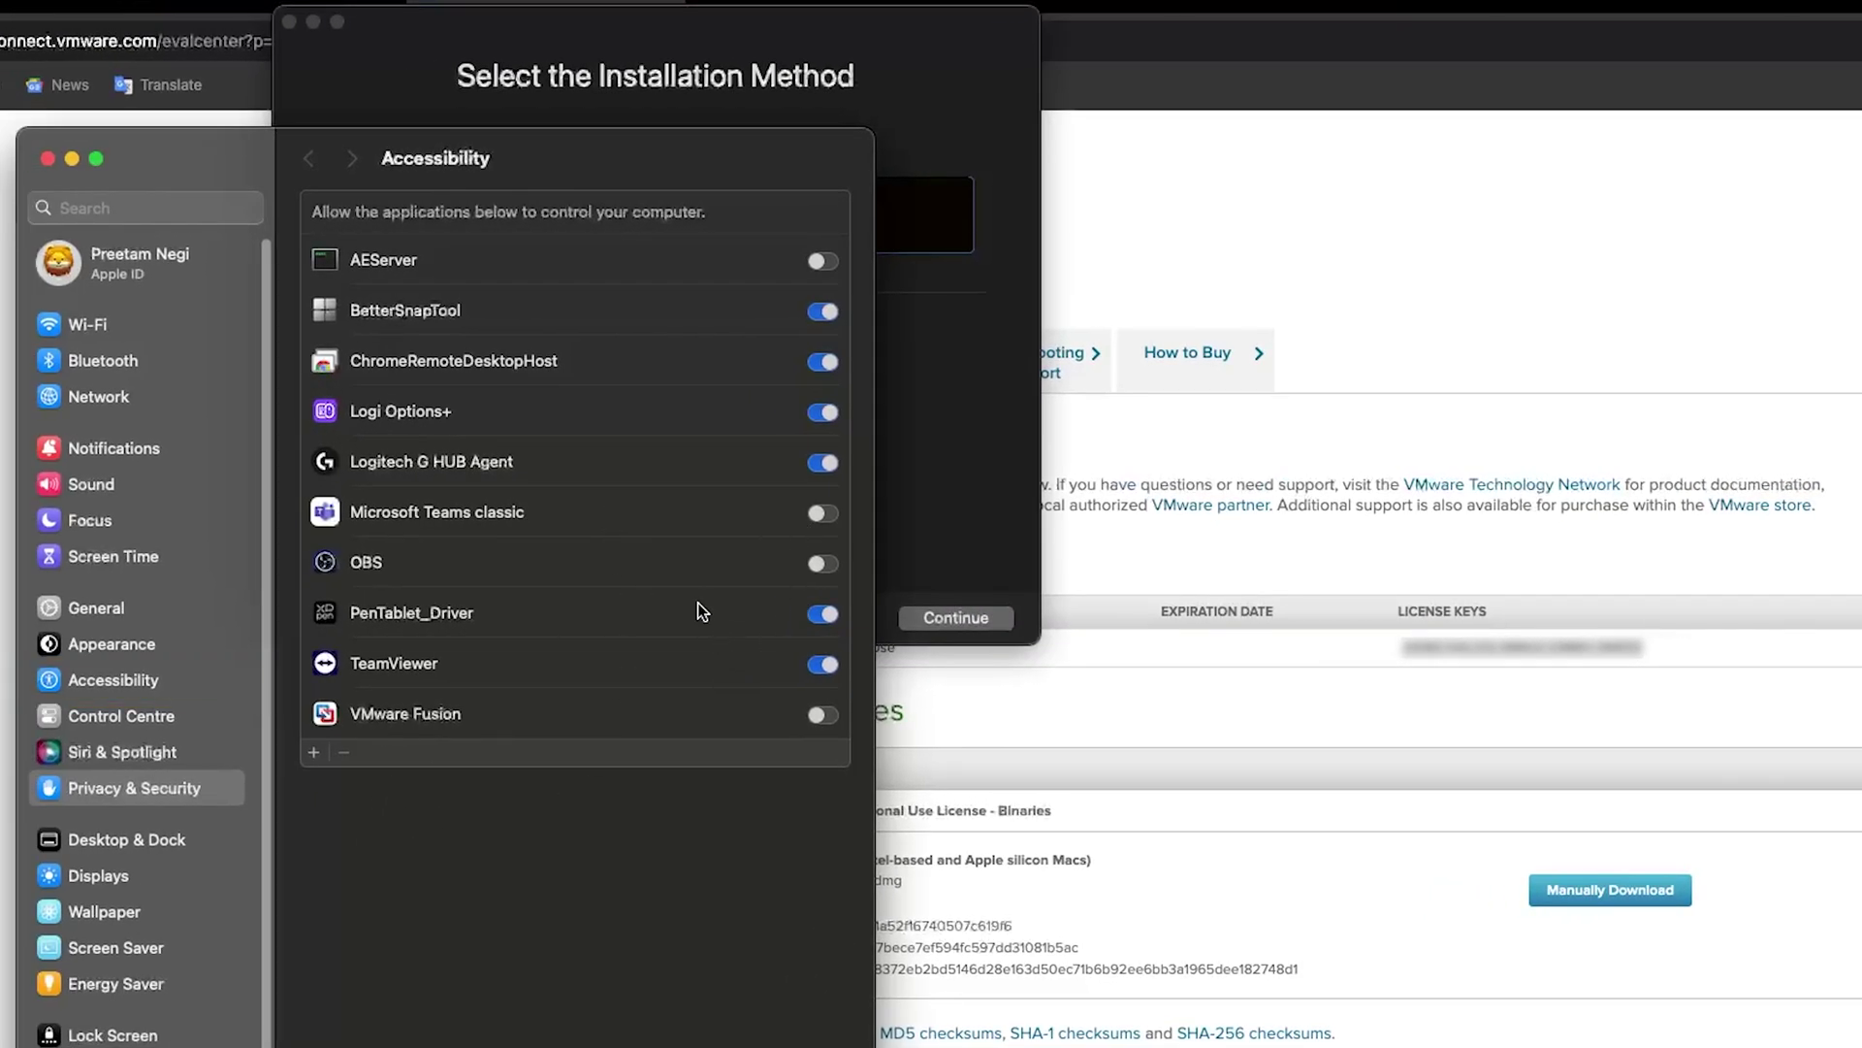
{"action": "left_click", "coordinate": [824, 718]}
{"action": "key", "text": "Escape"}
{"action": "left_click", "coordinate": [832, 716]}
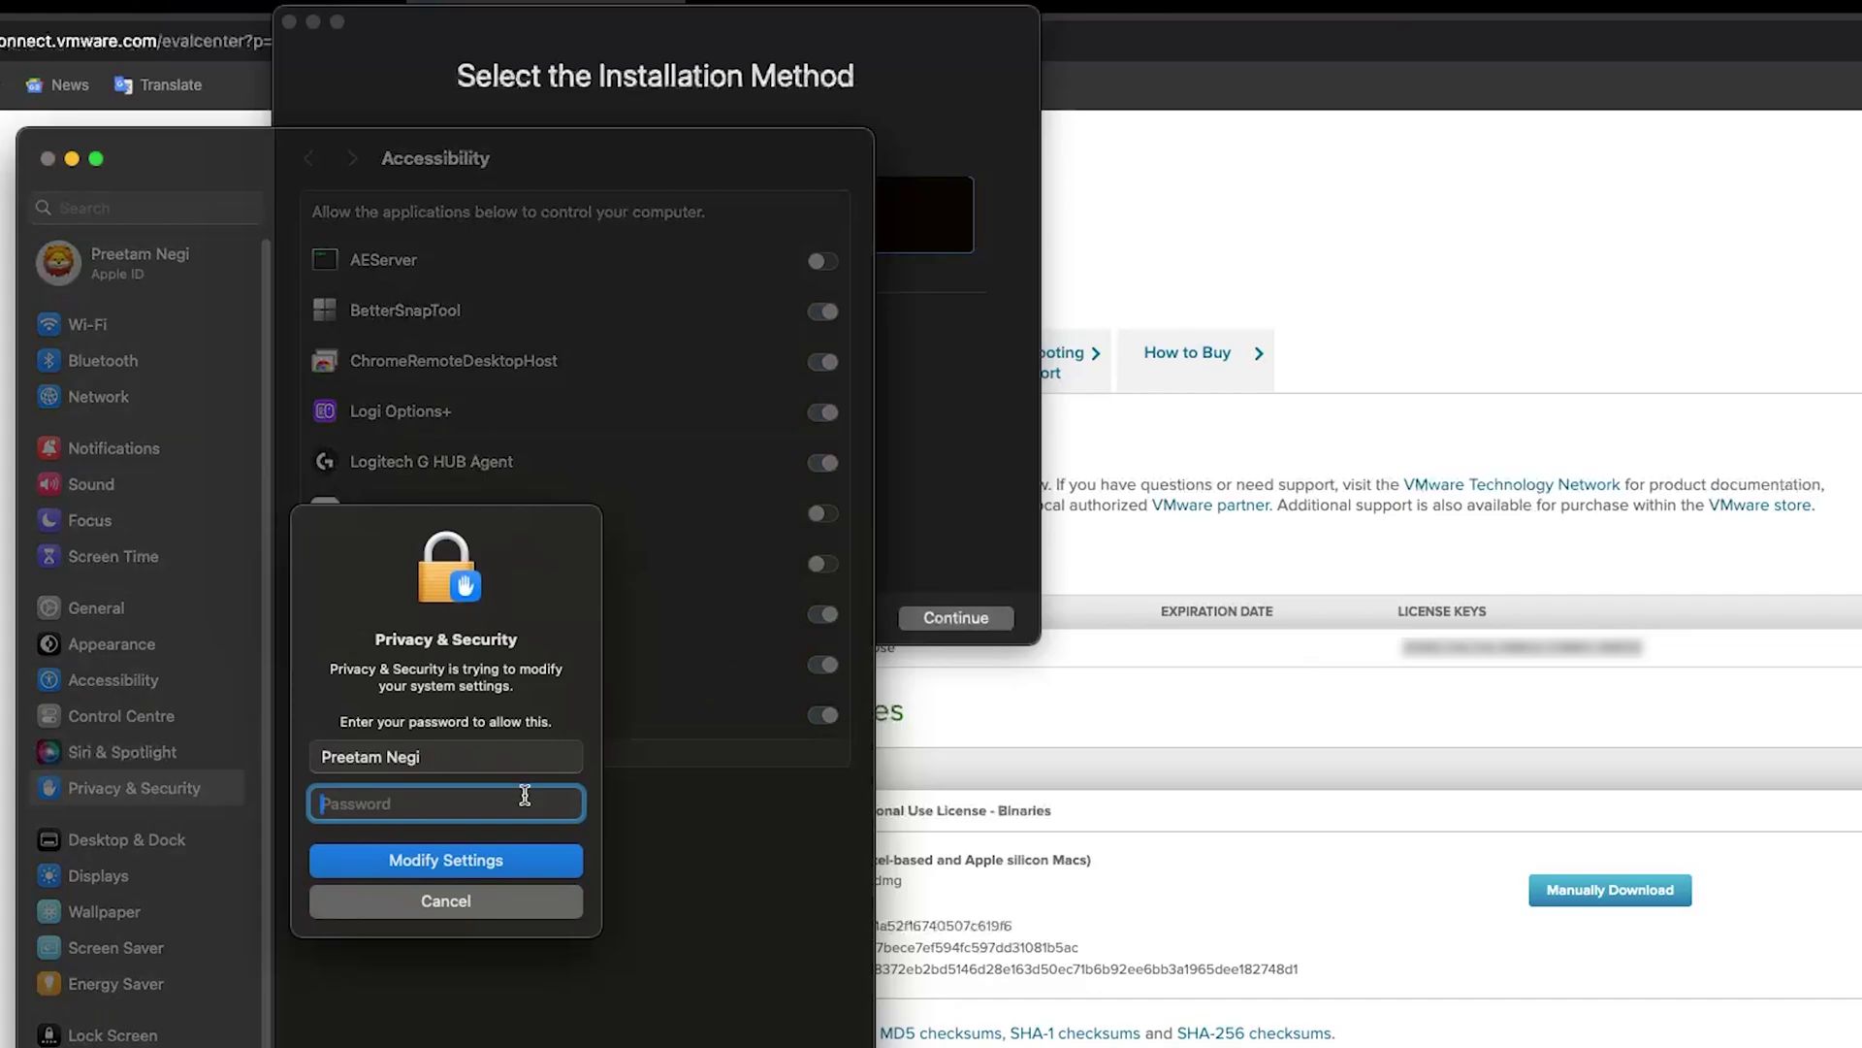
{"action": "type", "text": "*********"}
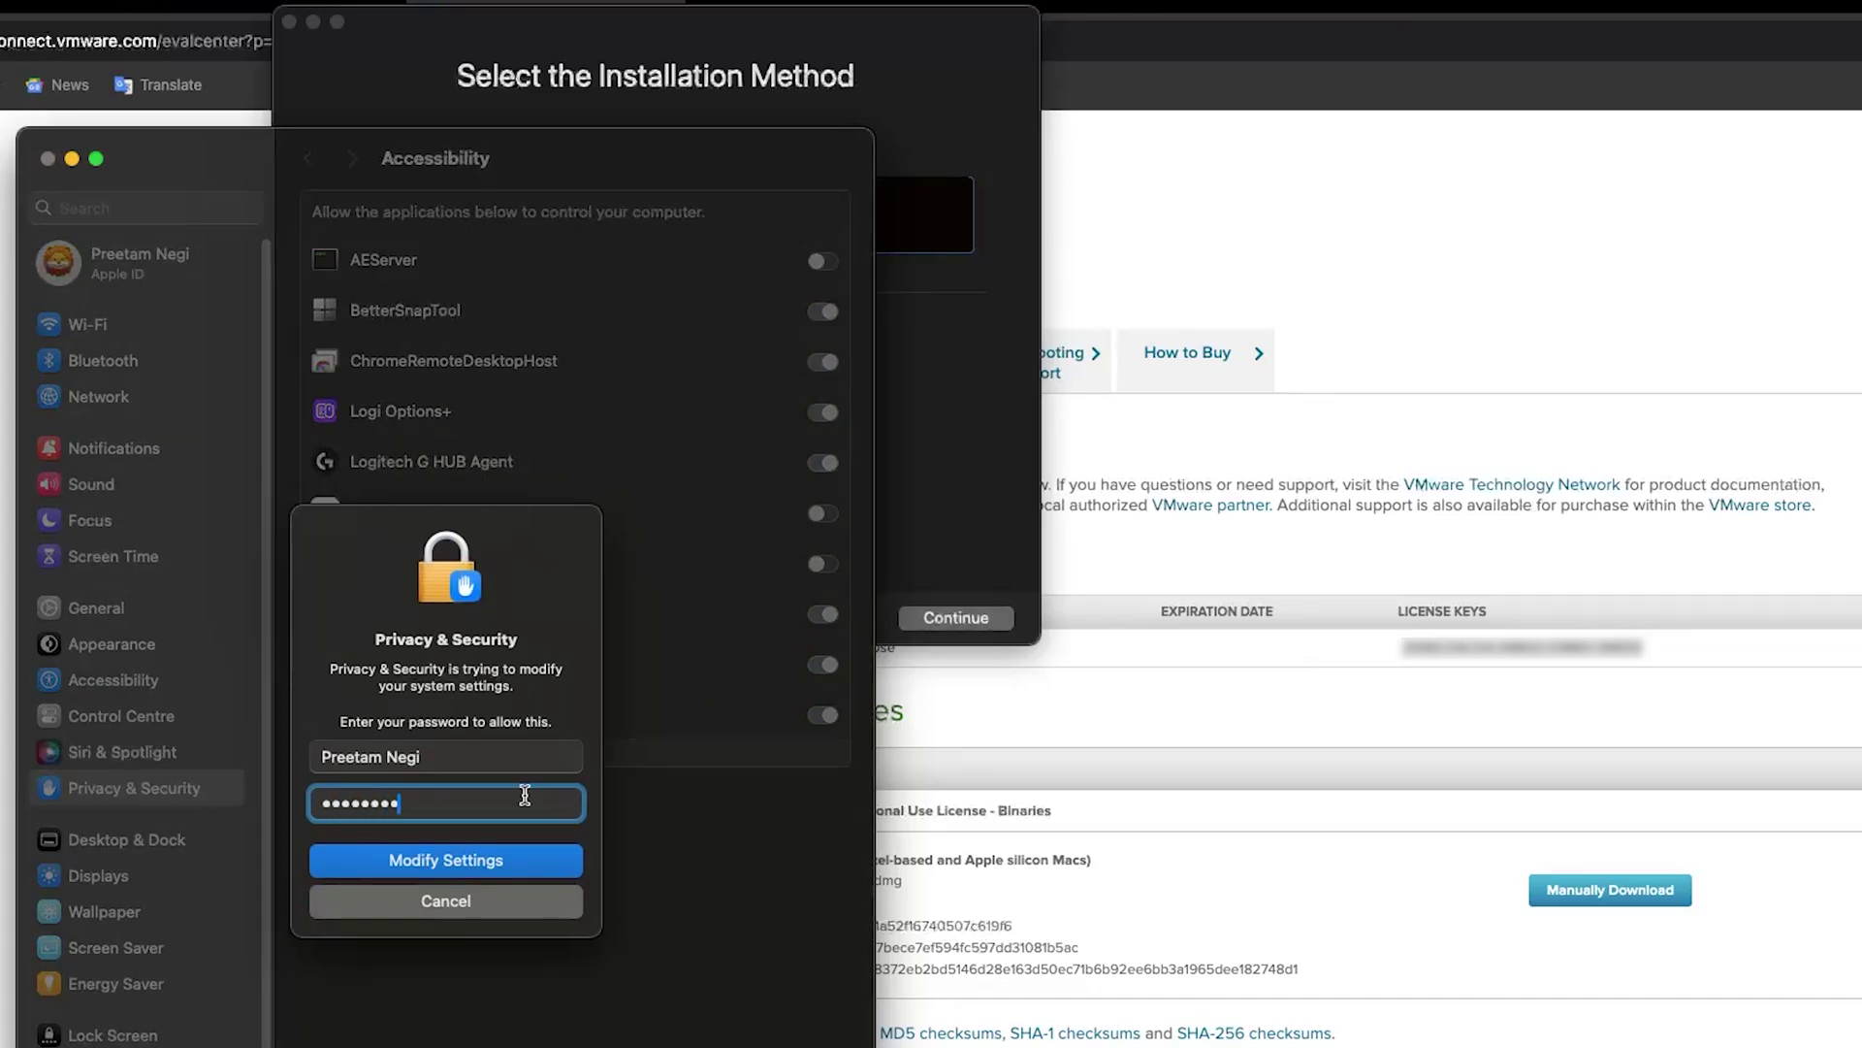
{"action": "key", "text": "Return"}
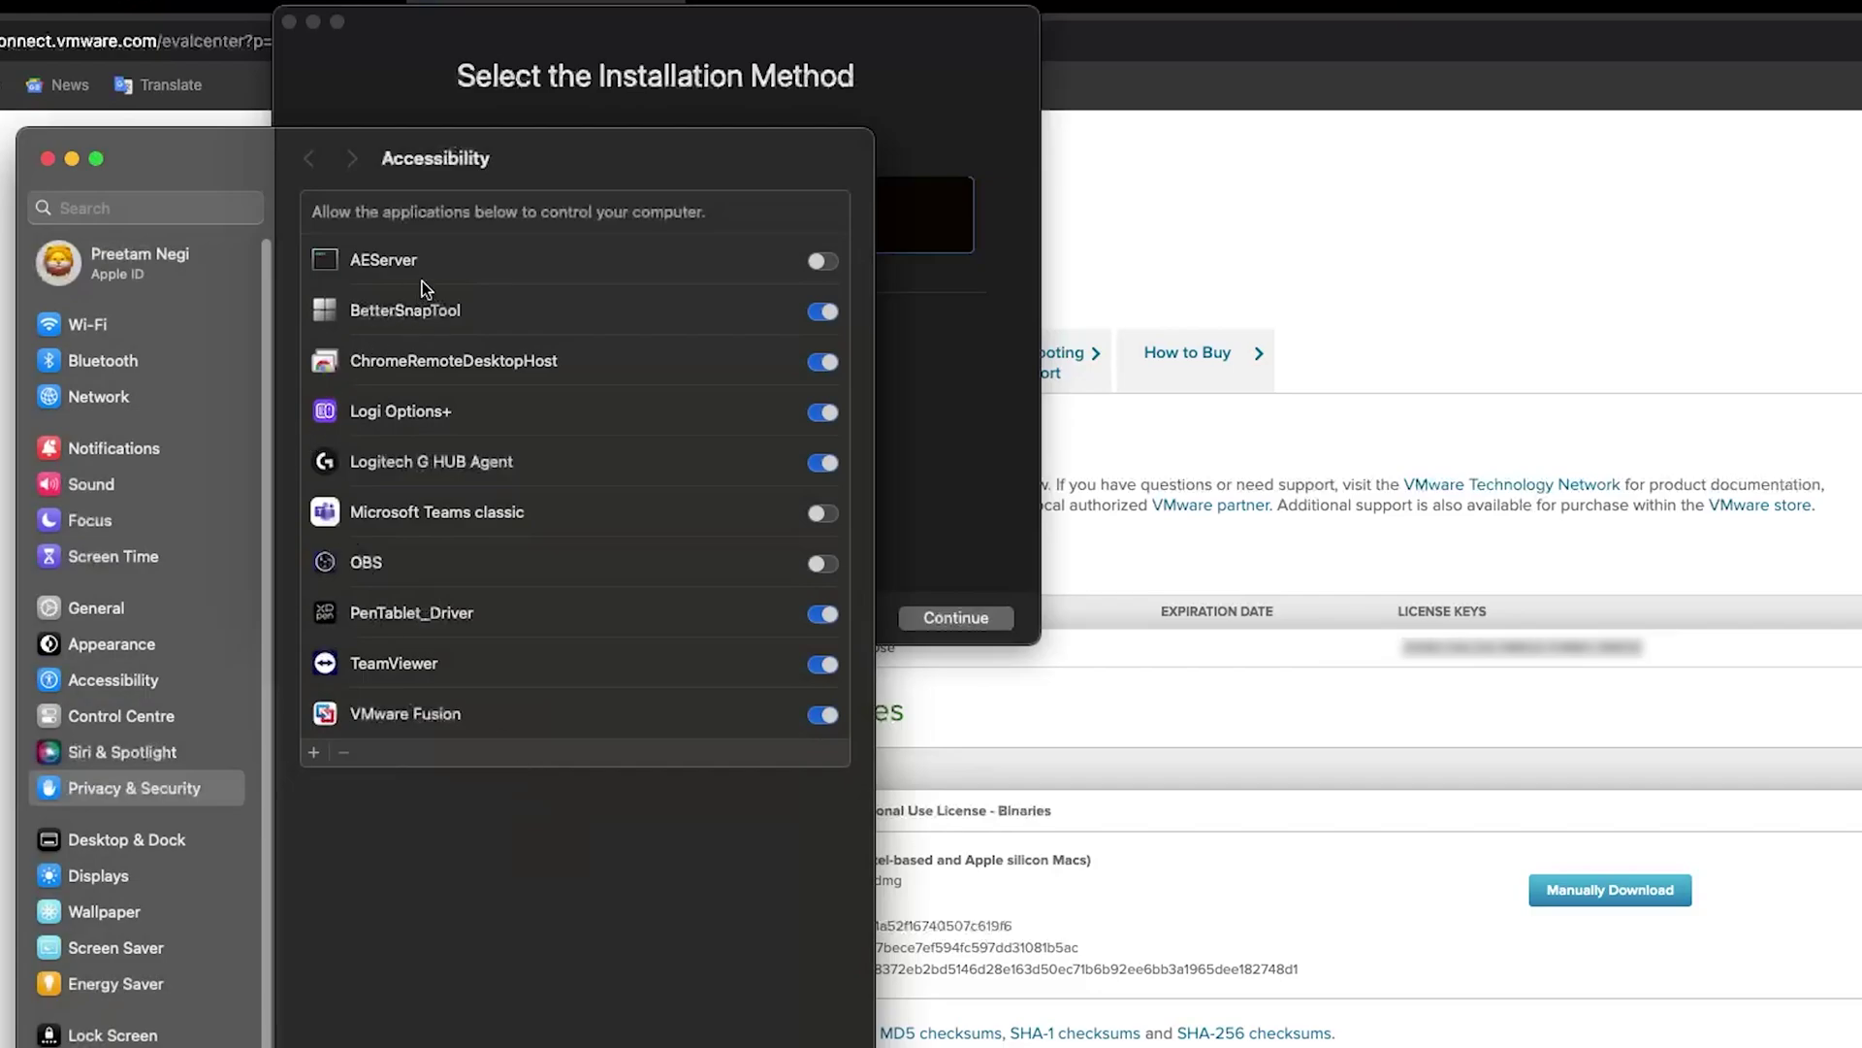
{"action": "left_click", "coordinate": [66, 157]}
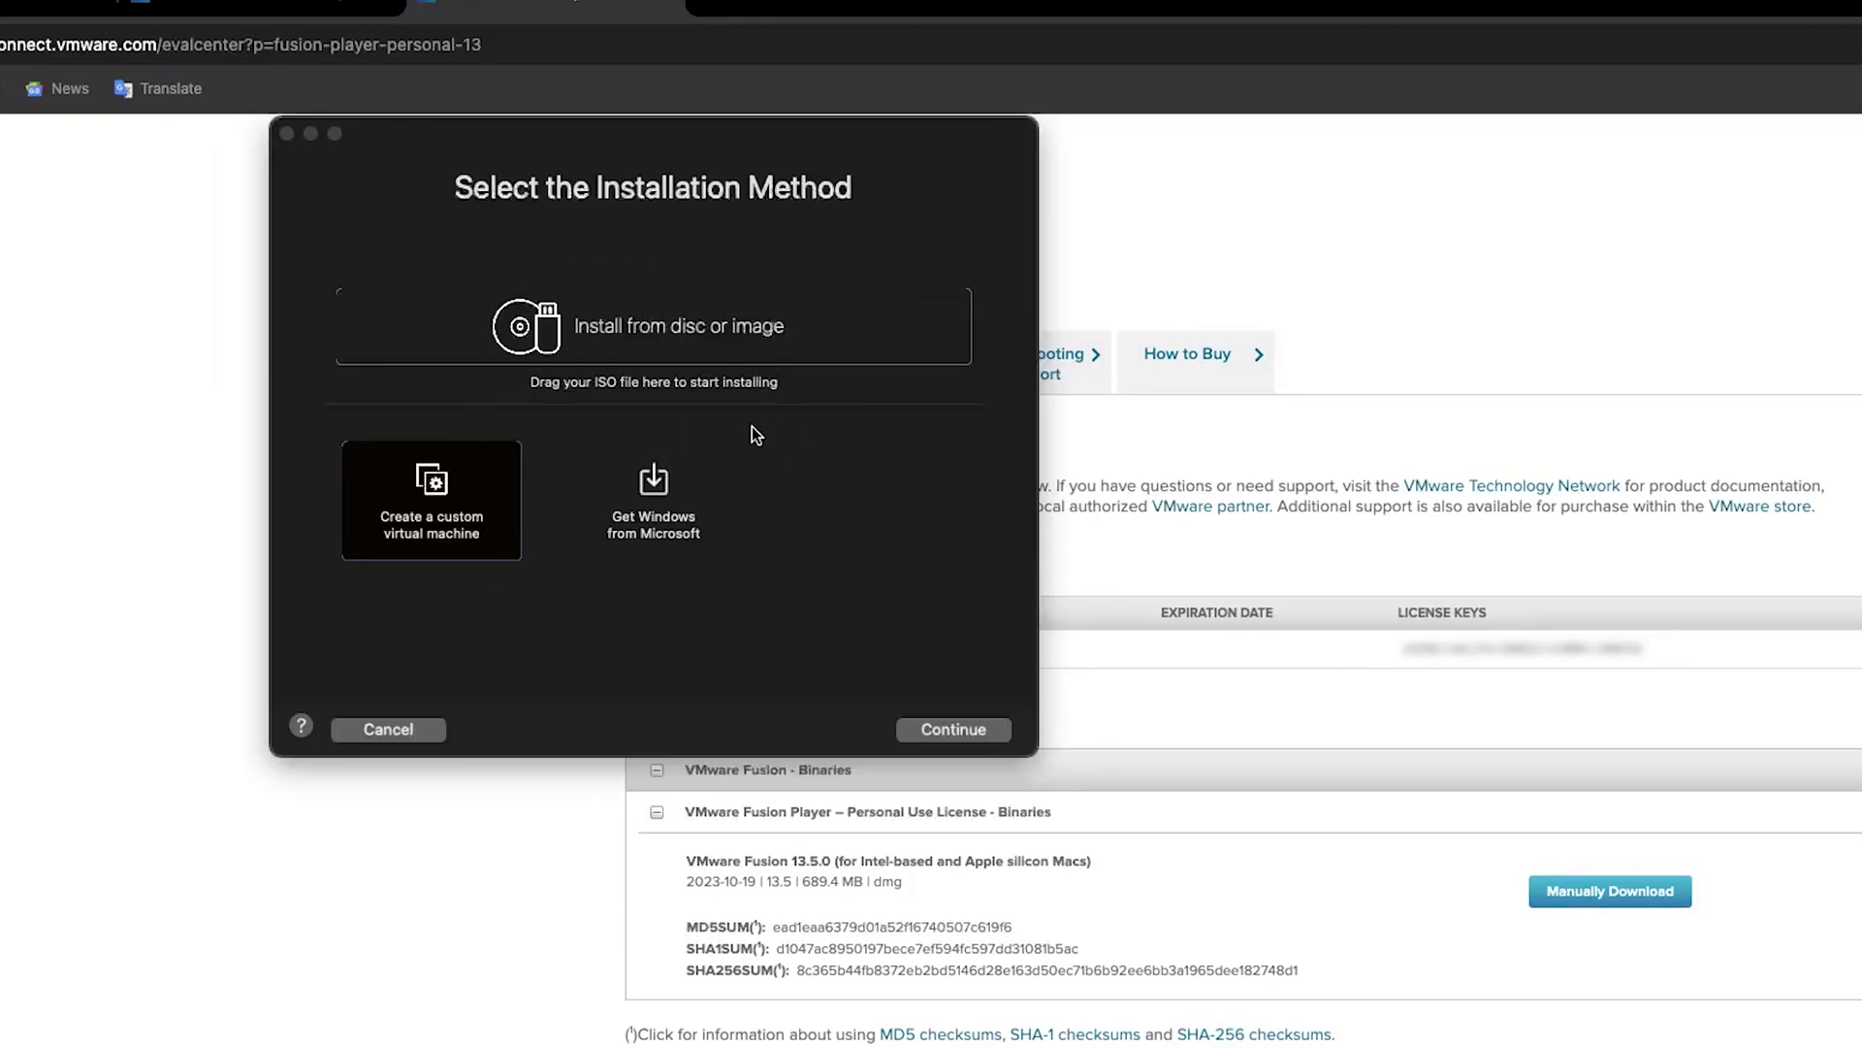
Choose Get Windows from Microsoft and download Windows 11 Professional, English (en-us), for Arm64
{"action": "left_click", "coordinate": [682, 526]}
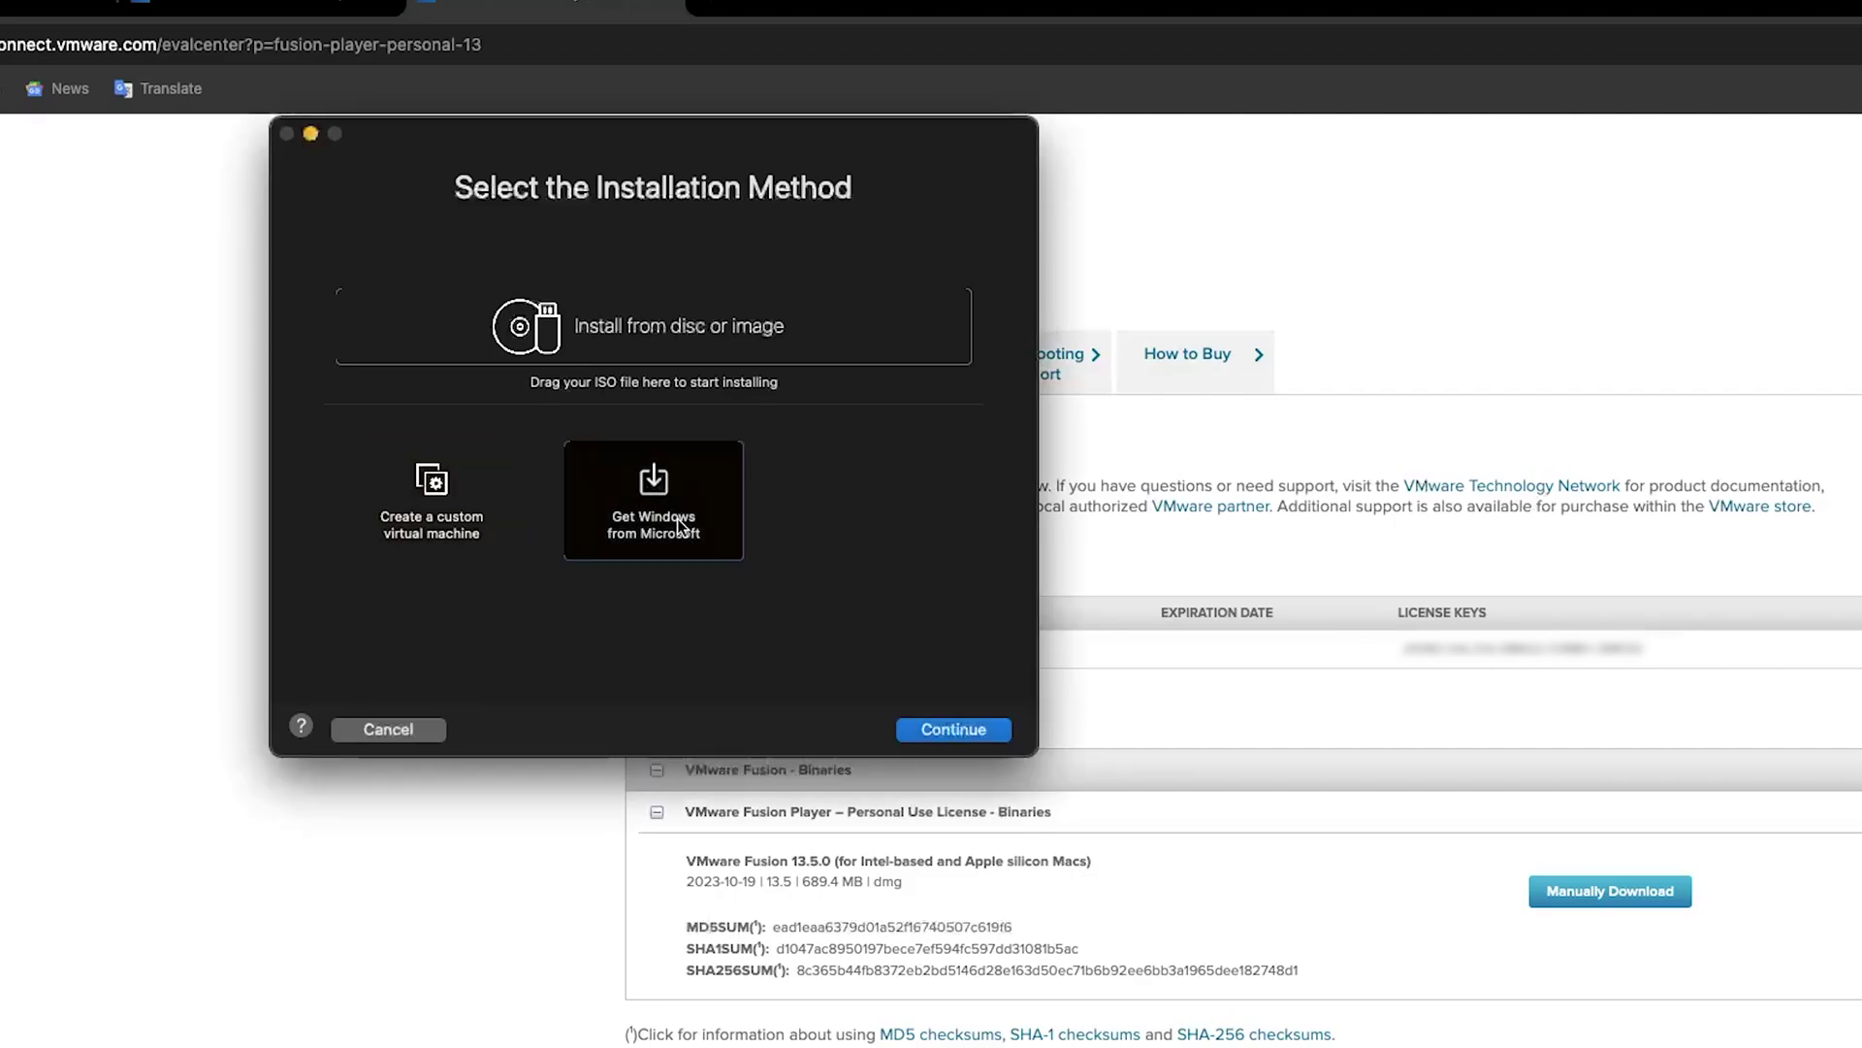
{"action": "left_click", "coordinate": [980, 727]}
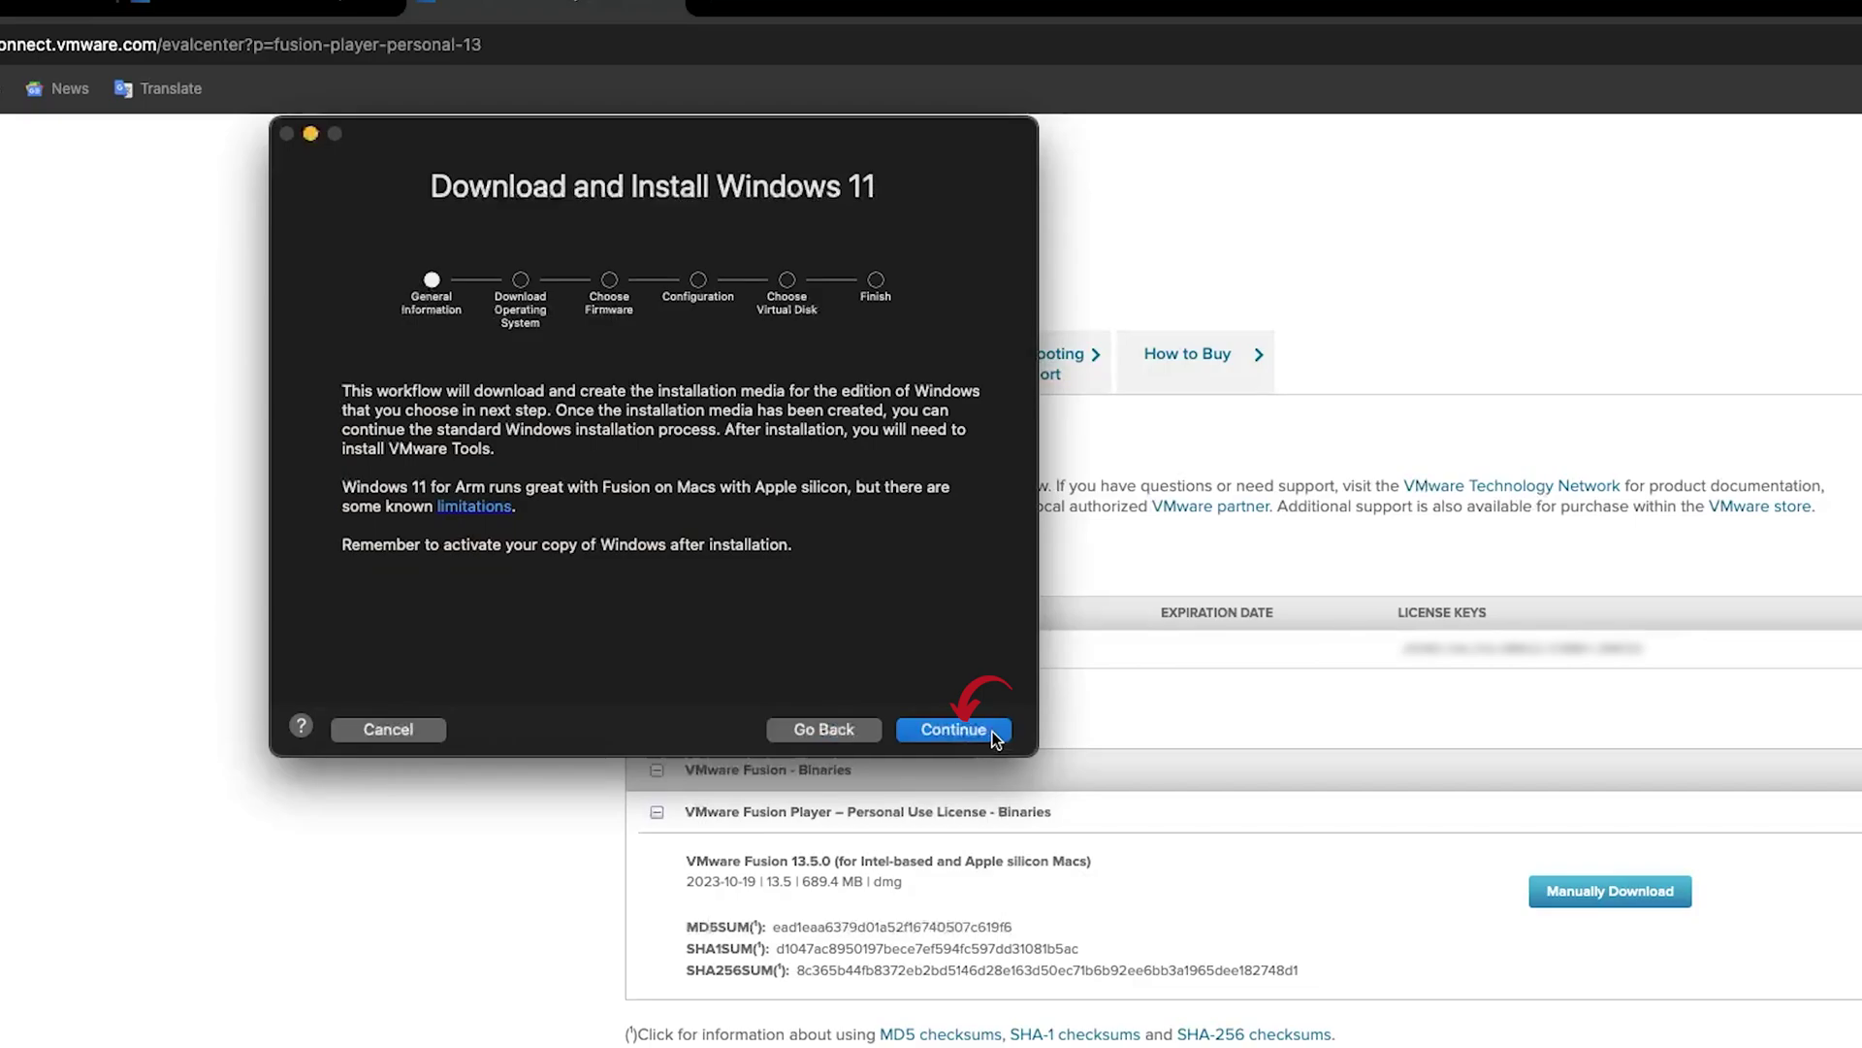
{"action": "left_click", "coordinate": [992, 735]}
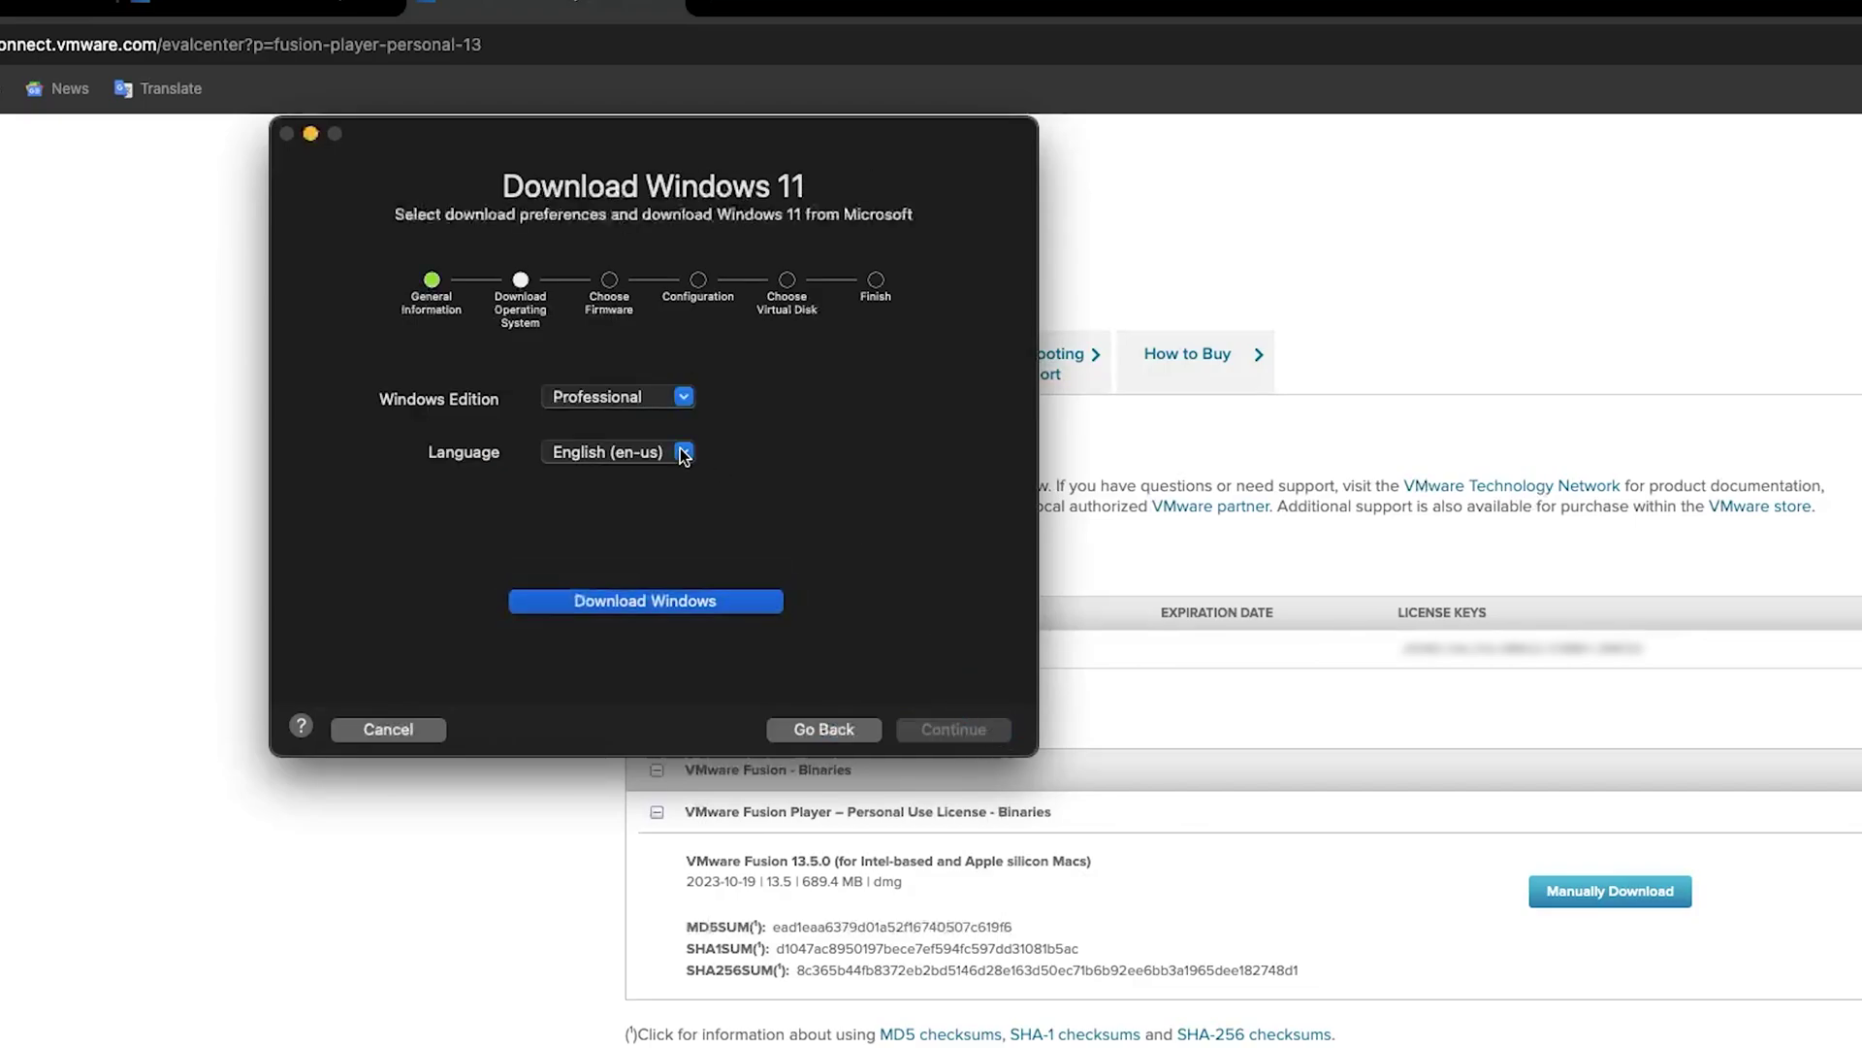
{"action": "left_click", "coordinate": [696, 599]}
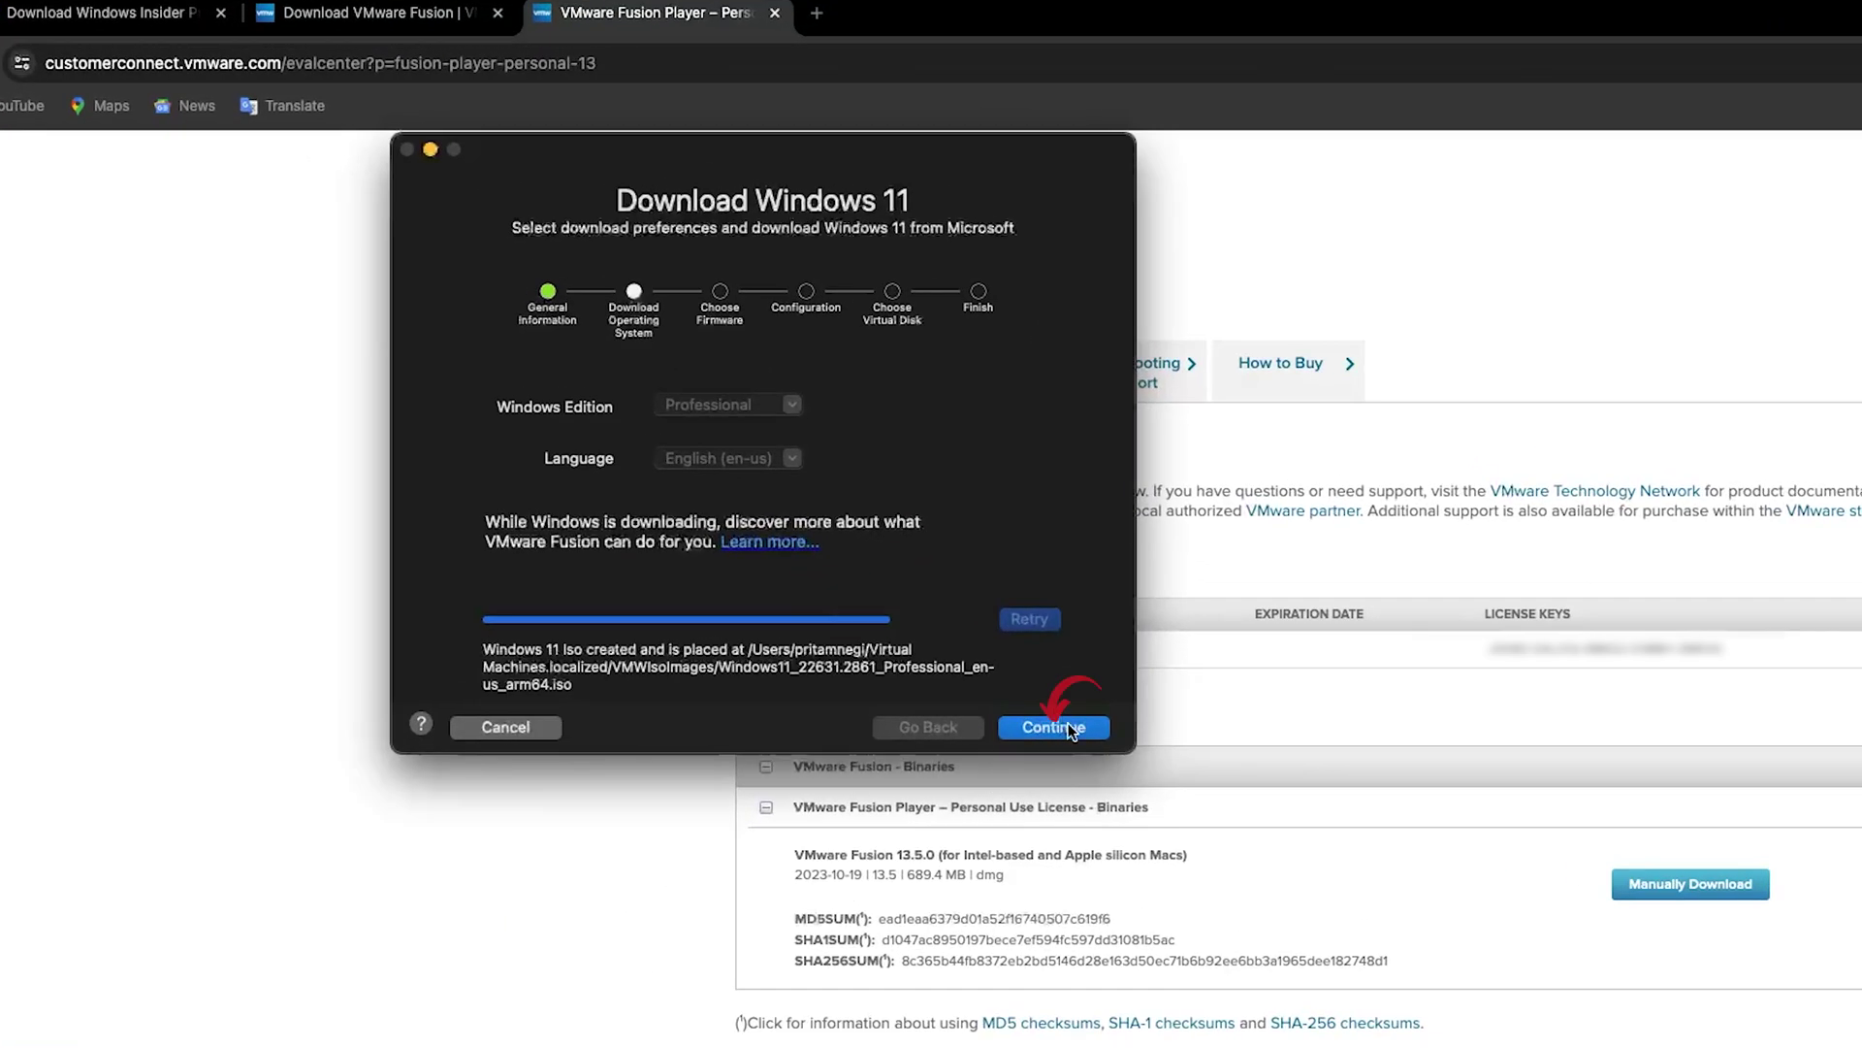
Keep UEFI firmware and encrypt only TPM-support files with an entered and confirmed password
{"action": "left_click", "coordinate": [1070, 730]}
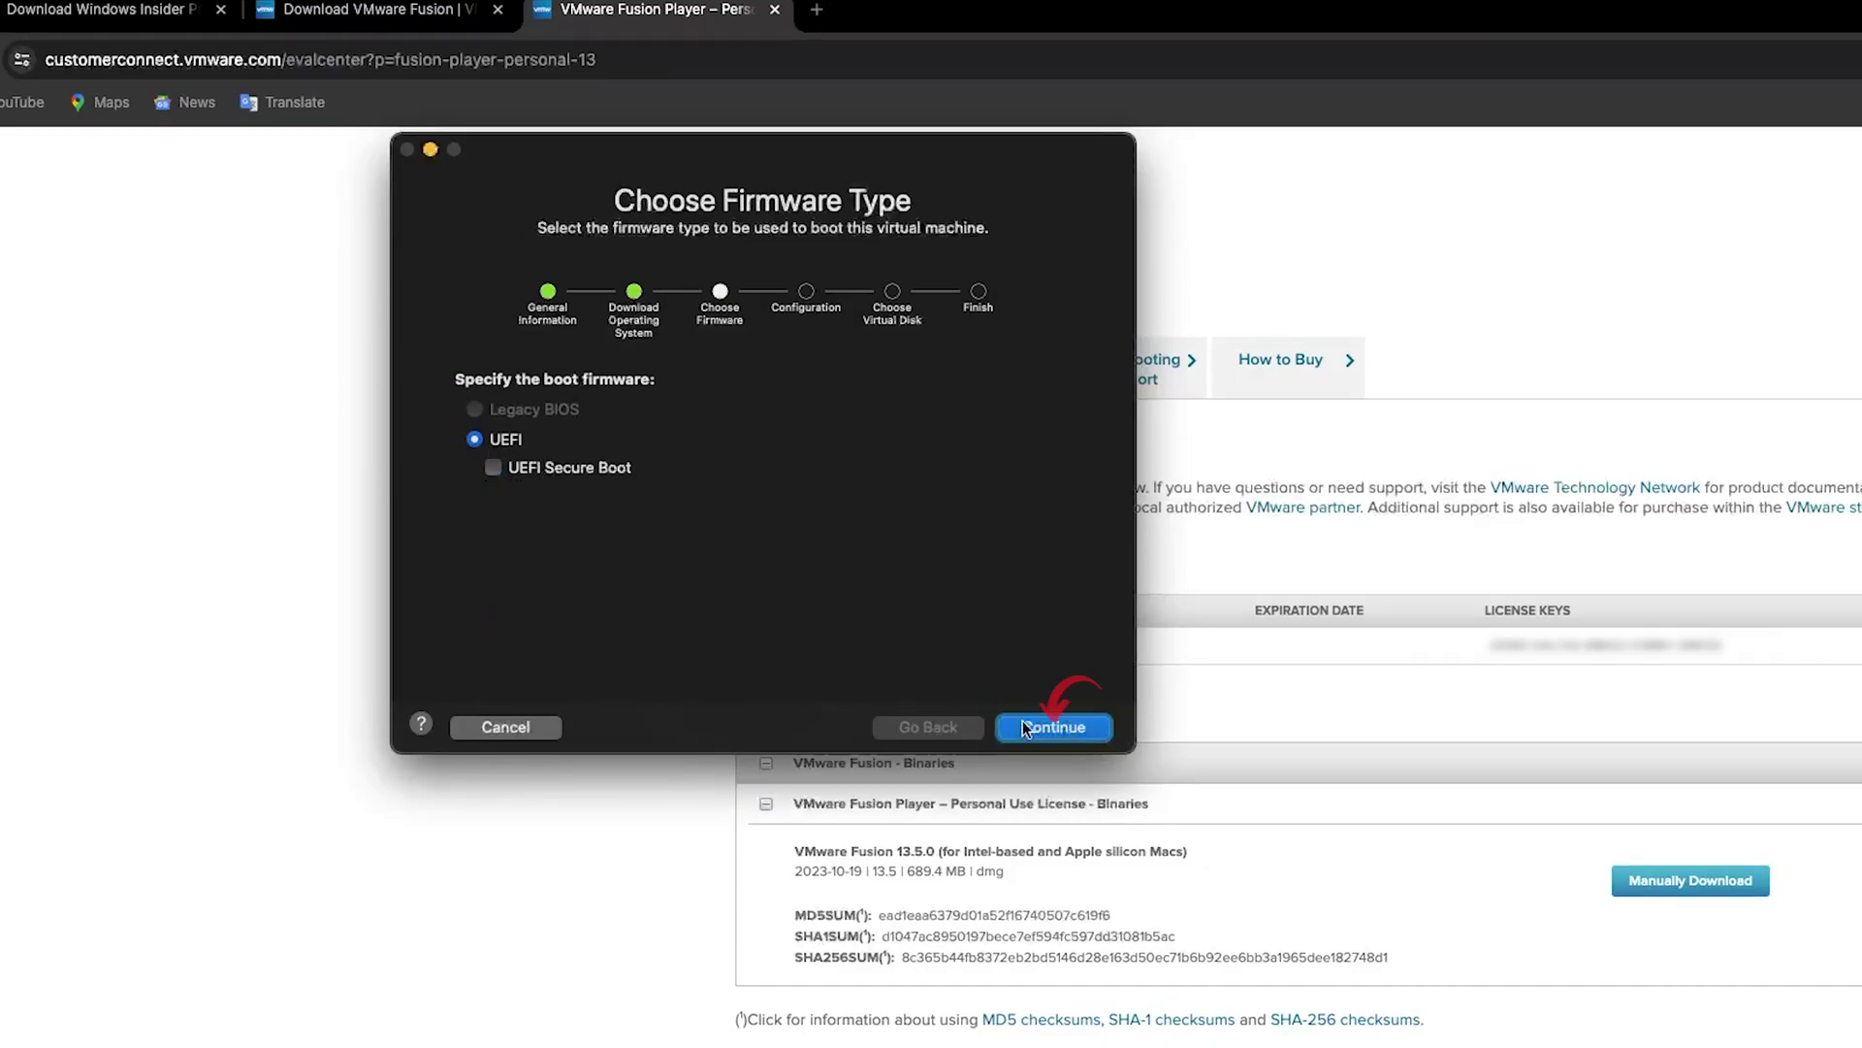
{"action": "left_click", "coordinate": [1075, 734]}
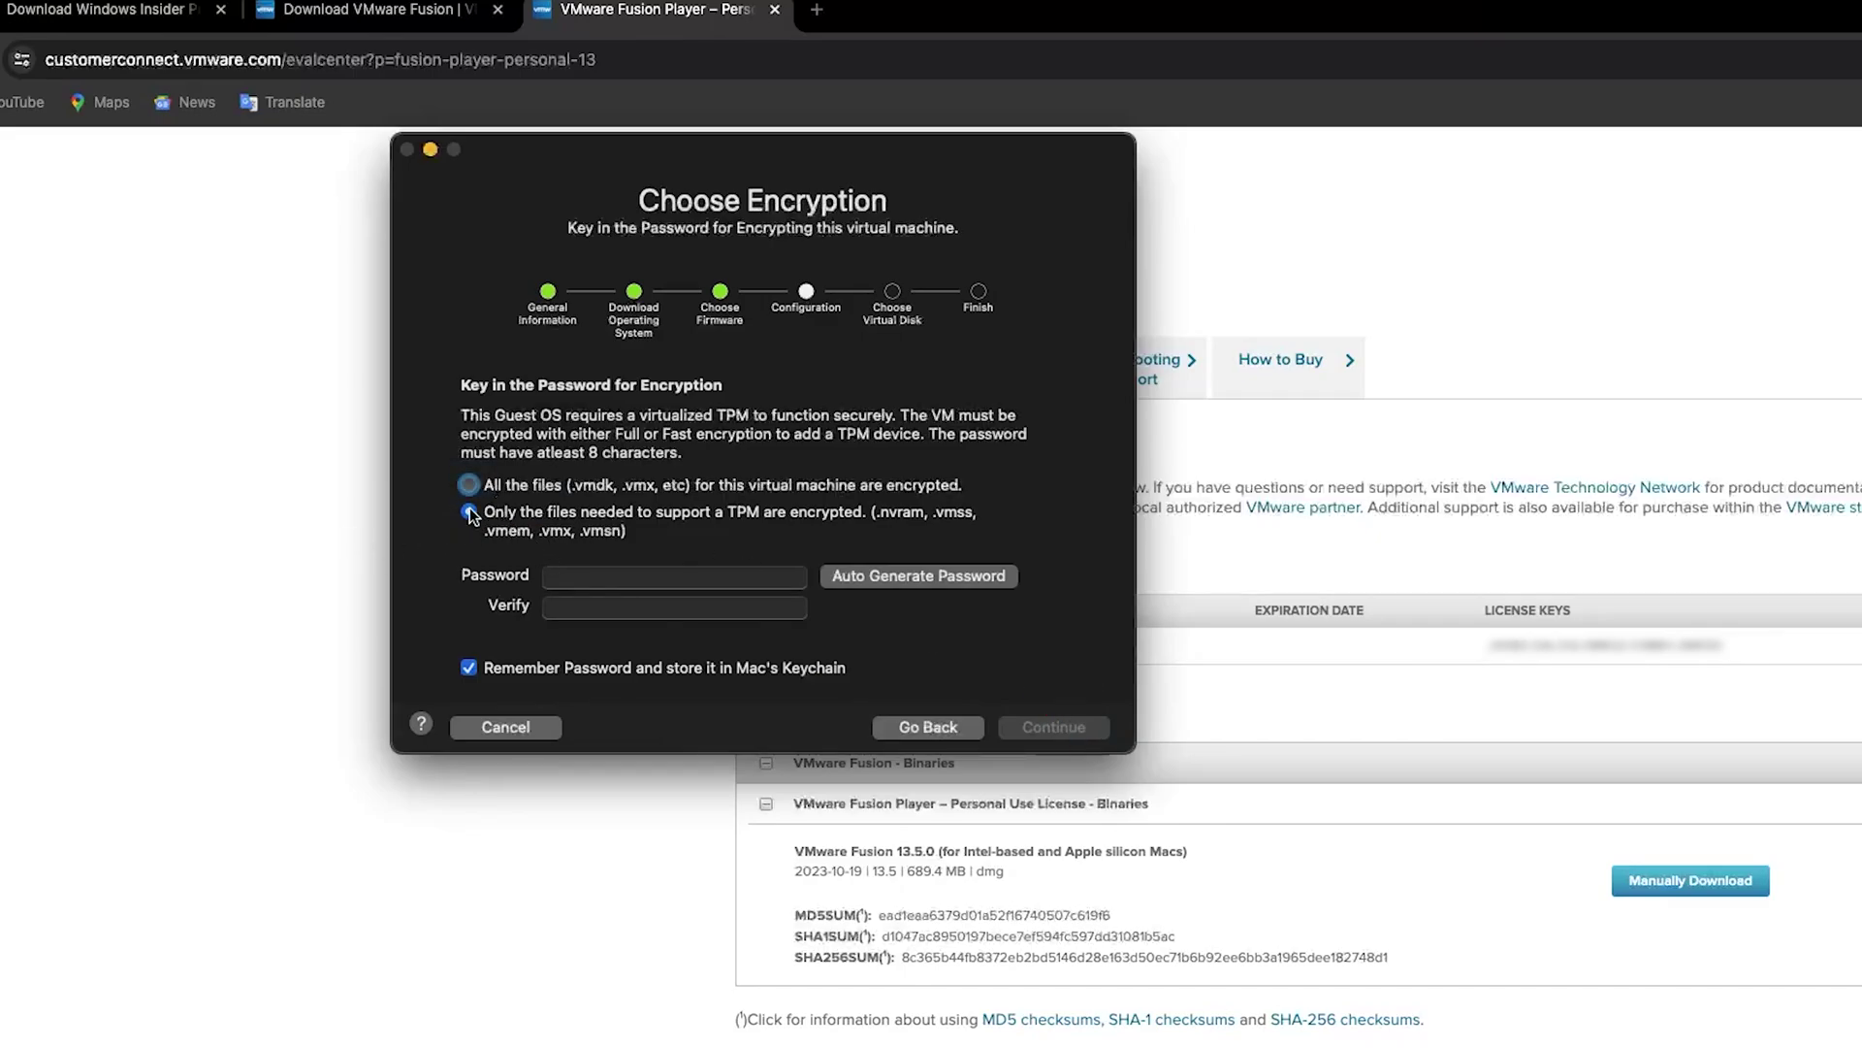
{"action": "left_click", "coordinate": [645, 578]}
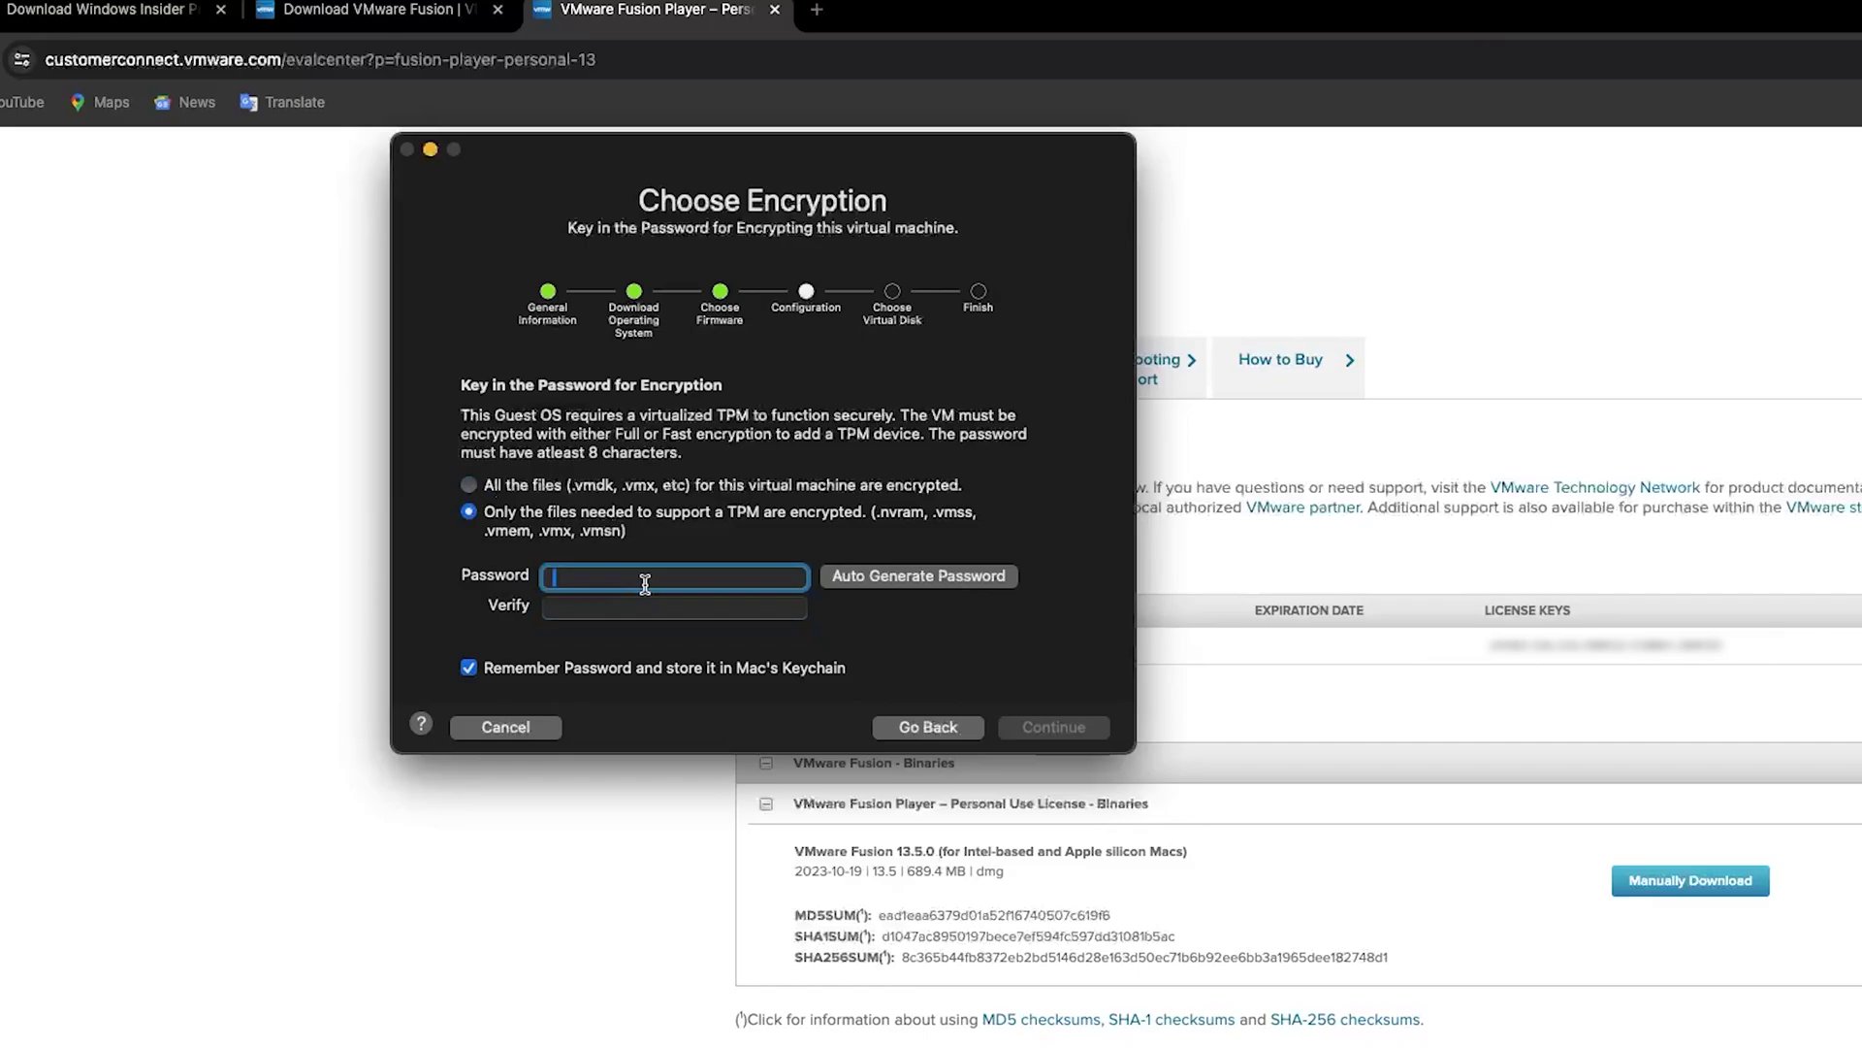
{"action": "type", "text": "password12"}
{"action": "key", "text": "Tab"}
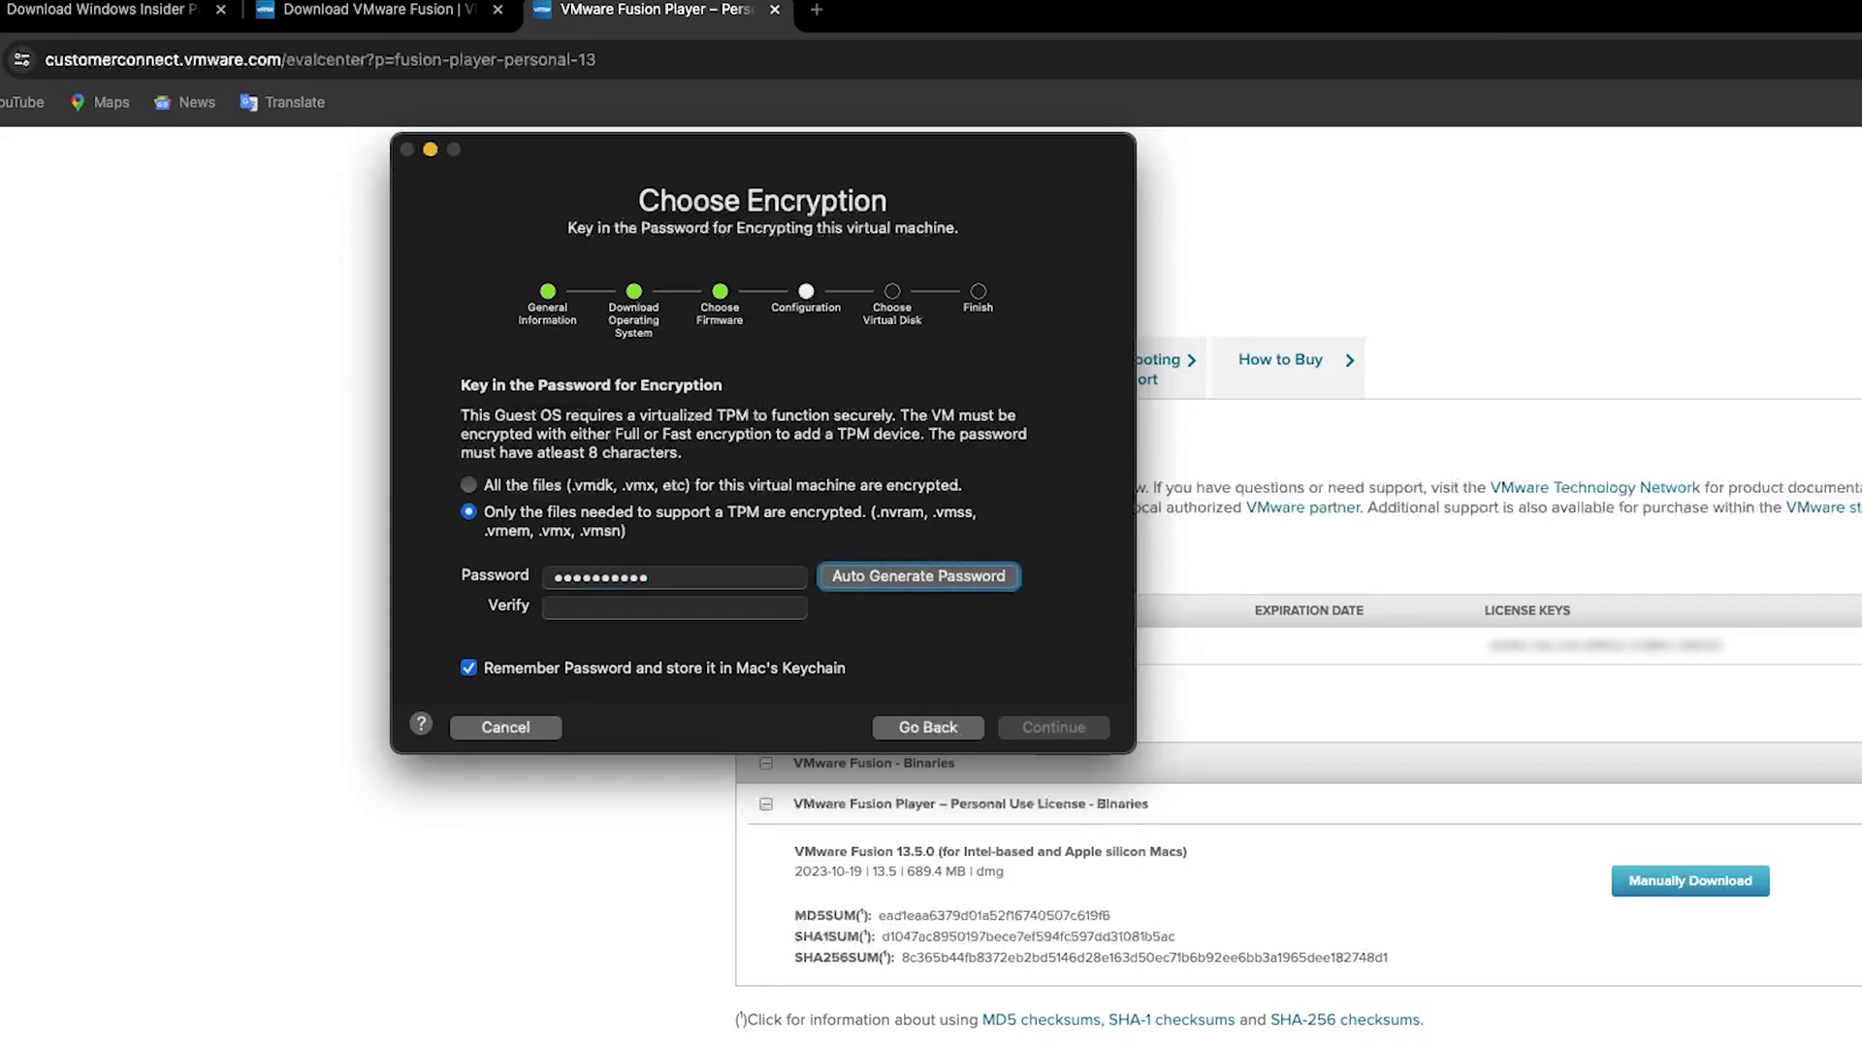
{"action": "left_click", "coordinate": [699, 612]}
{"action": "type", "text": "pa"}
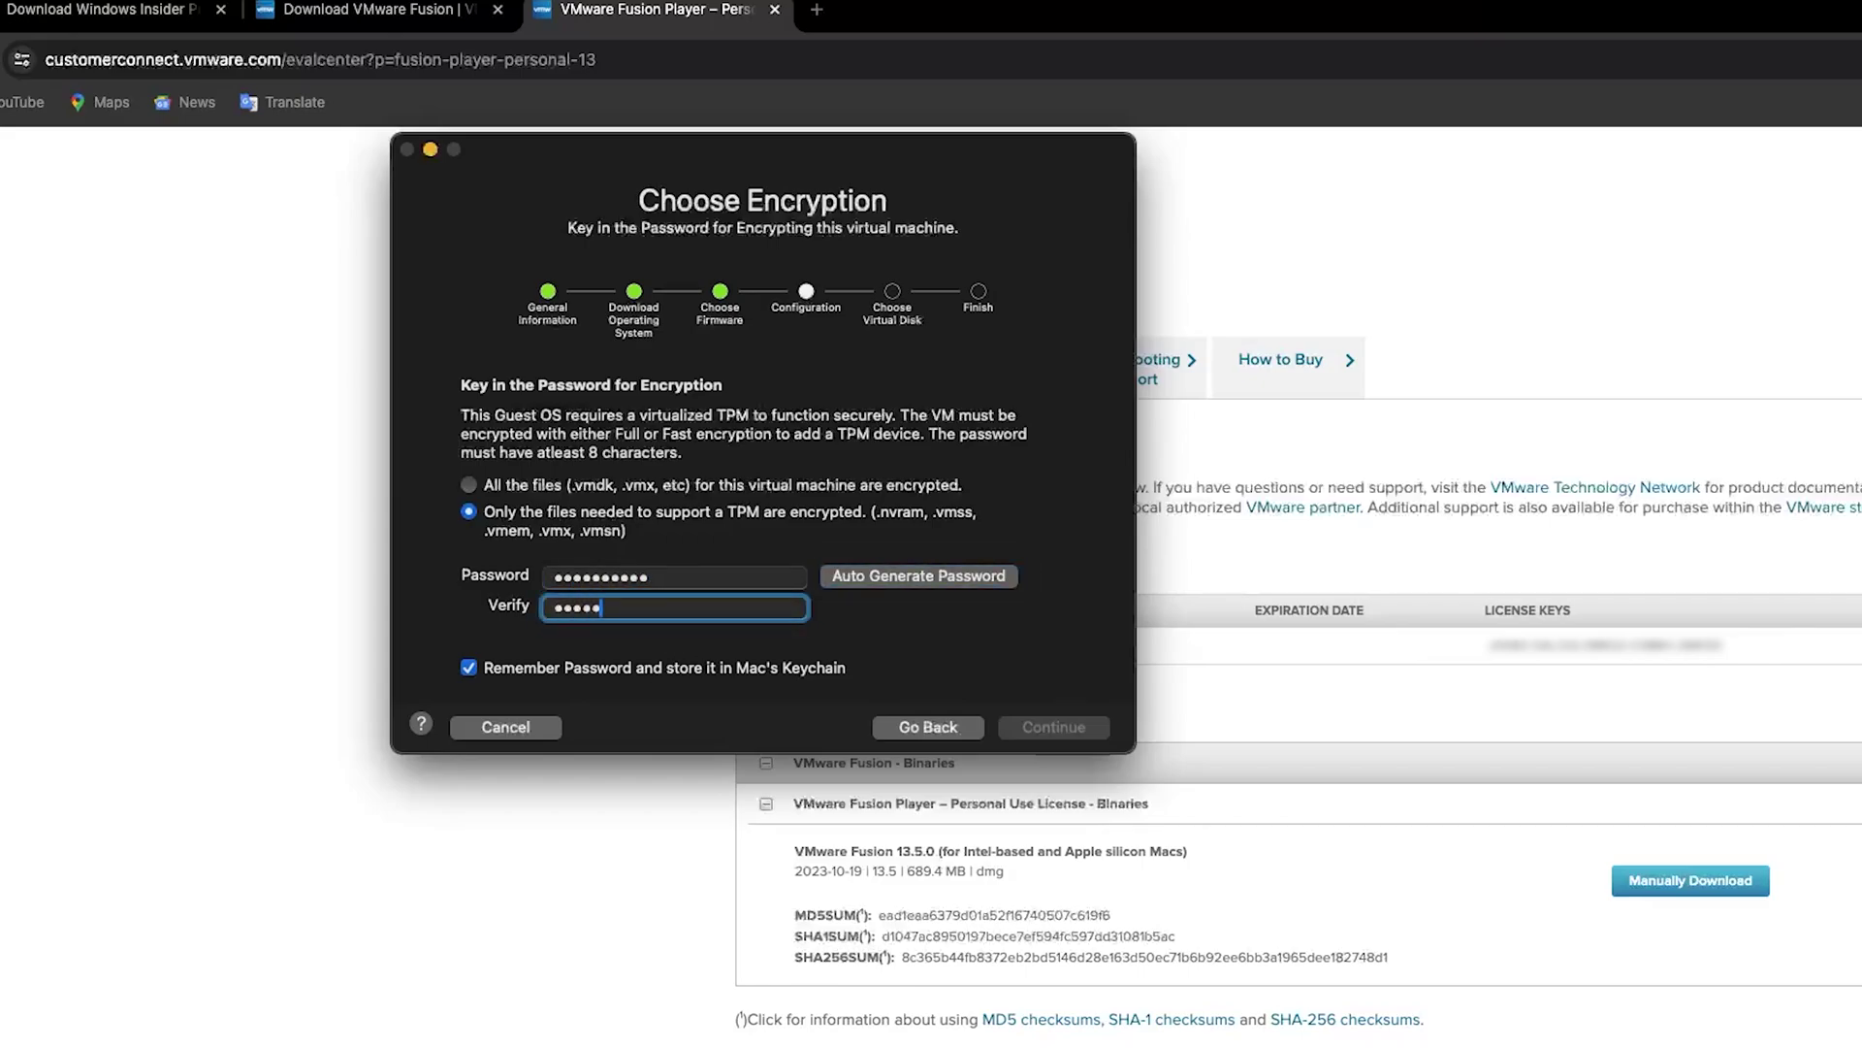
{"action": "type", "text": "ssword12"}
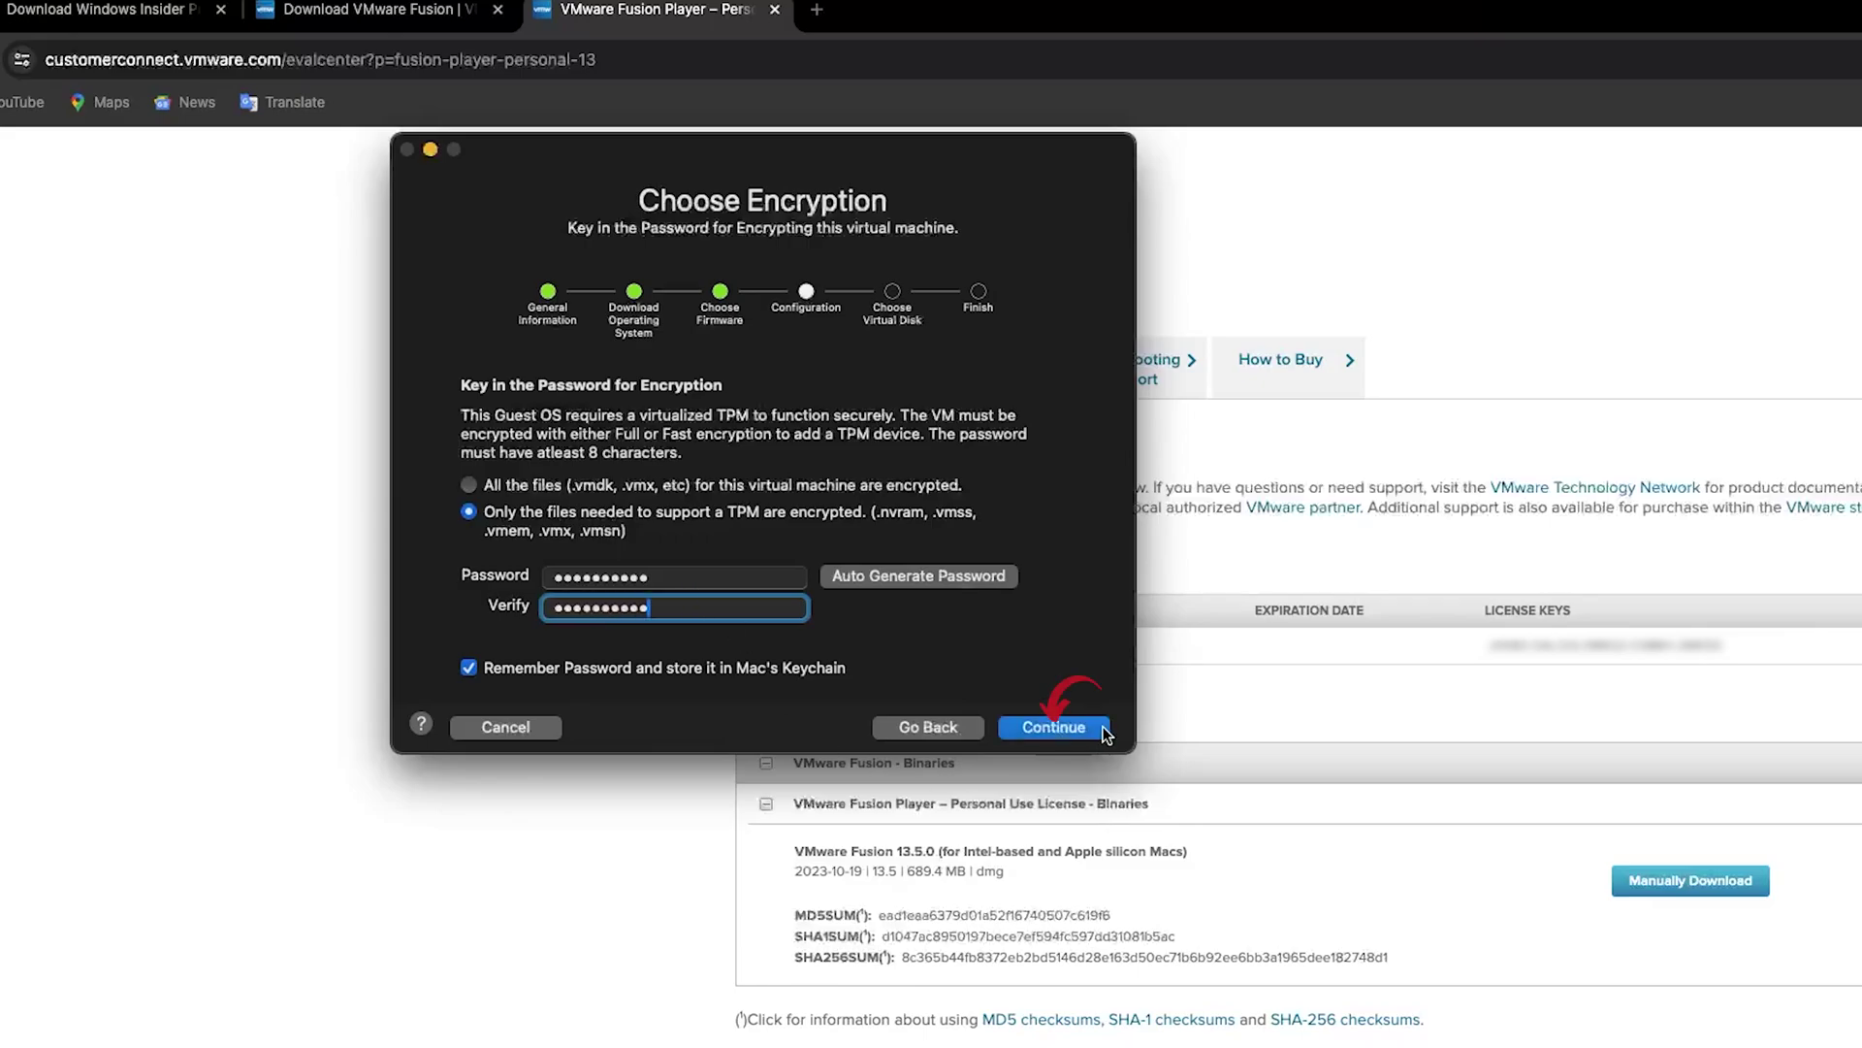
{"action": "left_click", "coordinate": [1104, 729]}
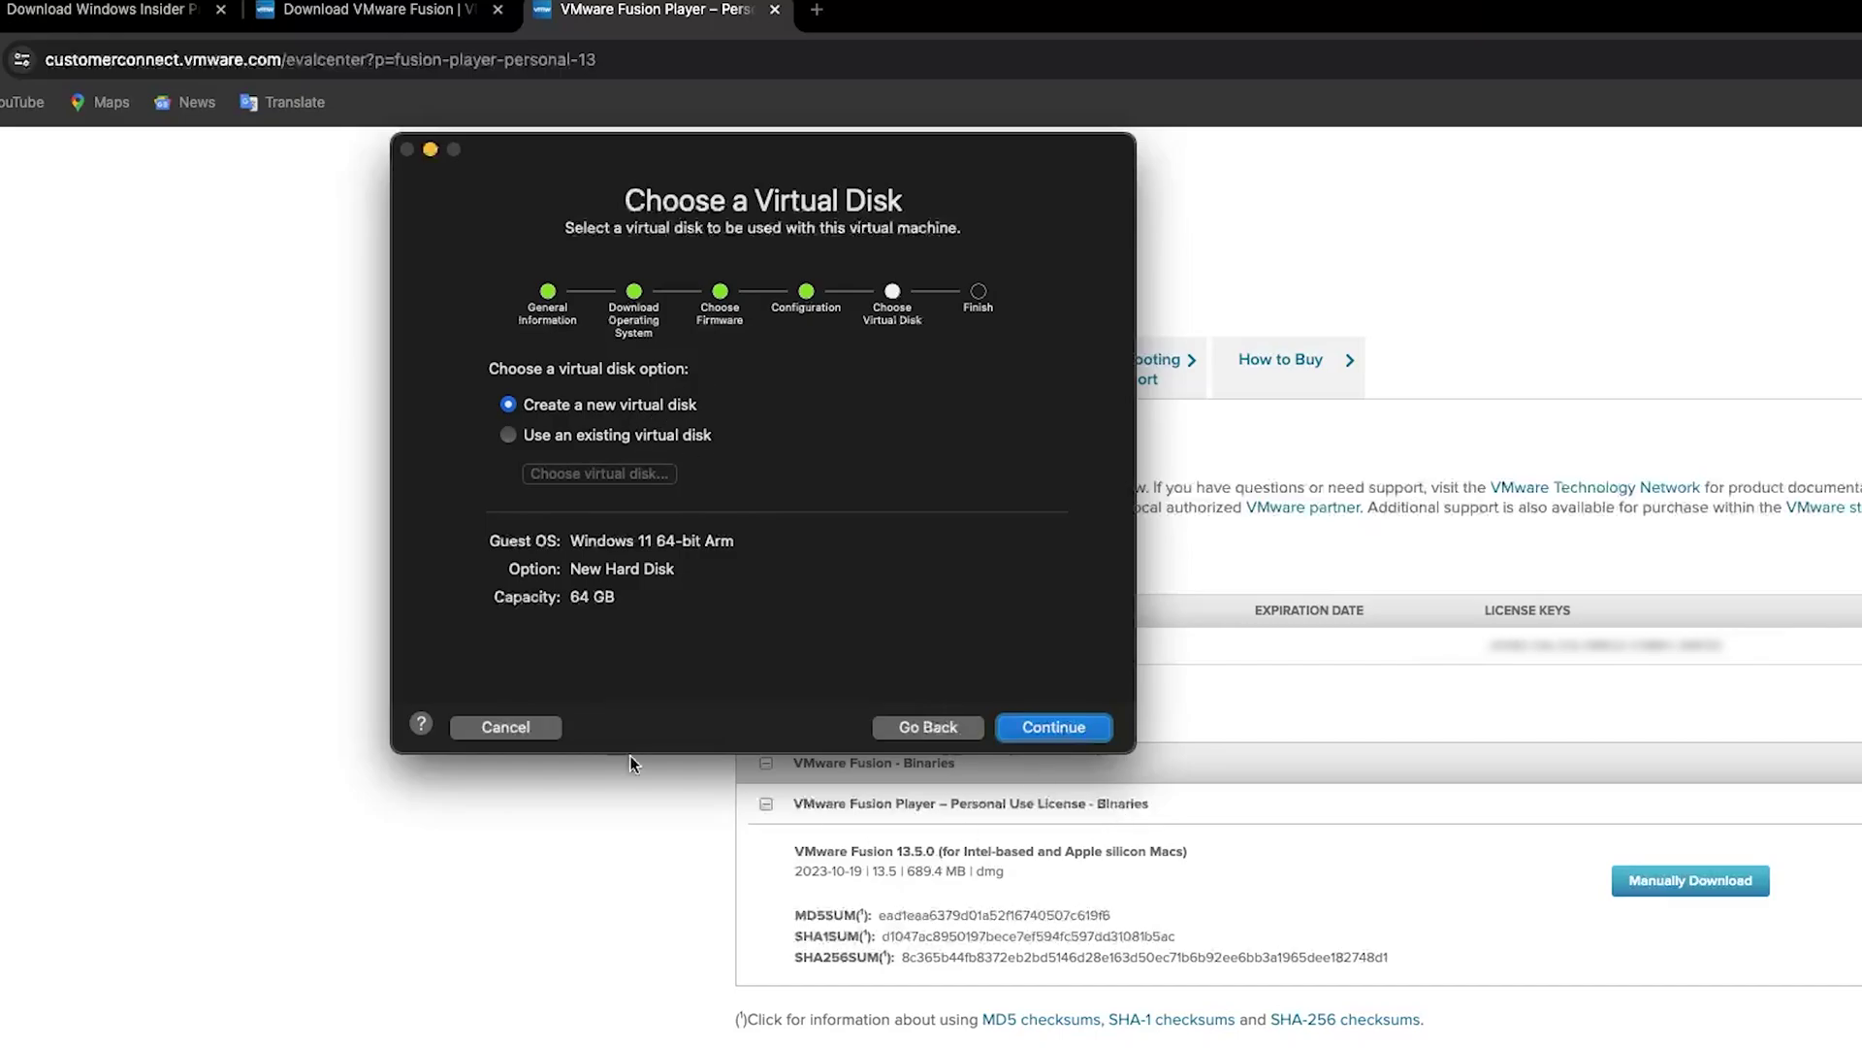
Keep the new 64 GB virtual disk, finish, and save the VM as Windows 11 64-bit Arm
{"action": "left_click", "coordinate": [1048, 730]}
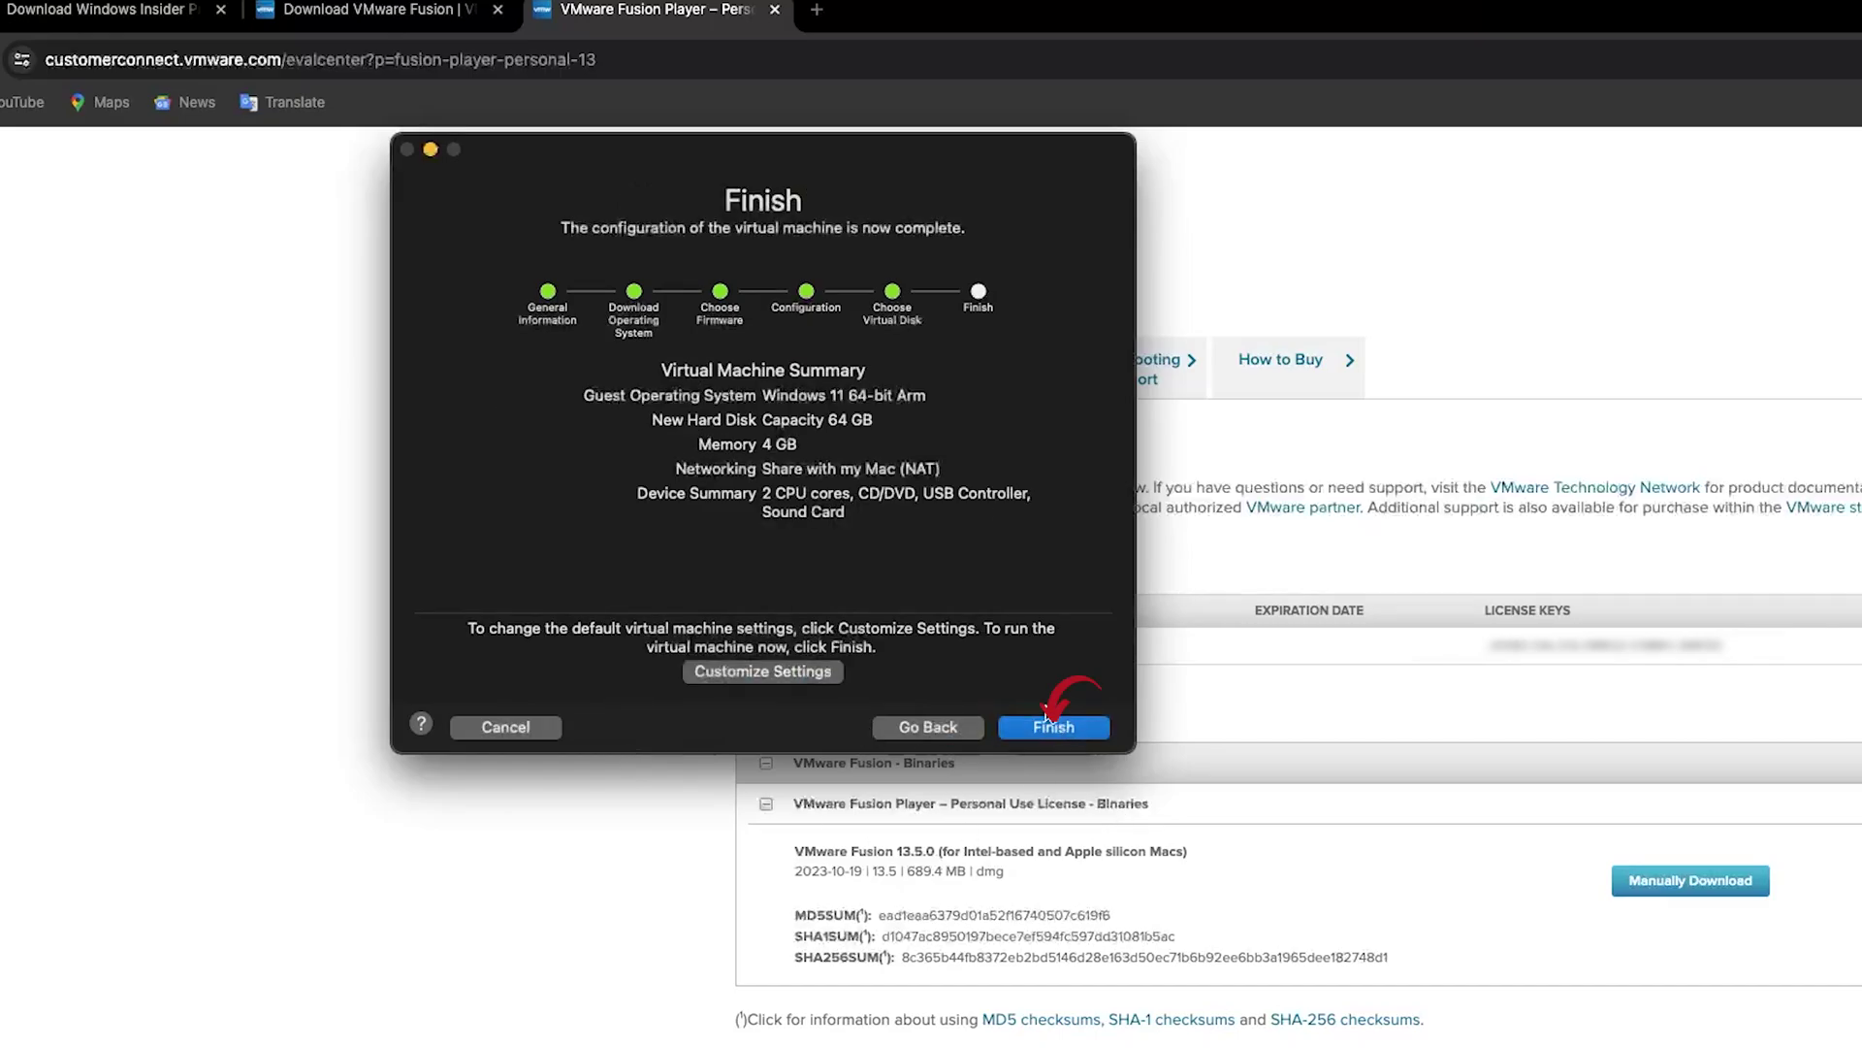
{"action": "left_click", "coordinate": [1073, 725]}
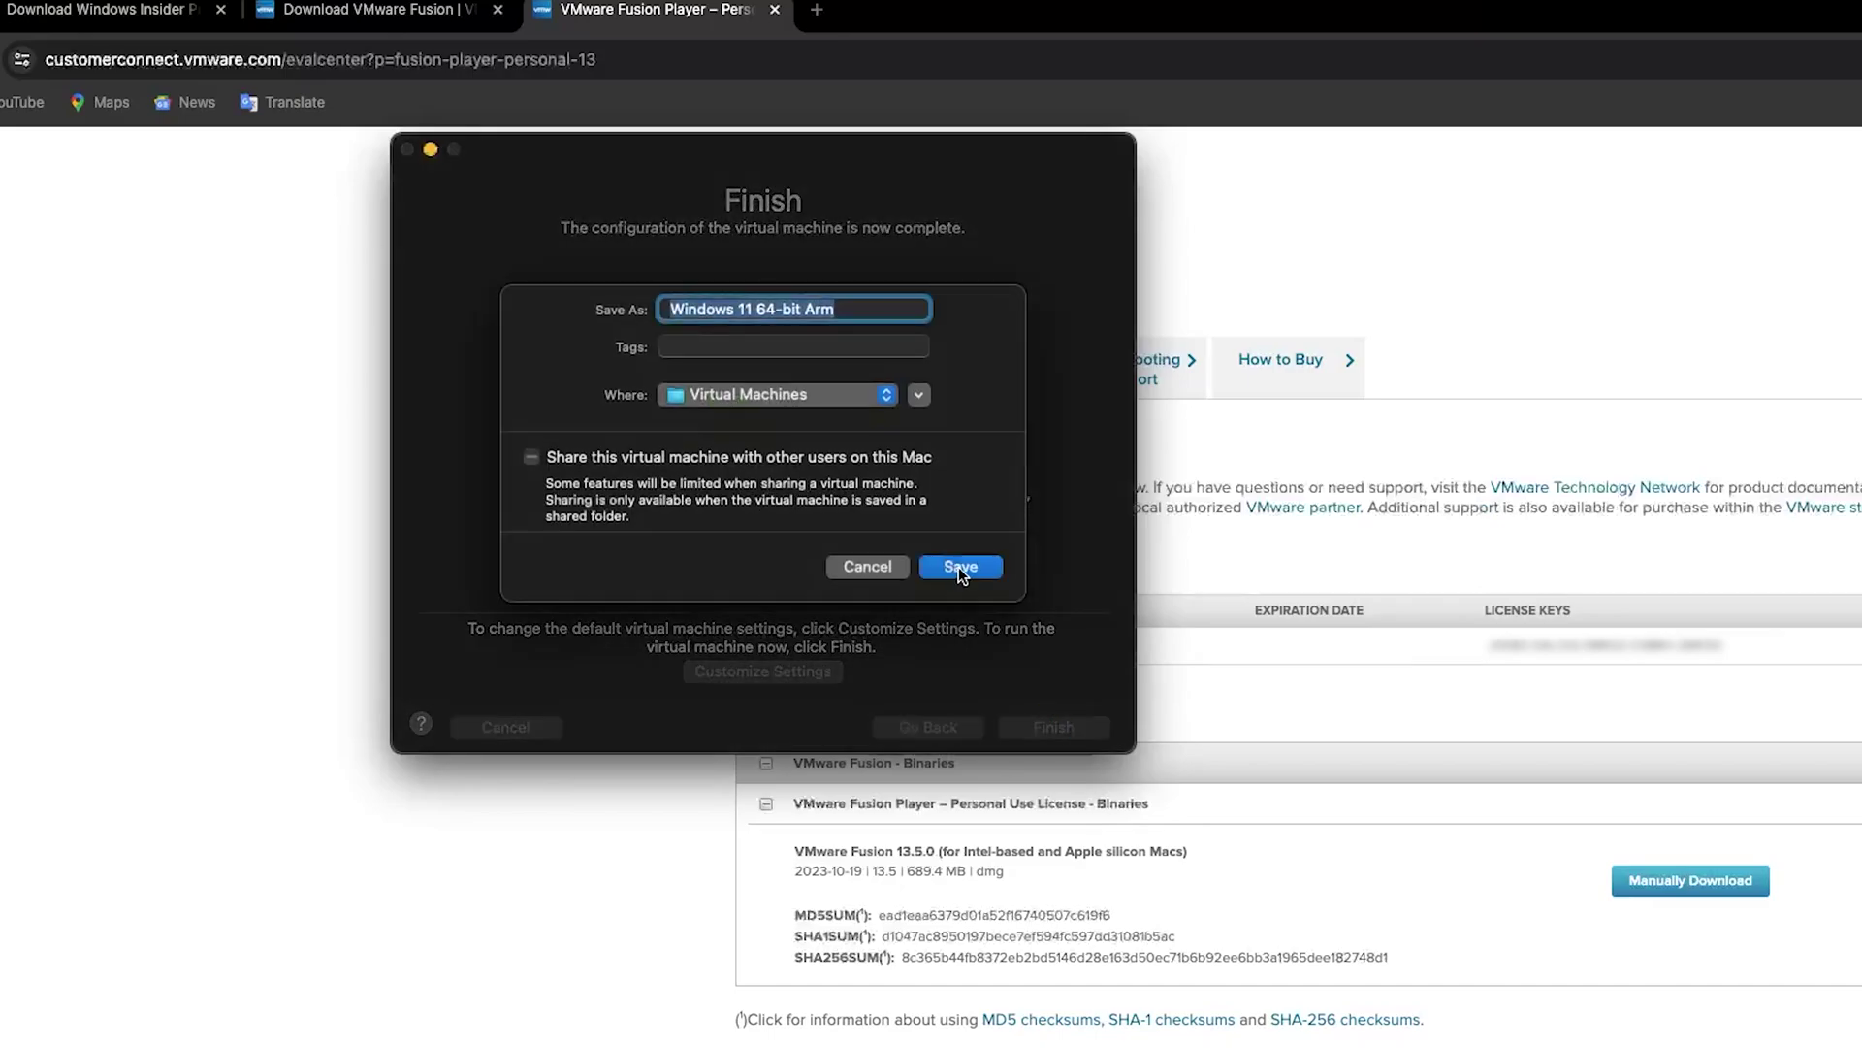
{"action": "left_click", "coordinate": [959, 566]}
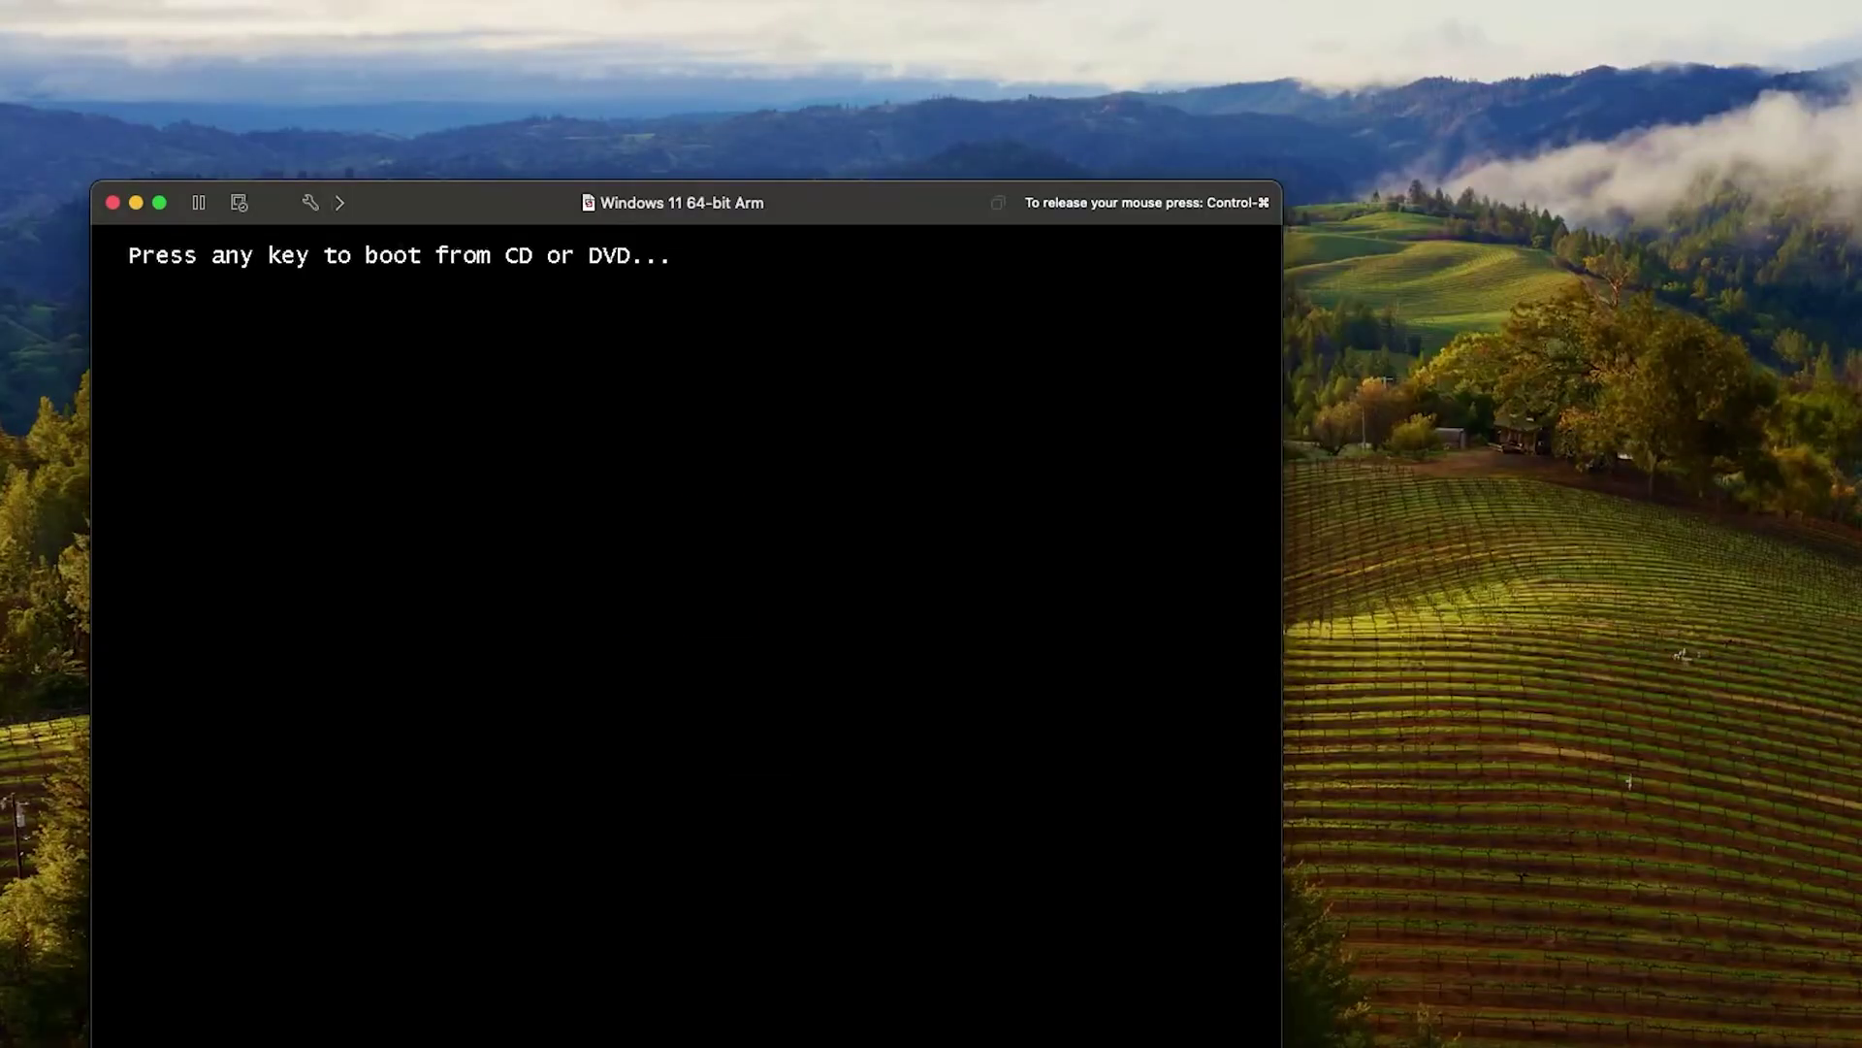
Boot the VM from the installer, keep English (United States), start the install, and go full screen
{"action": "key", "text": "Return"}
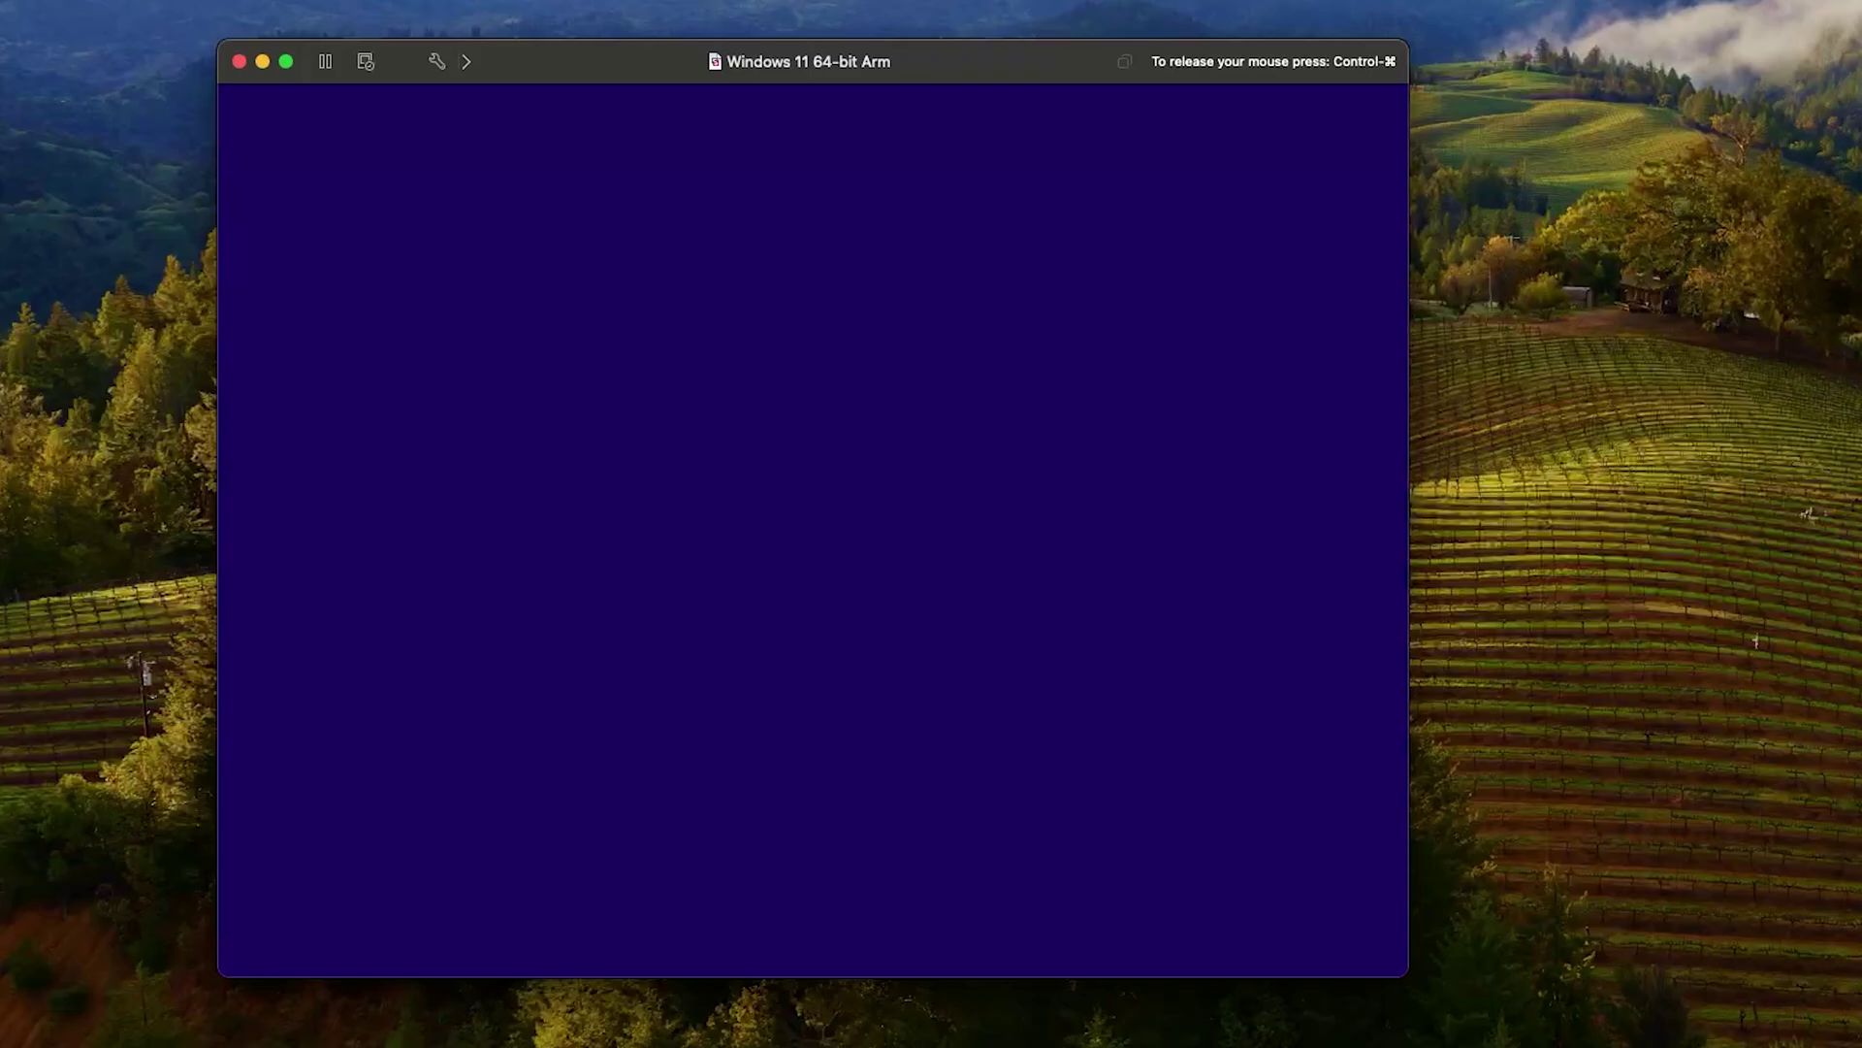
{"action": "left_click", "coordinate": [1075, 514]}
{"action": "left_click", "coordinate": [1075, 534]}
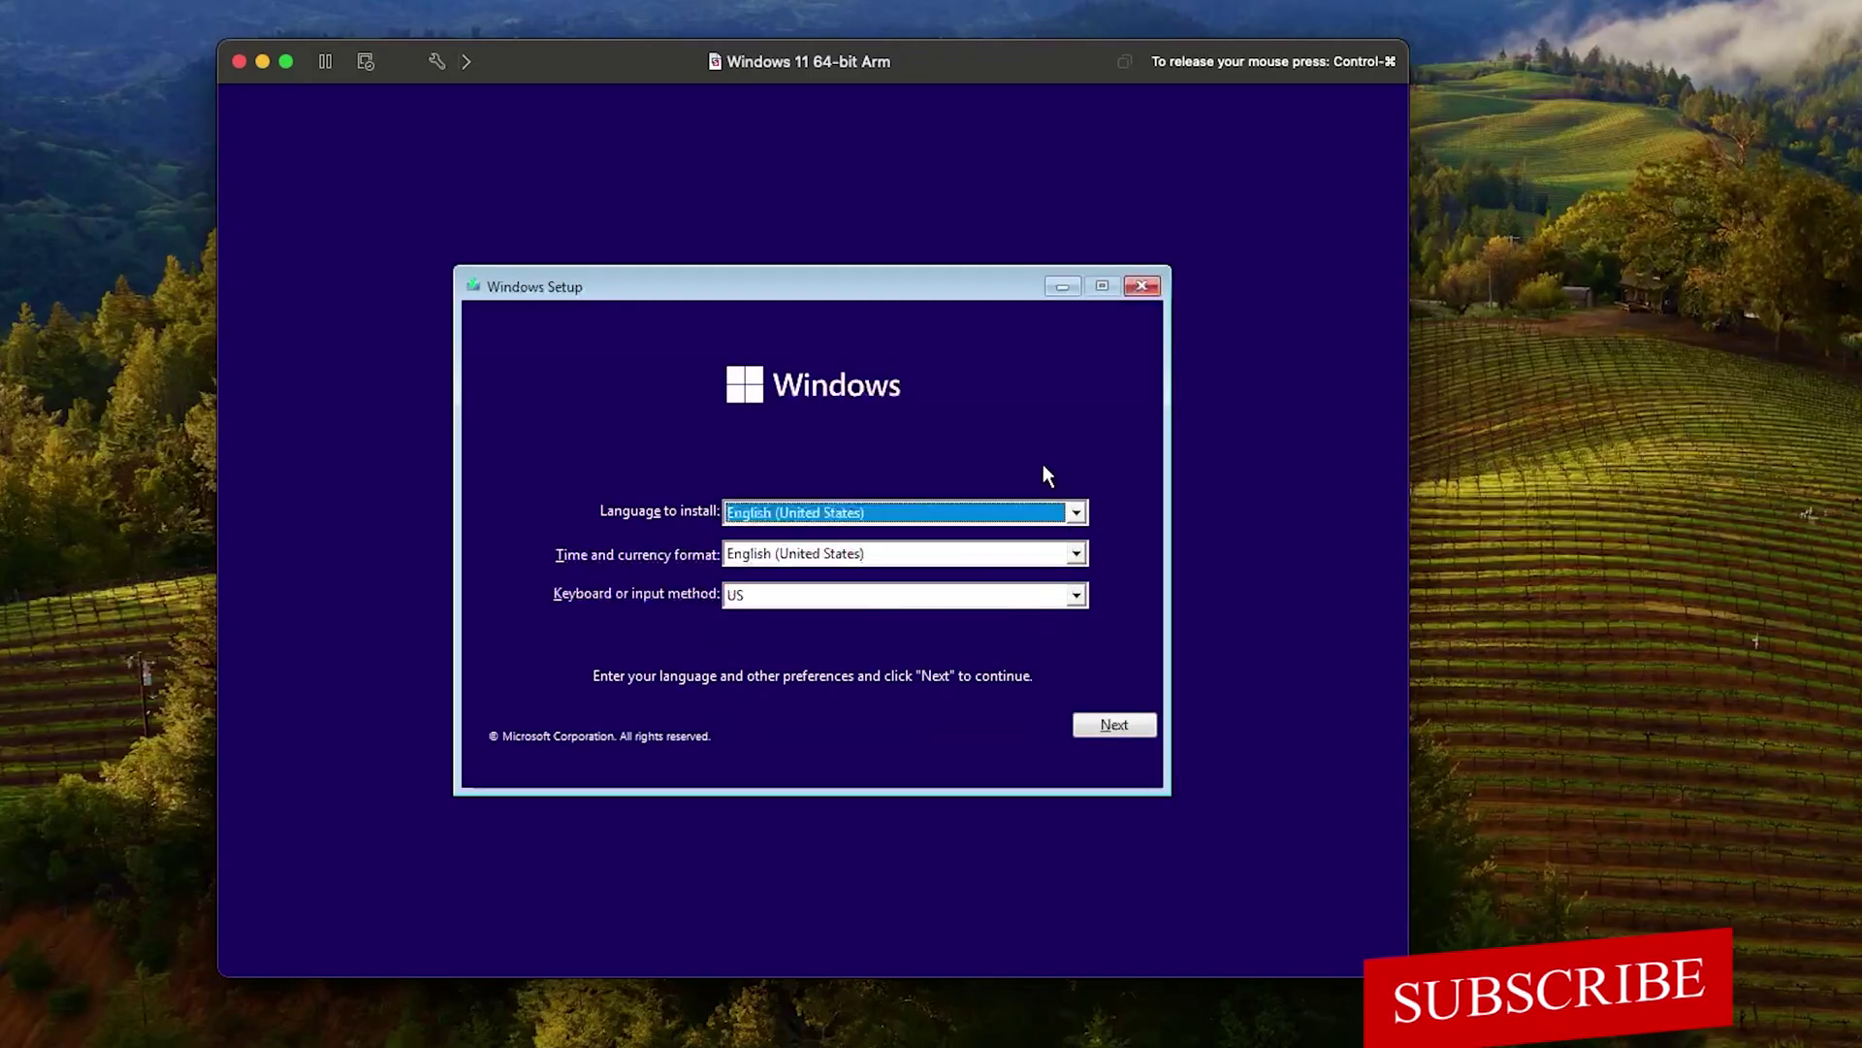
{"action": "left_click", "coordinate": [1137, 731]}
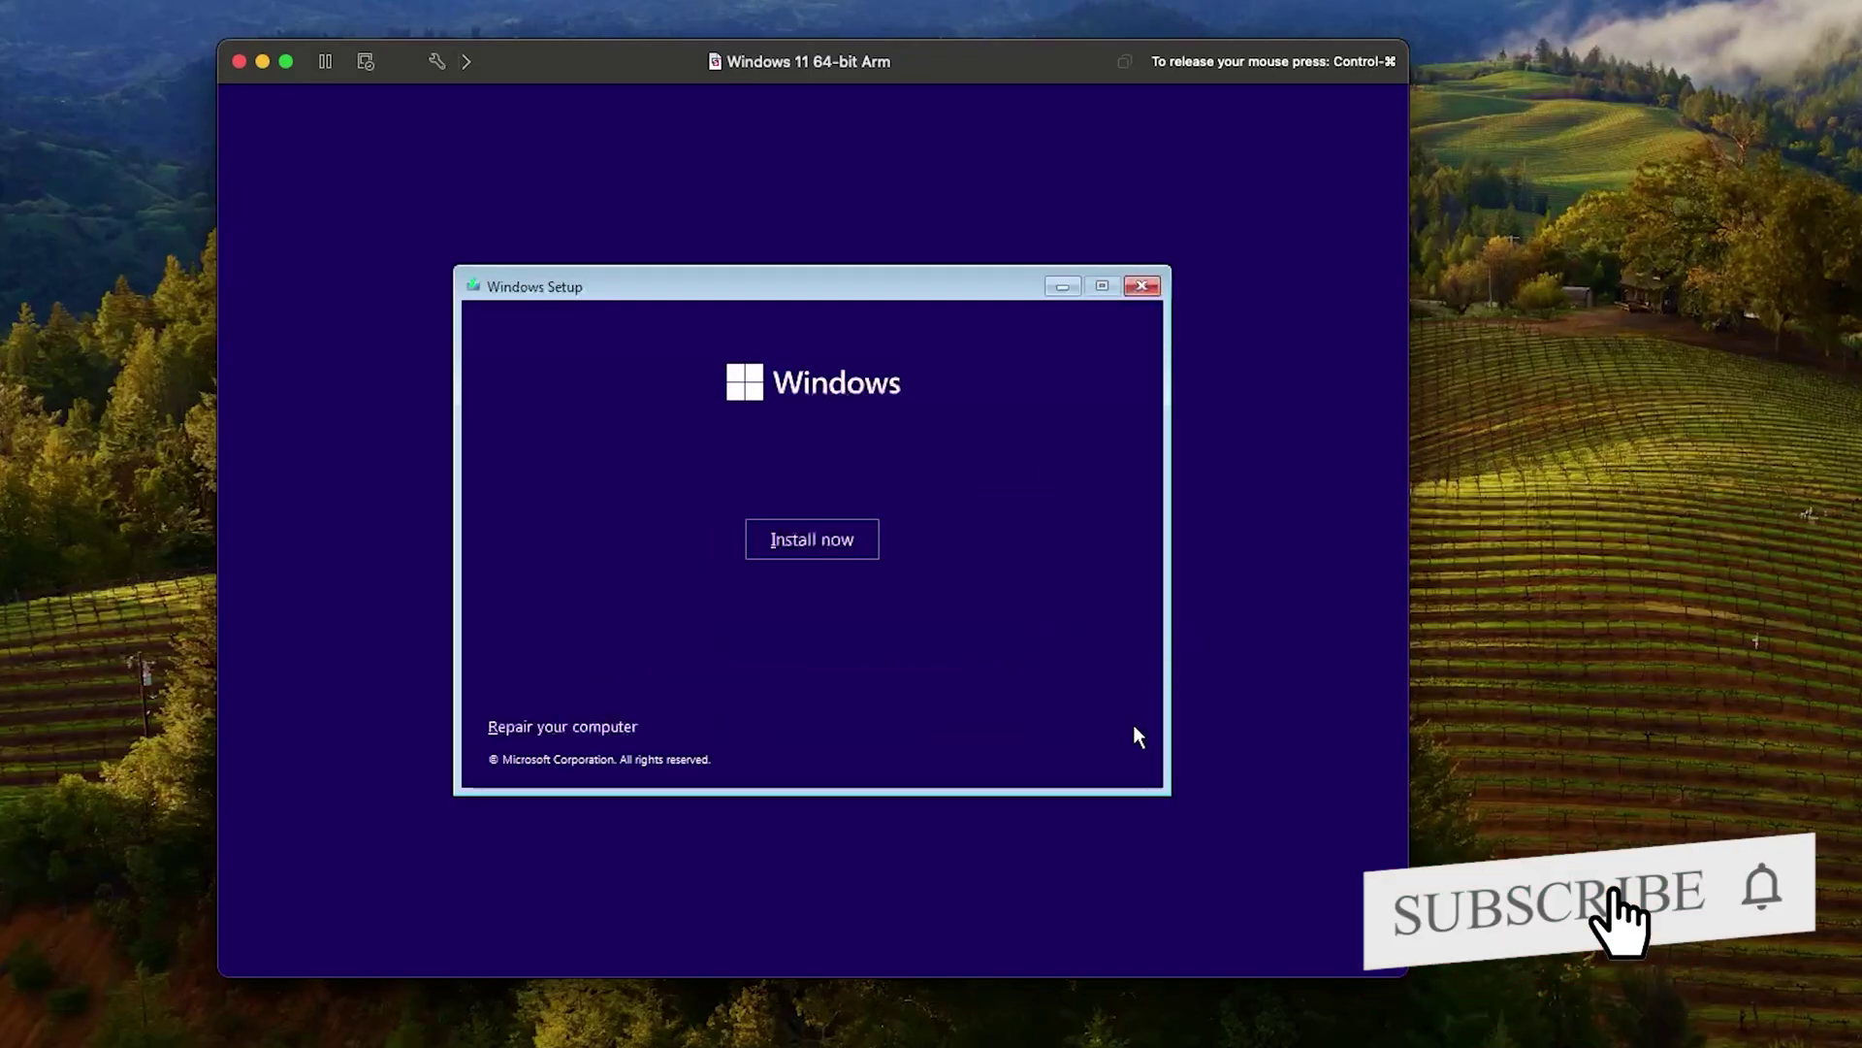
{"action": "left_click", "coordinate": [813, 540]}
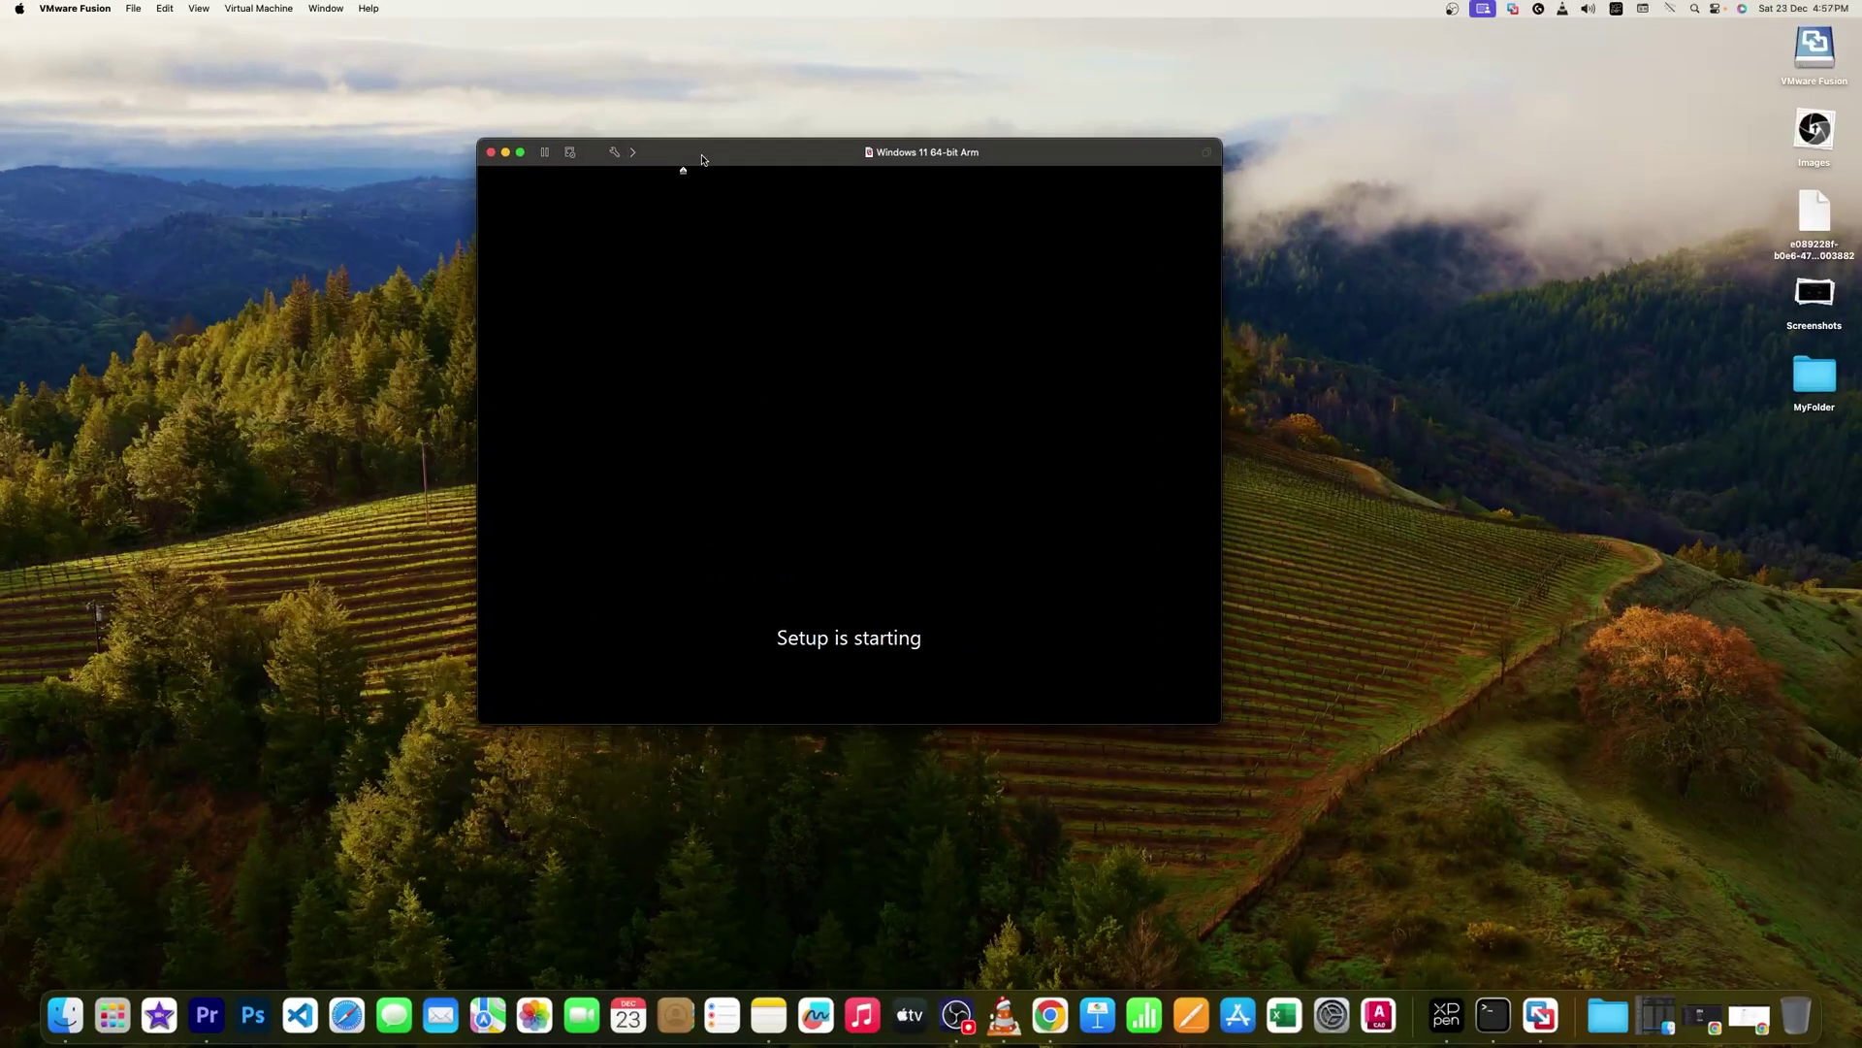
{"action": "key", "text": "ctrl+super+f"}
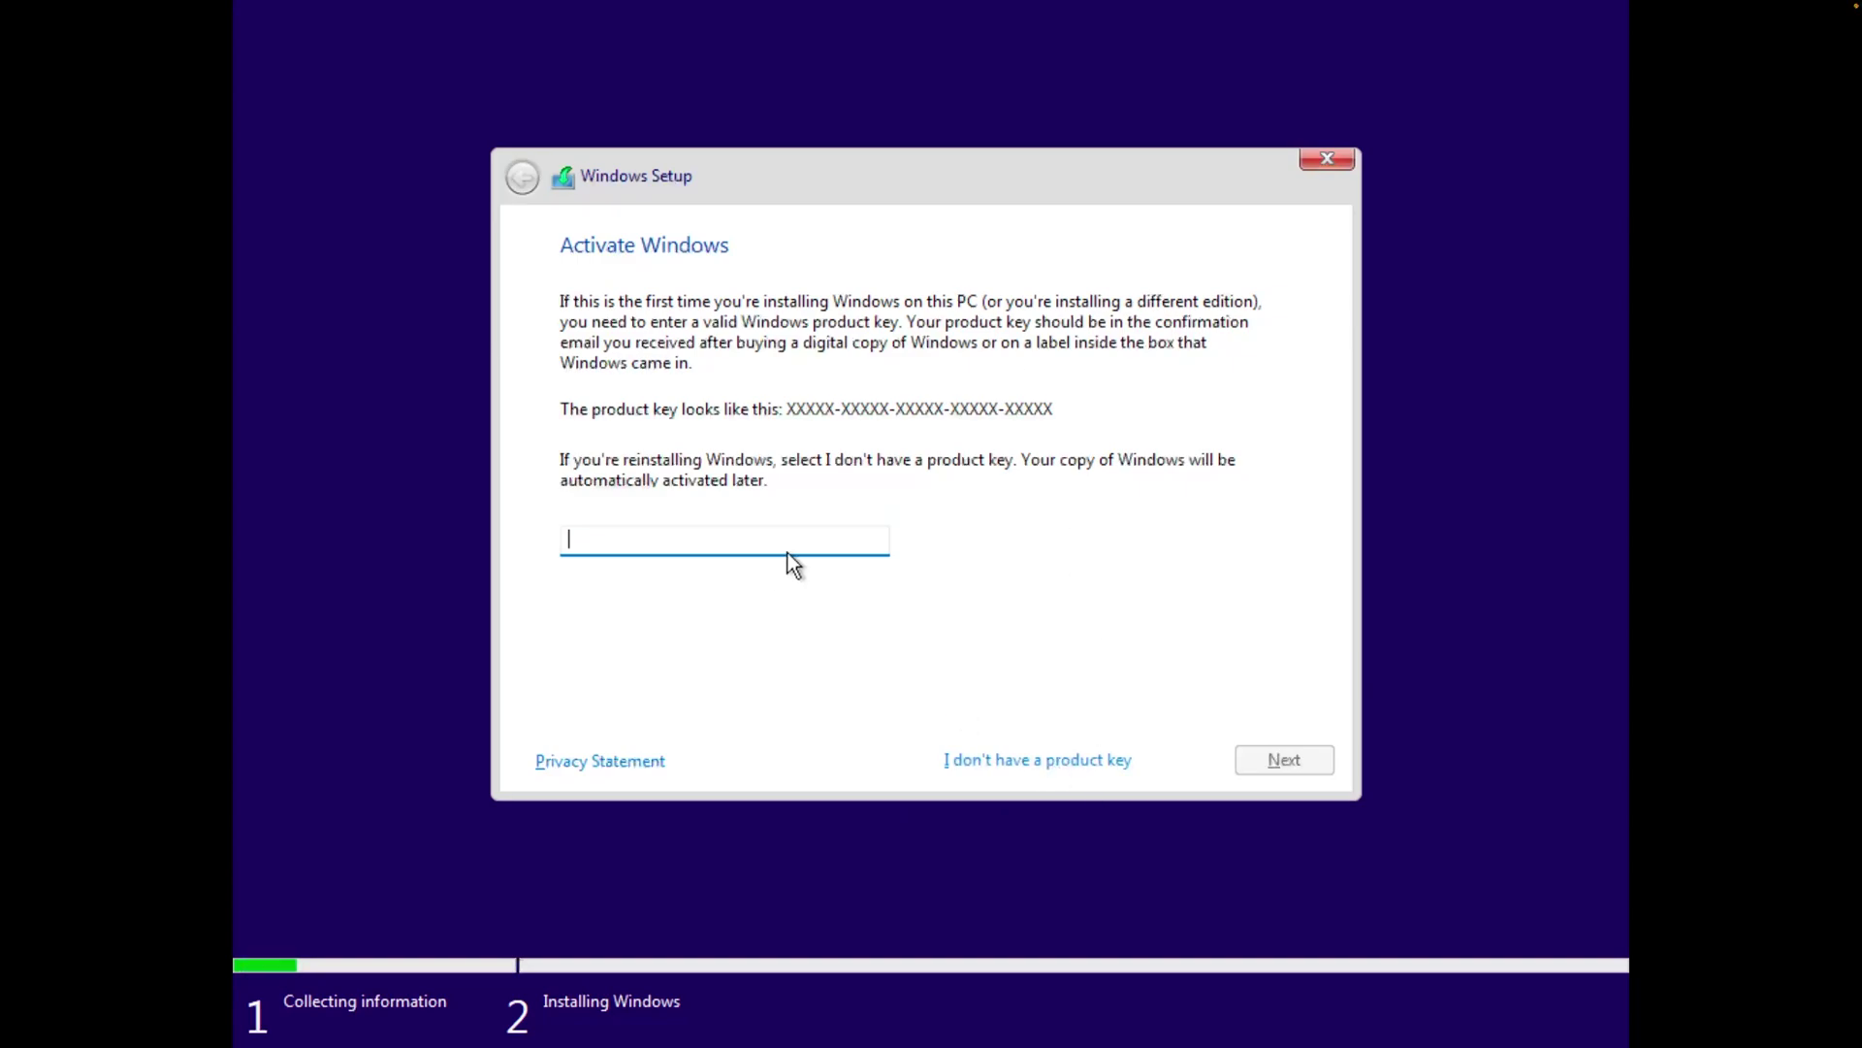
Skip the product key and choose Windows 11 Pro. Accept the license and run a Custom install on the drive
{"action": "left_click", "coordinate": [1145, 765]}
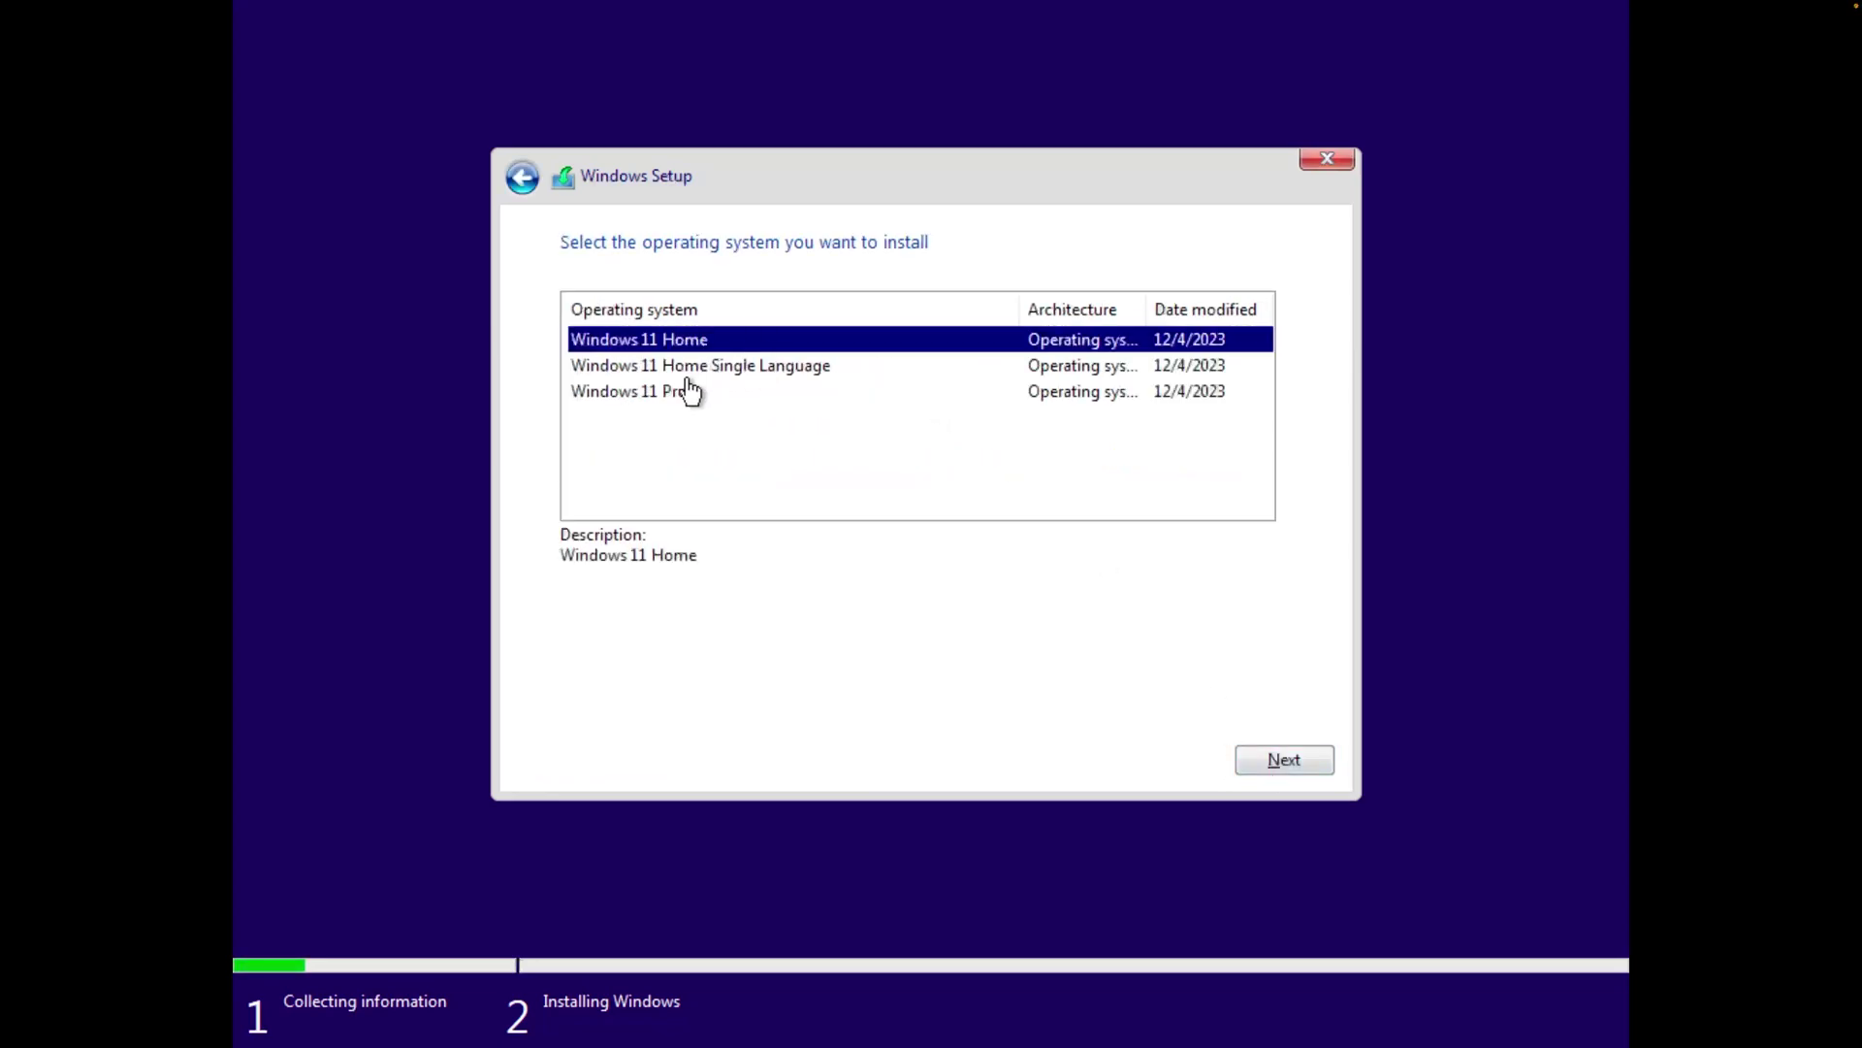
{"action": "left_click", "coordinate": [679, 392]}
{"action": "left_click", "coordinate": [1298, 757]}
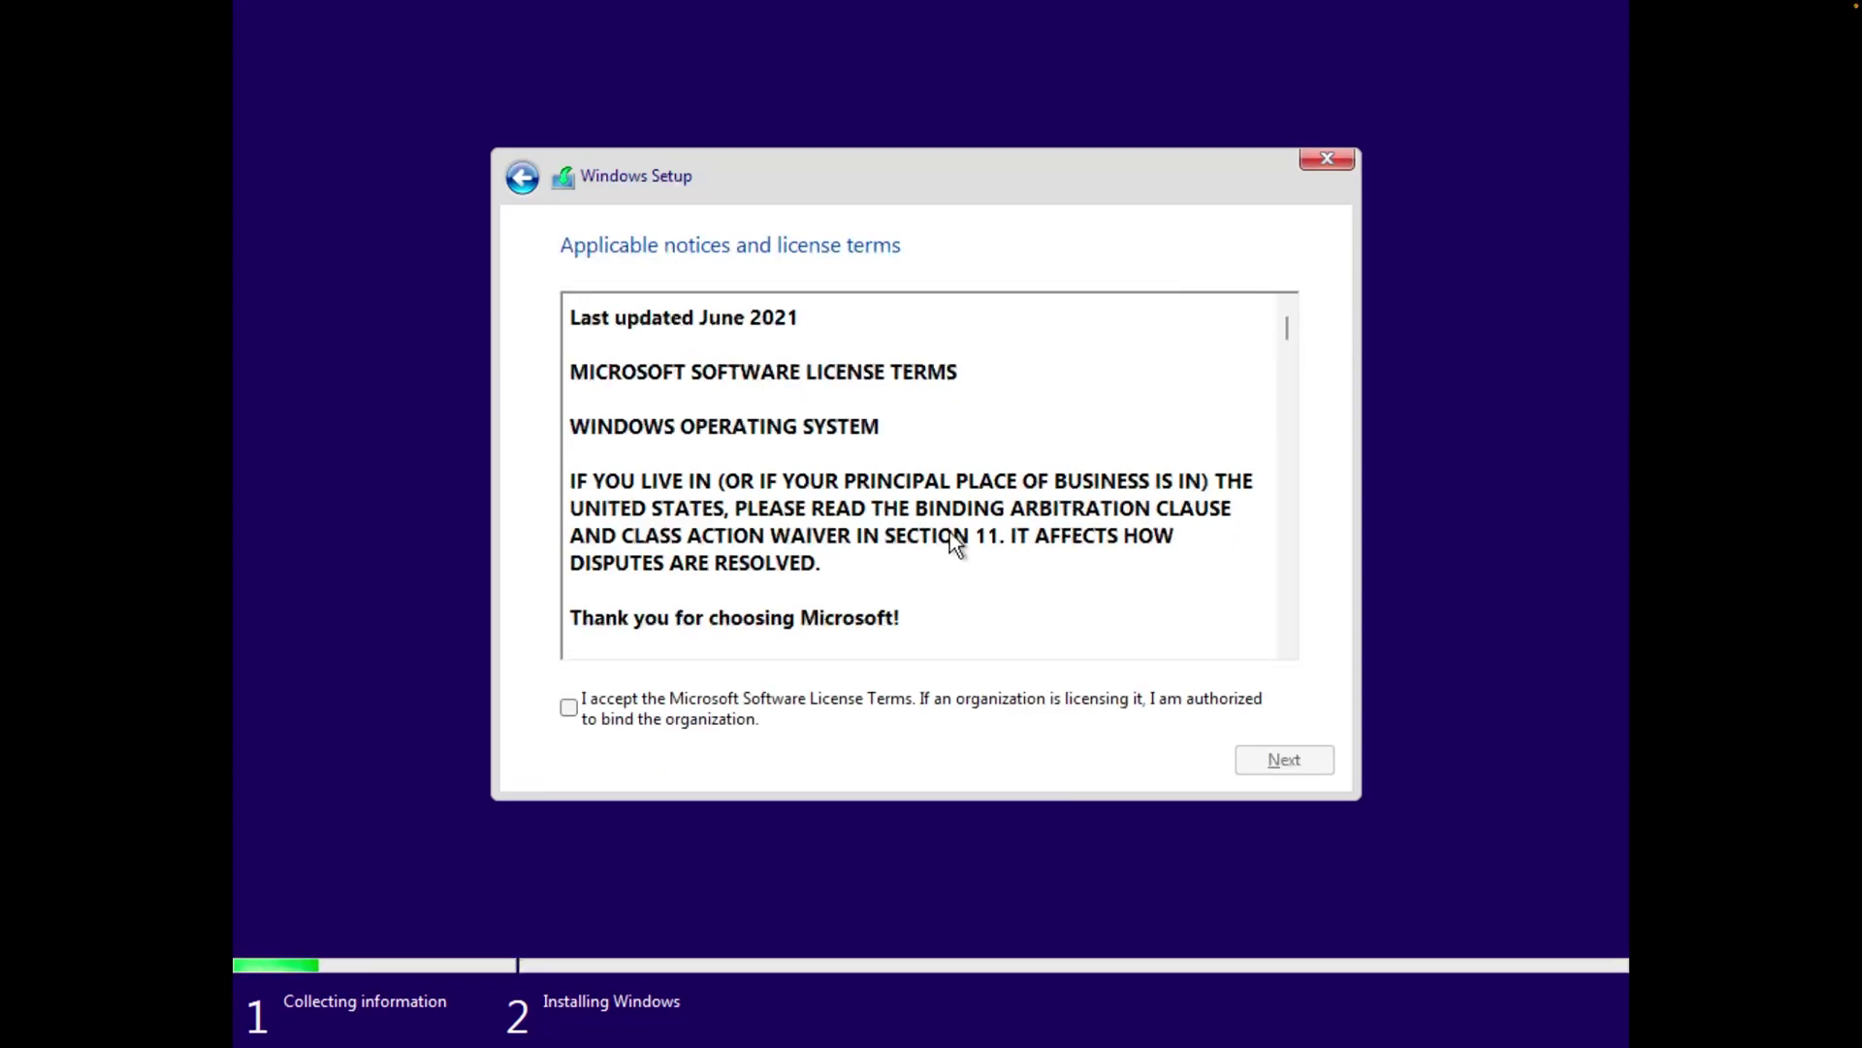
{"action": "left_click", "coordinate": [789, 697]}
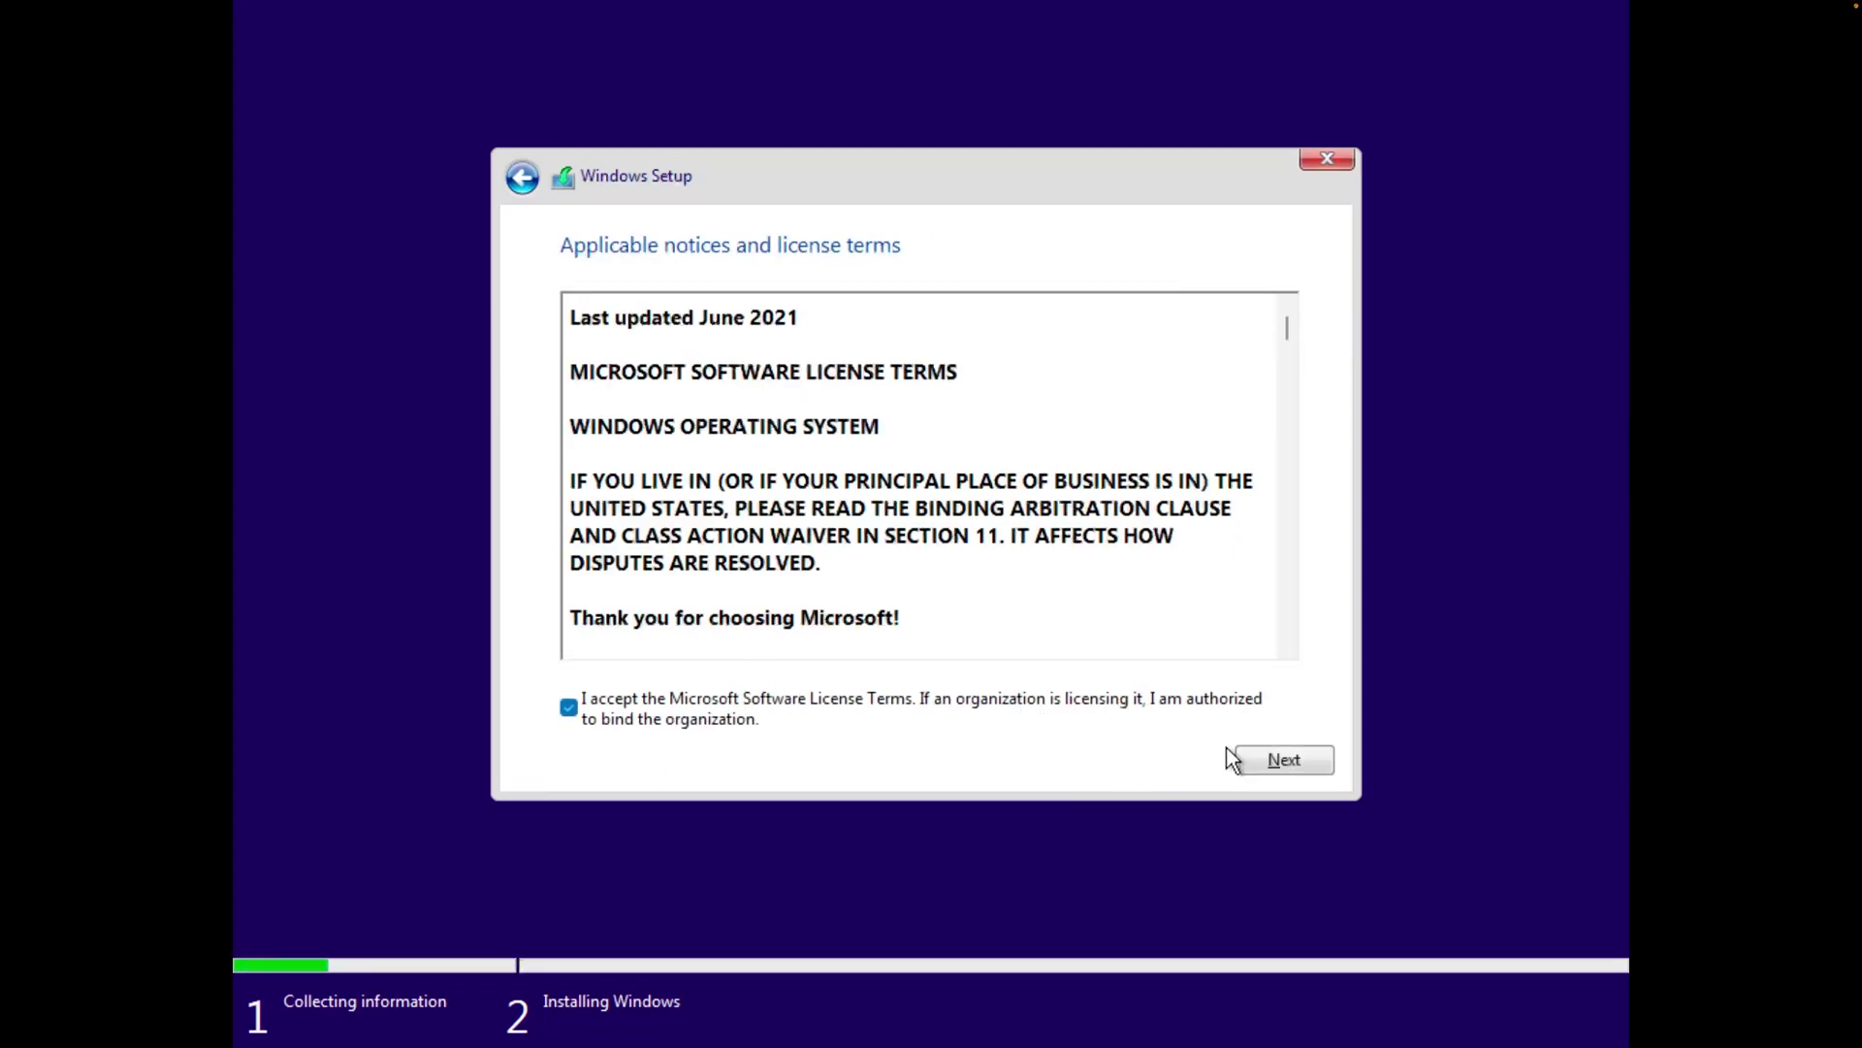
{"action": "left_click", "coordinate": [1261, 757]}
{"action": "left_click", "coordinate": [826, 485]}
{"action": "left_click", "coordinate": [1296, 761]}
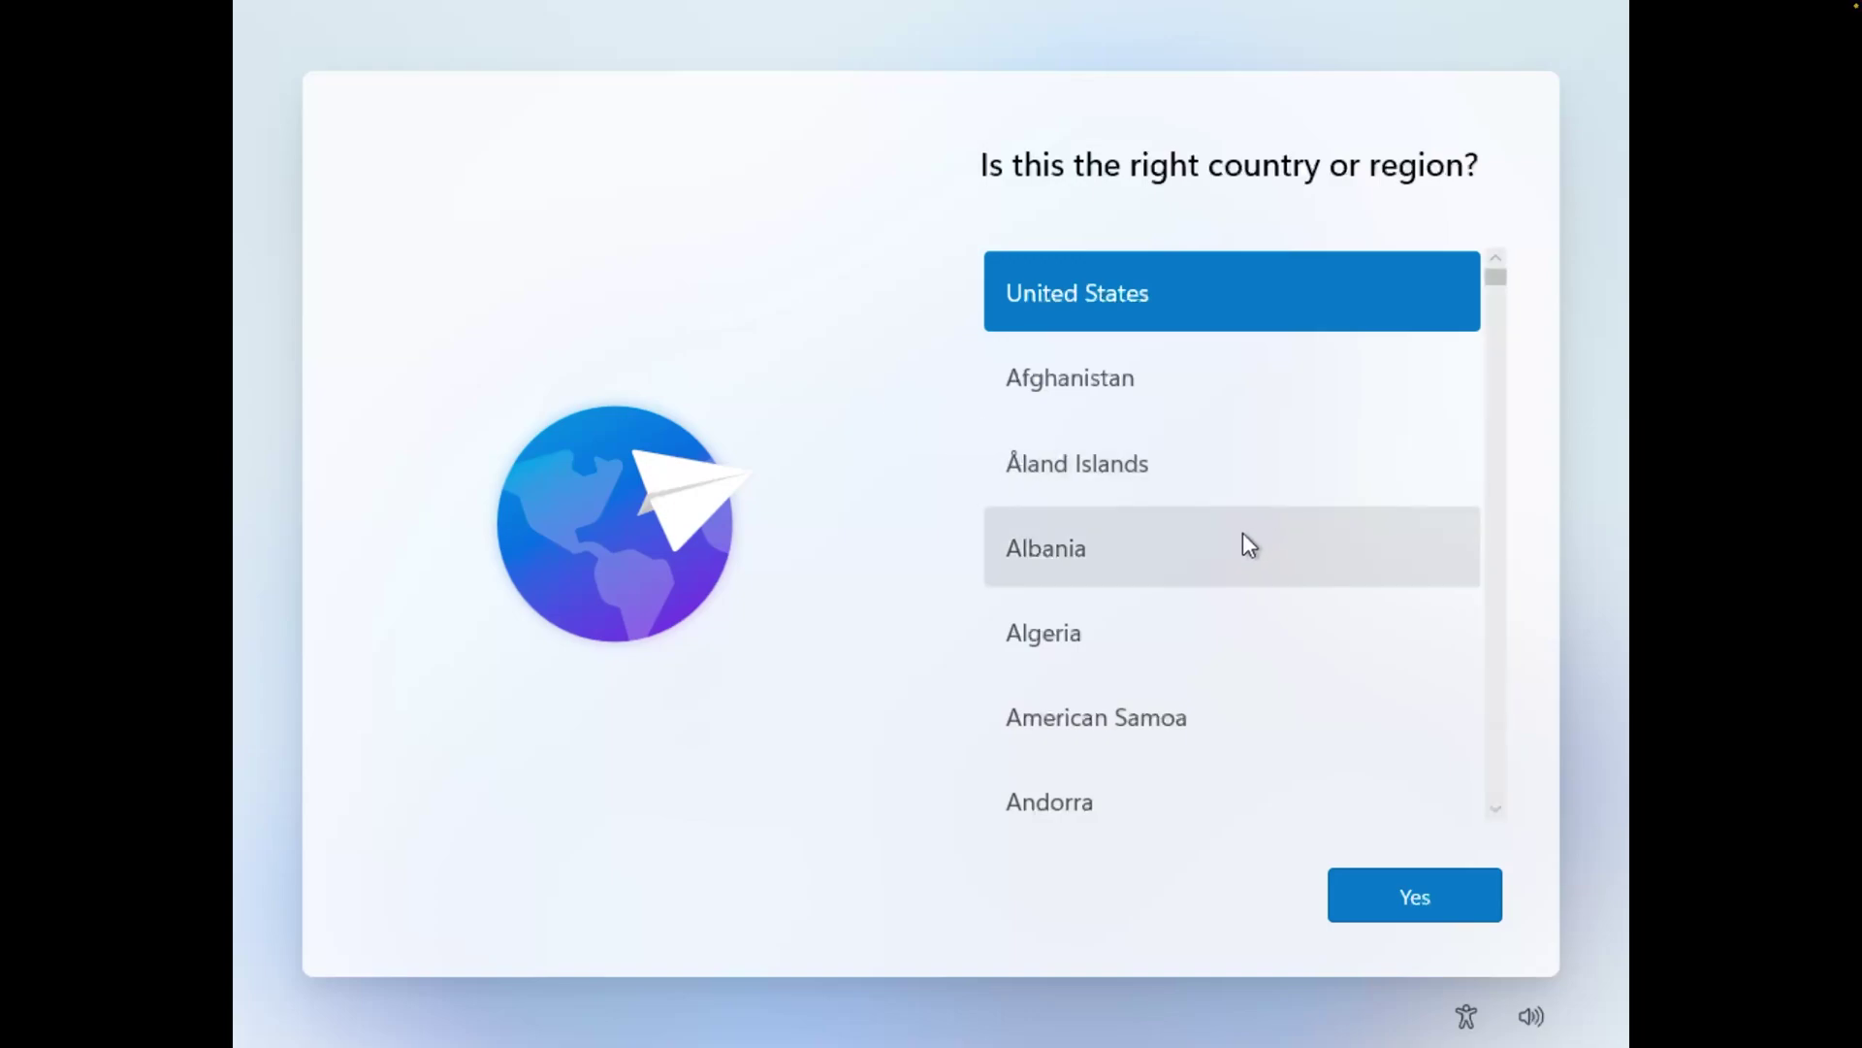
Choose India as the country or region and English (India) as the keyboard layout
{"action": "scroll", "coordinate": [1239, 545], "scroll_direction": "down", "scroll_amount": 1}
{"action": "scroll", "coordinate": [1240, 546], "scroll_direction": "up", "scroll_amount": 1}
{"action": "scroll", "coordinate": [1246, 548], "scroll_direction": "down", "scroll_amount": 5}
{"action": "scroll", "coordinate": [1246, 548], "scroll_direction": "up", "scroll_amount": 4}
{"action": "scroll", "coordinate": [1245, 546], "scroll_direction": "down", "scroll_amount": 20}
{"action": "scroll", "coordinate": [1249, 546], "scroll_direction": "down", "scroll_amount": 15}
{"action": "scroll", "coordinate": [1203, 485], "scroll_direction": "up", "scroll_amount": 2}
{"action": "left_click", "coordinate": [1184, 374]}
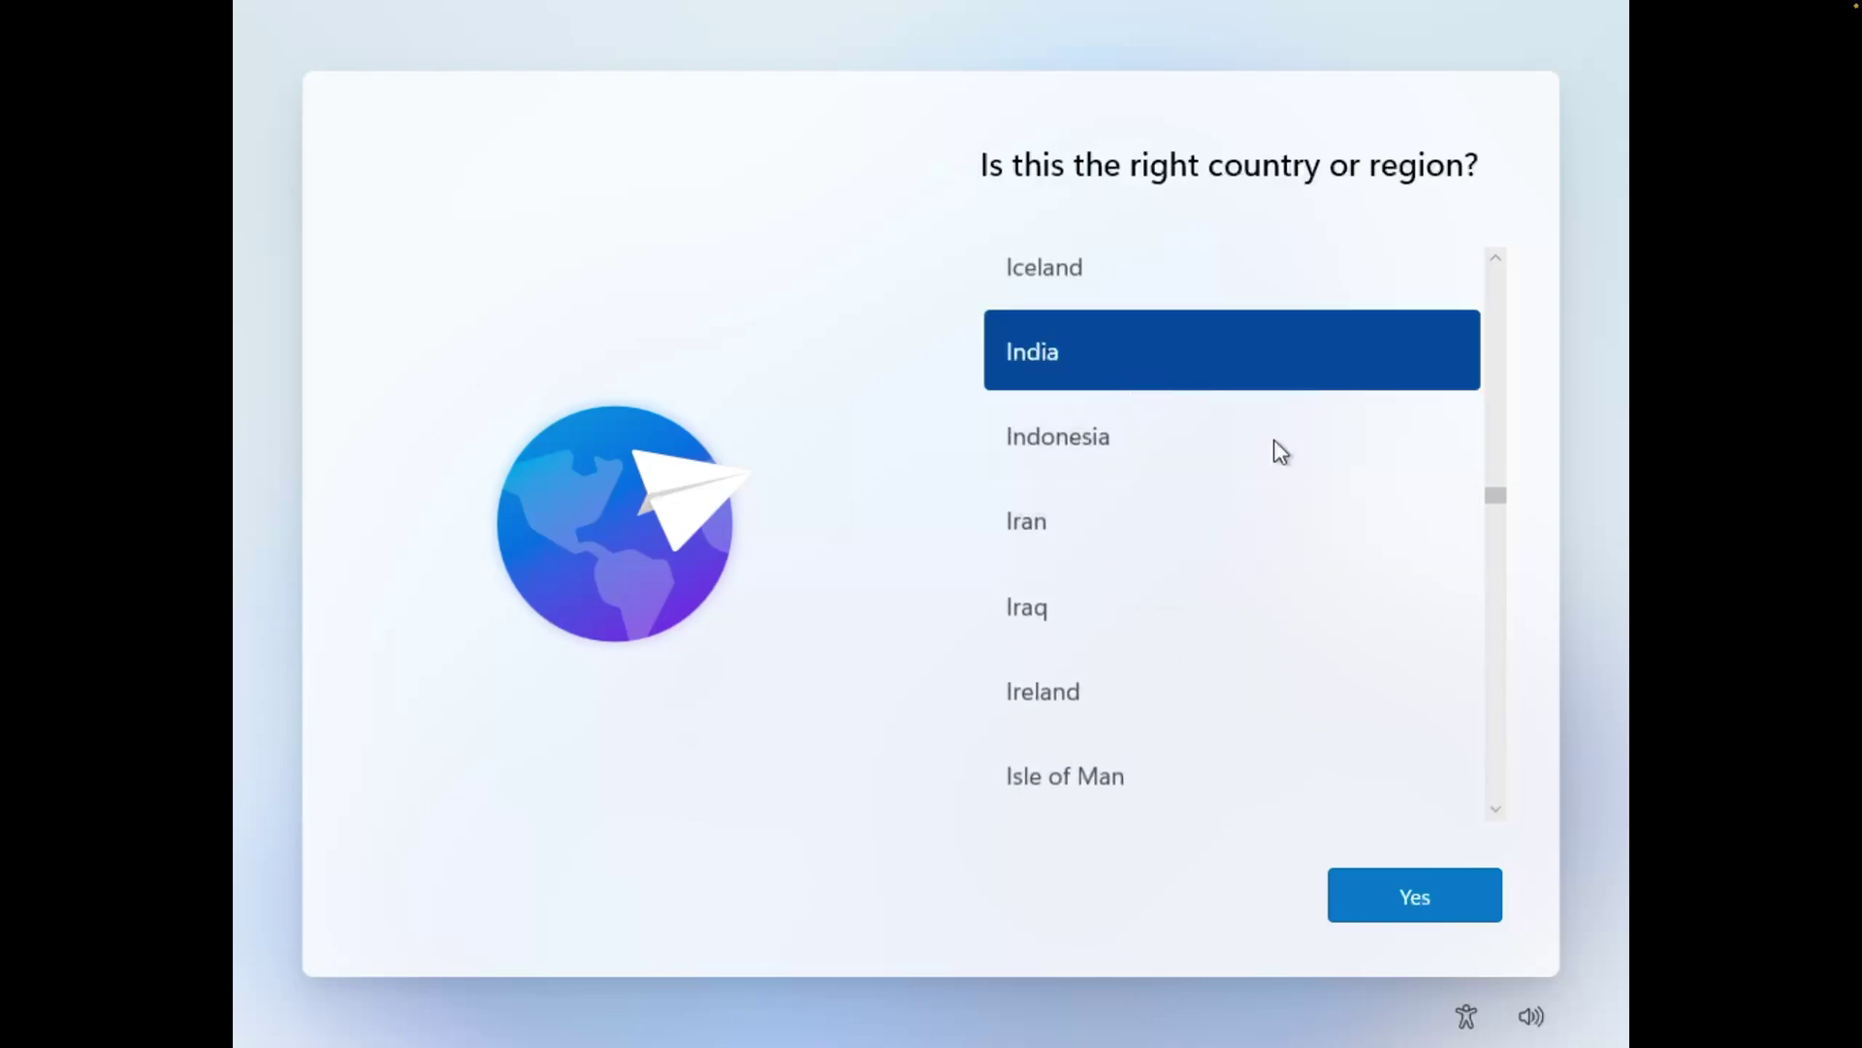
{"action": "left_click", "coordinate": [1434, 902]}
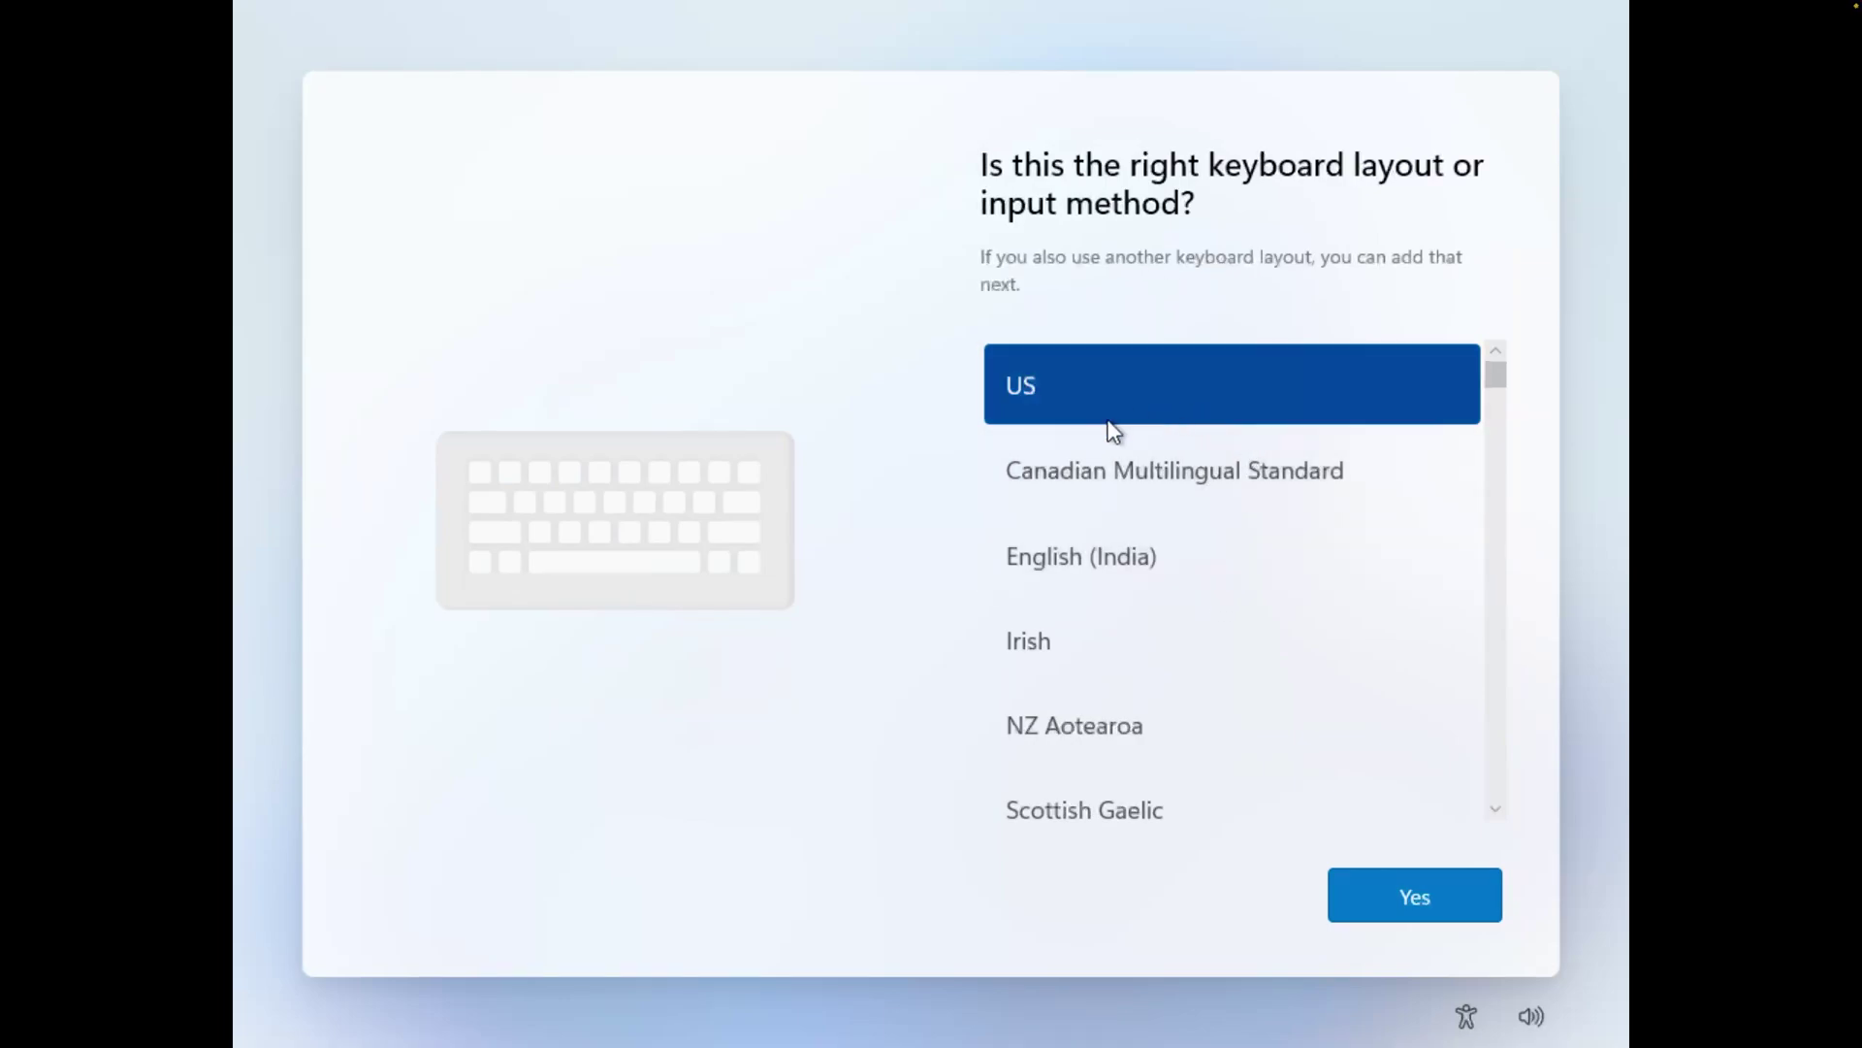
{"action": "left_click", "coordinate": [1162, 553]}
{"action": "left_click", "coordinate": [1414, 910]}
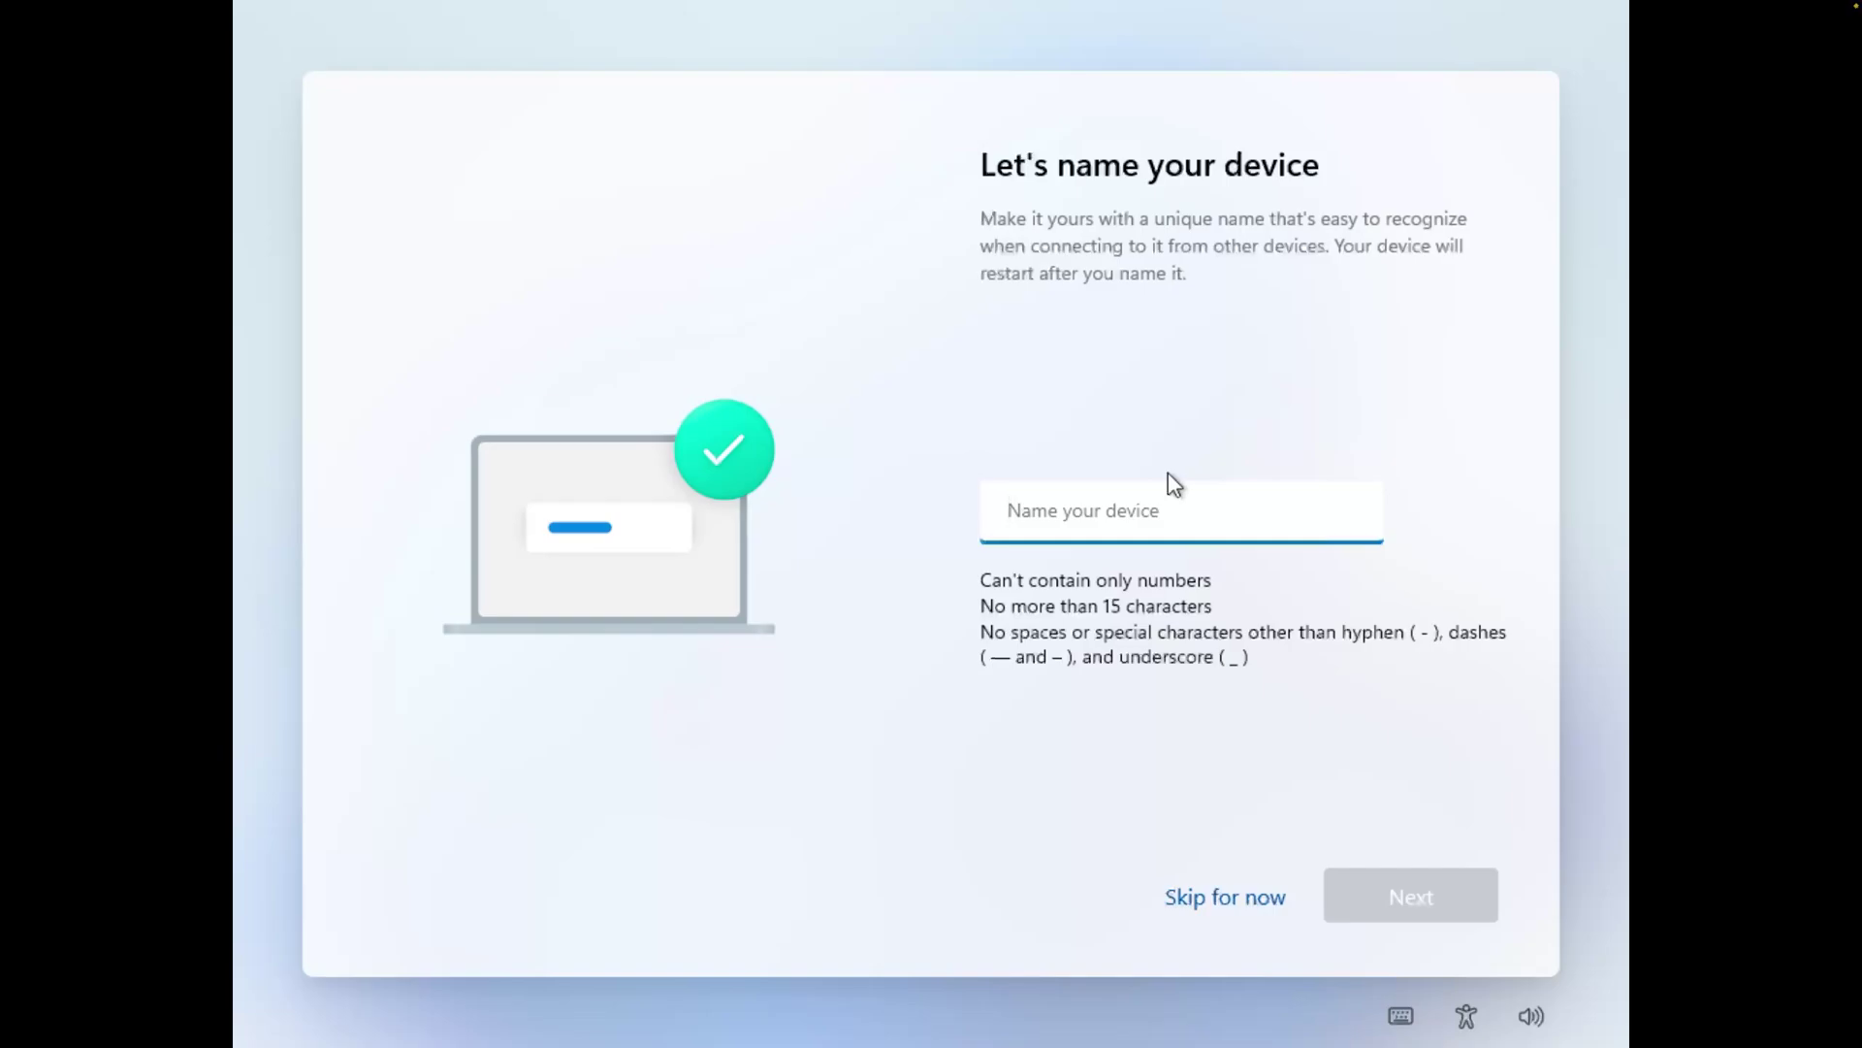
Enter a name for the device and choose to sign in with a Microsoft account
{"action": "type", "text": "Negi"}
{"action": "left_click", "coordinate": [1379, 900]}
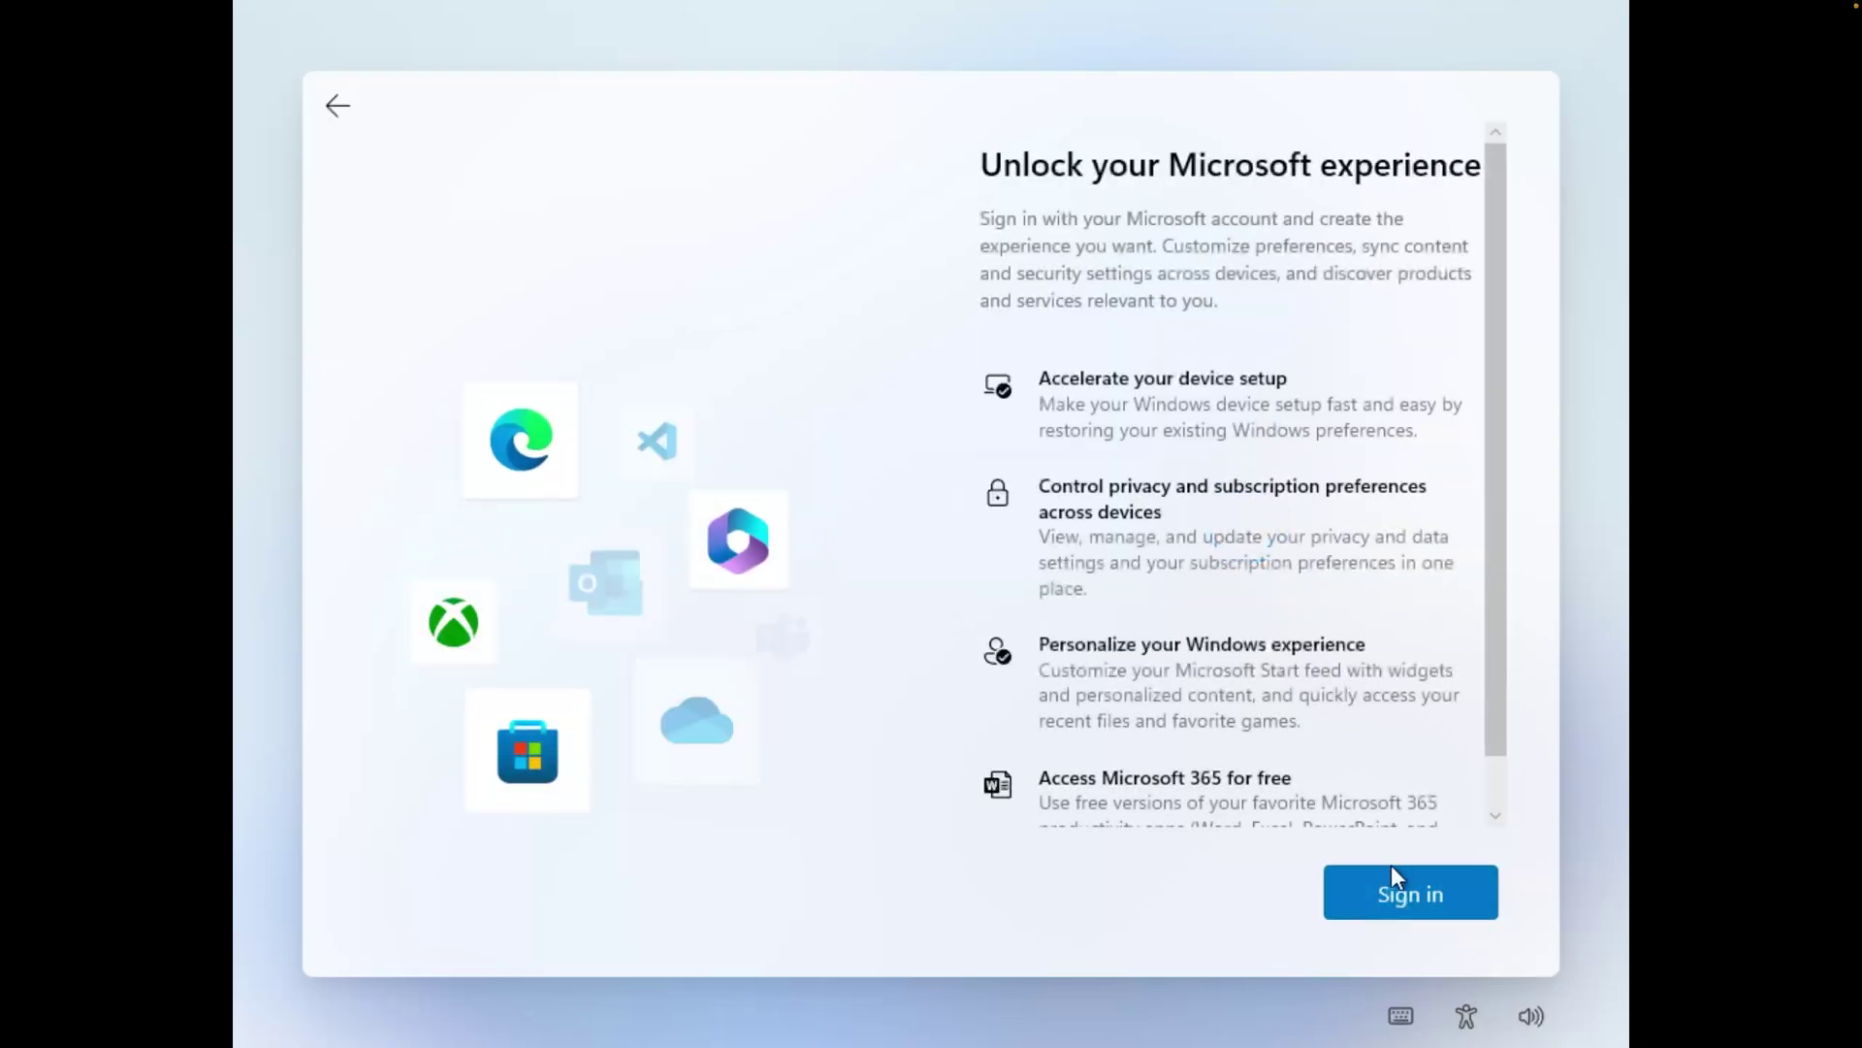
{"action": "scroll", "coordinate": [1381, 694], "scroll_direction": "down", "scroll_amount": 2}
{"action": "left_click", "coordinate": [1389, 893]}
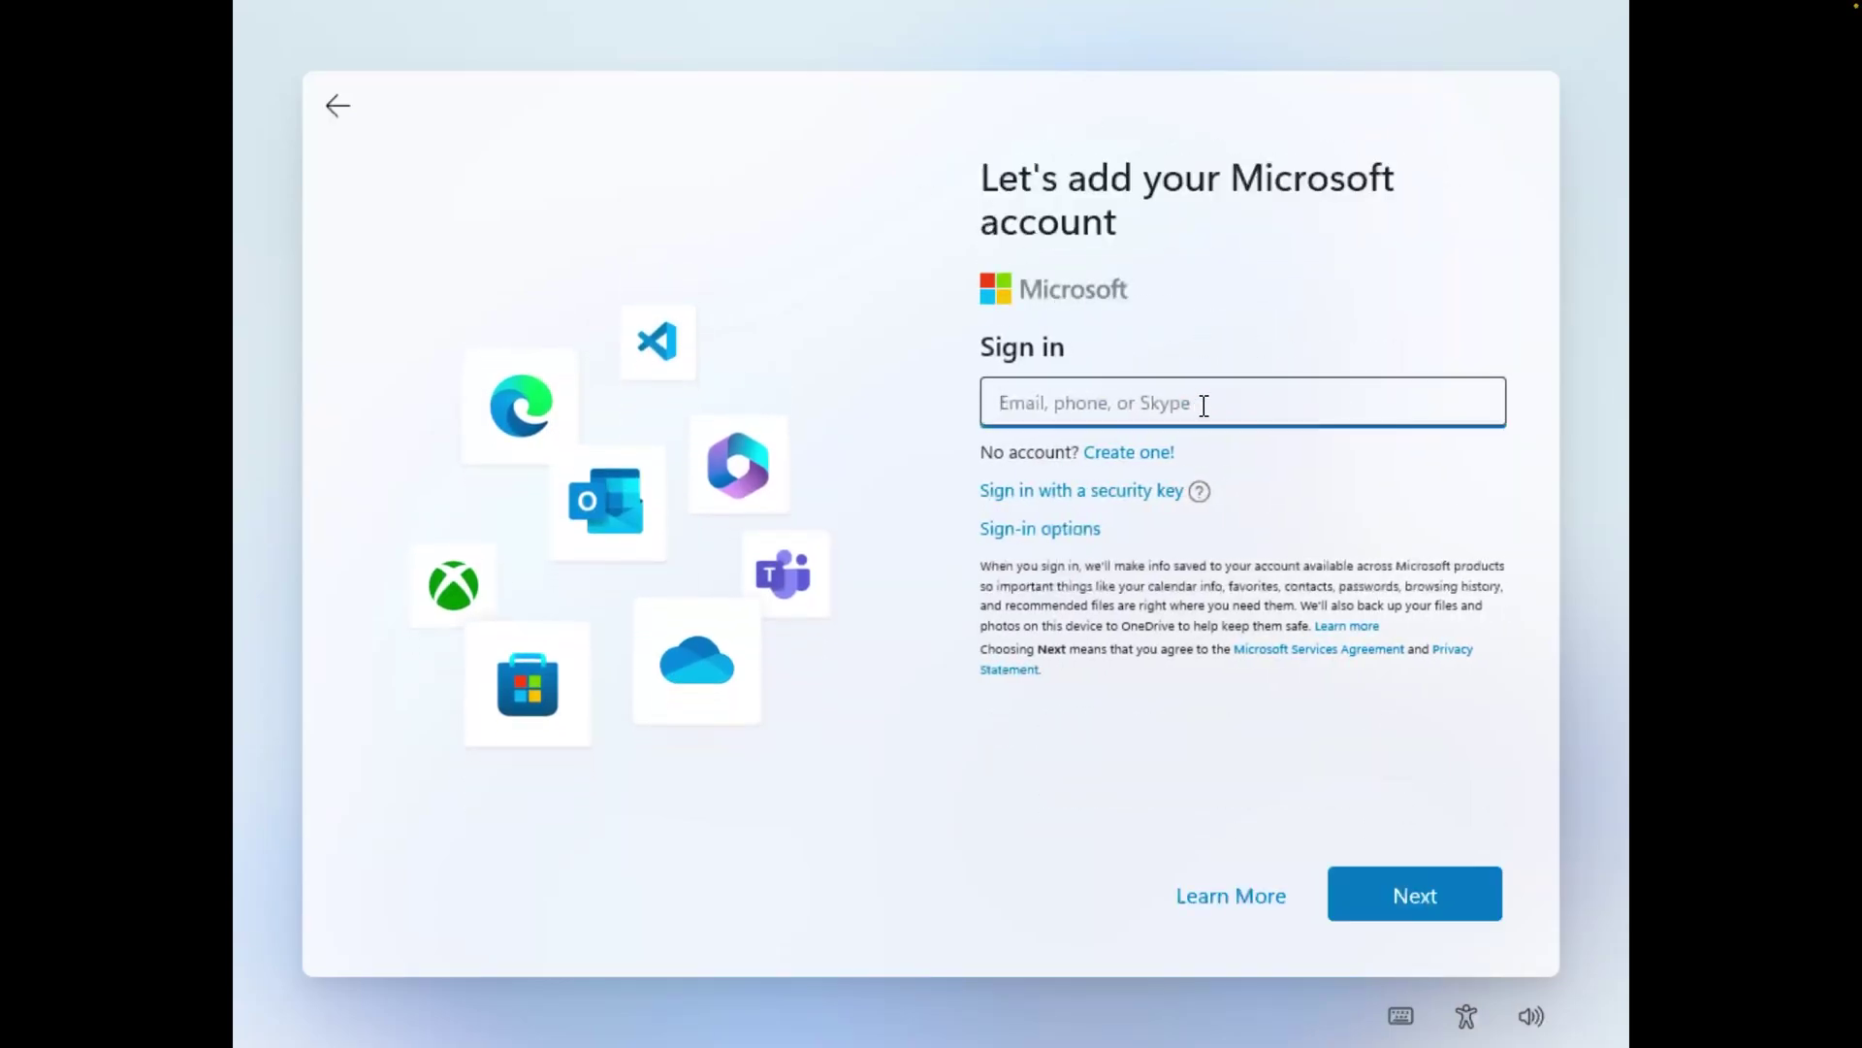
Submit the account e-mail and set up as a new PC instead of restoring a backup
{"action": "type", "text": "ad"}
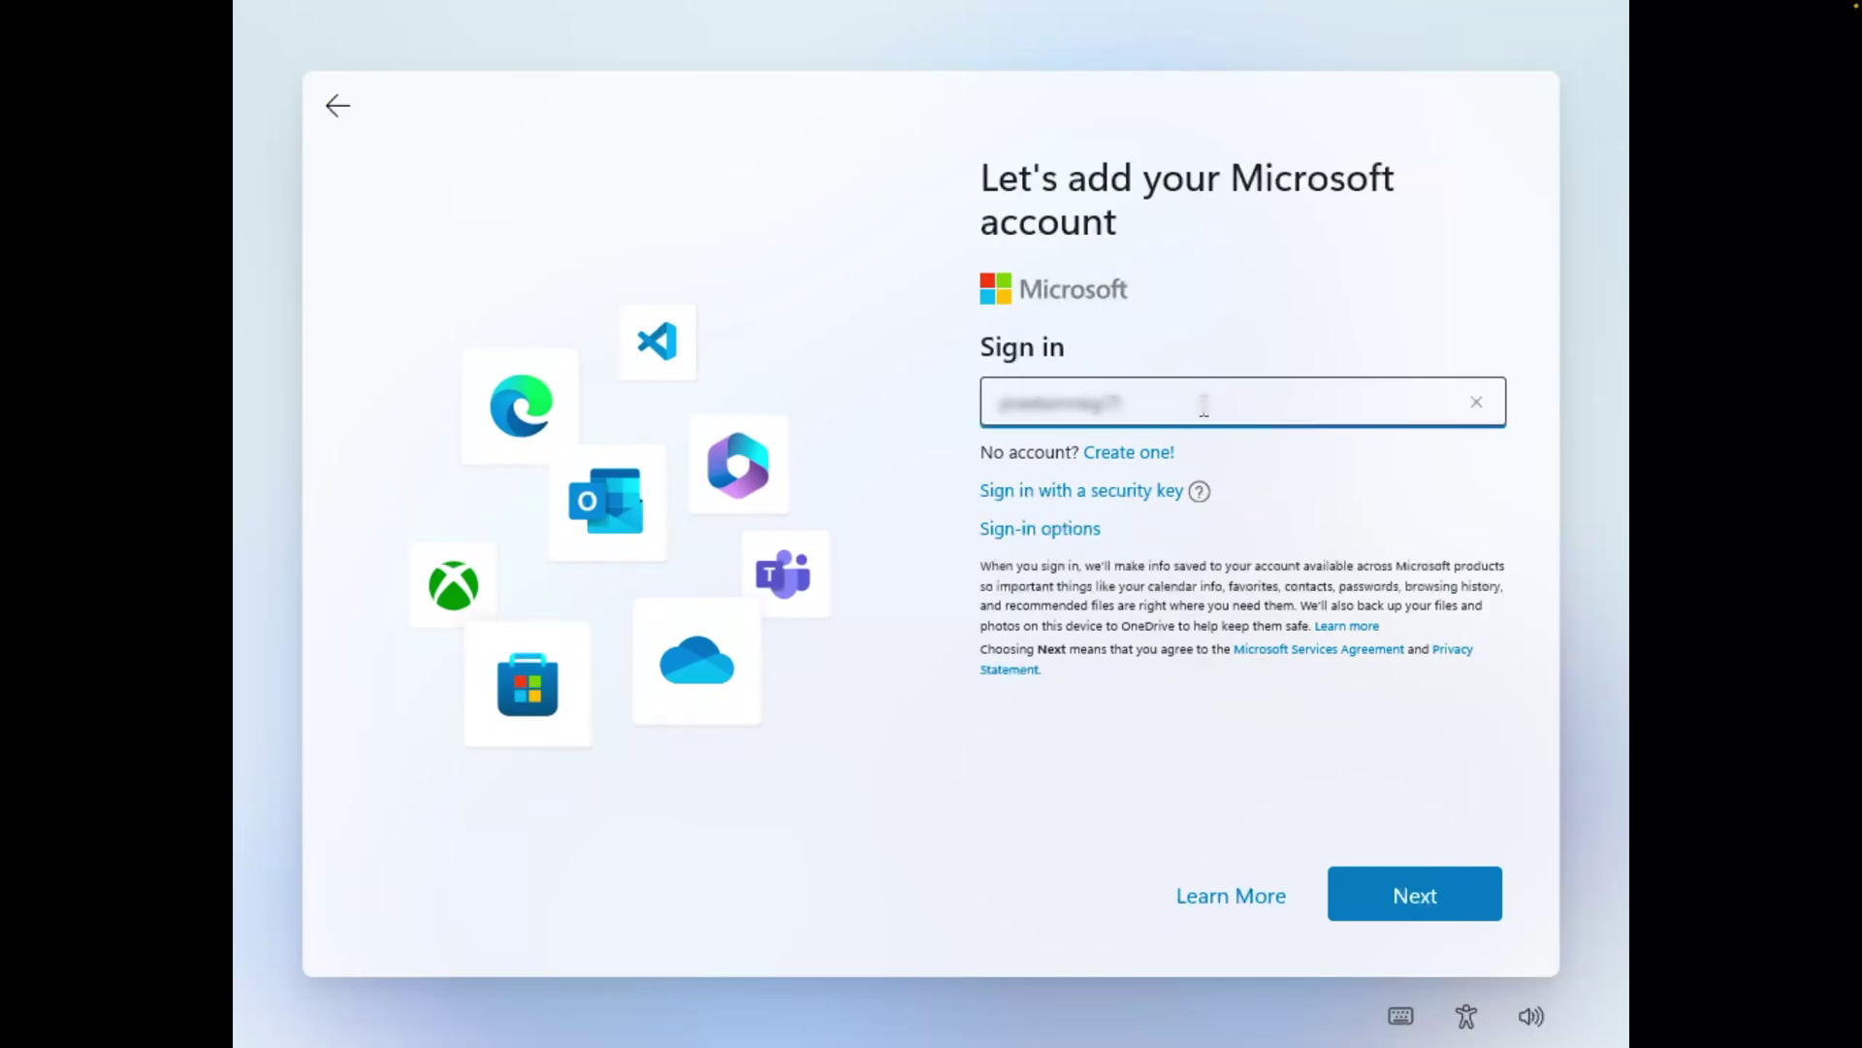
{"action": "key", "text": "Return"}
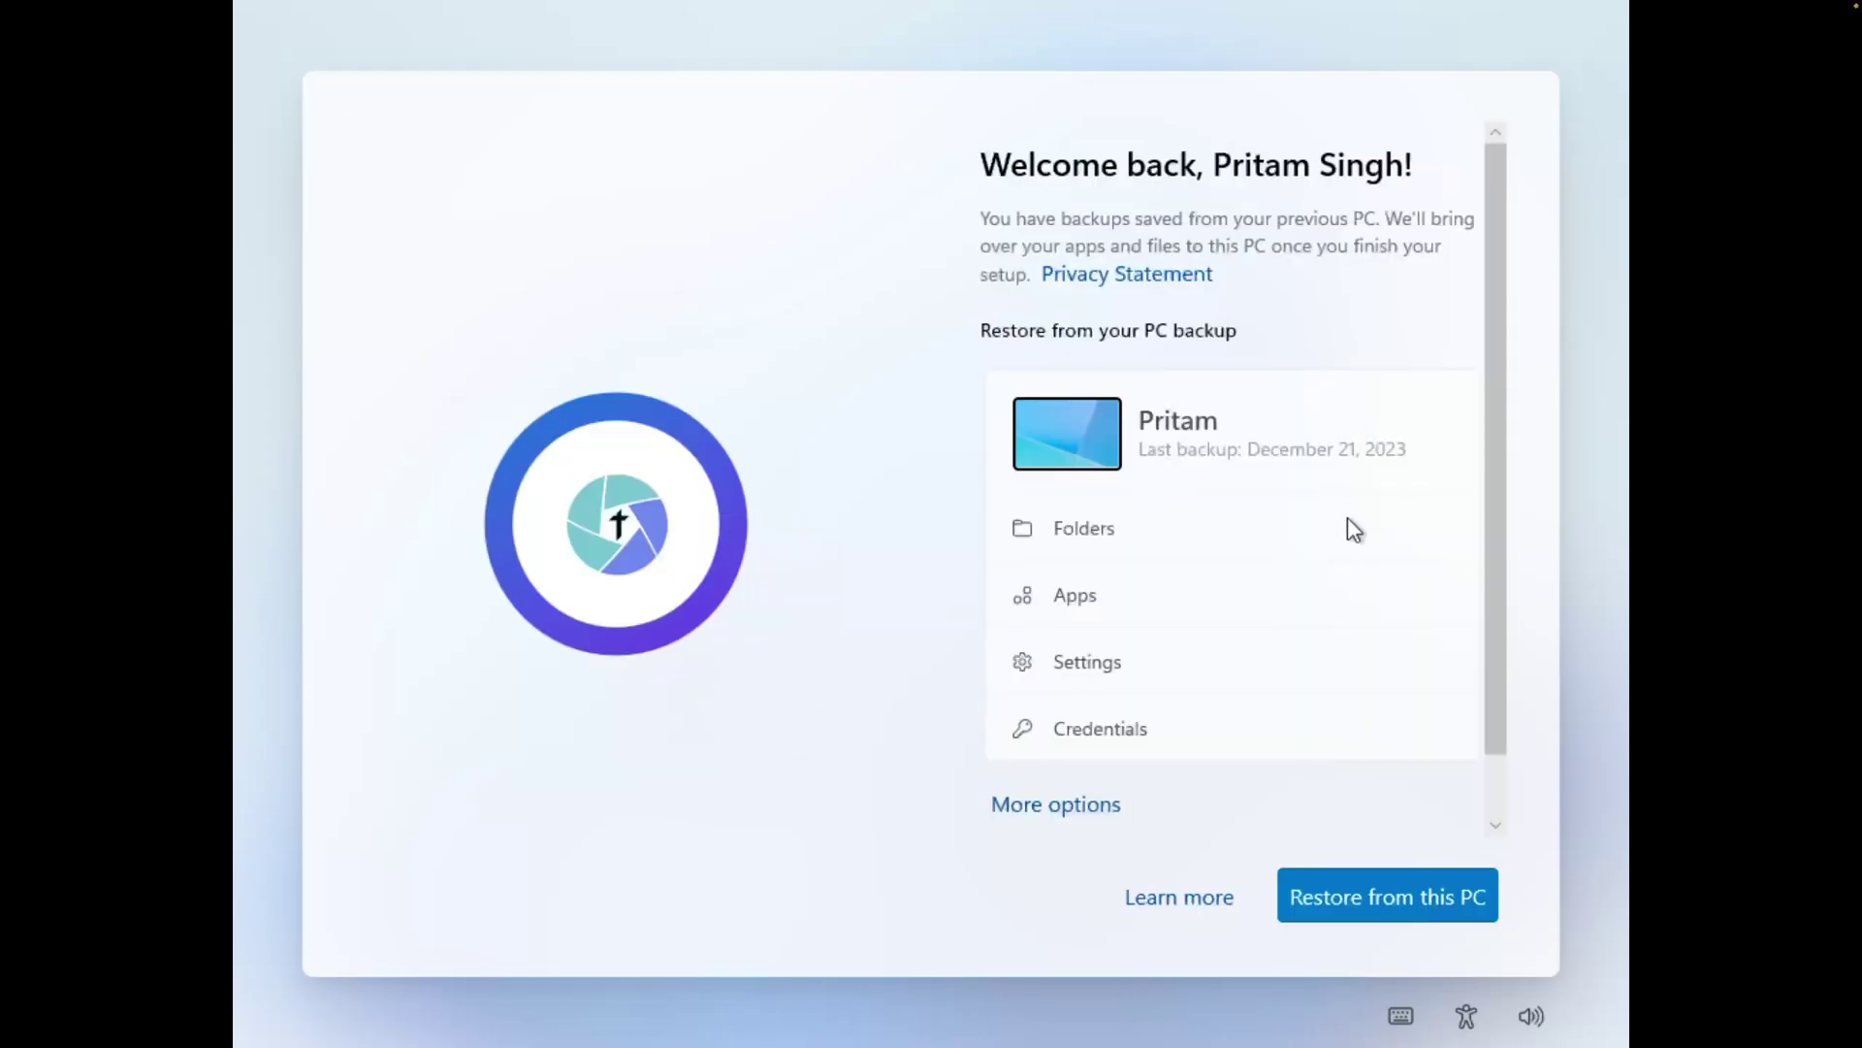
{"action": "scroll", "coordinate": [1351, 527], "scroll_direction": "down", "scroll_amount": 1}
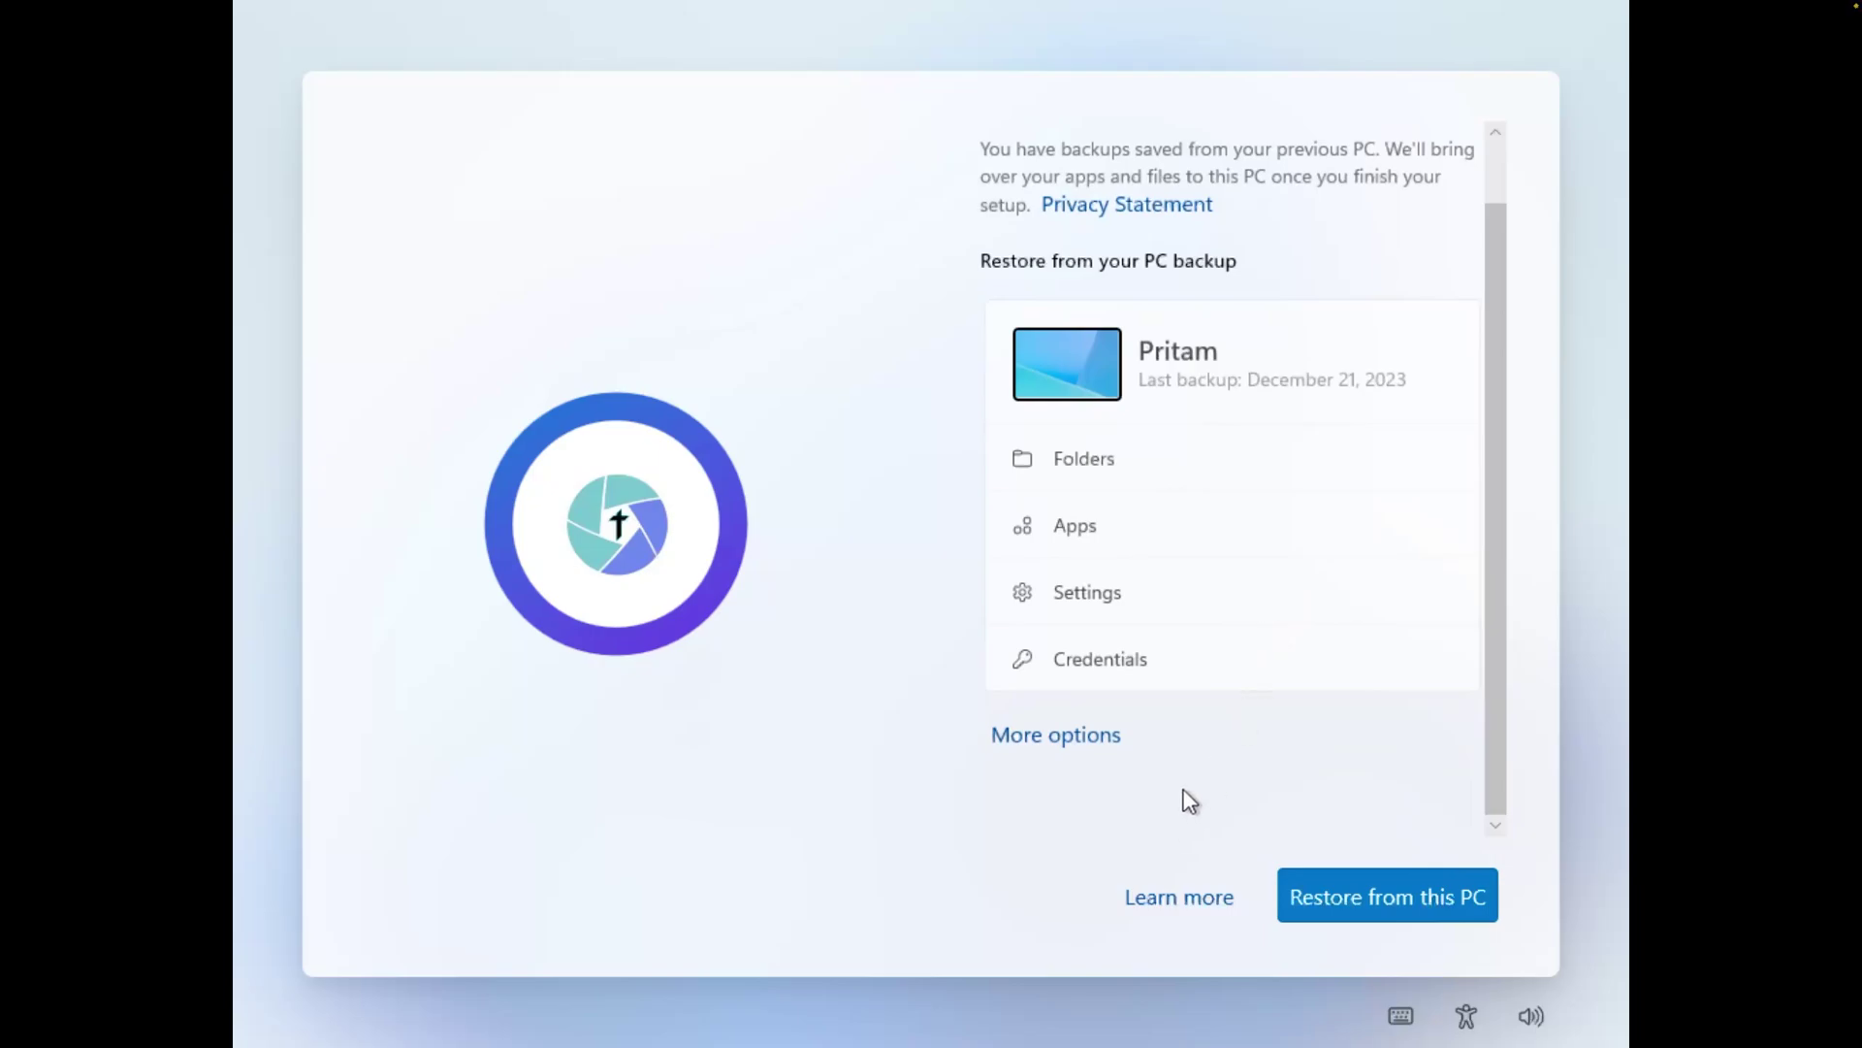
{"action": "scroll", "coordinate": [1203, 796], "scroll_direction": "up", "scroll_amount": 1}
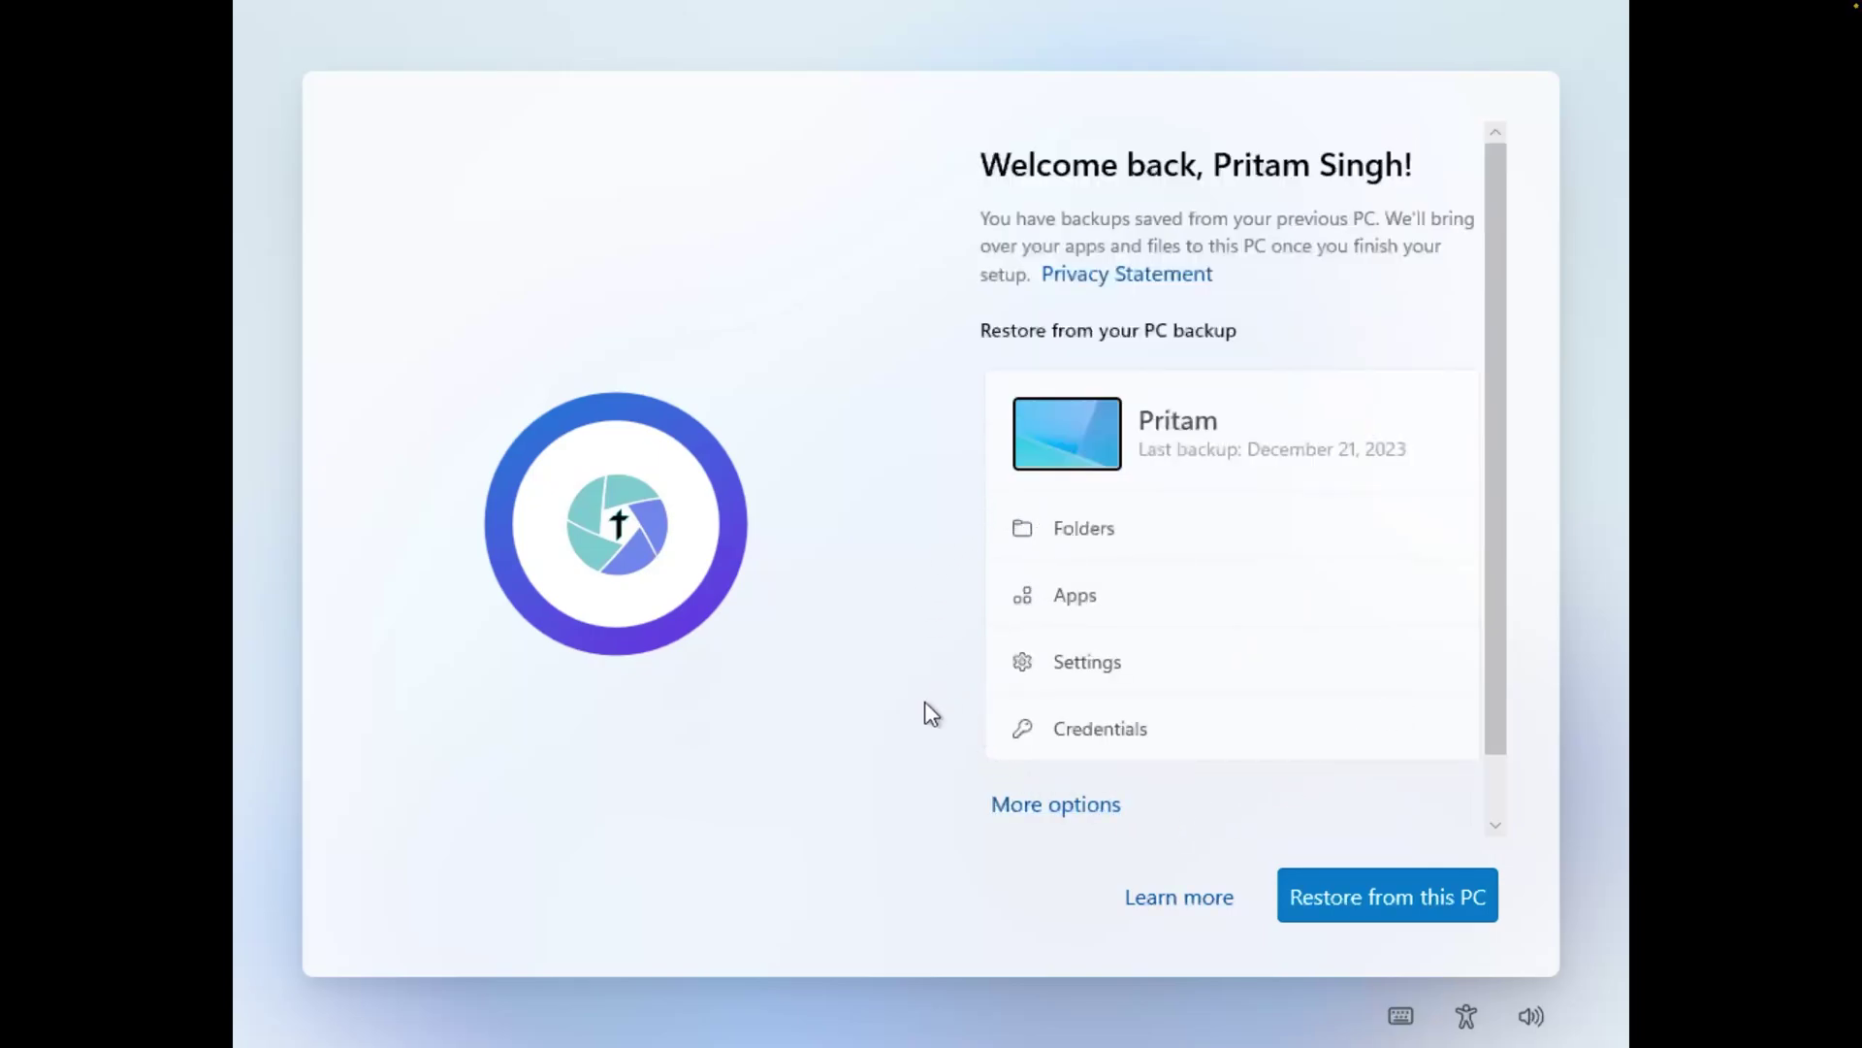
{"action": "left_click", "coordinate": [1075, 821]}
{"action": "left_click", "coordinate": [1189, 914]}
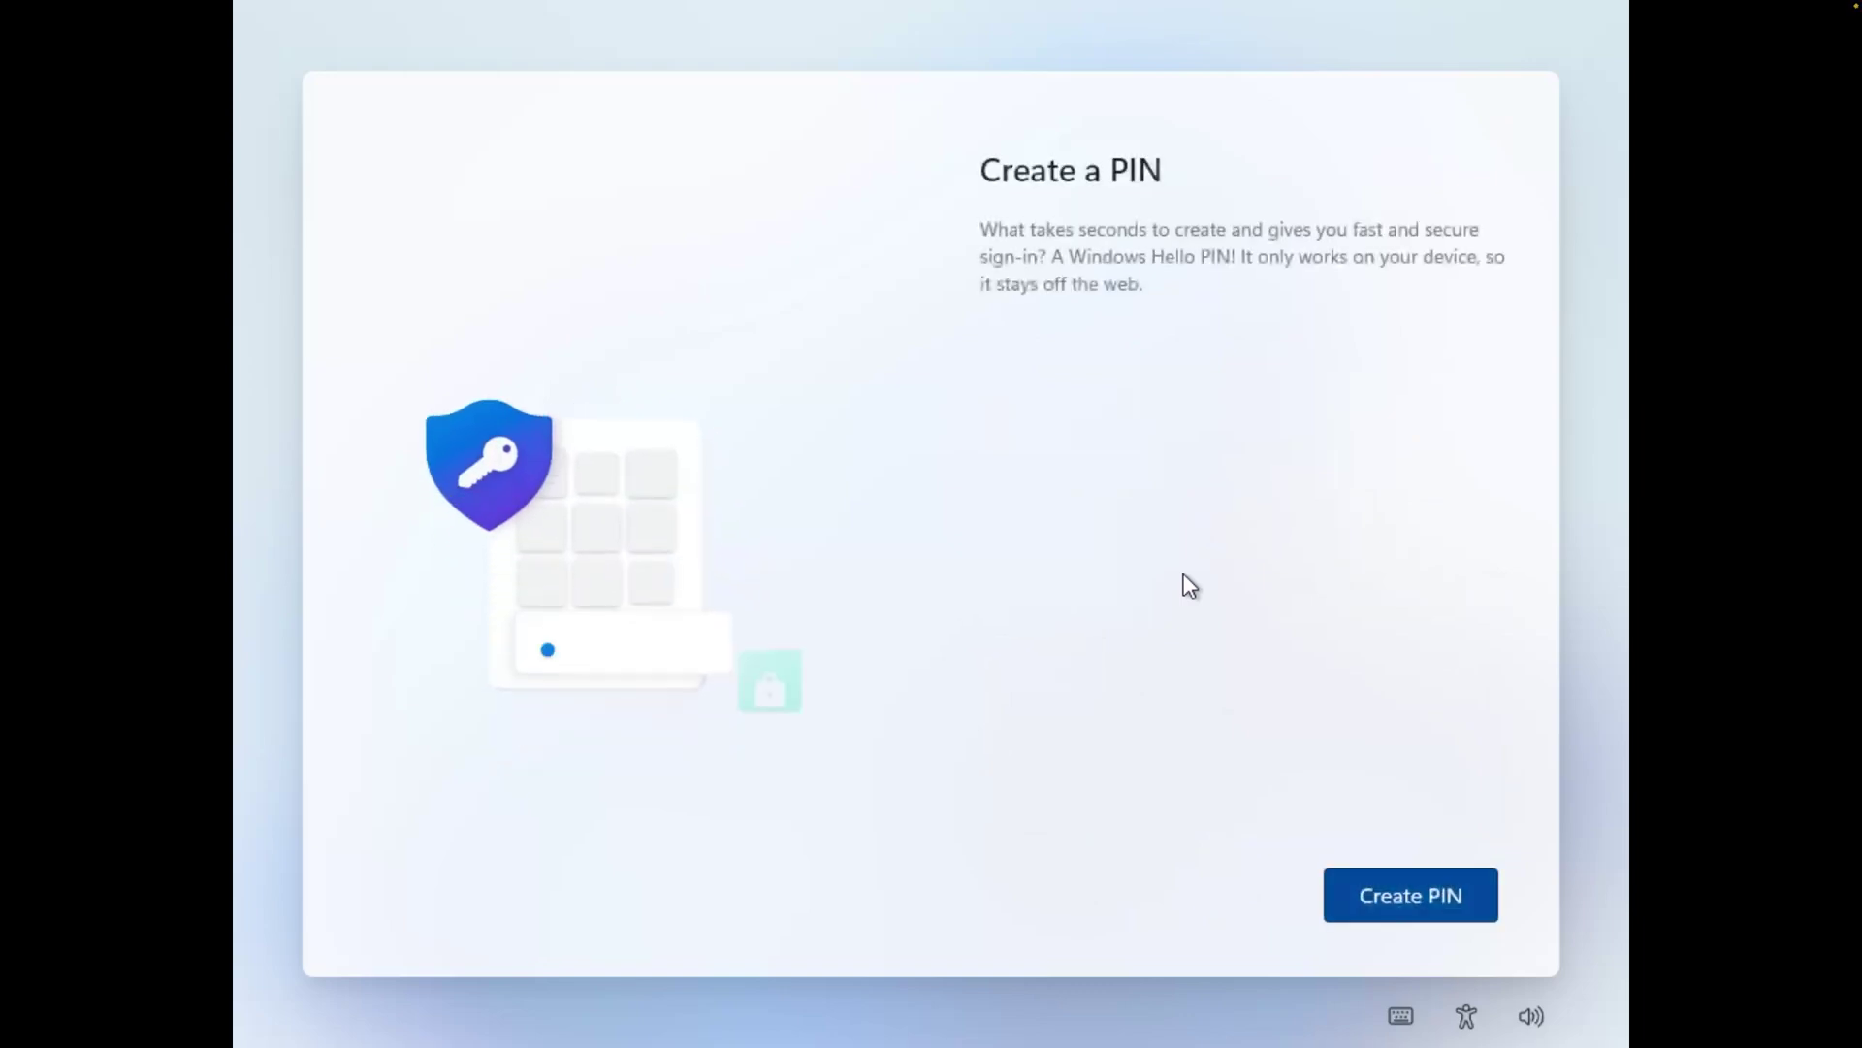
Create and confirm a Windows Hello PIN
{"action": "left_click", "coordinate": [1414, 915]}
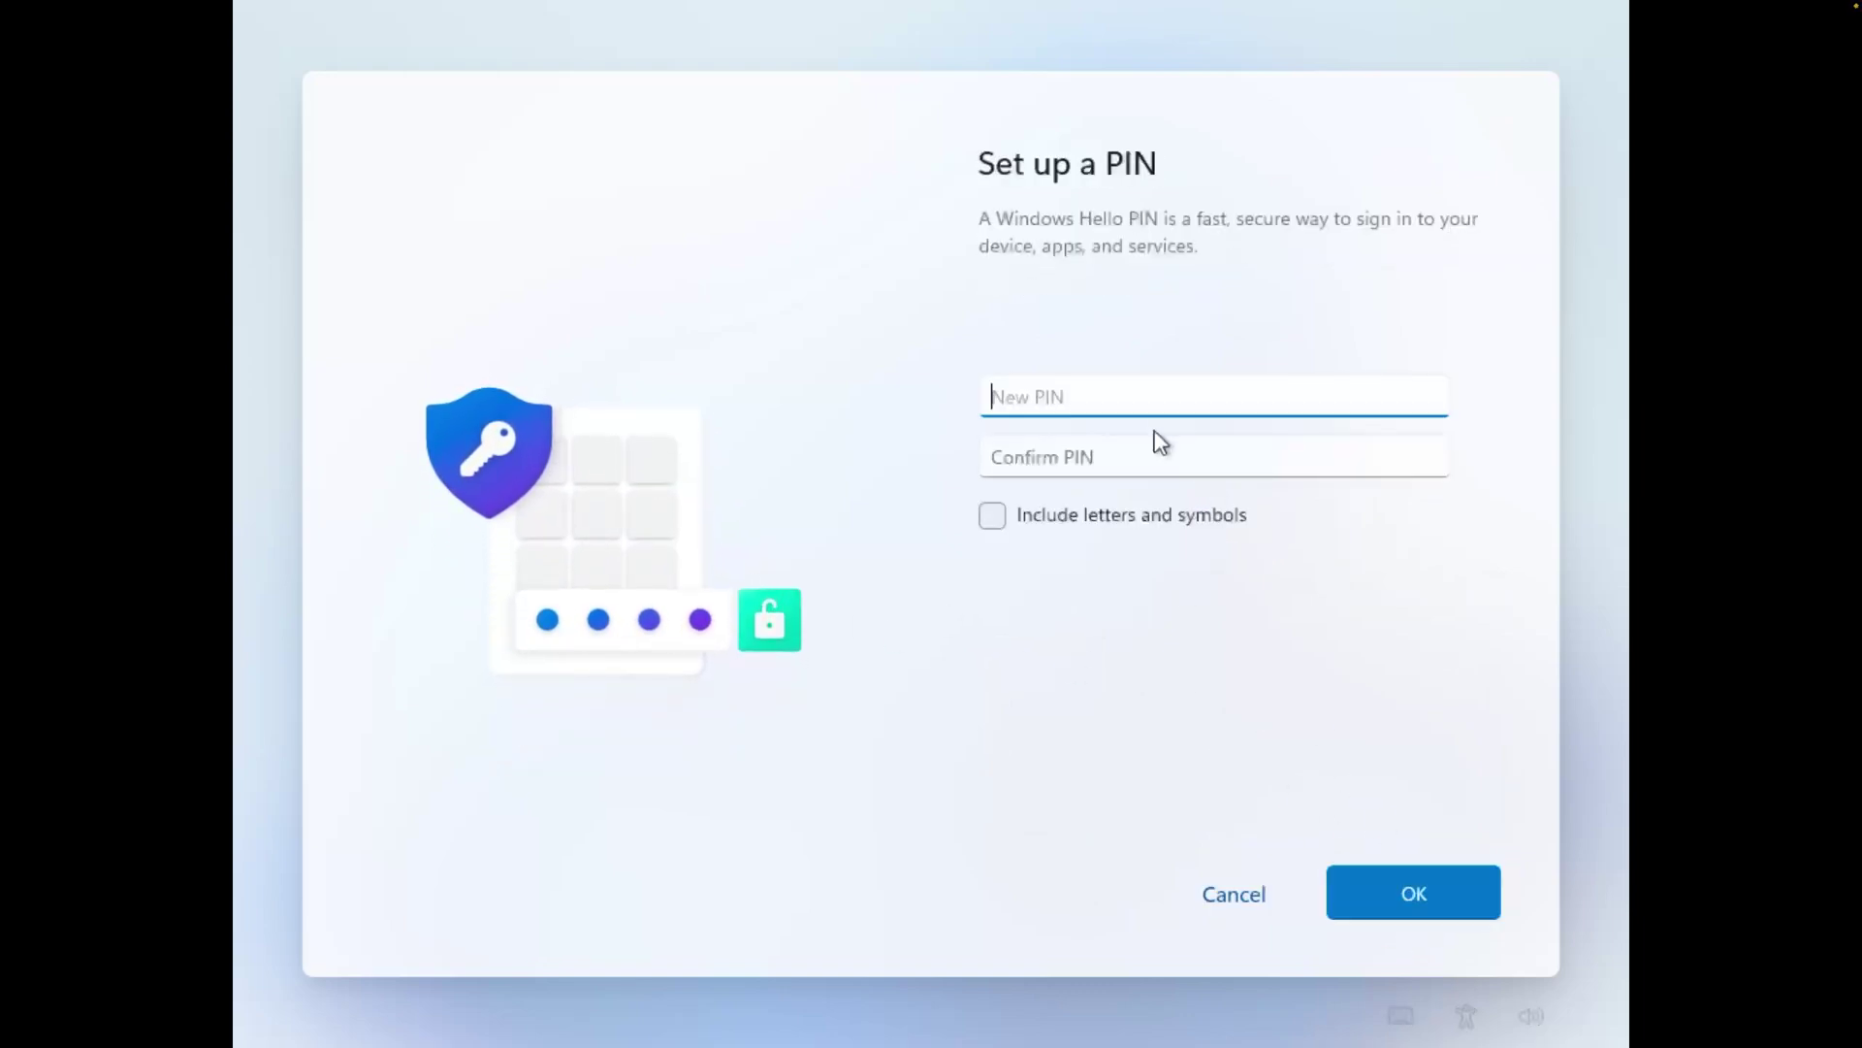
{"action": "type", "text": "1234"}
{"action": "left_click", "coordinate": [1161, 442]}
{"action": "type", "text": "1234"}
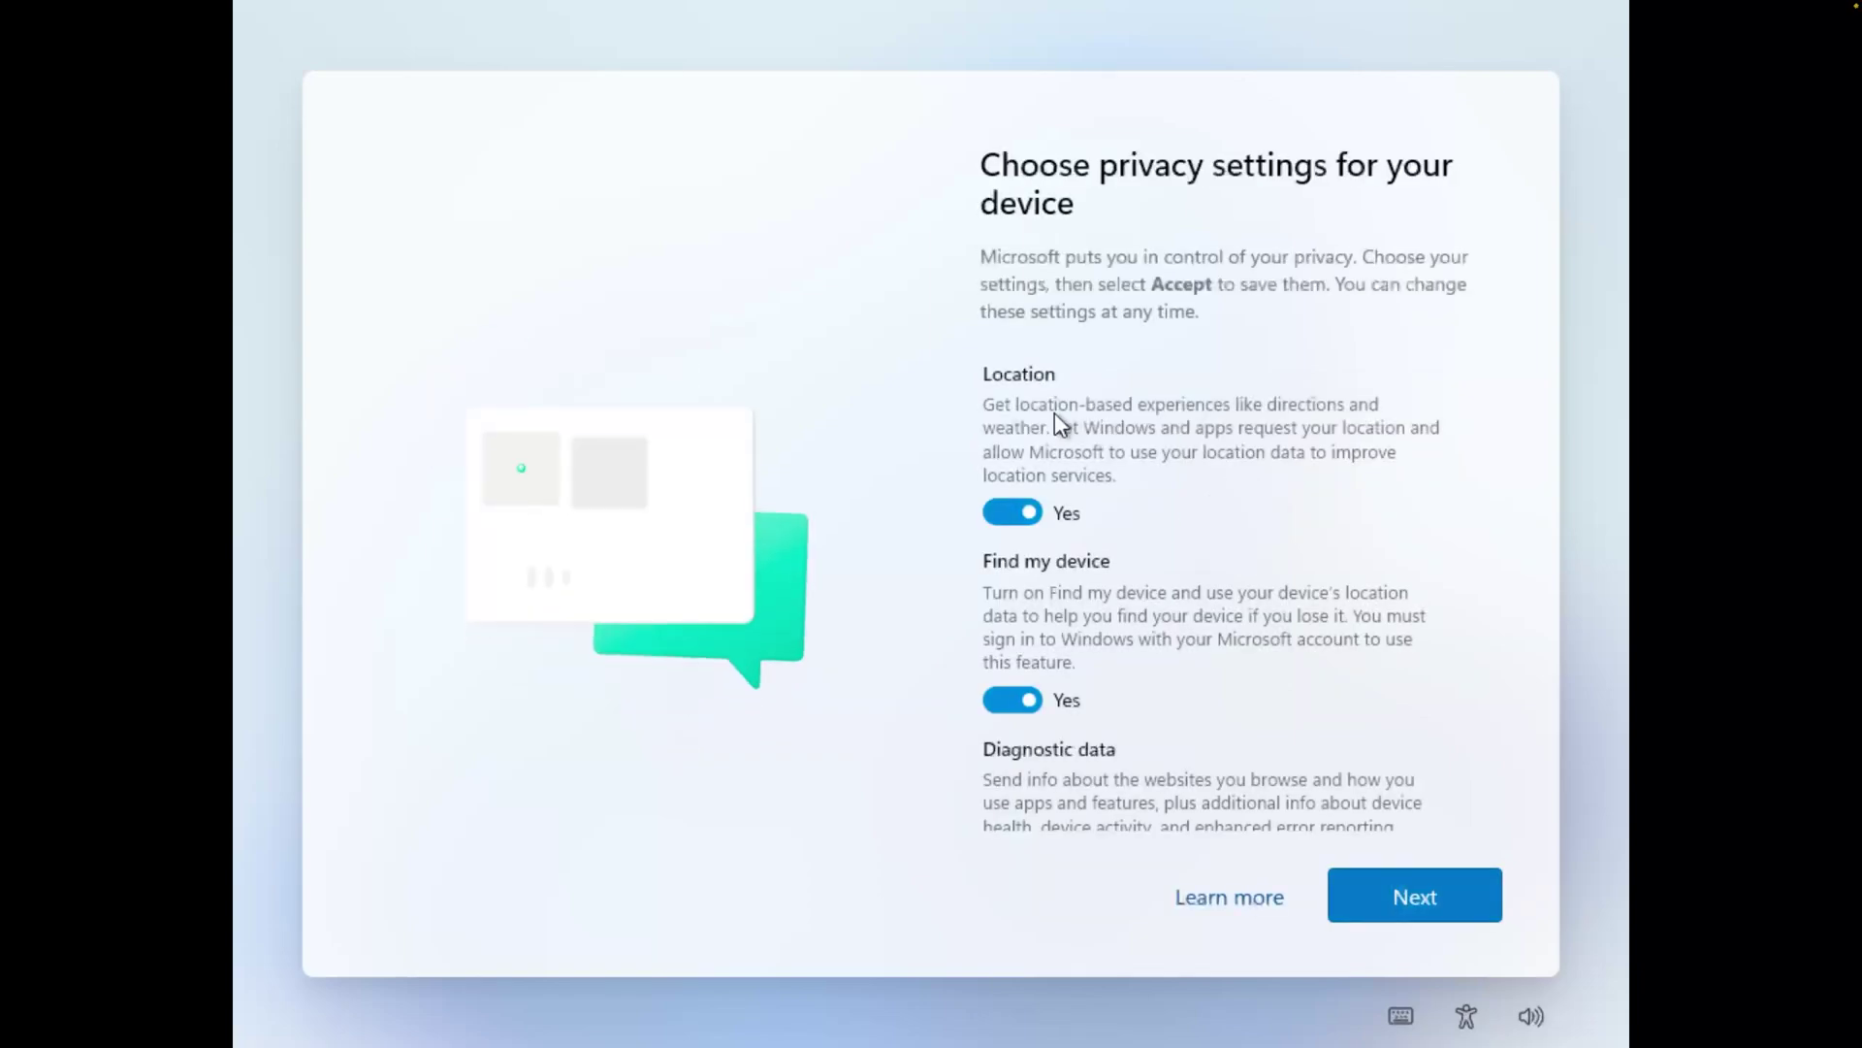
Accept the privacy settings and tick School, Development and Creativity as planned device uses
{"action": "left_click", "coordinate": [1436, 889]}
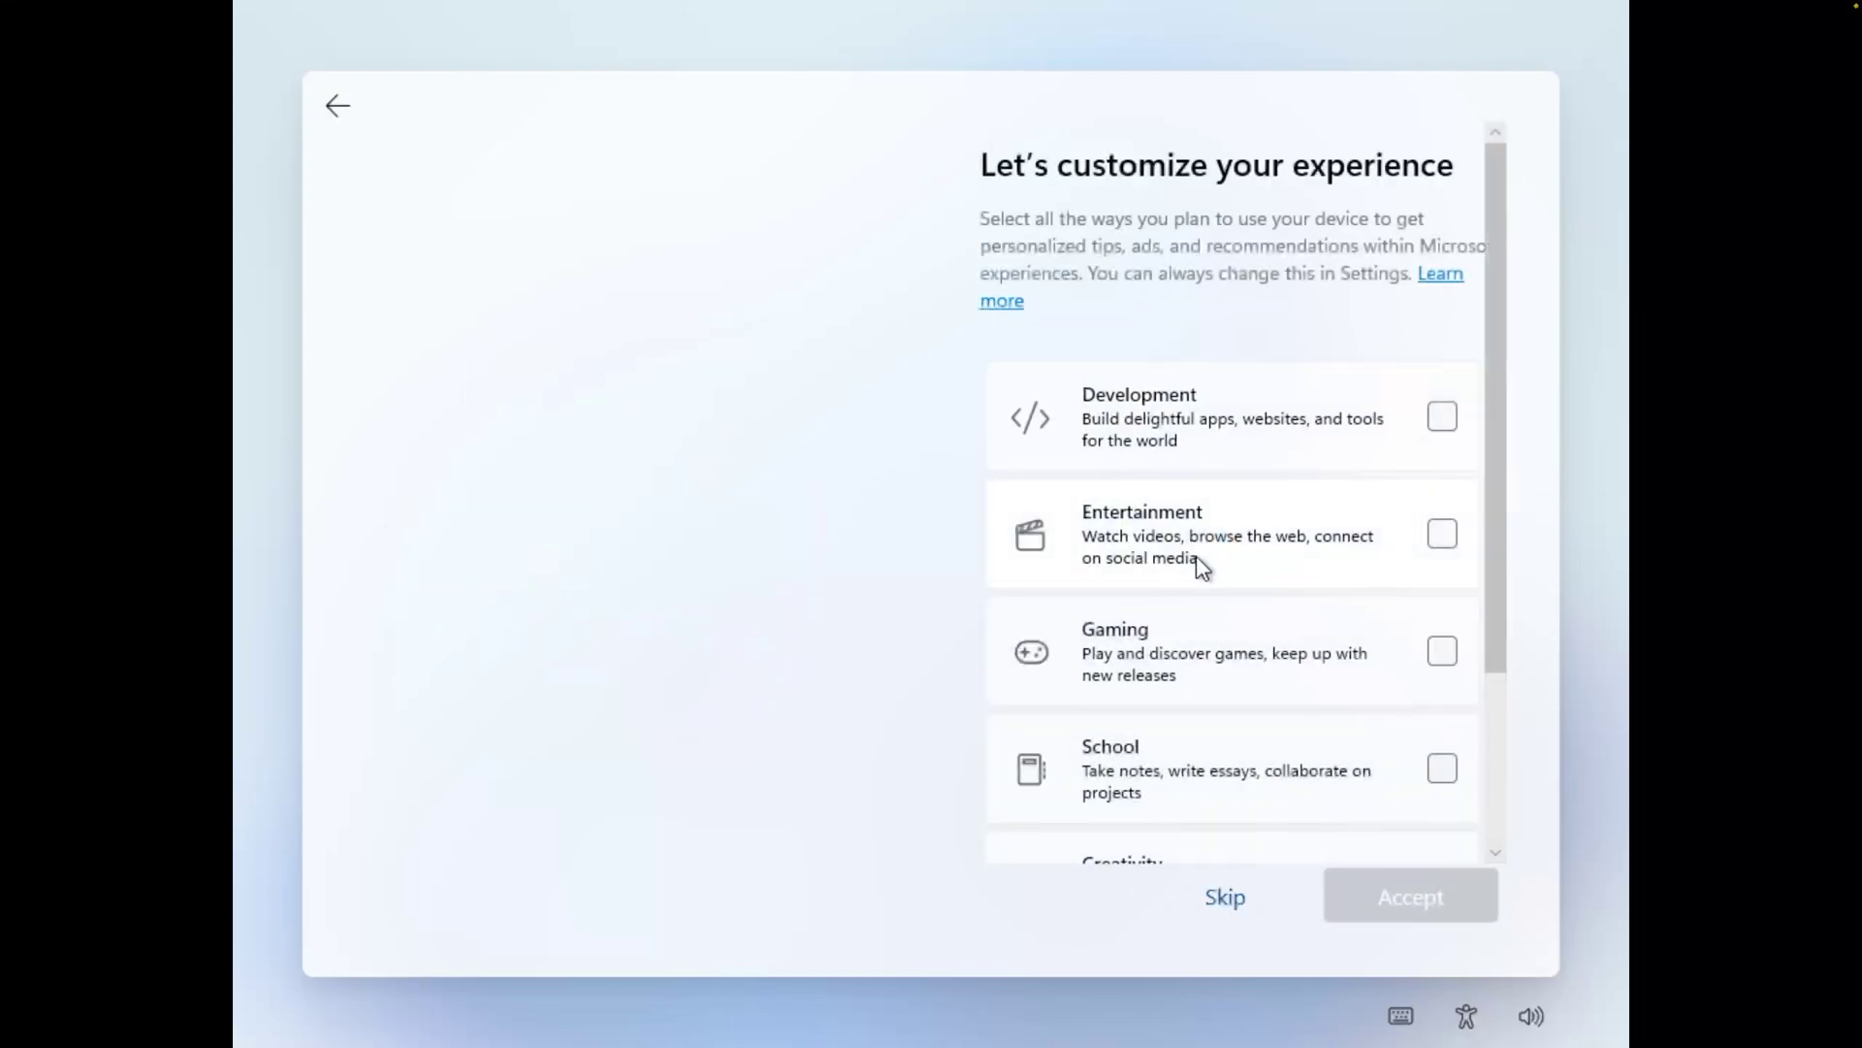
{"action": "scroll", "coordinate": [1270, 420], "scroll_direction": "down", "scroll_amount": 3}
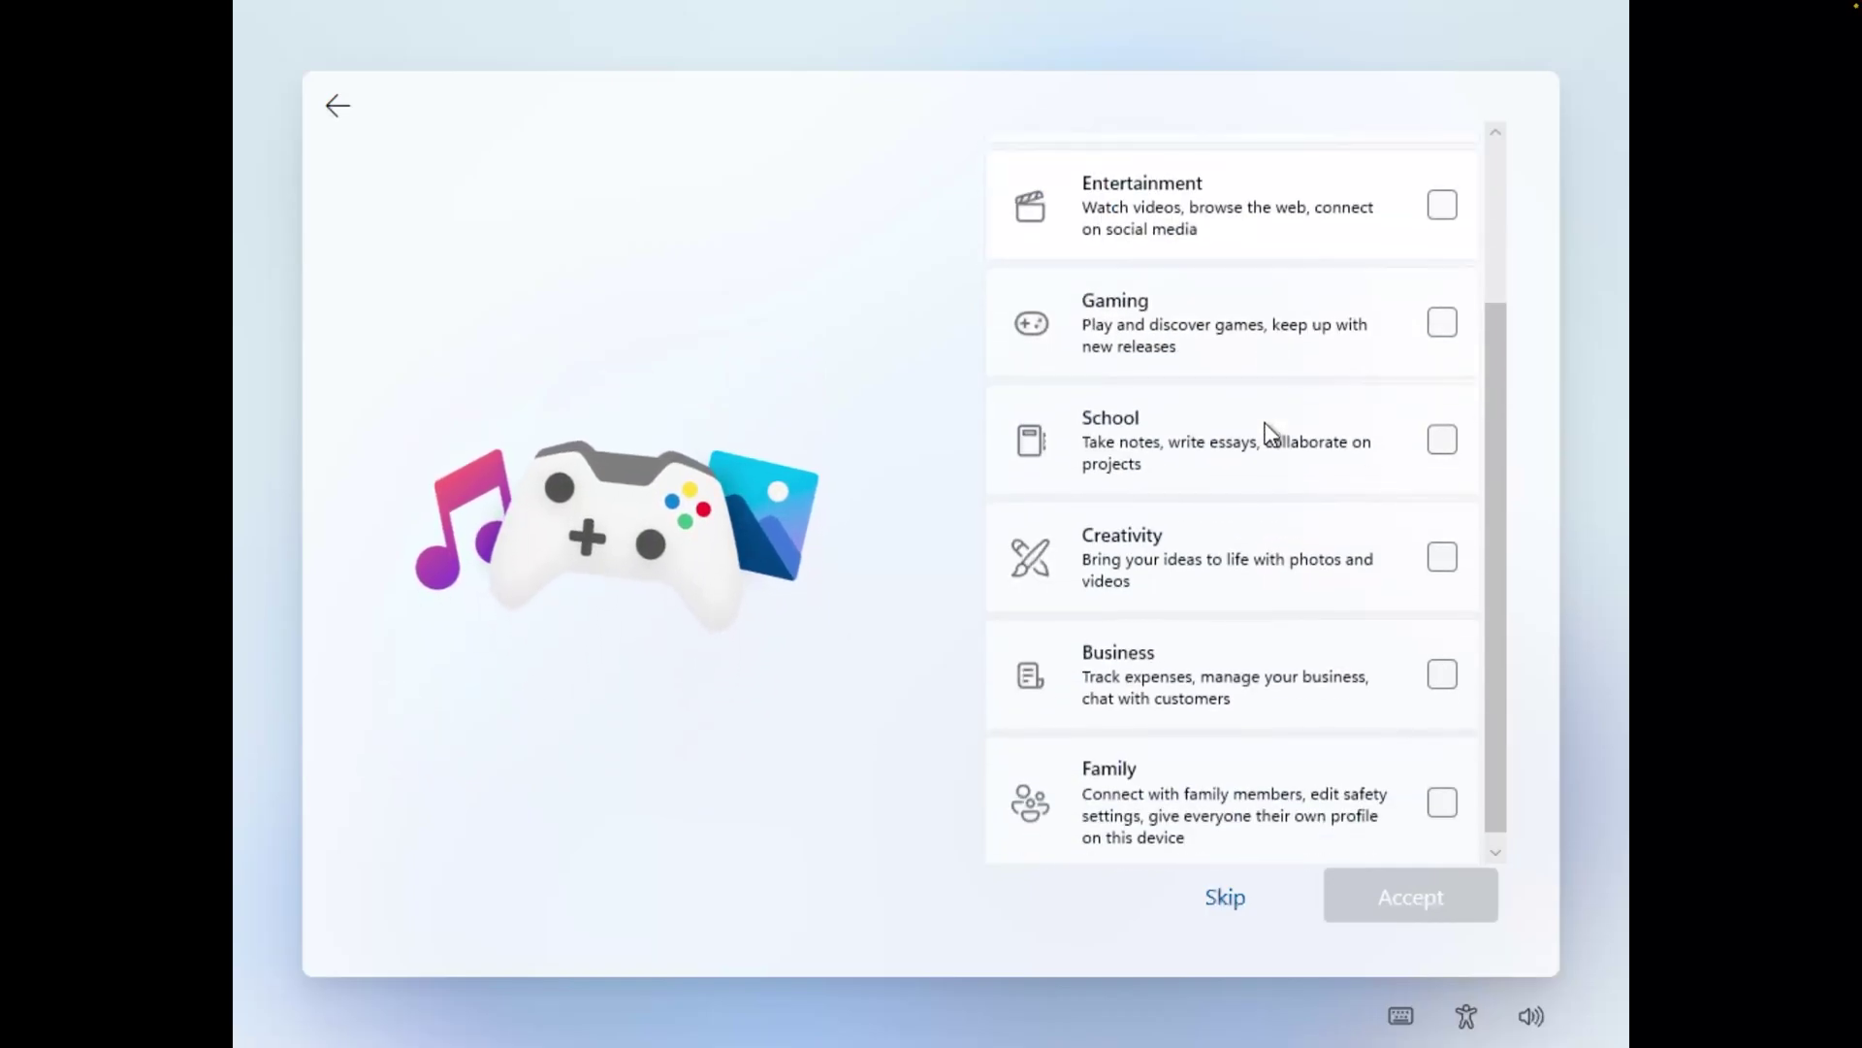
{"action": "scroll", "coordinate": [1271, 427], "scroll_direction": "up", "scroll_amount": 3}
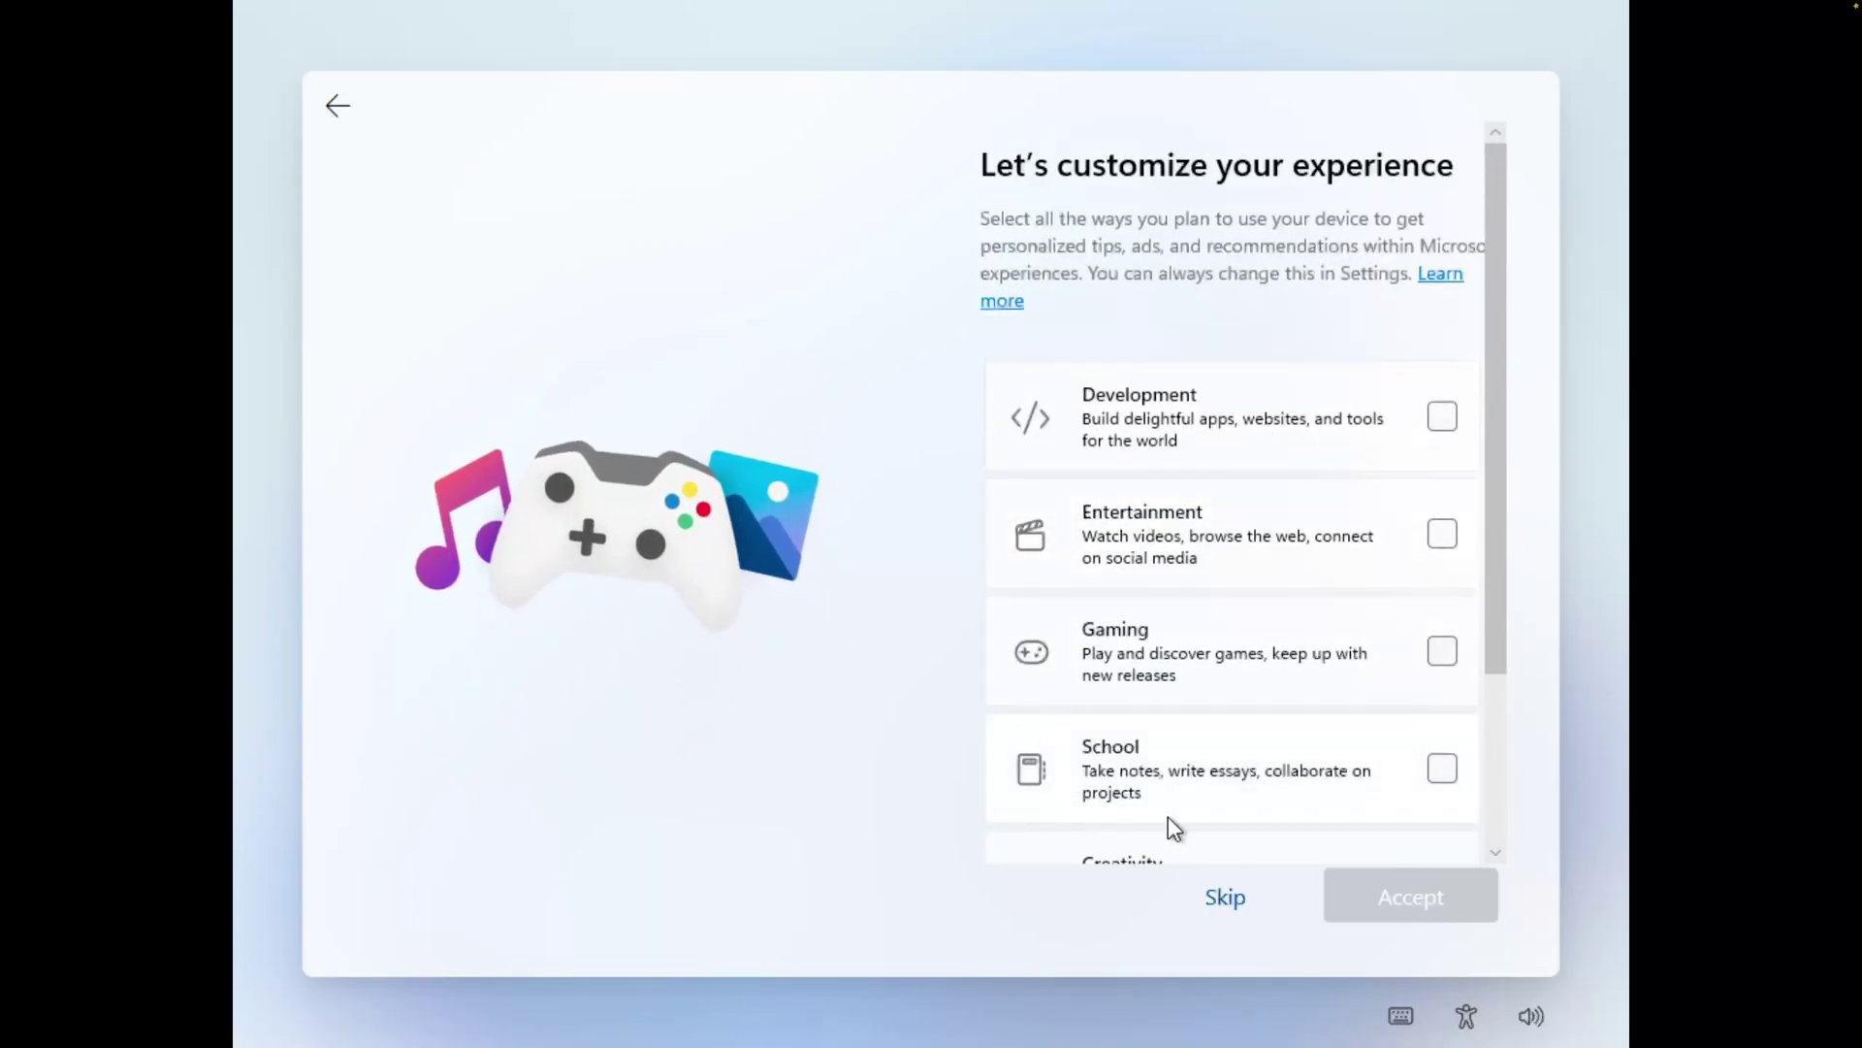
{"action": "left_click", "coordinate": [1444, 767]}
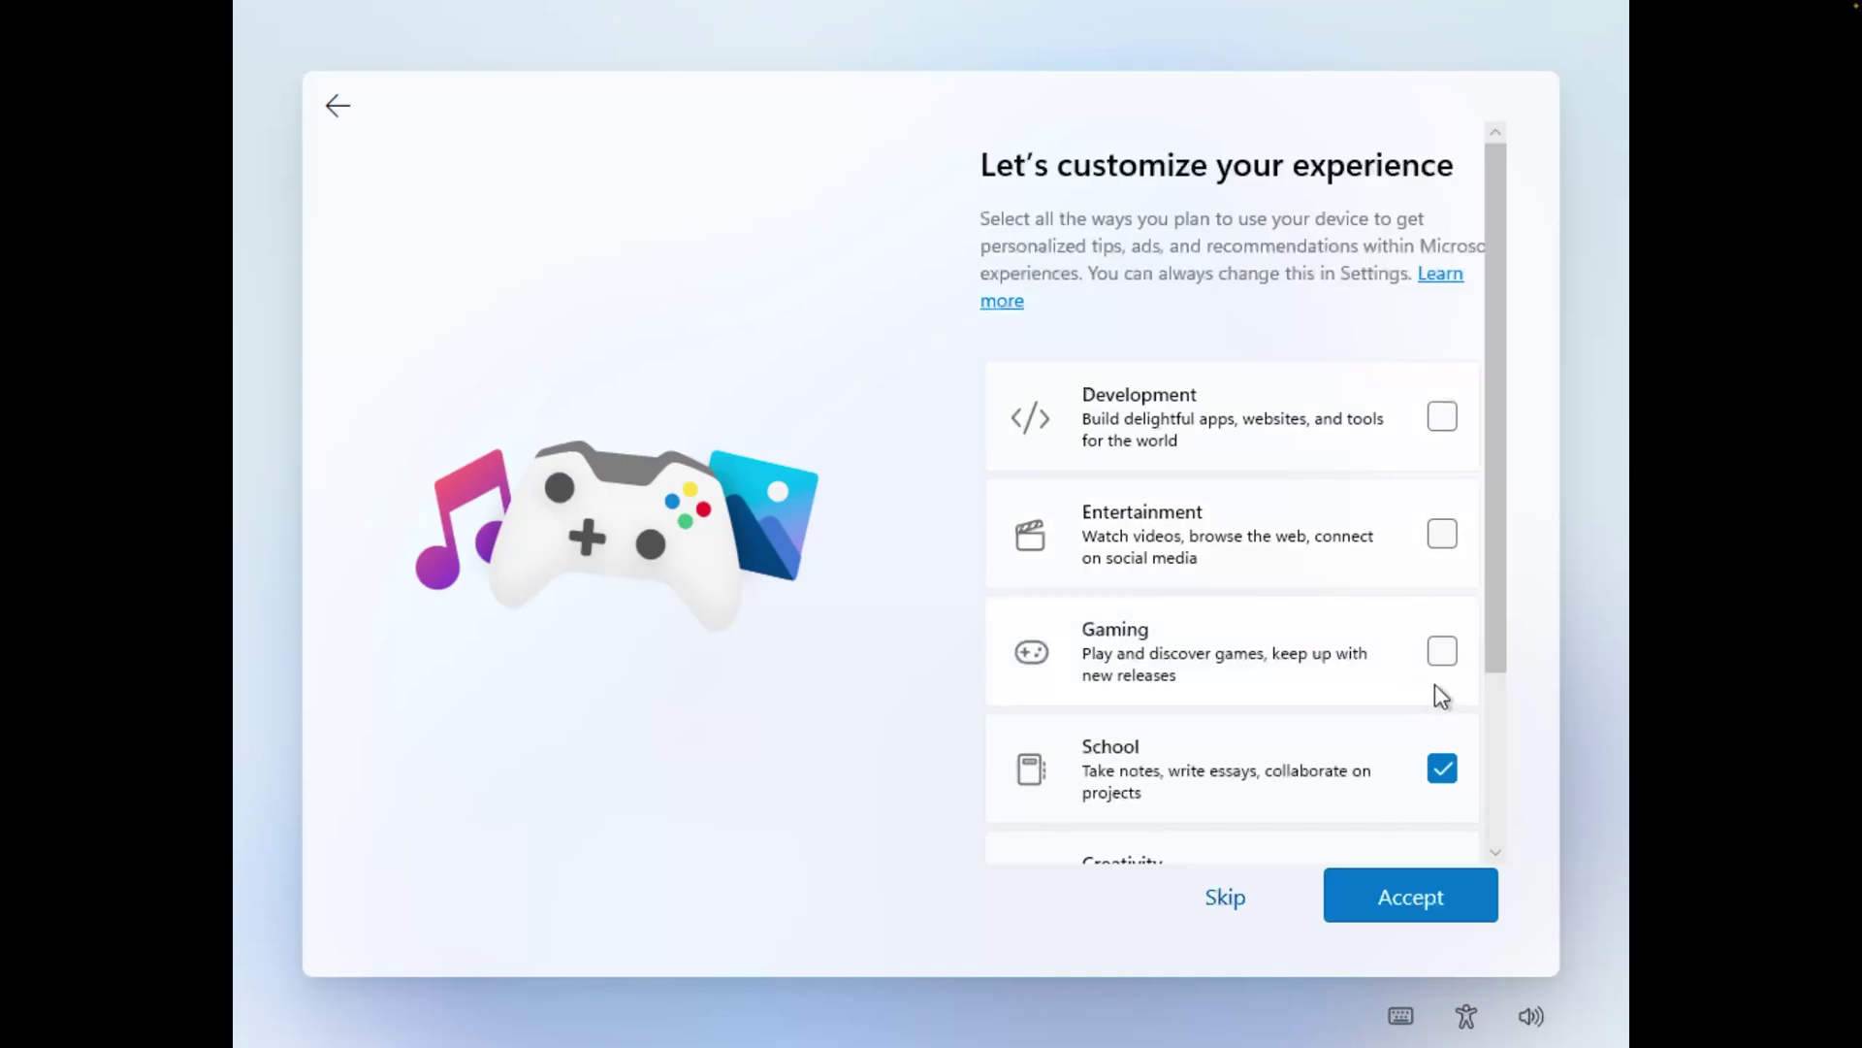
{"action": "left_click", "coordinate": [1441, 417]}
{"action": "scroll", "coordinate": [1466, 672], "scroll_direction": "down", "scroll_amount": 3}
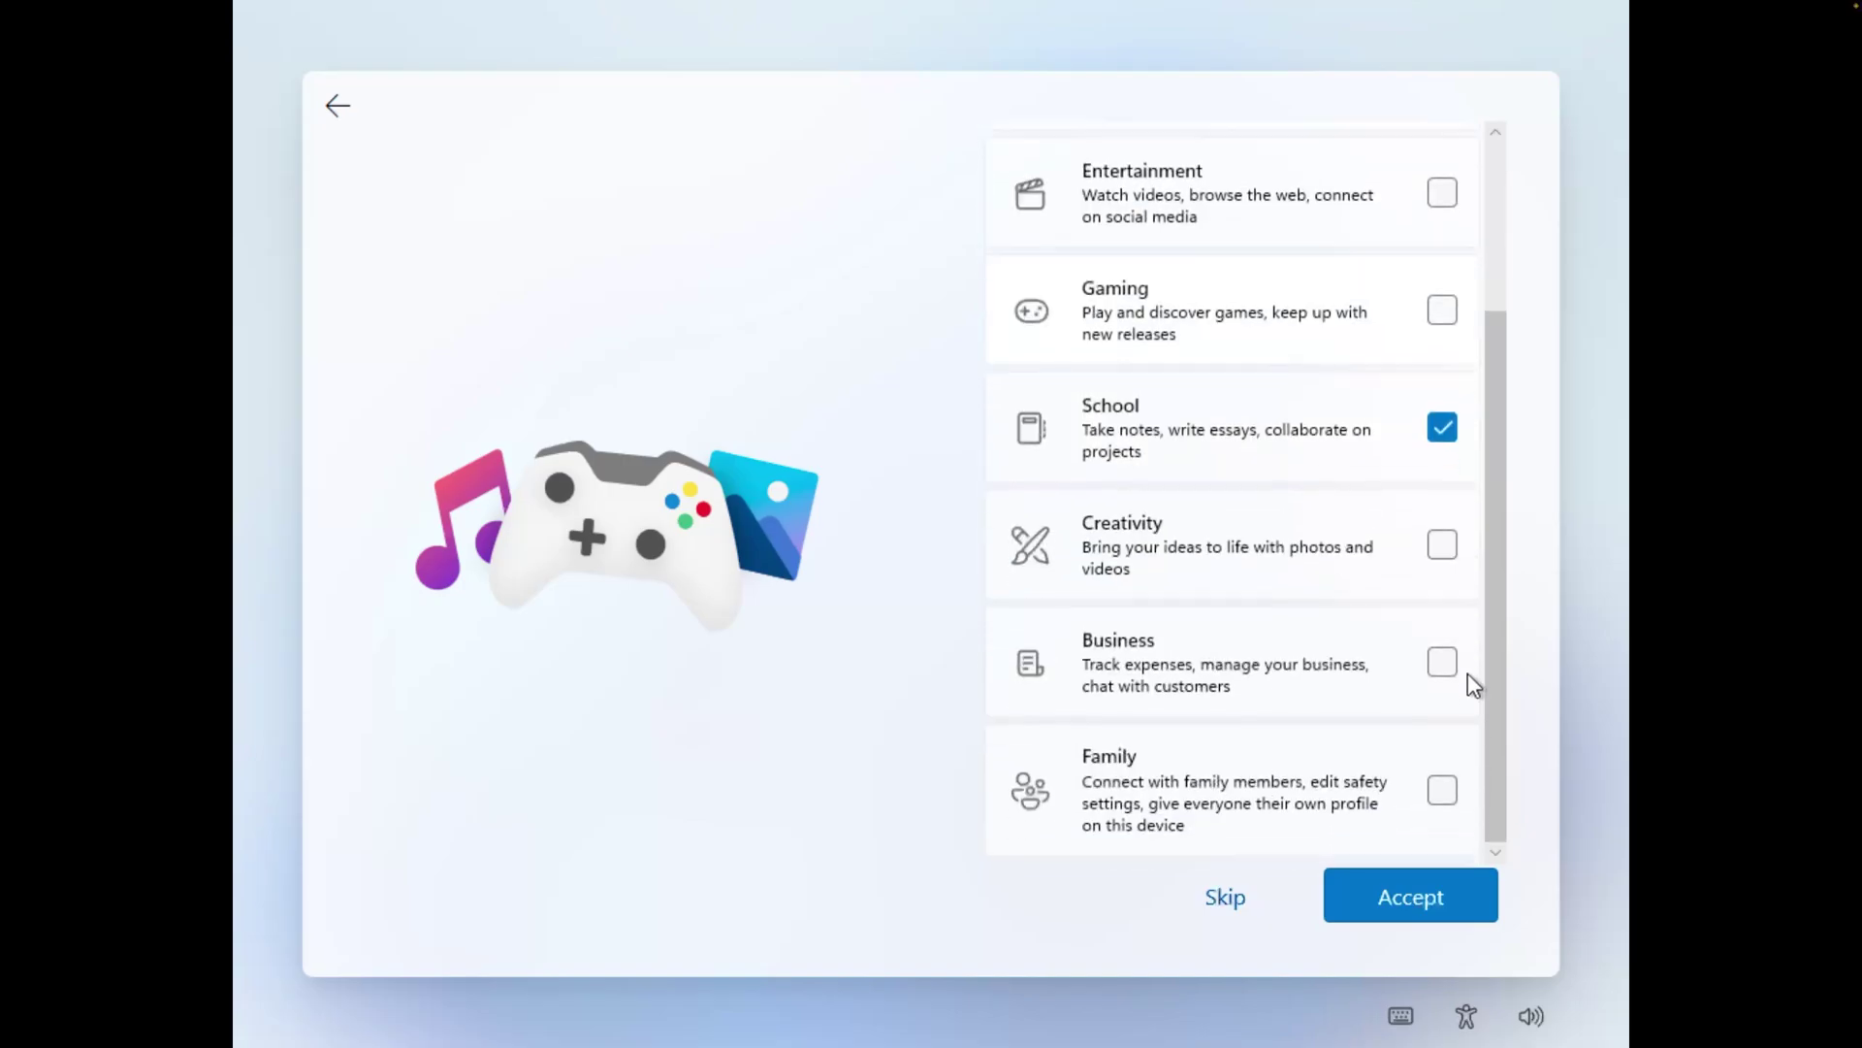
{"action": "left_click", "coordinate": [1464, 552]}
{"action": "left_click", "coordinate": [1417, 888]}
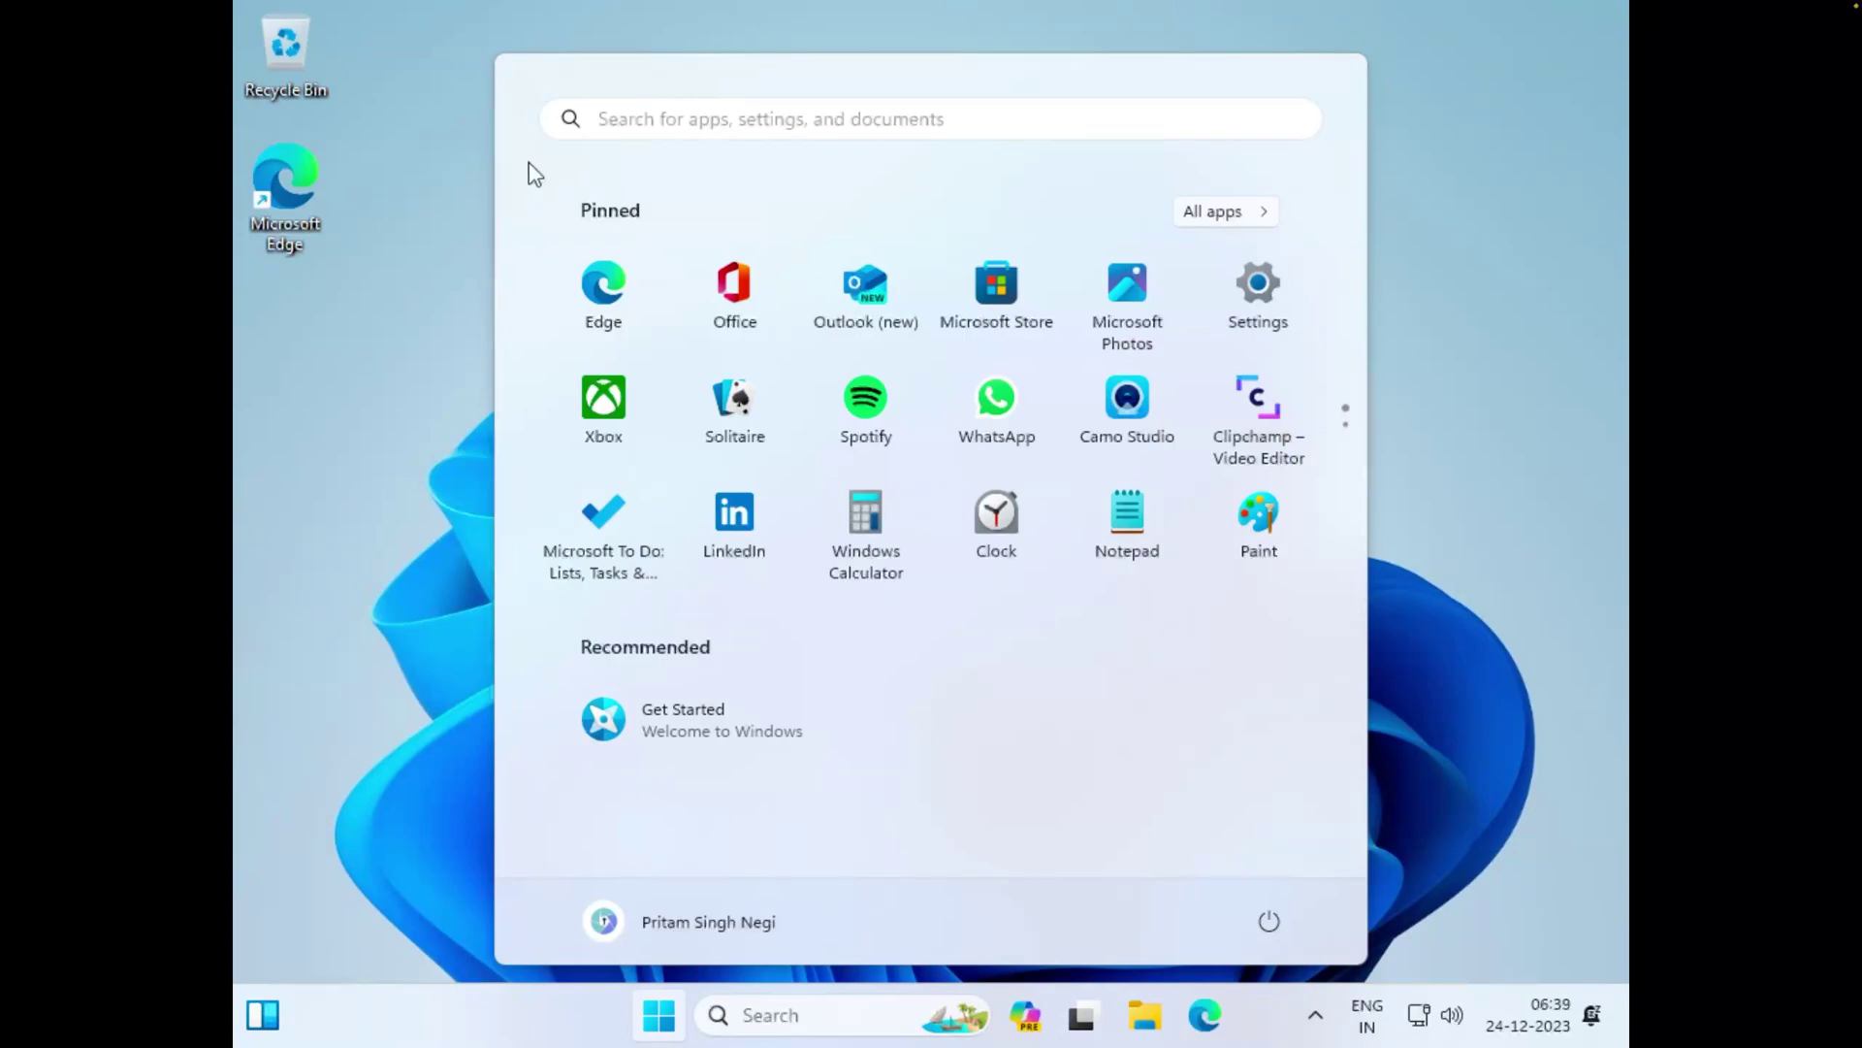
Click the desktop to dismiss the open Start menu
{"action": "left_click", "coordinate": [1469, 539]}
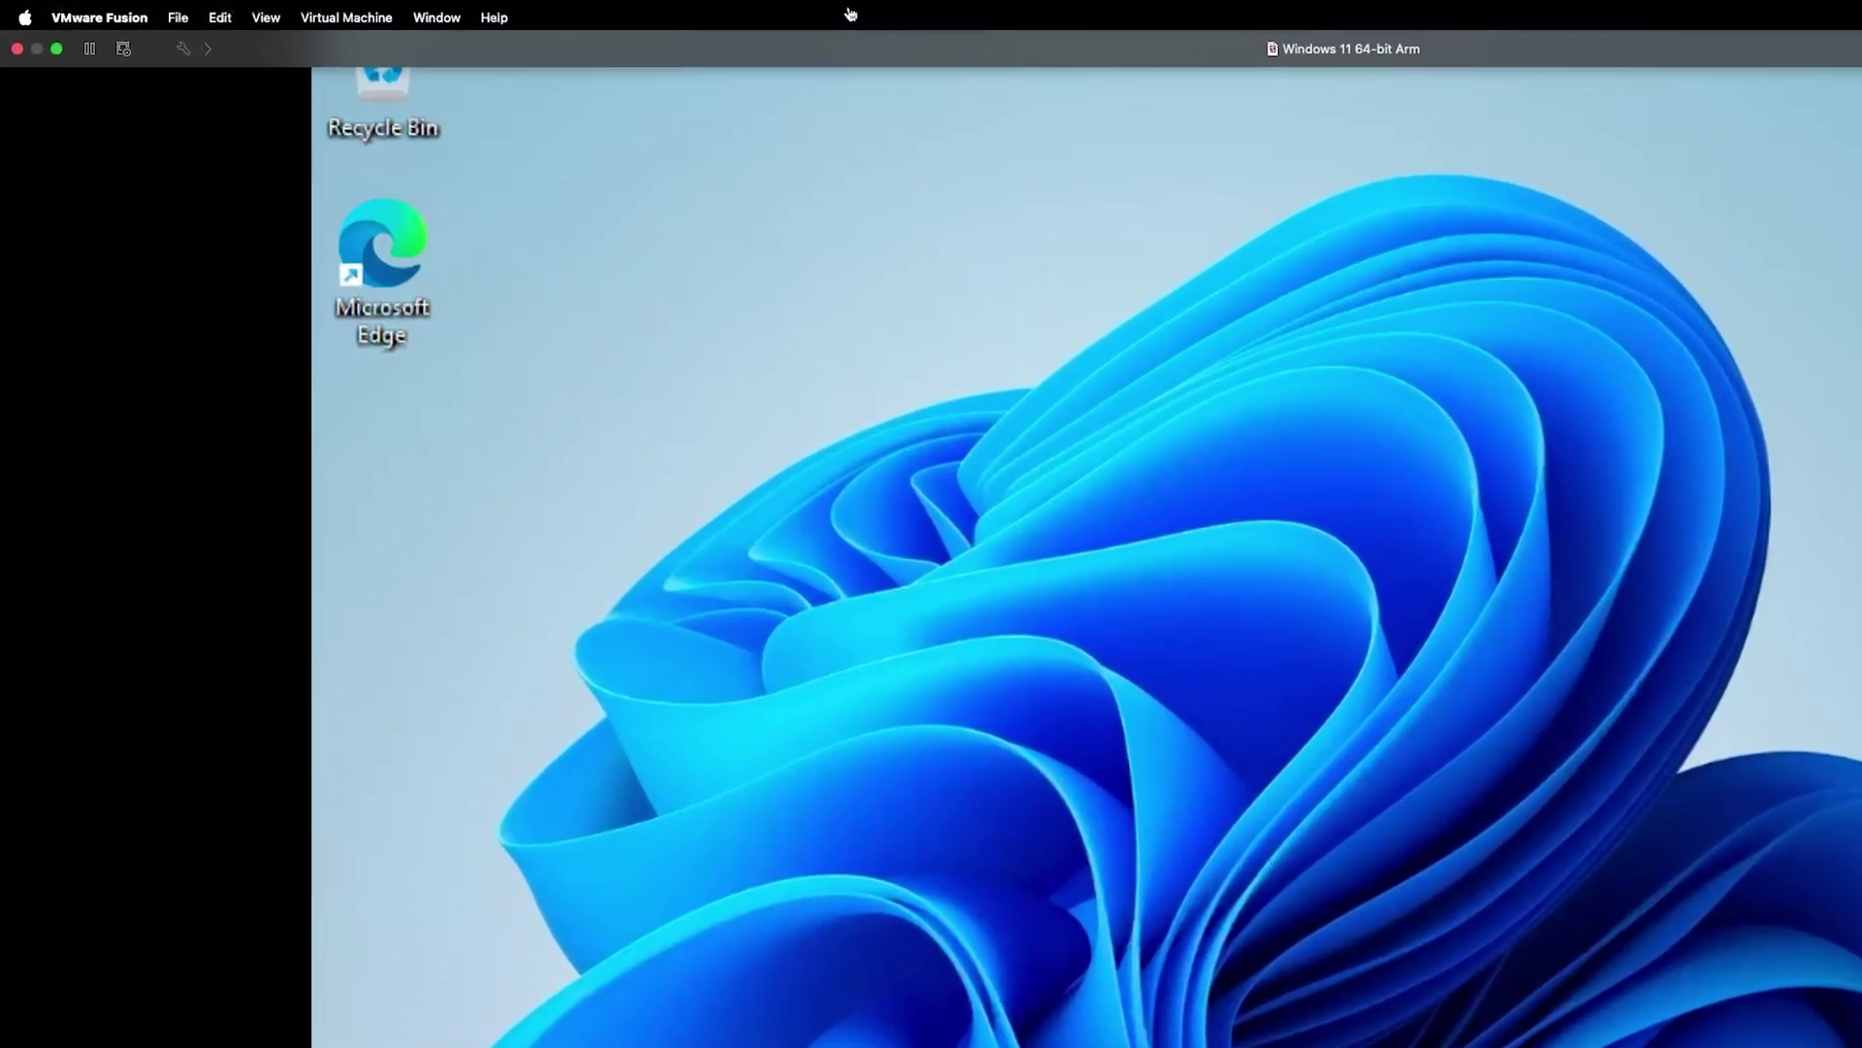
Mount the VMware Tools disc in the guest using Virtual Machine > Install VMware Tools
{"action": "left_click", "coordinate": [258, 16]}
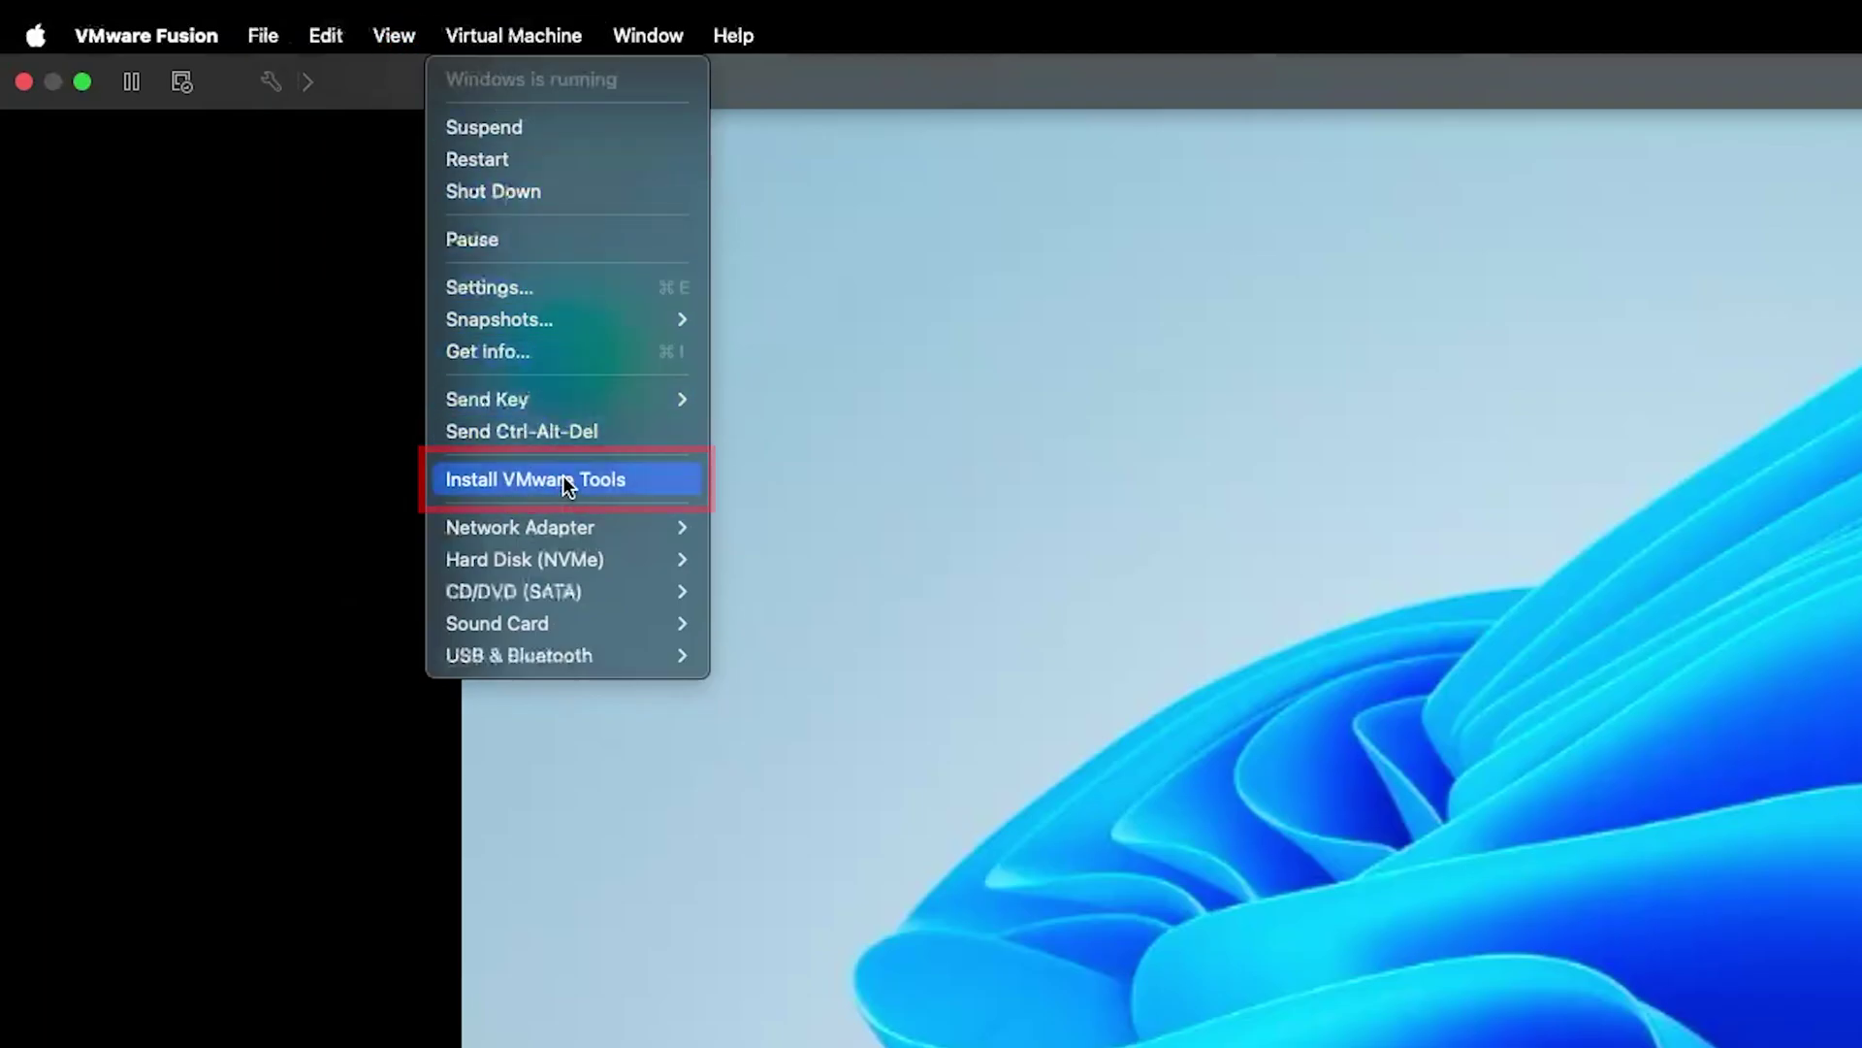
{"action": "left_click", "coordinate": [561, 479]}
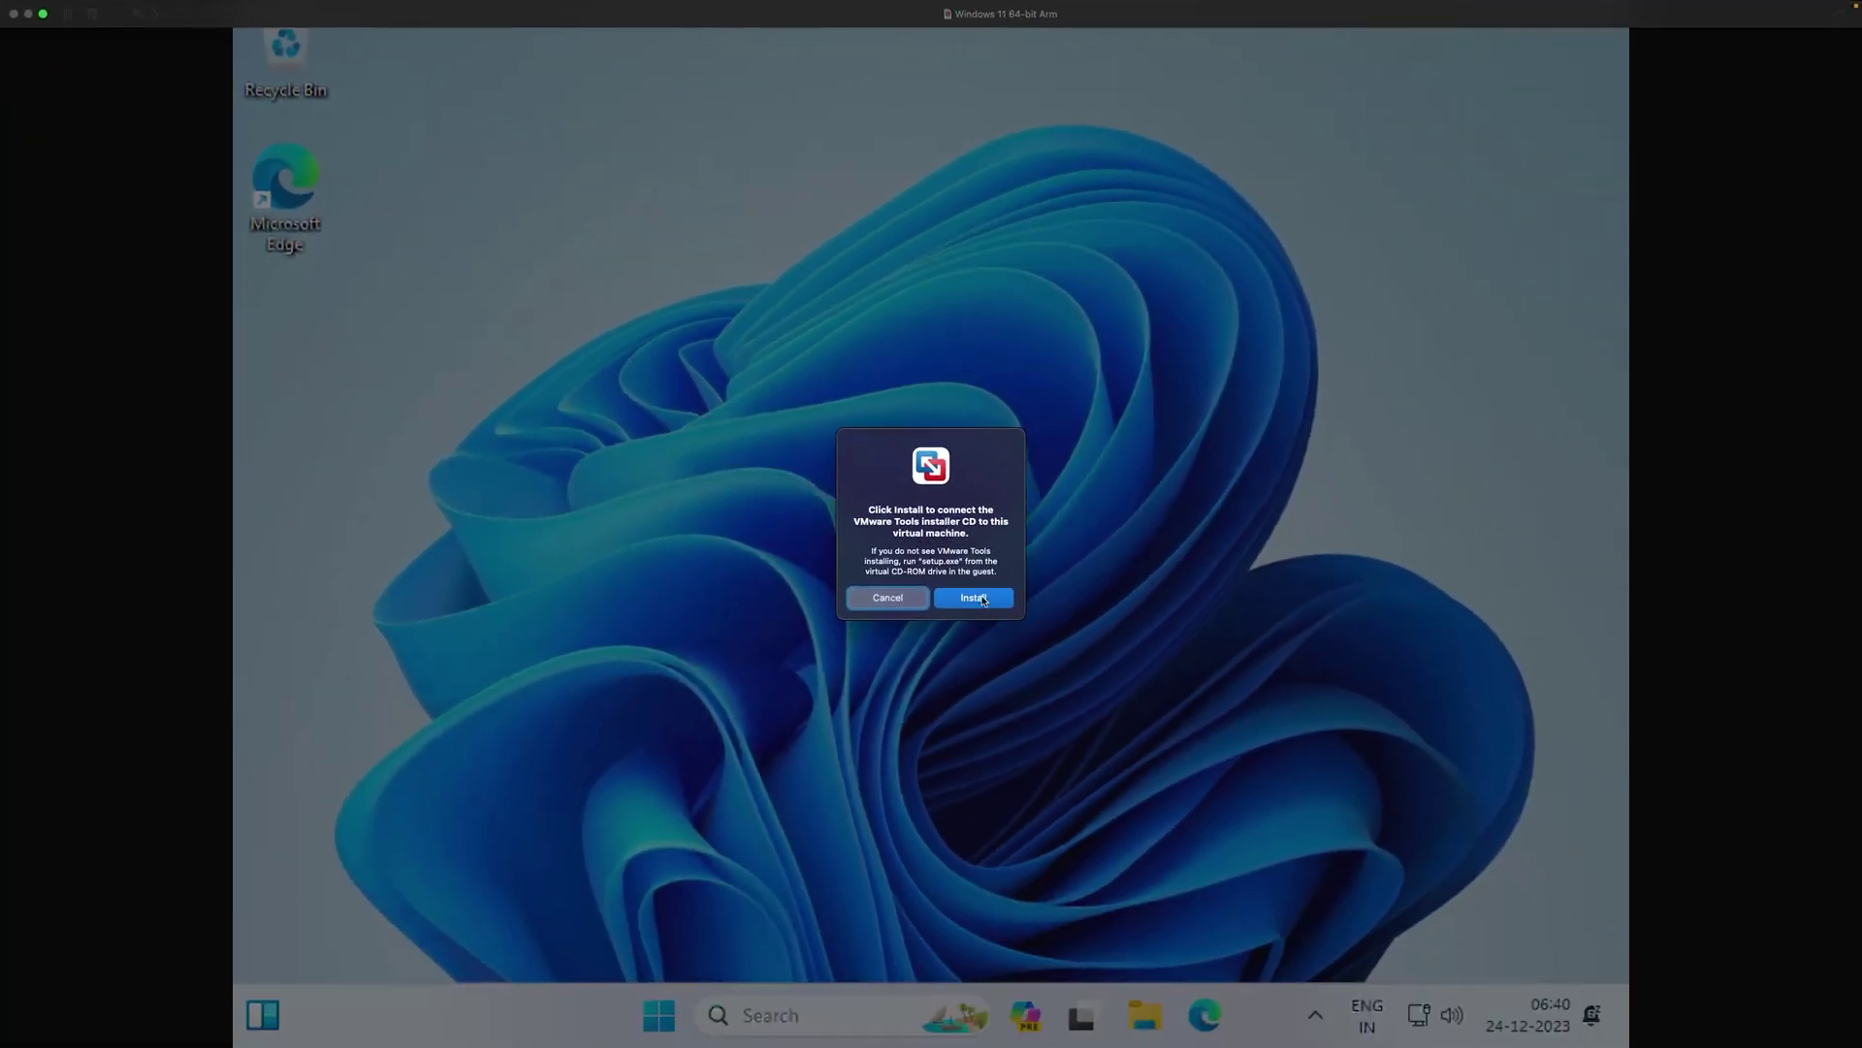
{"action": "left_click", "coordinate": [975, 598]}
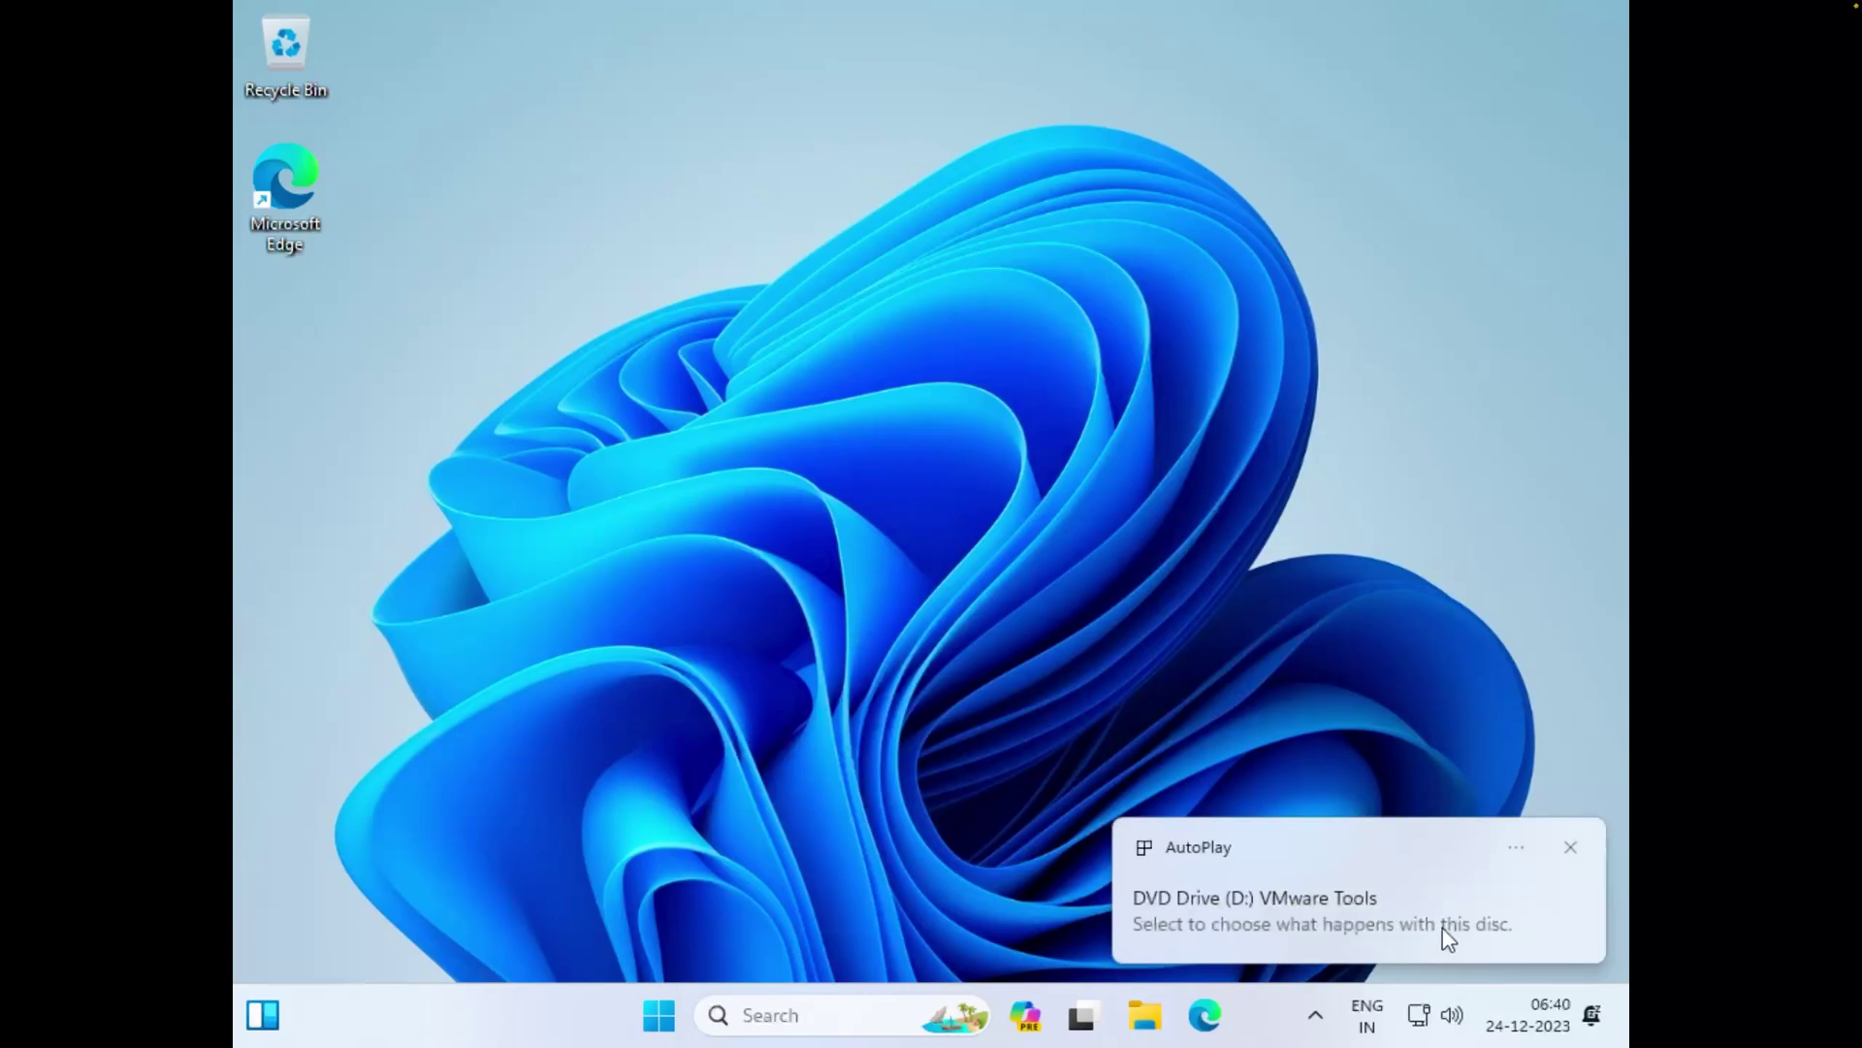
{"action": "left_click", "coordinate": [1360, 918]}
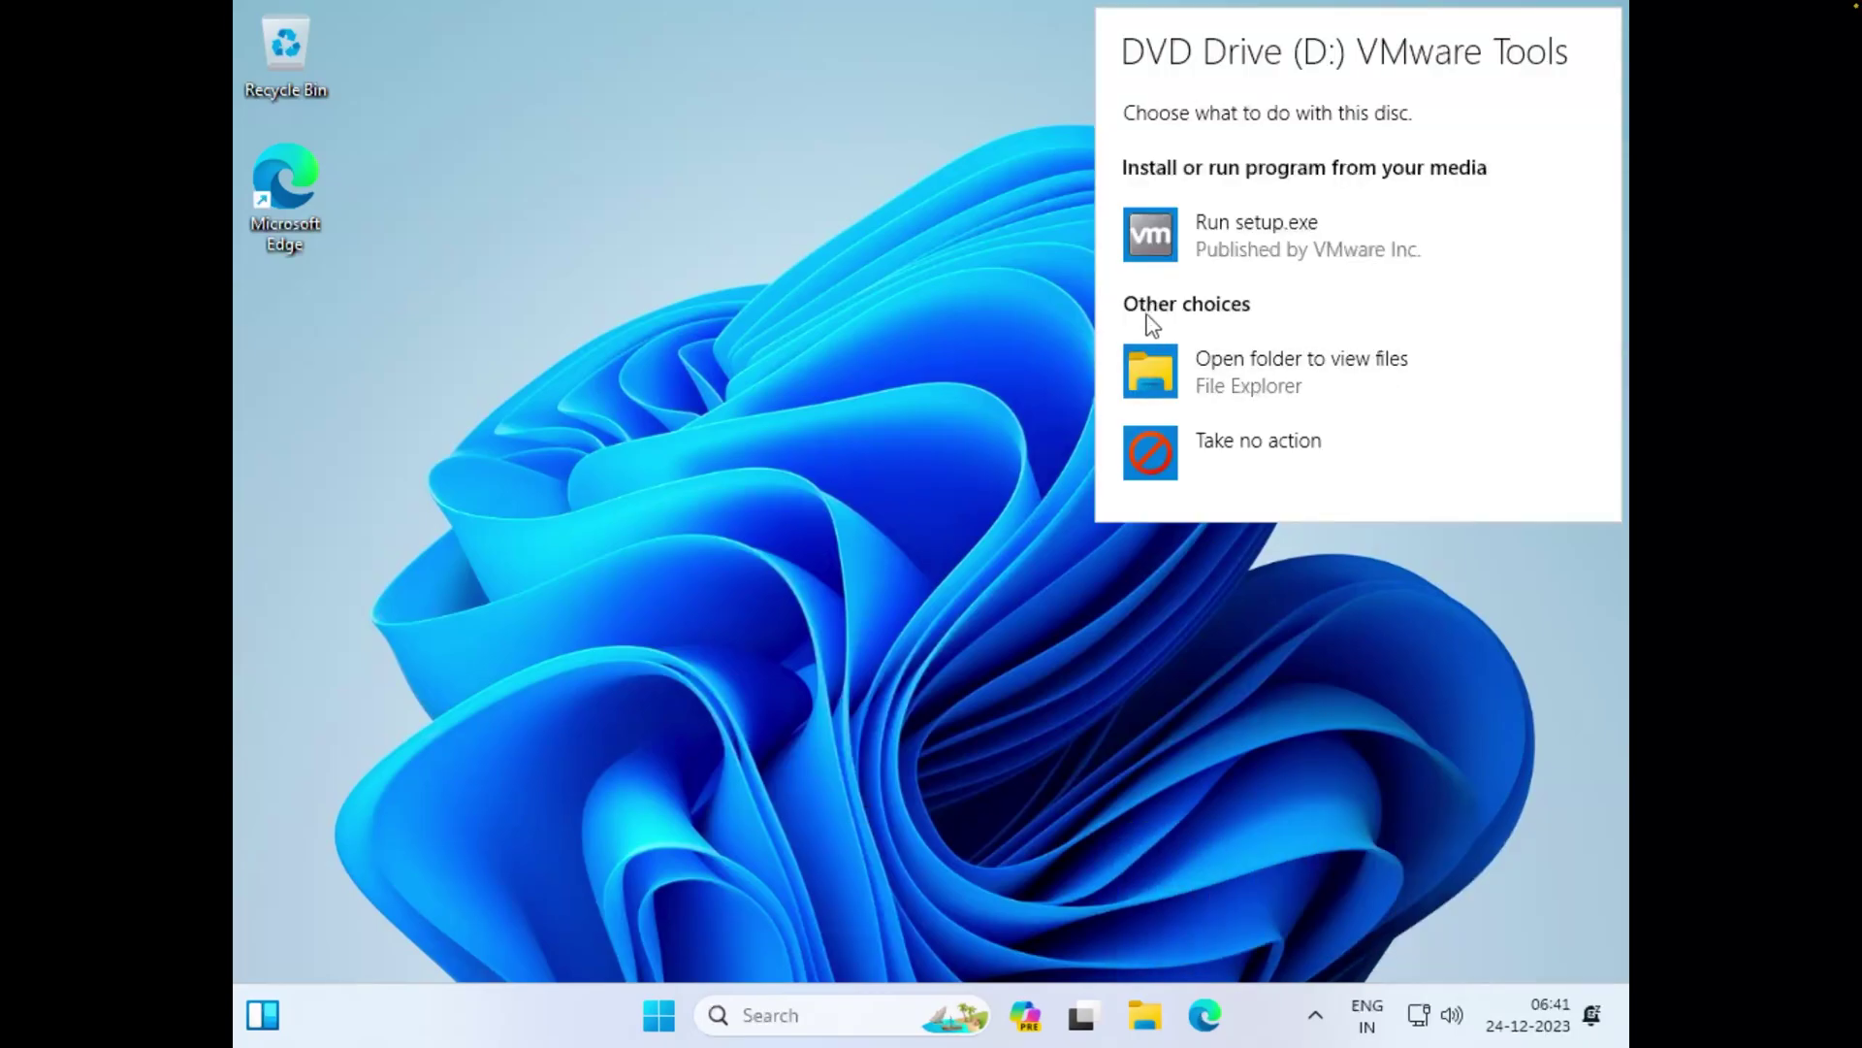
{"action": "left_click", "coordinate": [1242, 225]}
{"action": "left_click", "coordinate": [856, 735]}
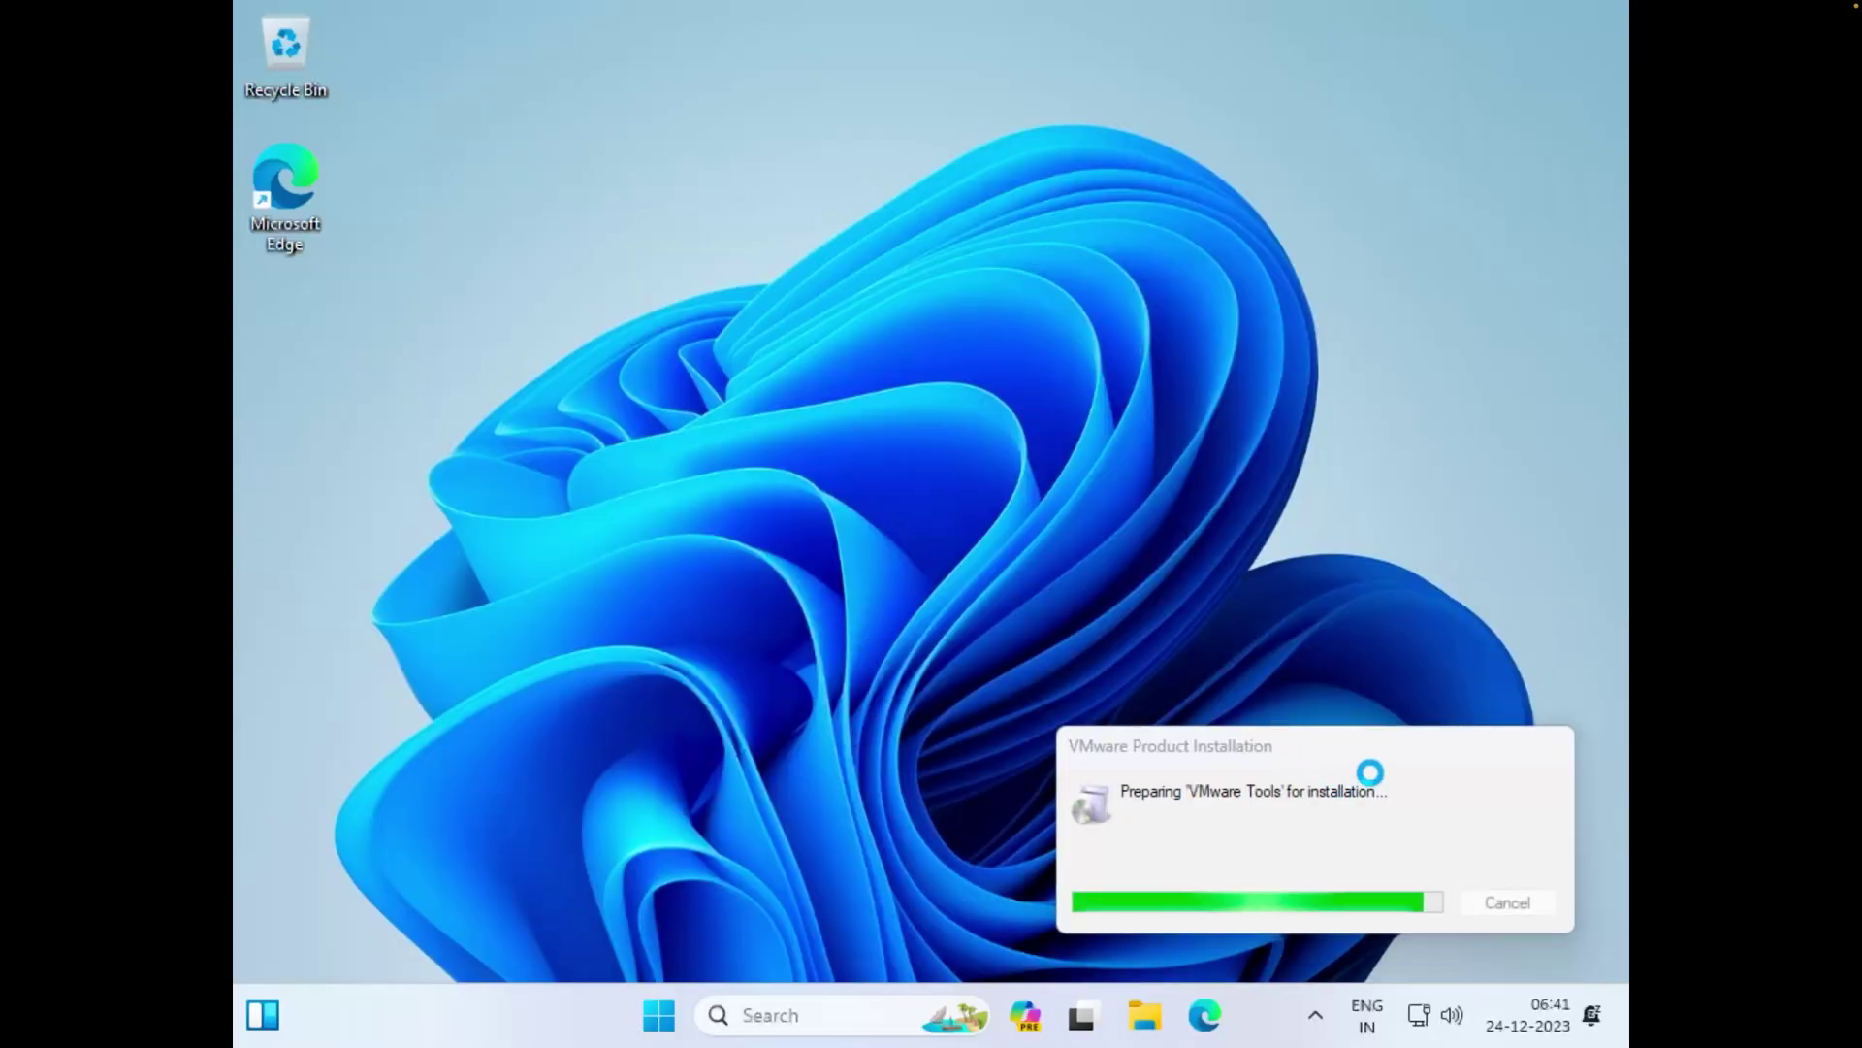
In File Explorer's This PC, run Install or run program on the VMware Tools DVD drive
{"action": "left_click", "coordinate": [1145, 1014]}
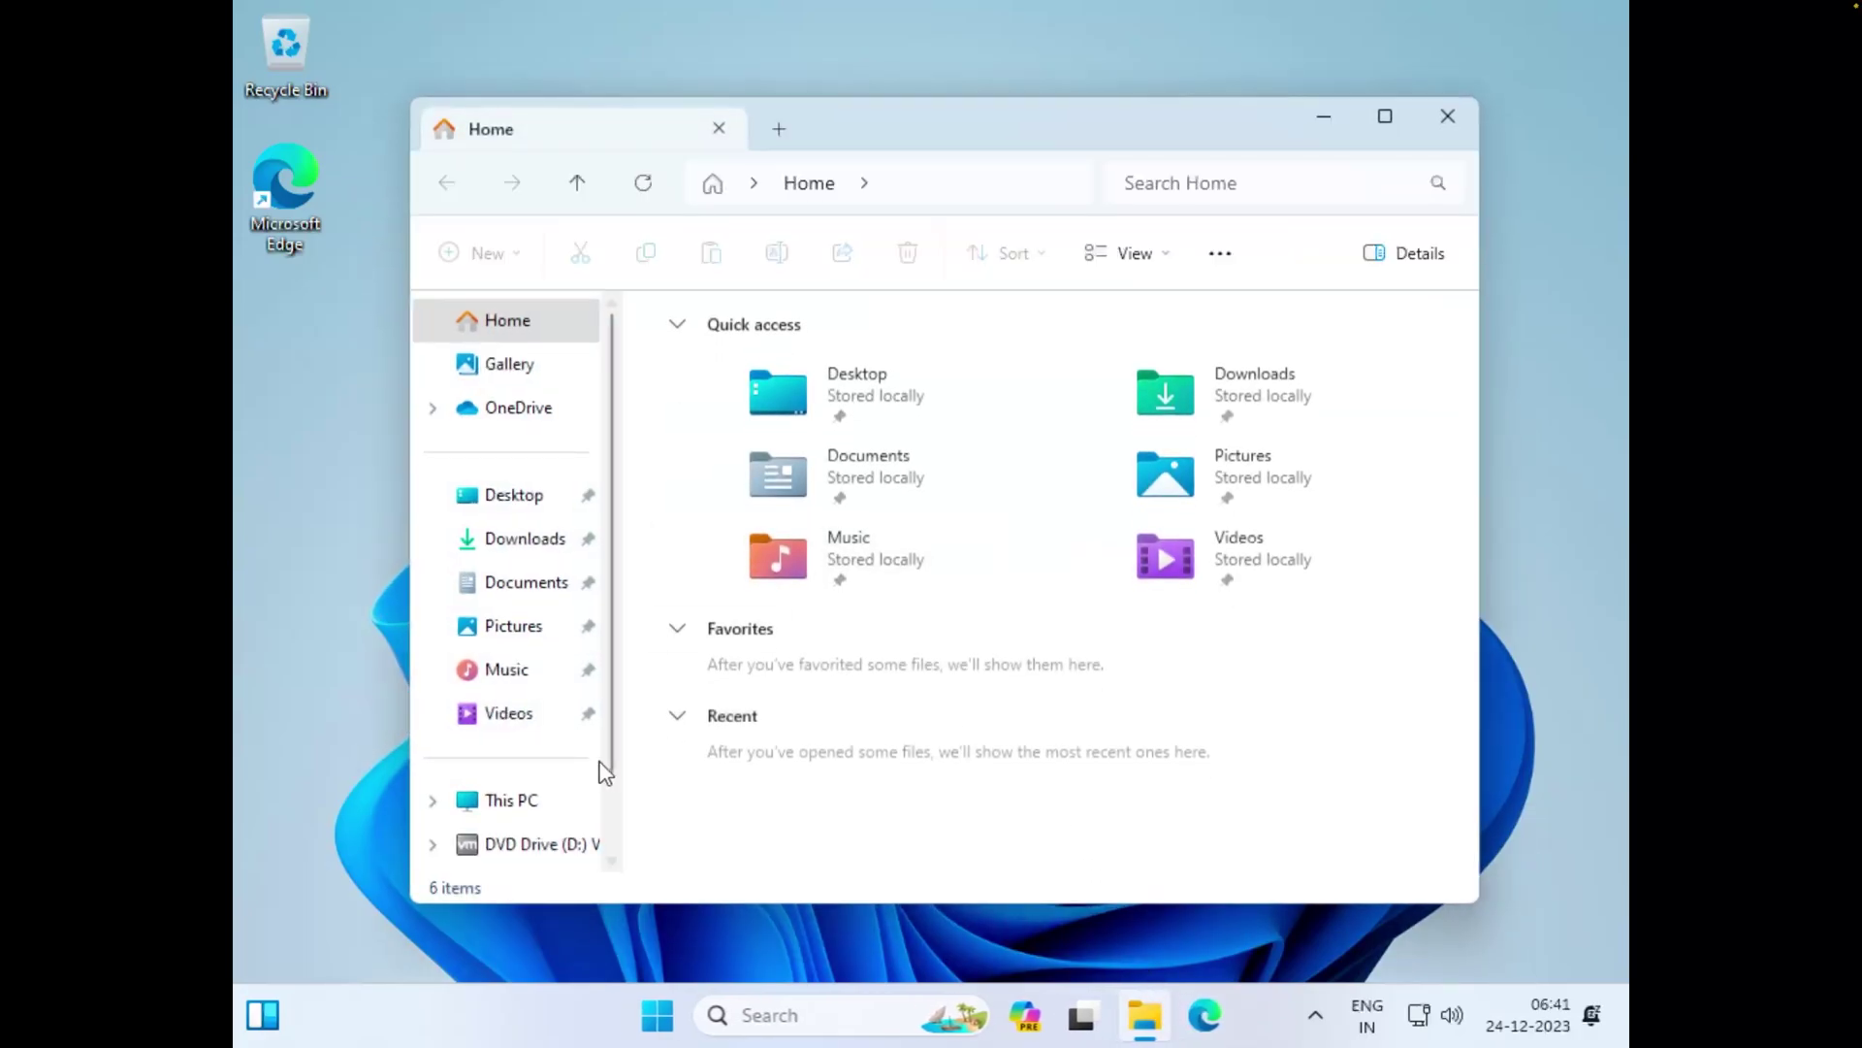
{"action": "left_click", "coordinate": [512, 799]}
{"action": "left_click", "coordinate": [1449, 116]}
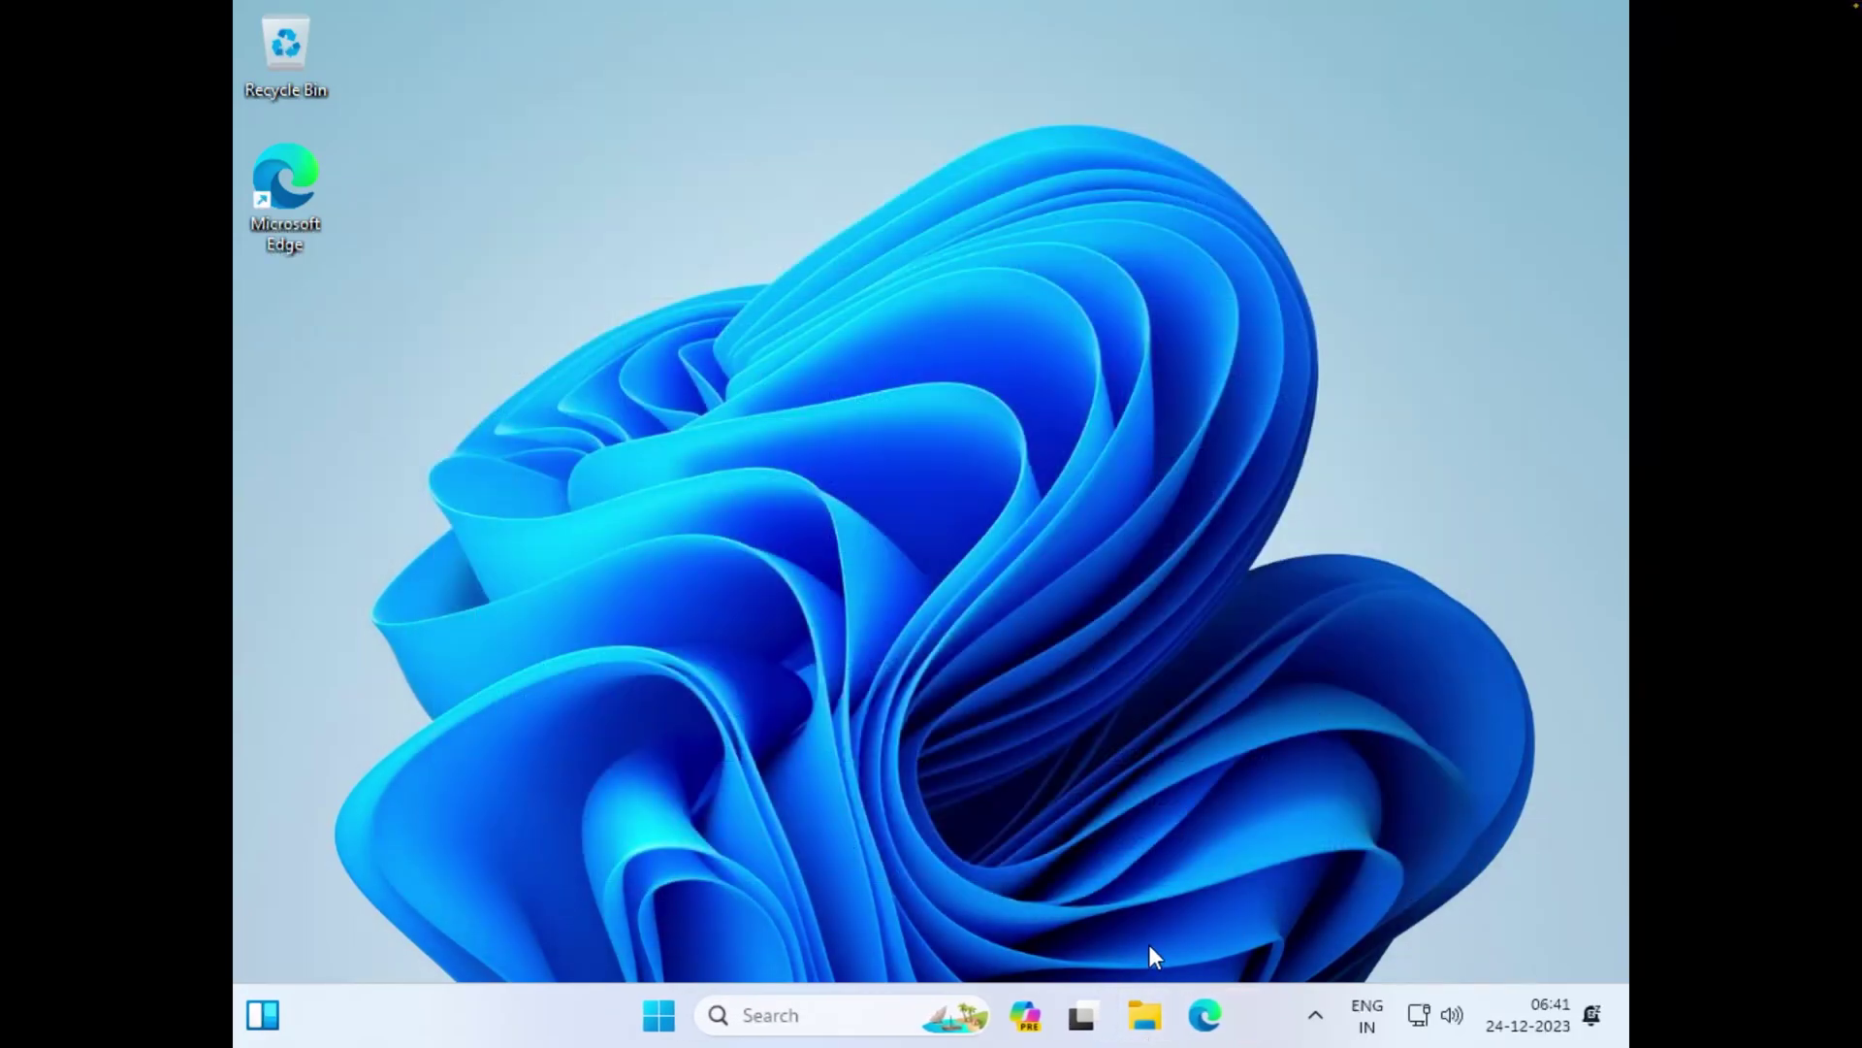
{"action": "left_click", "coordinate": [1147, 1004]}
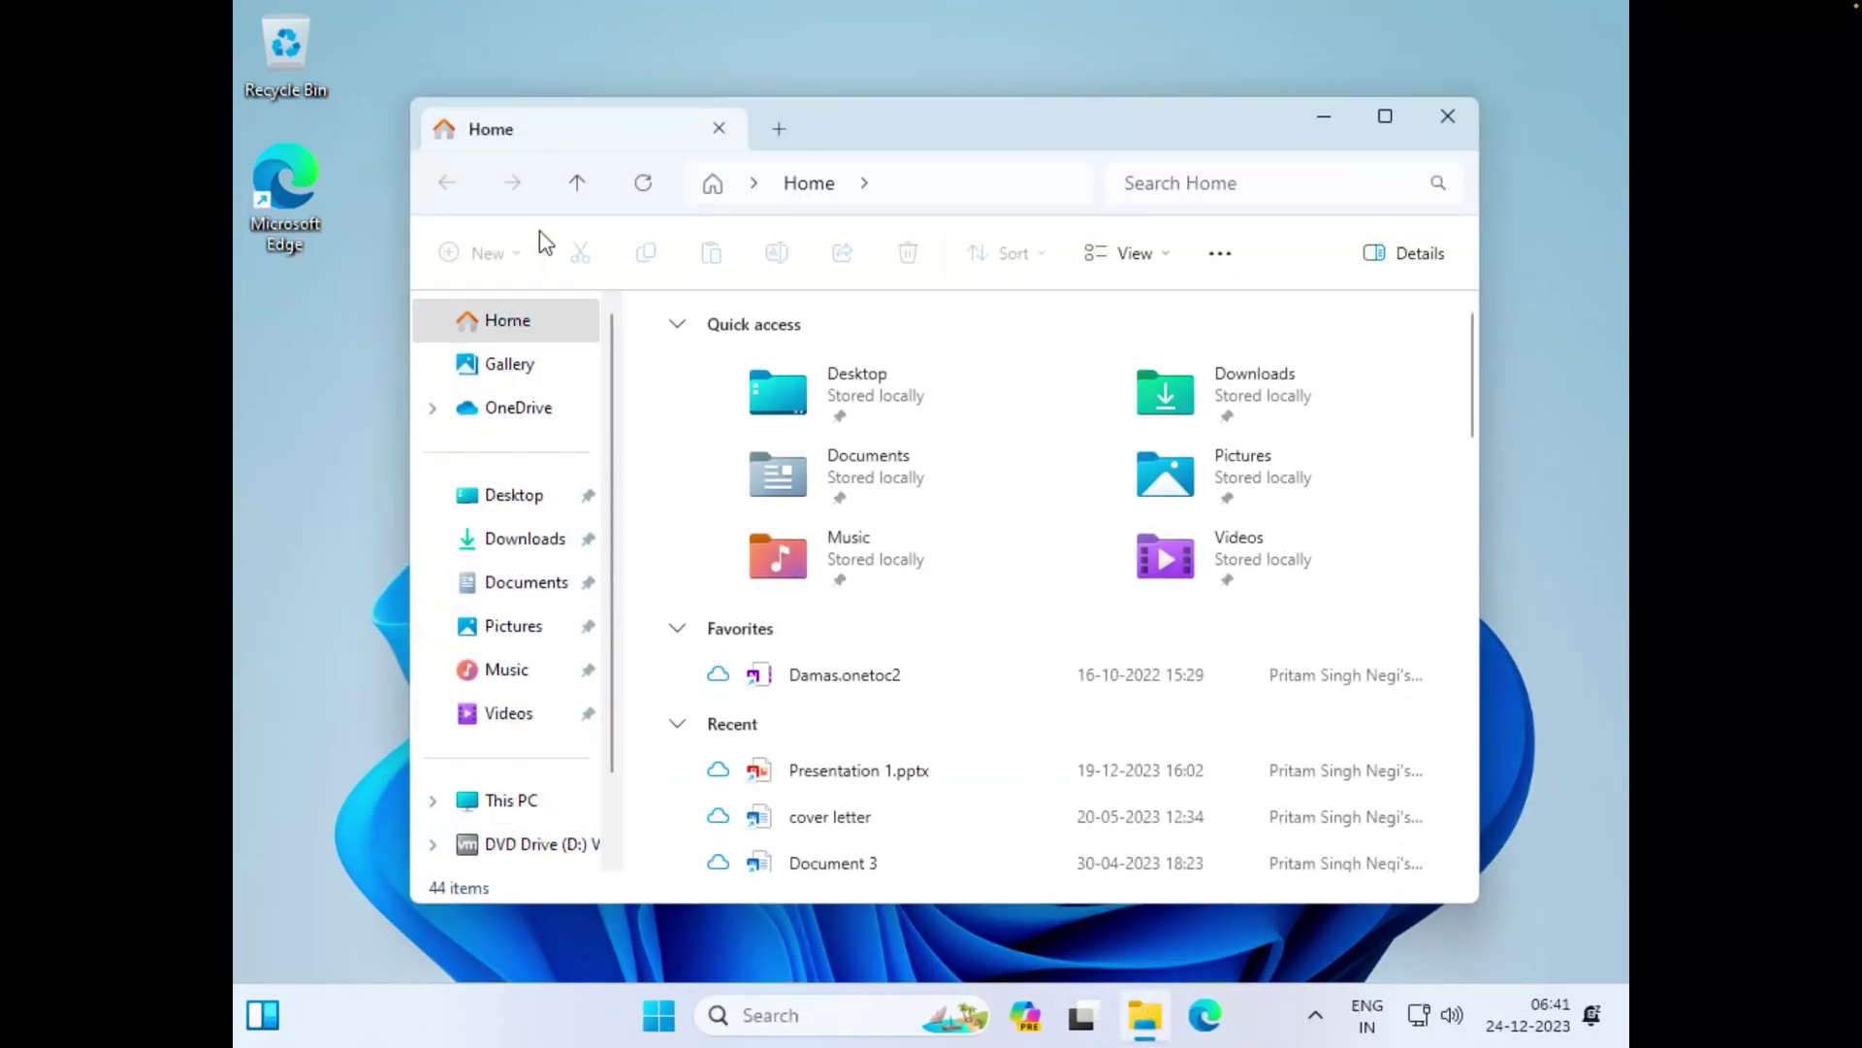
{"action": "double_click", "coordinate": [1069, 124]}
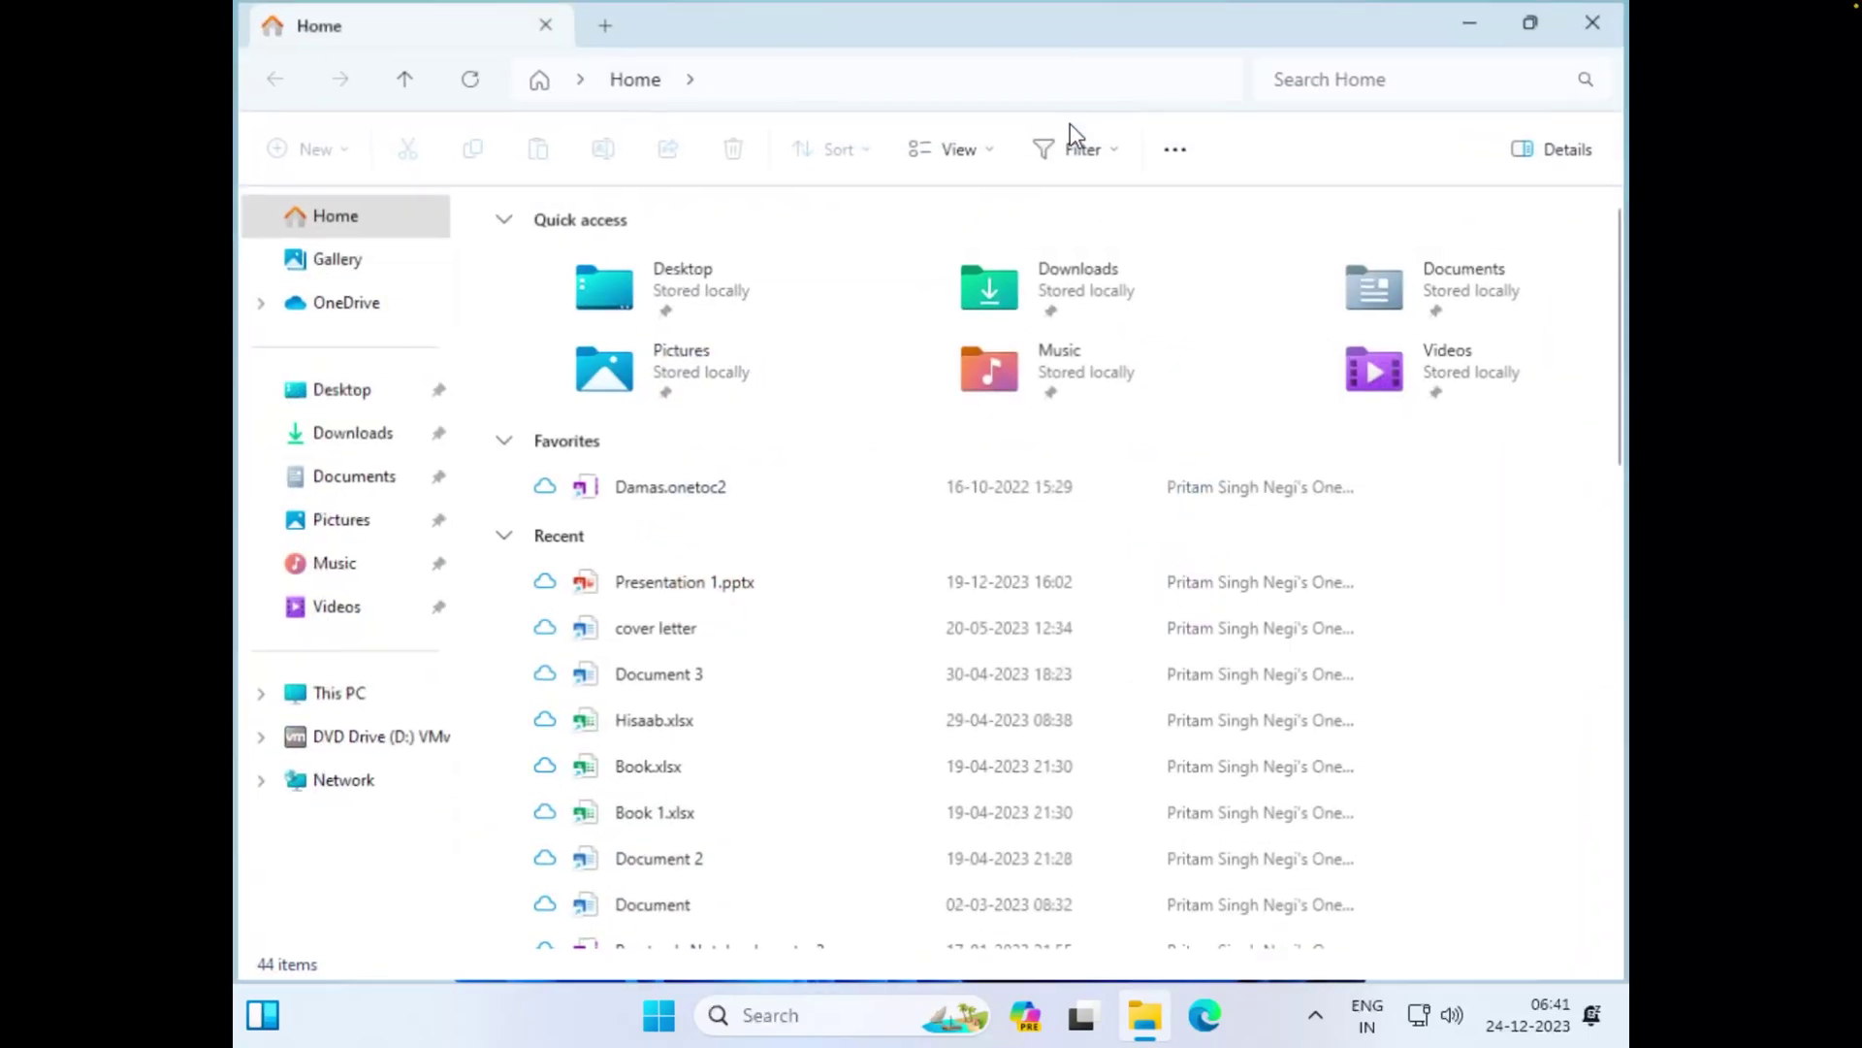
{"action": "left_click", "coordinate": [320, 705]}
{"action": "left_click", "coordinate": [924, 268]}
{"action": "right_click", "coordinate": [924, 267]}
{"action": "left_click", "coordinate": [911, 264]}
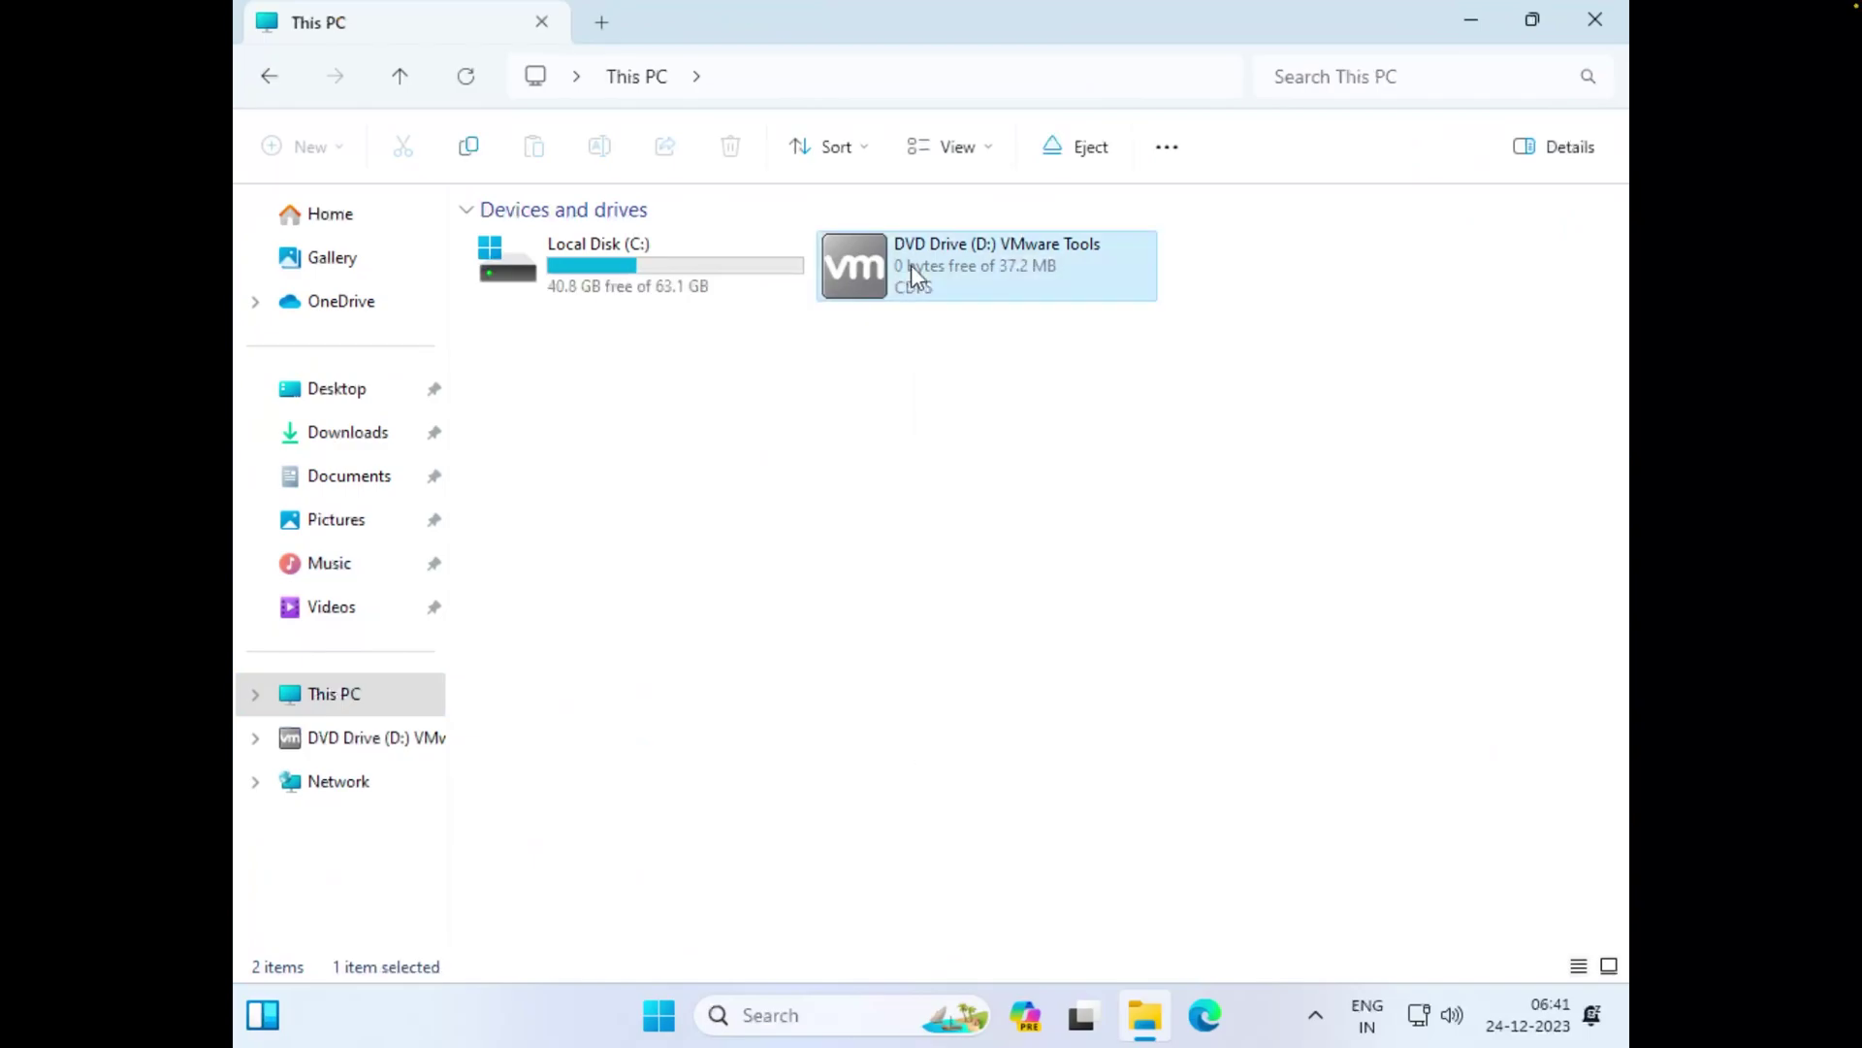
{"action": "right_click", "coordinate": [911, 265]}
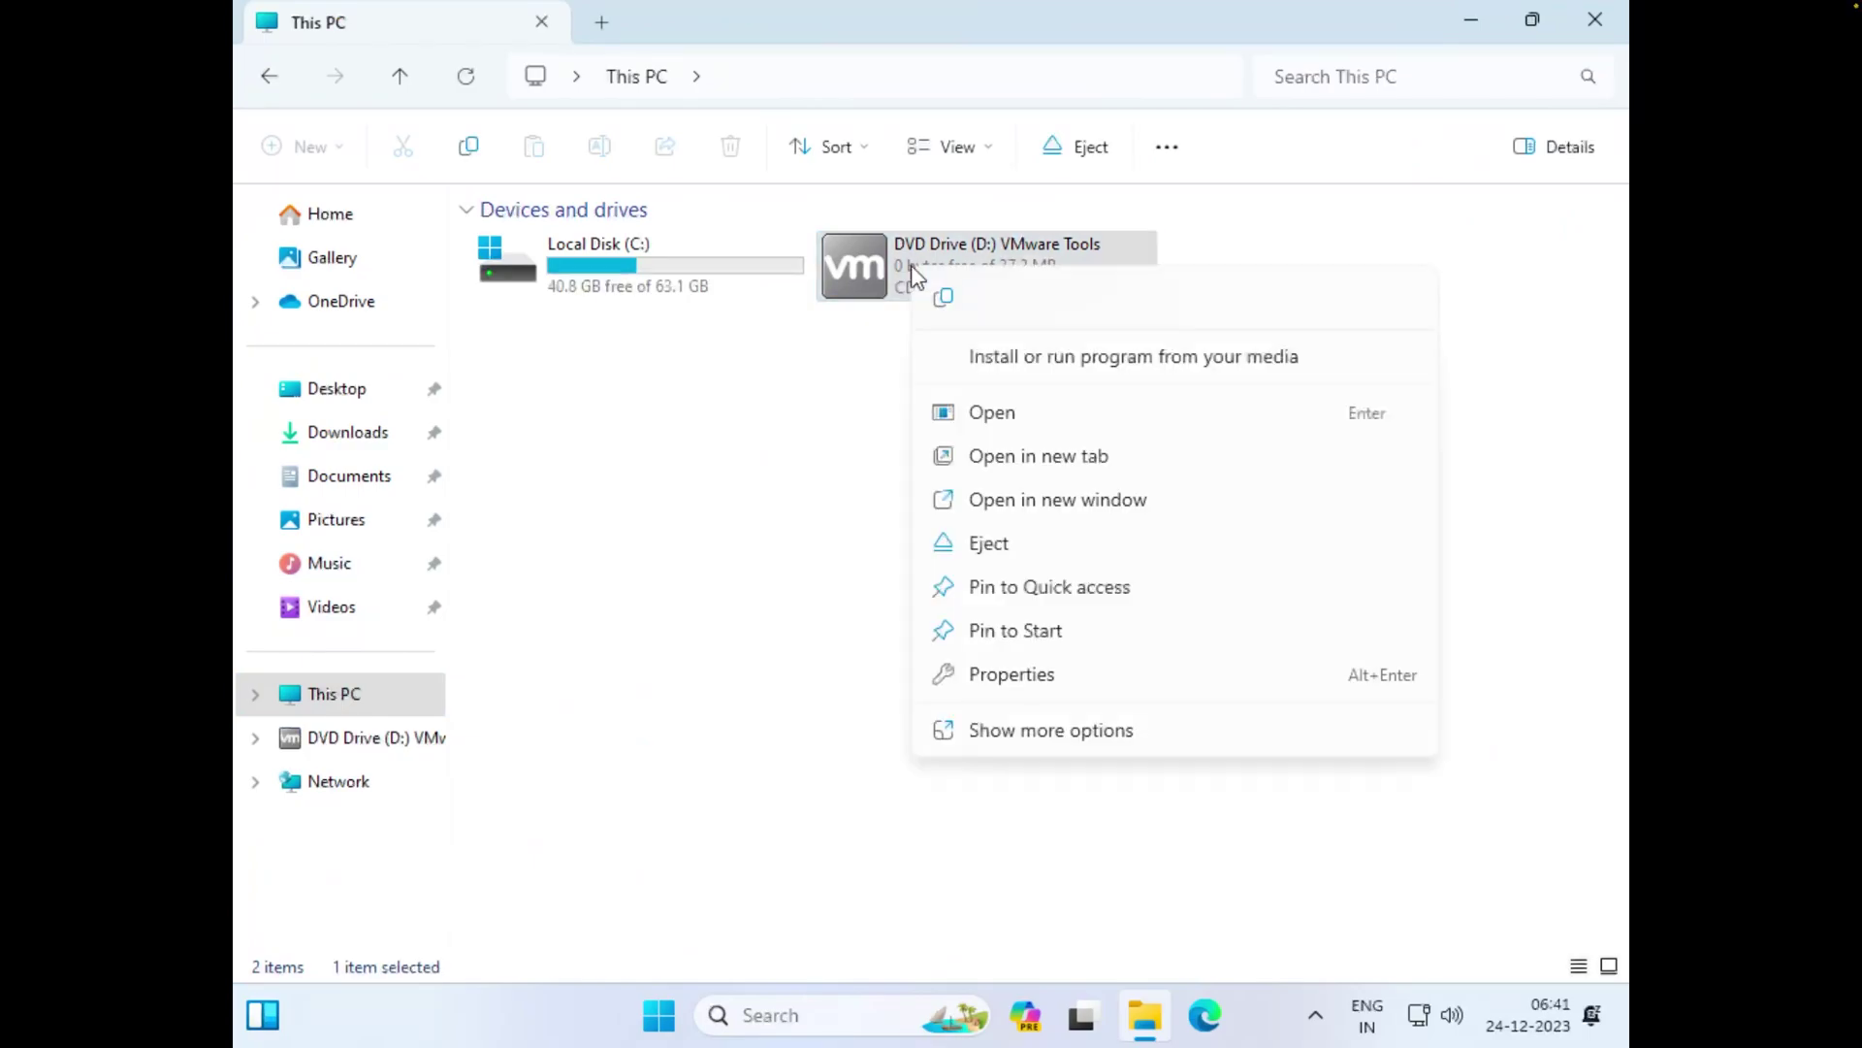
{"action": "left_click", "coordinate": [1062, 357]}
{"action": "left_click", "coordinate": [793, 742]}
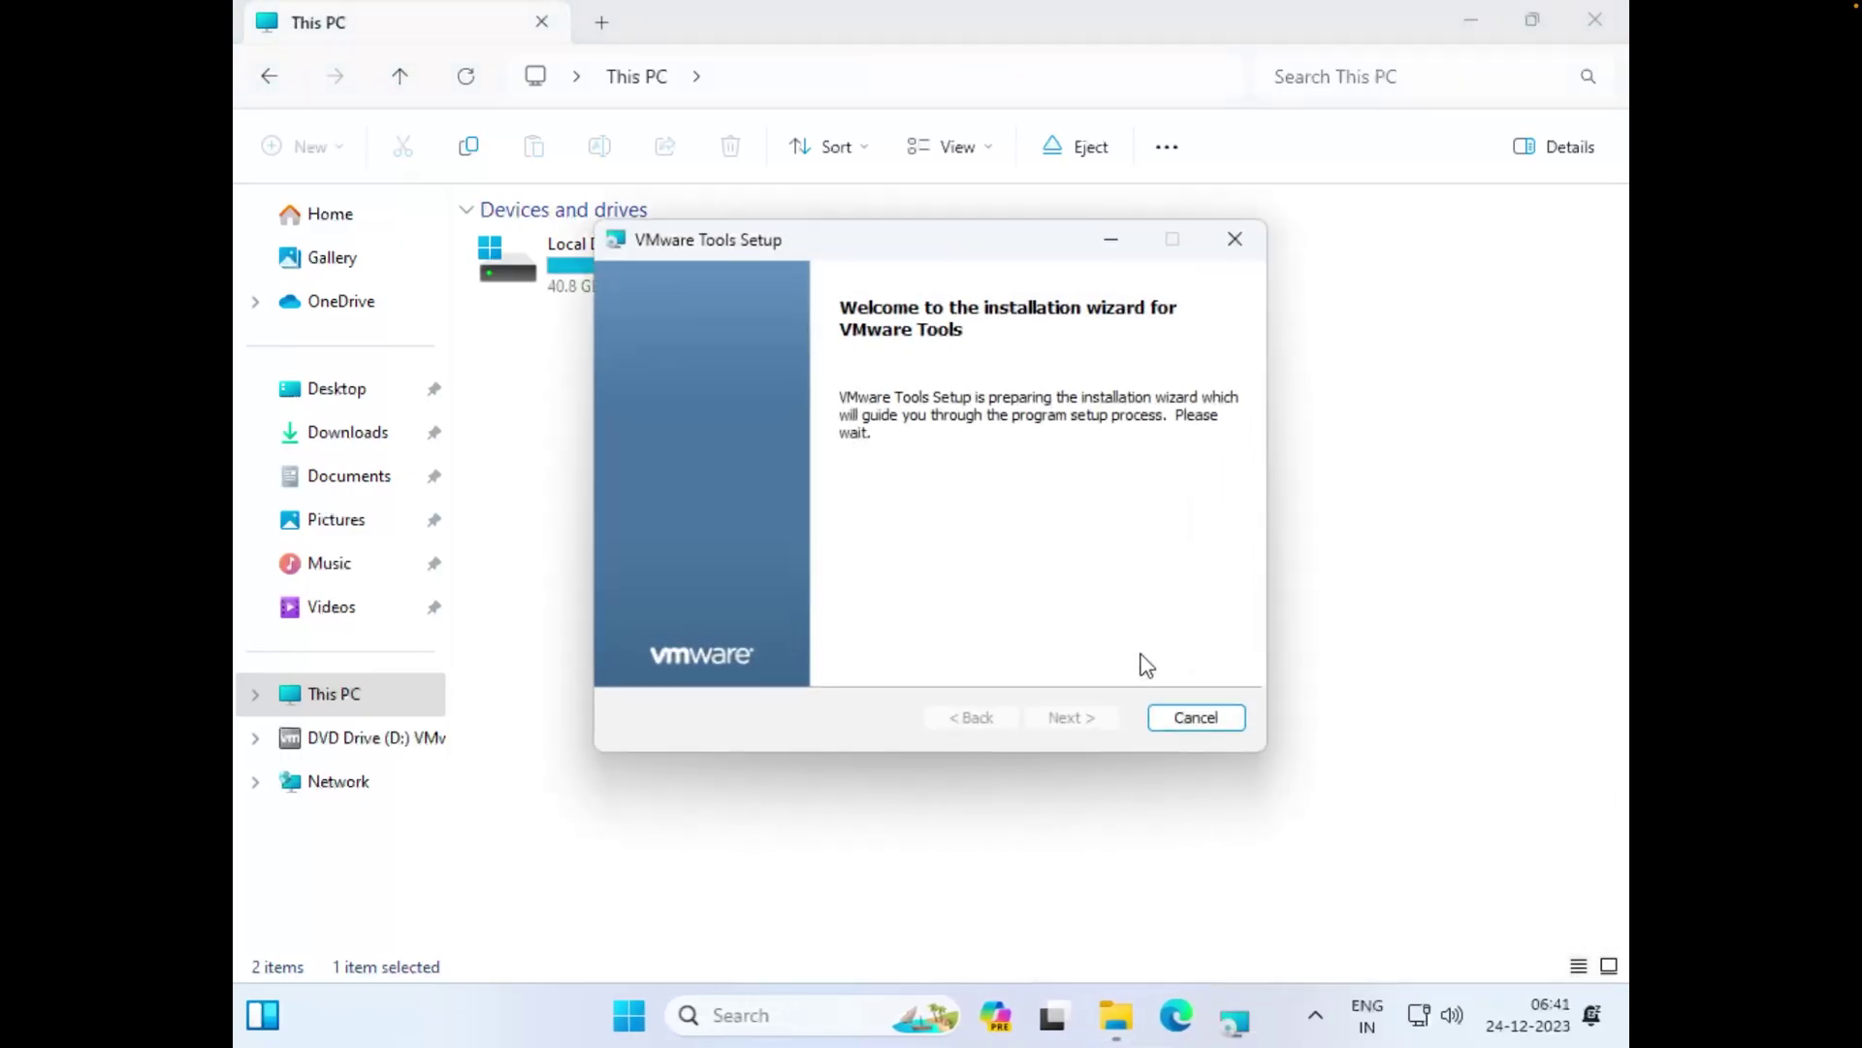
Install VMware Tools with the Typical setup and finish the wizard, restarting Windows
{"action": "left_click", "coordinate": [1086, 727]}
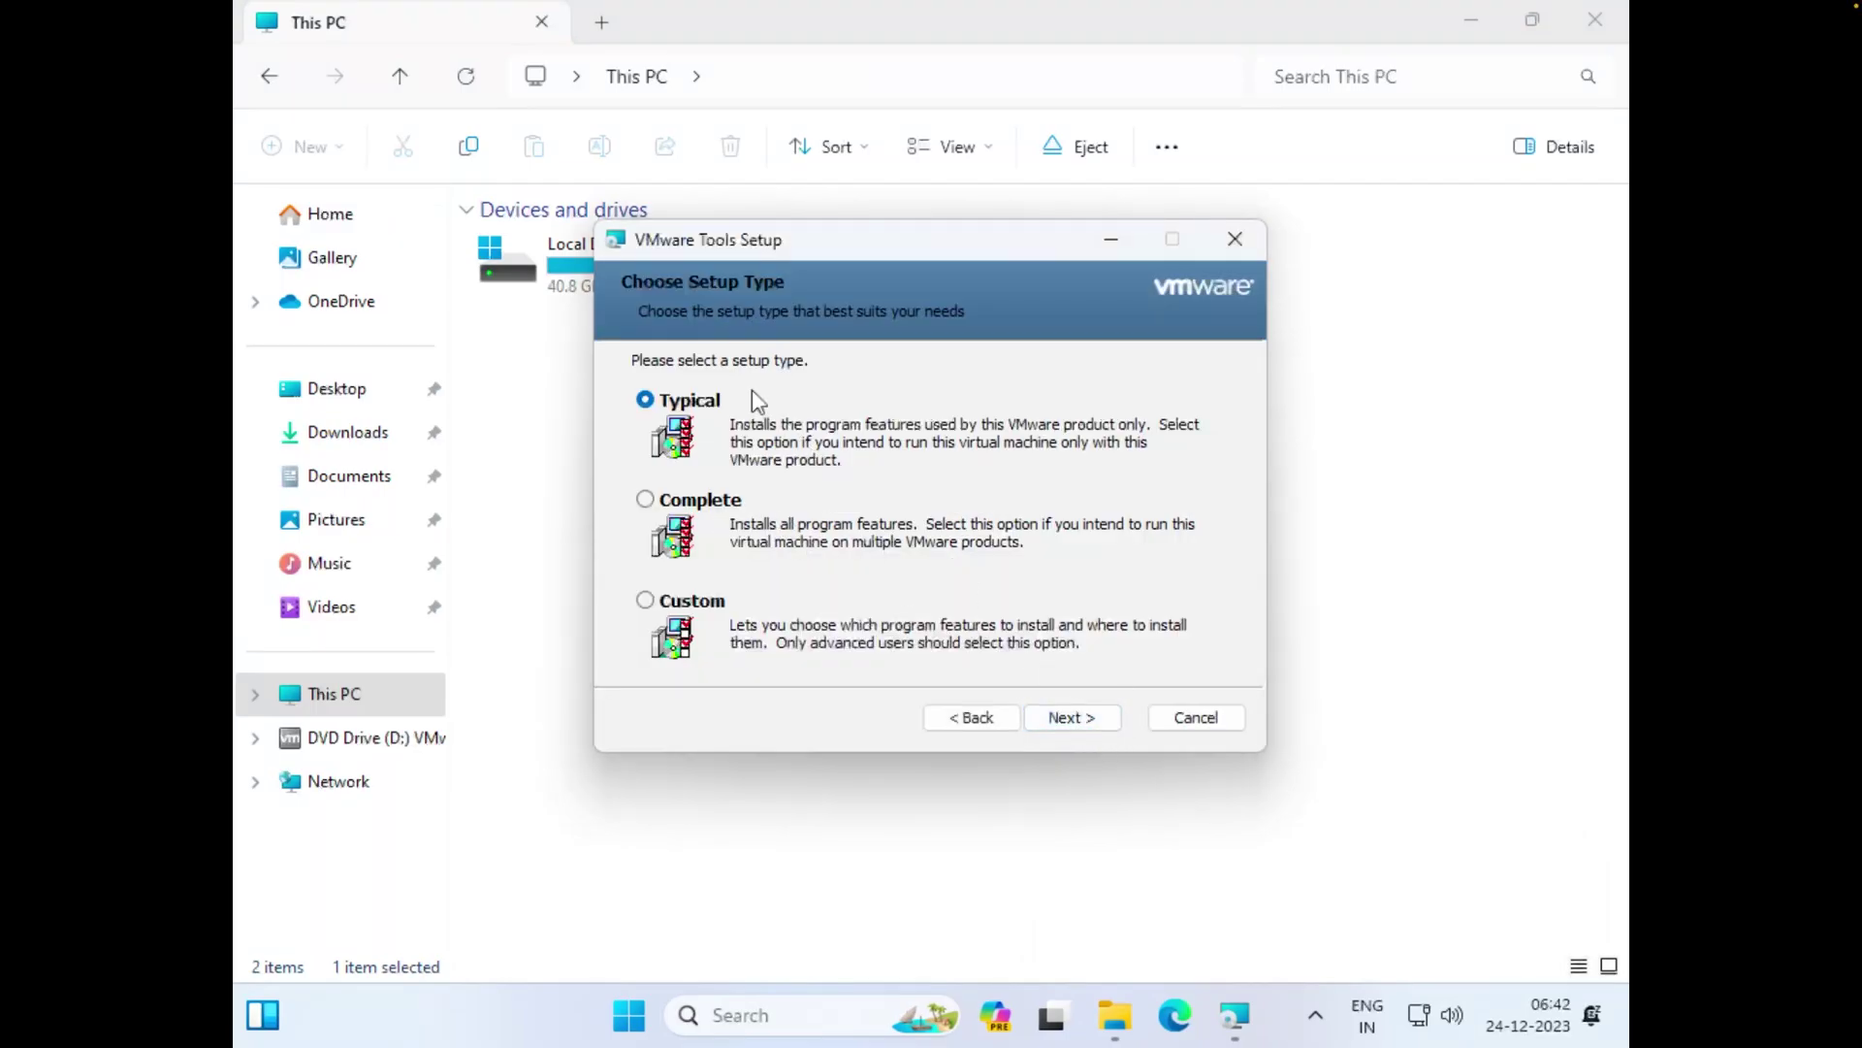
{"action": "left_click", "coordinate": [1085, 724]}
{"action": "left_click", "coordinate": [1086, 724]}
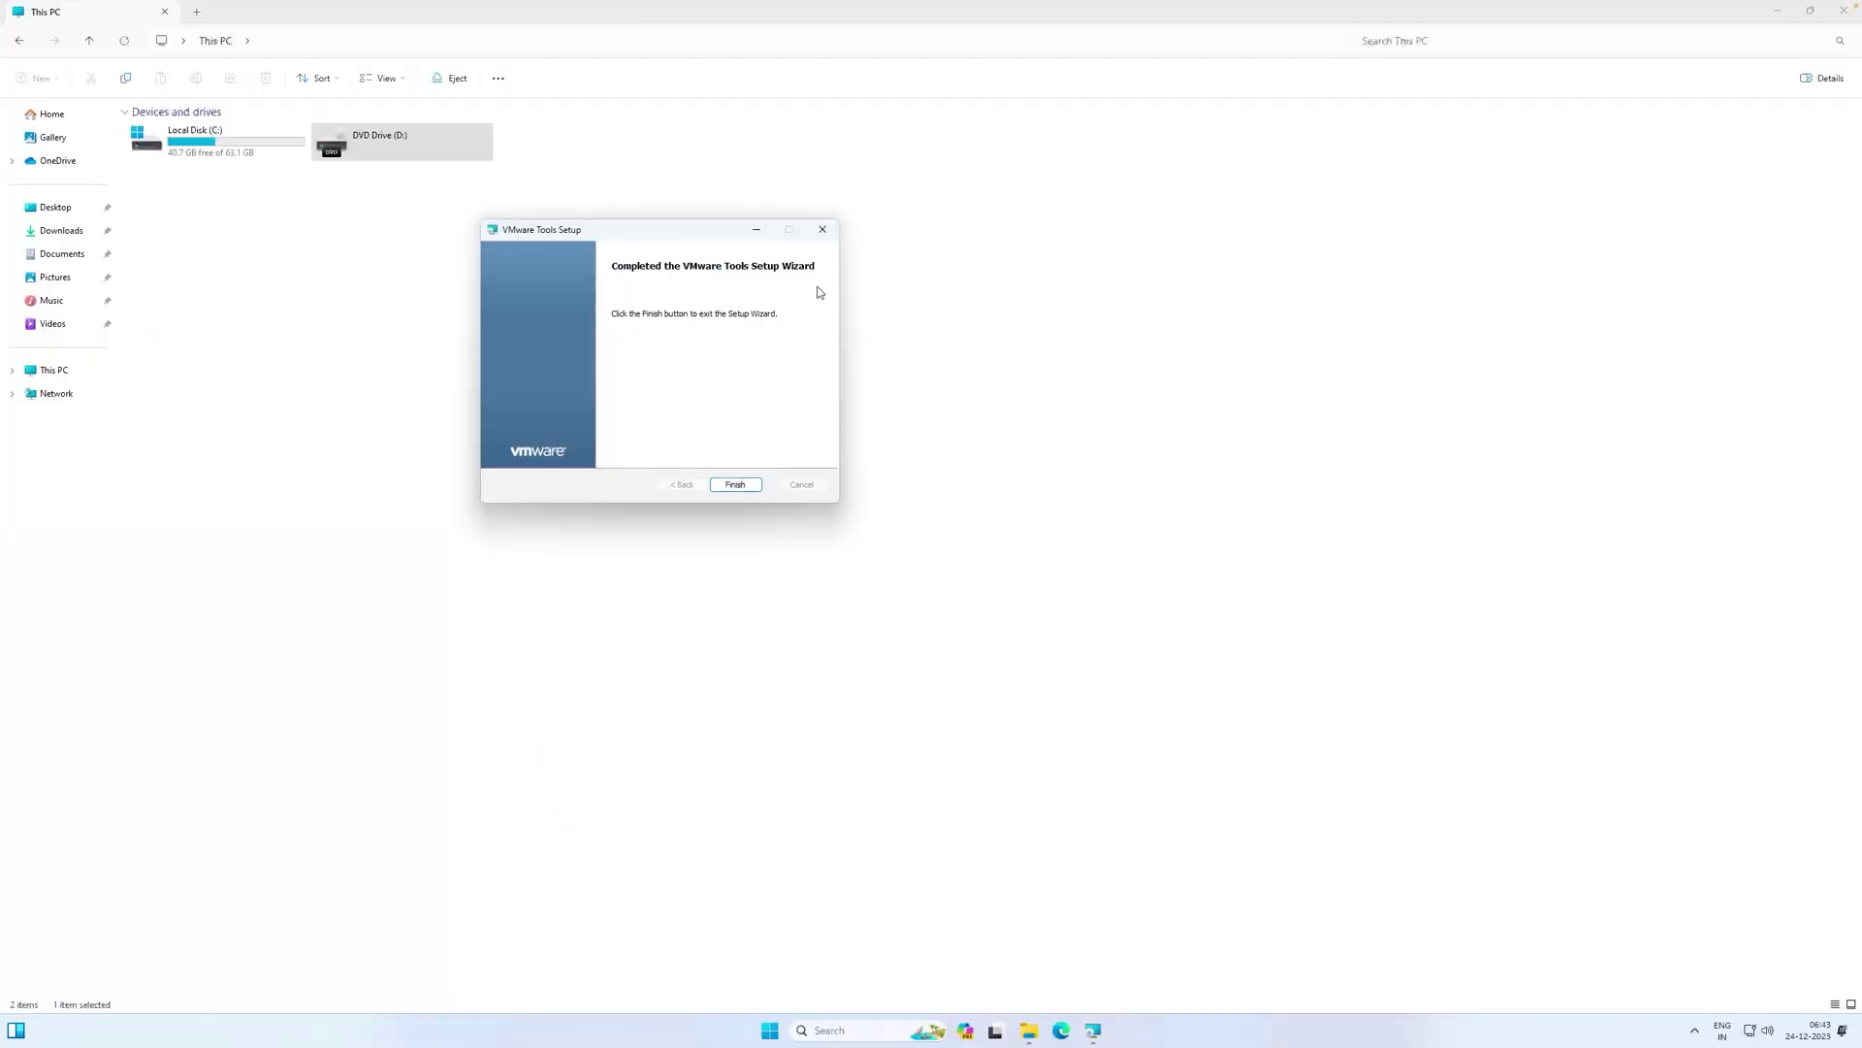
{"action": "left_click", "coordinate": [733, 485]}
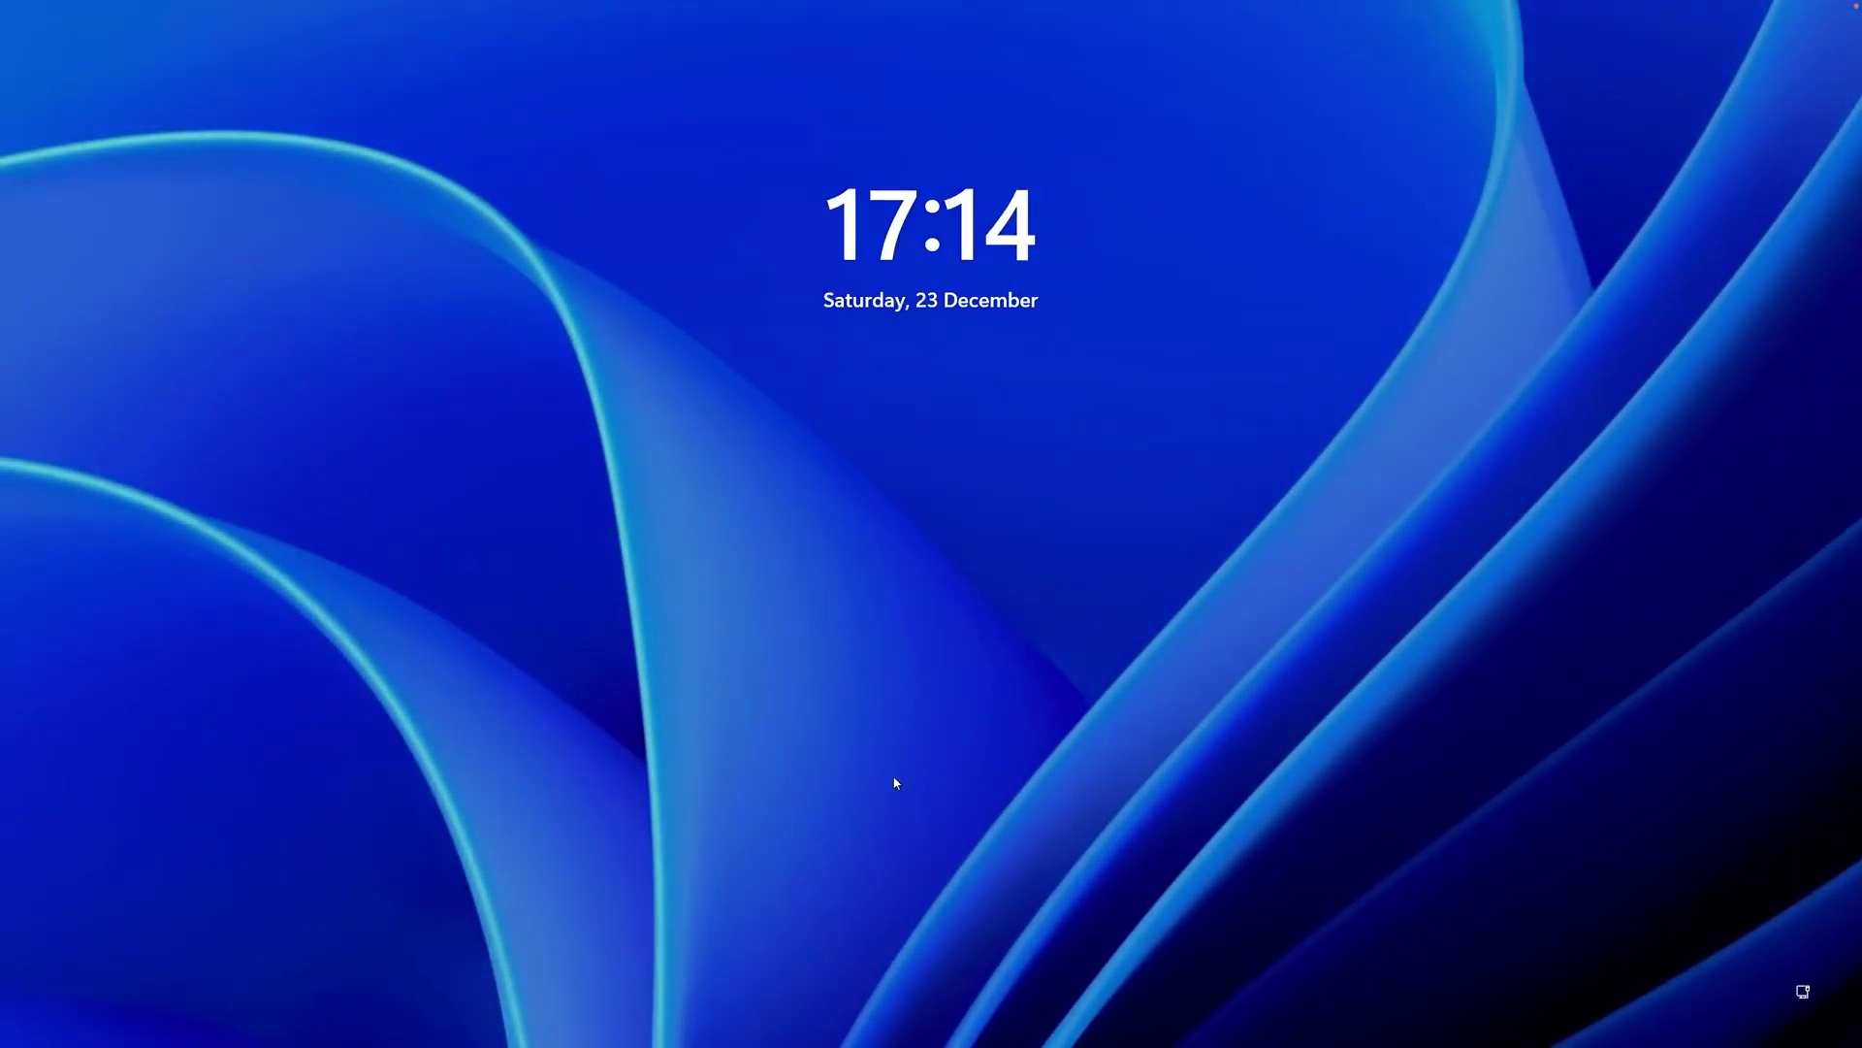
Sign back into Windows with the PIN and open Settings maximized
{"action": "left_click", "coordinate": [897, 782]}
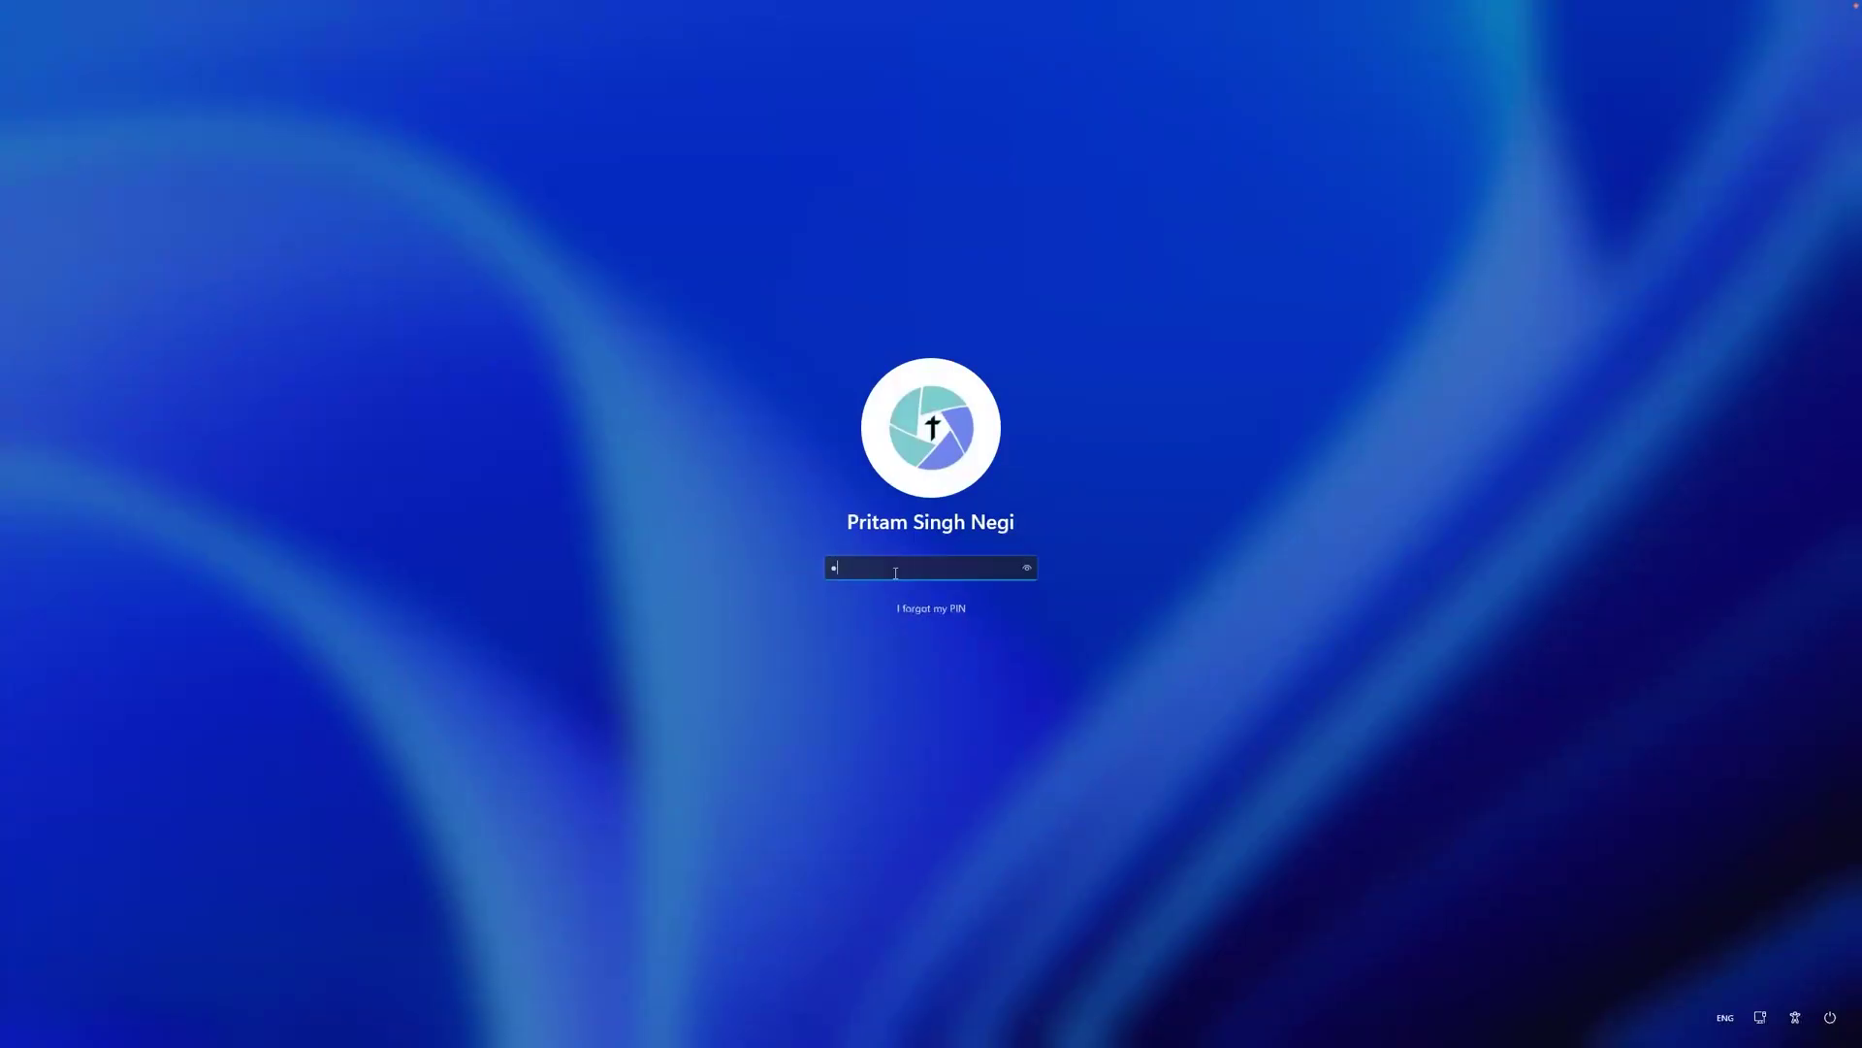
{"action": "type", "text": "0"}
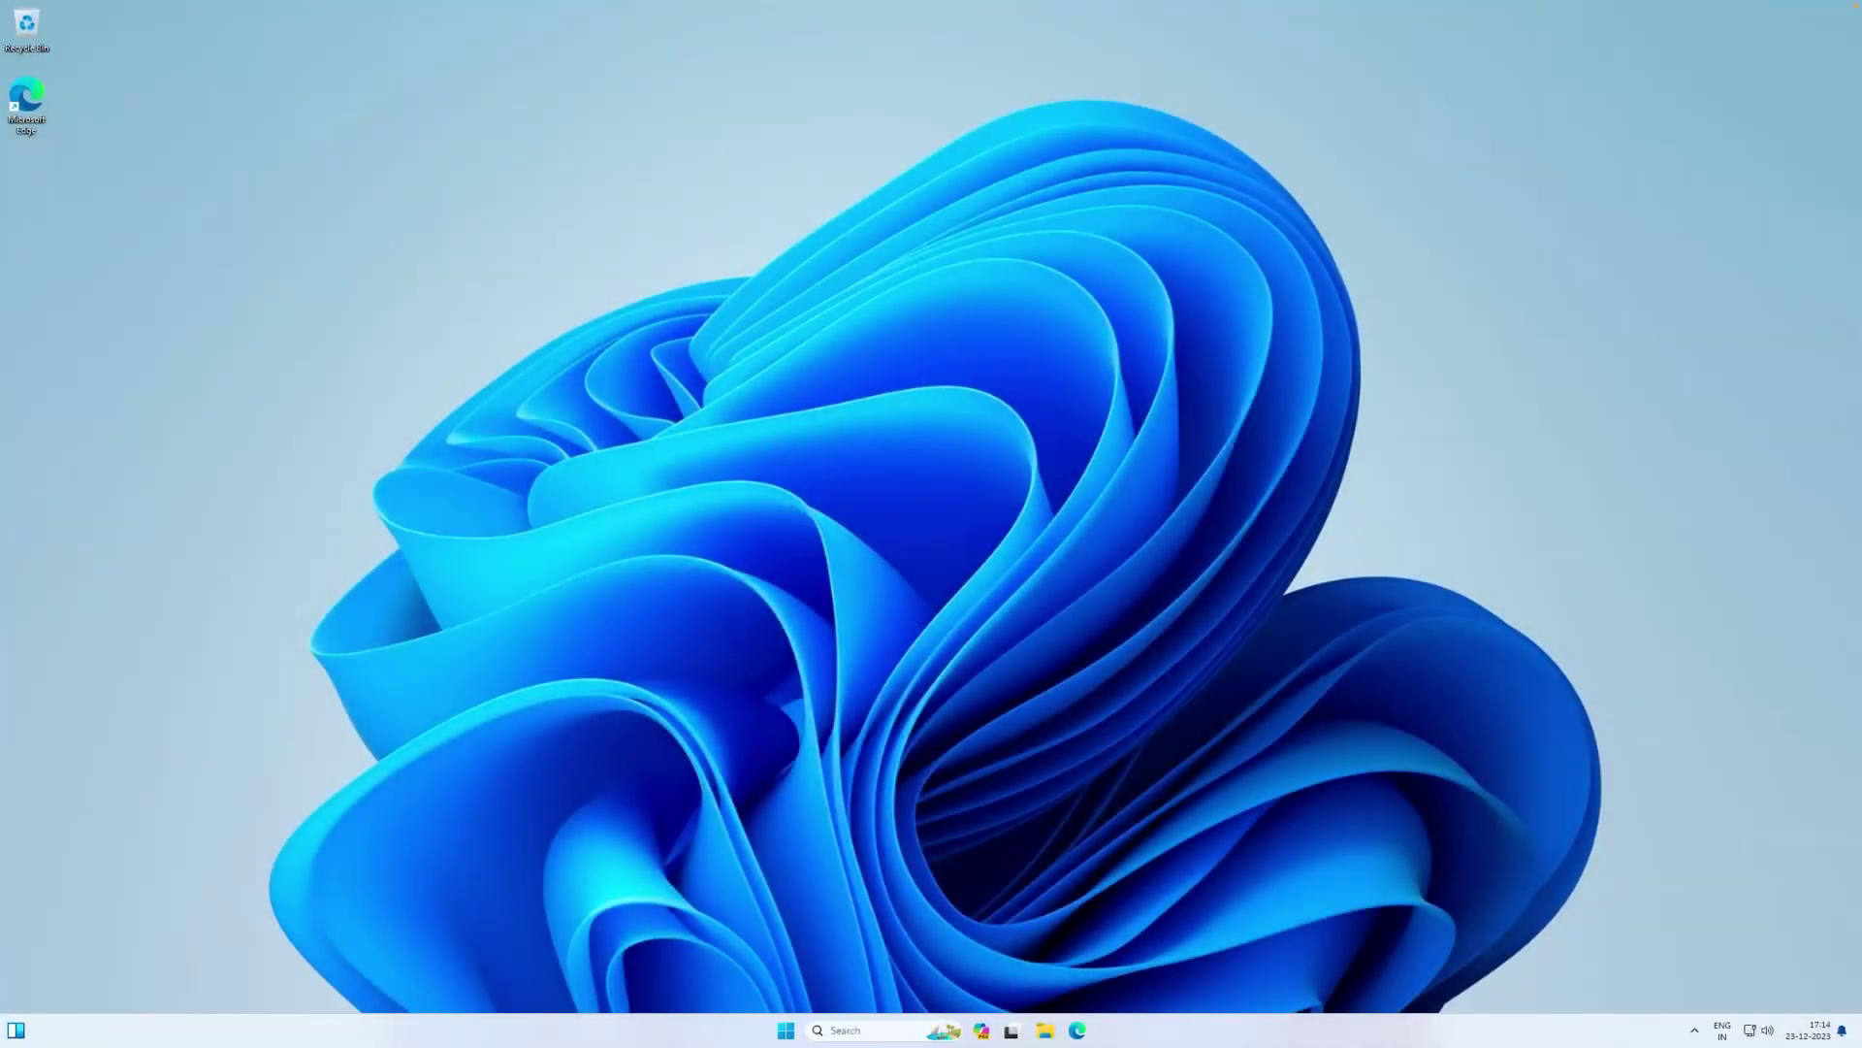
{"action": "key", "text": "super"}
{"action": "left_click", "coordinate": [1110, 598]}
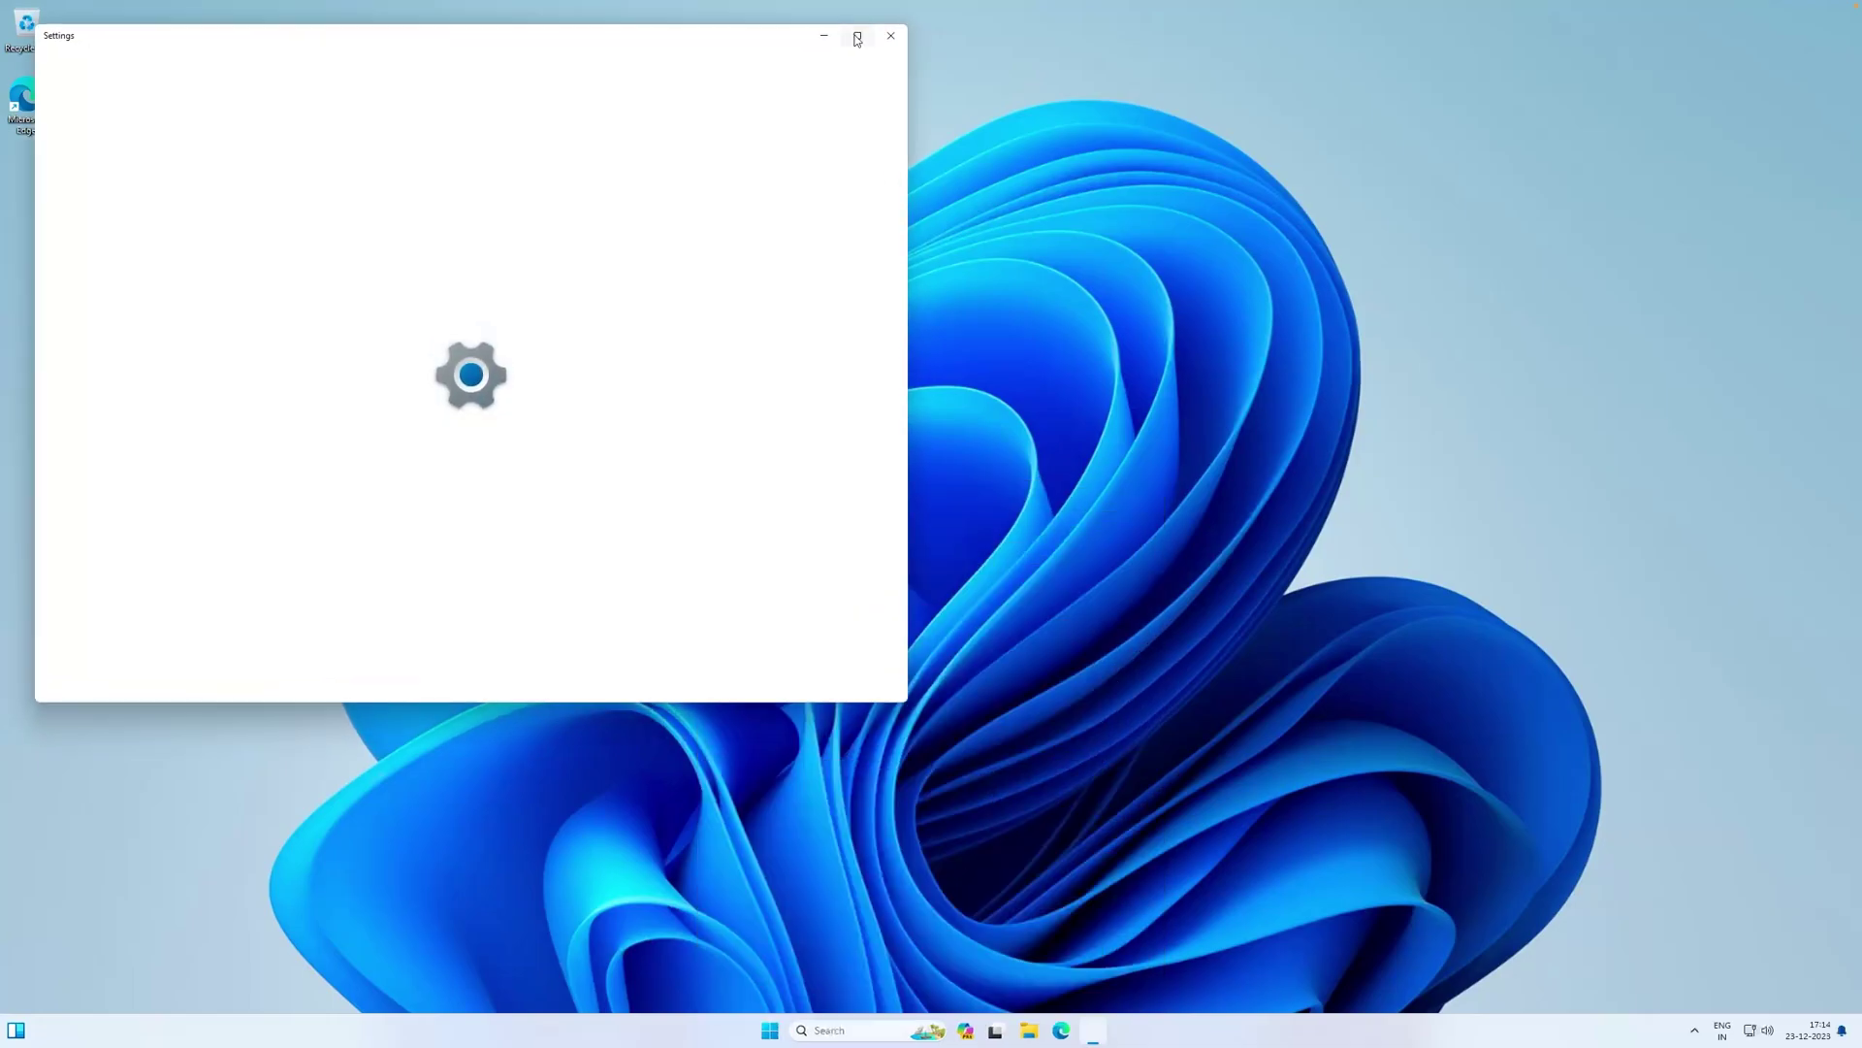
{"action": "left_click_drag", "start_coordinate": [437, 43], "coordinate": [854, 2]}
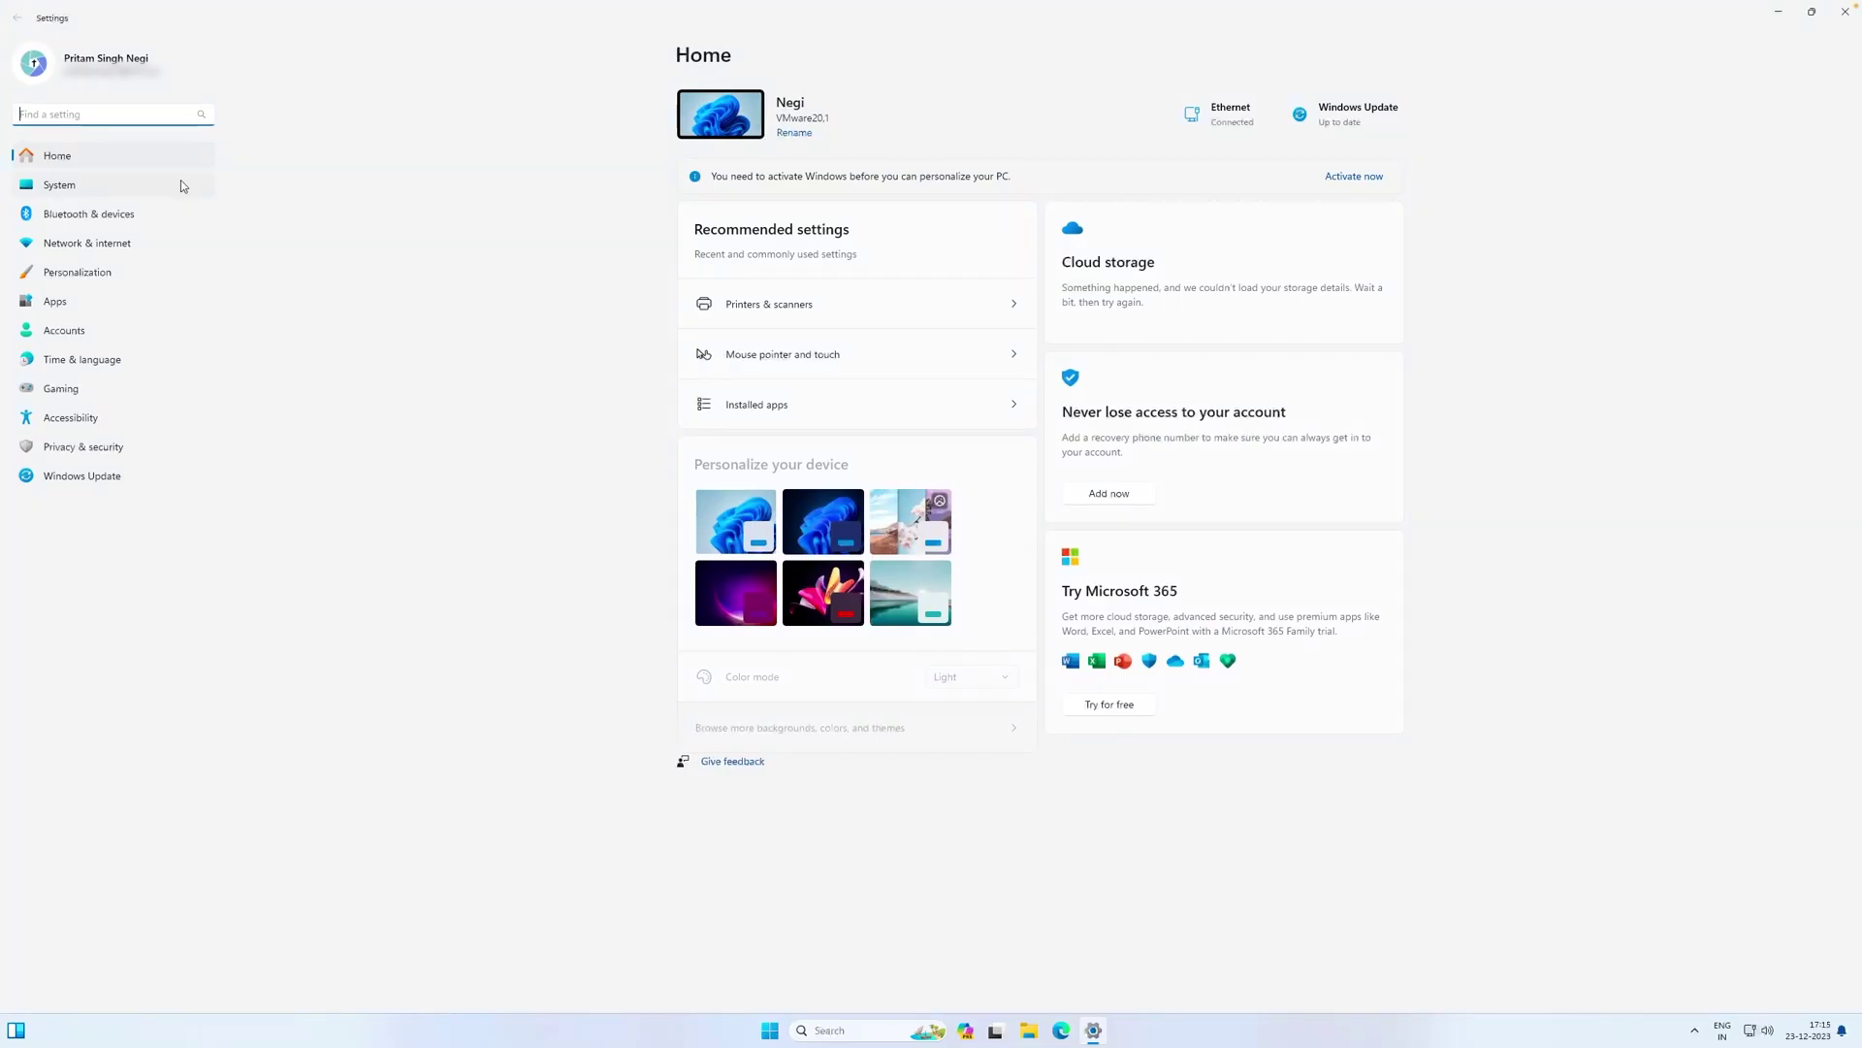
Open System > About to check the specs: 4.00 GB RAM, ARM-based processor
{"action": "left_click", "coordinate": [76, 184]}
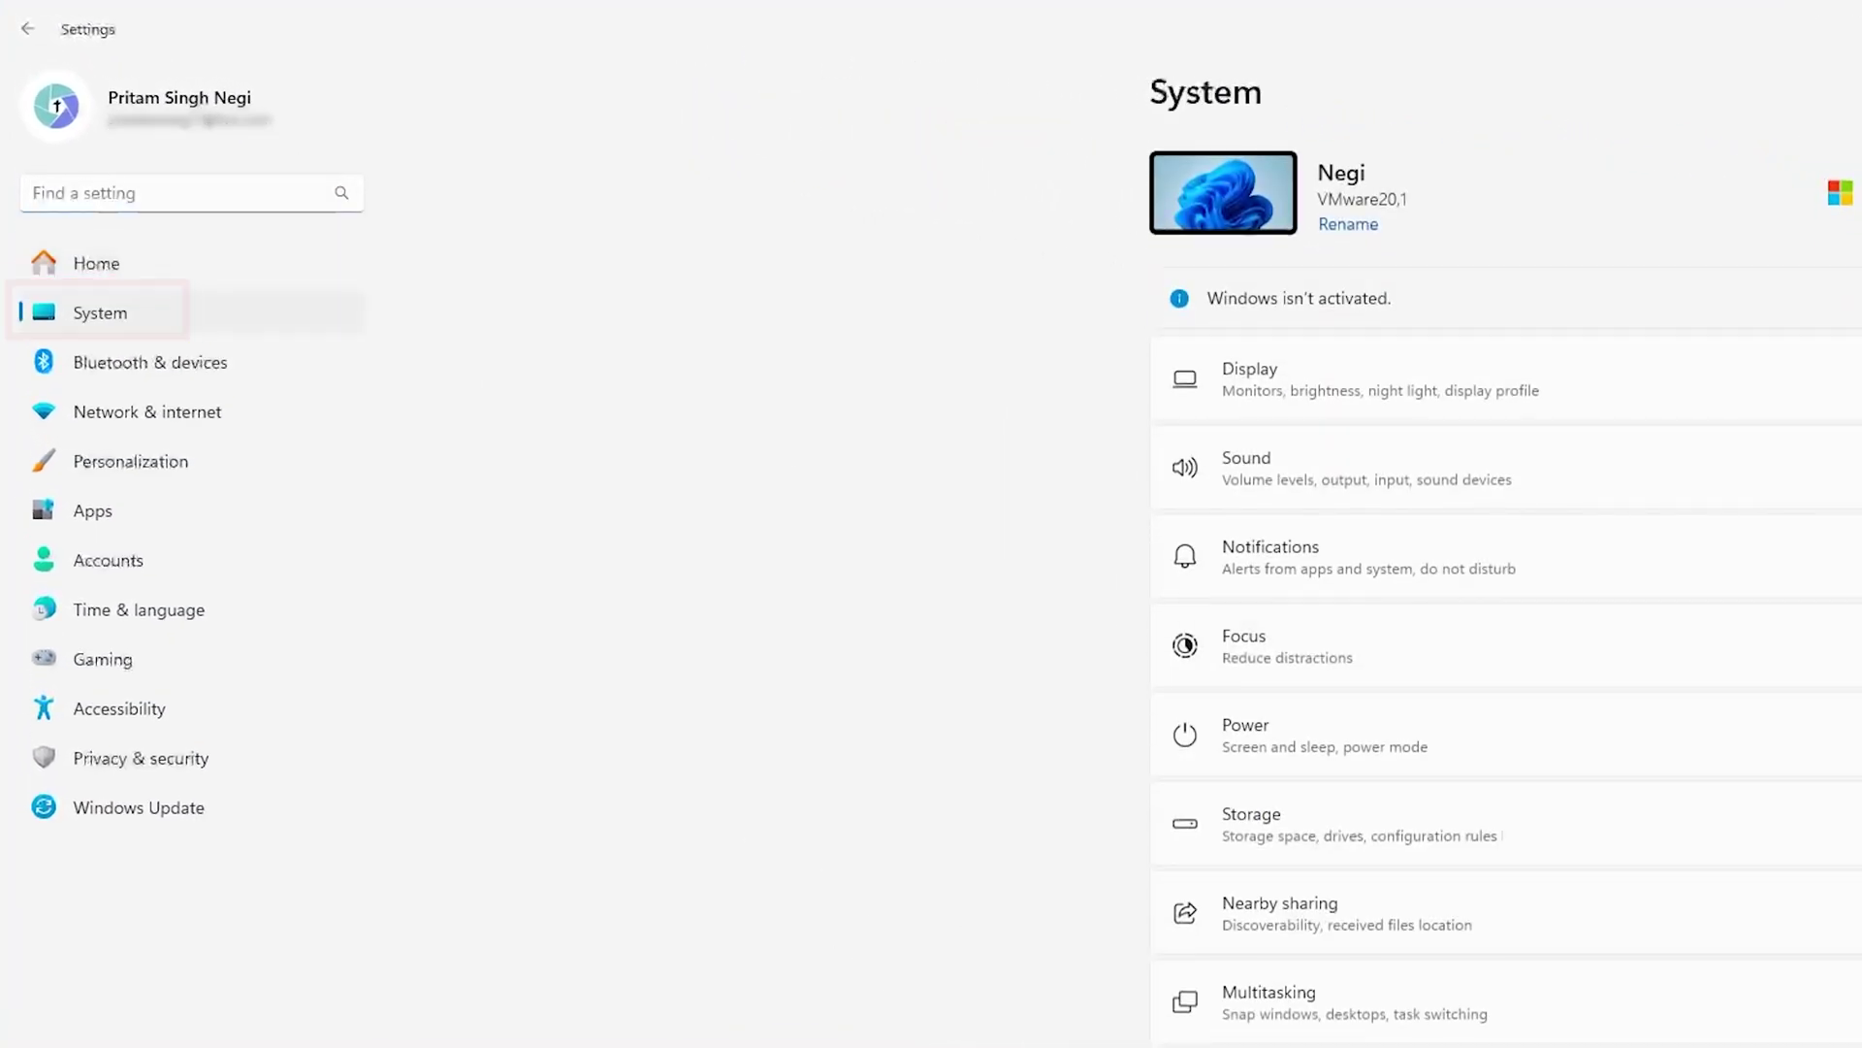
{"action": "scroll", "coordinate": [1503, 679], "scroll_direction": "down", "scroll_amount": 3}
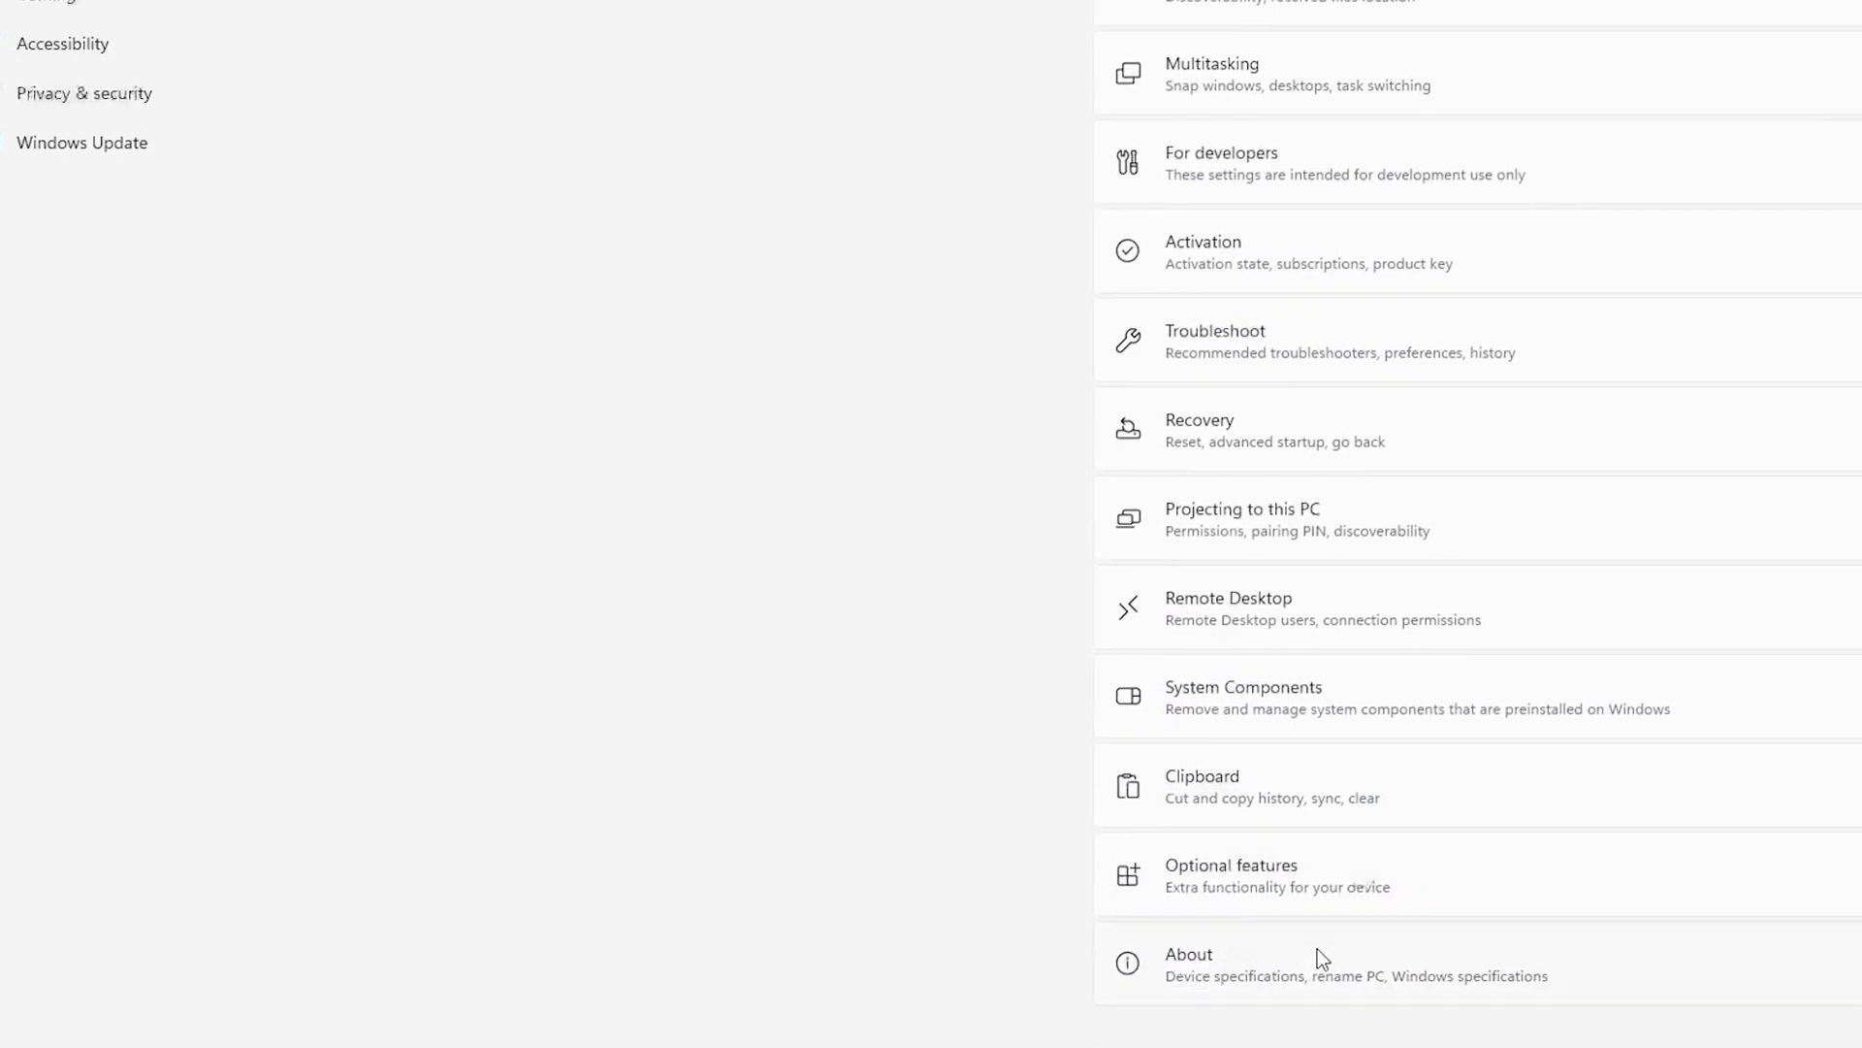
{"action": "left_click", "coordinate": [1317, 948]}
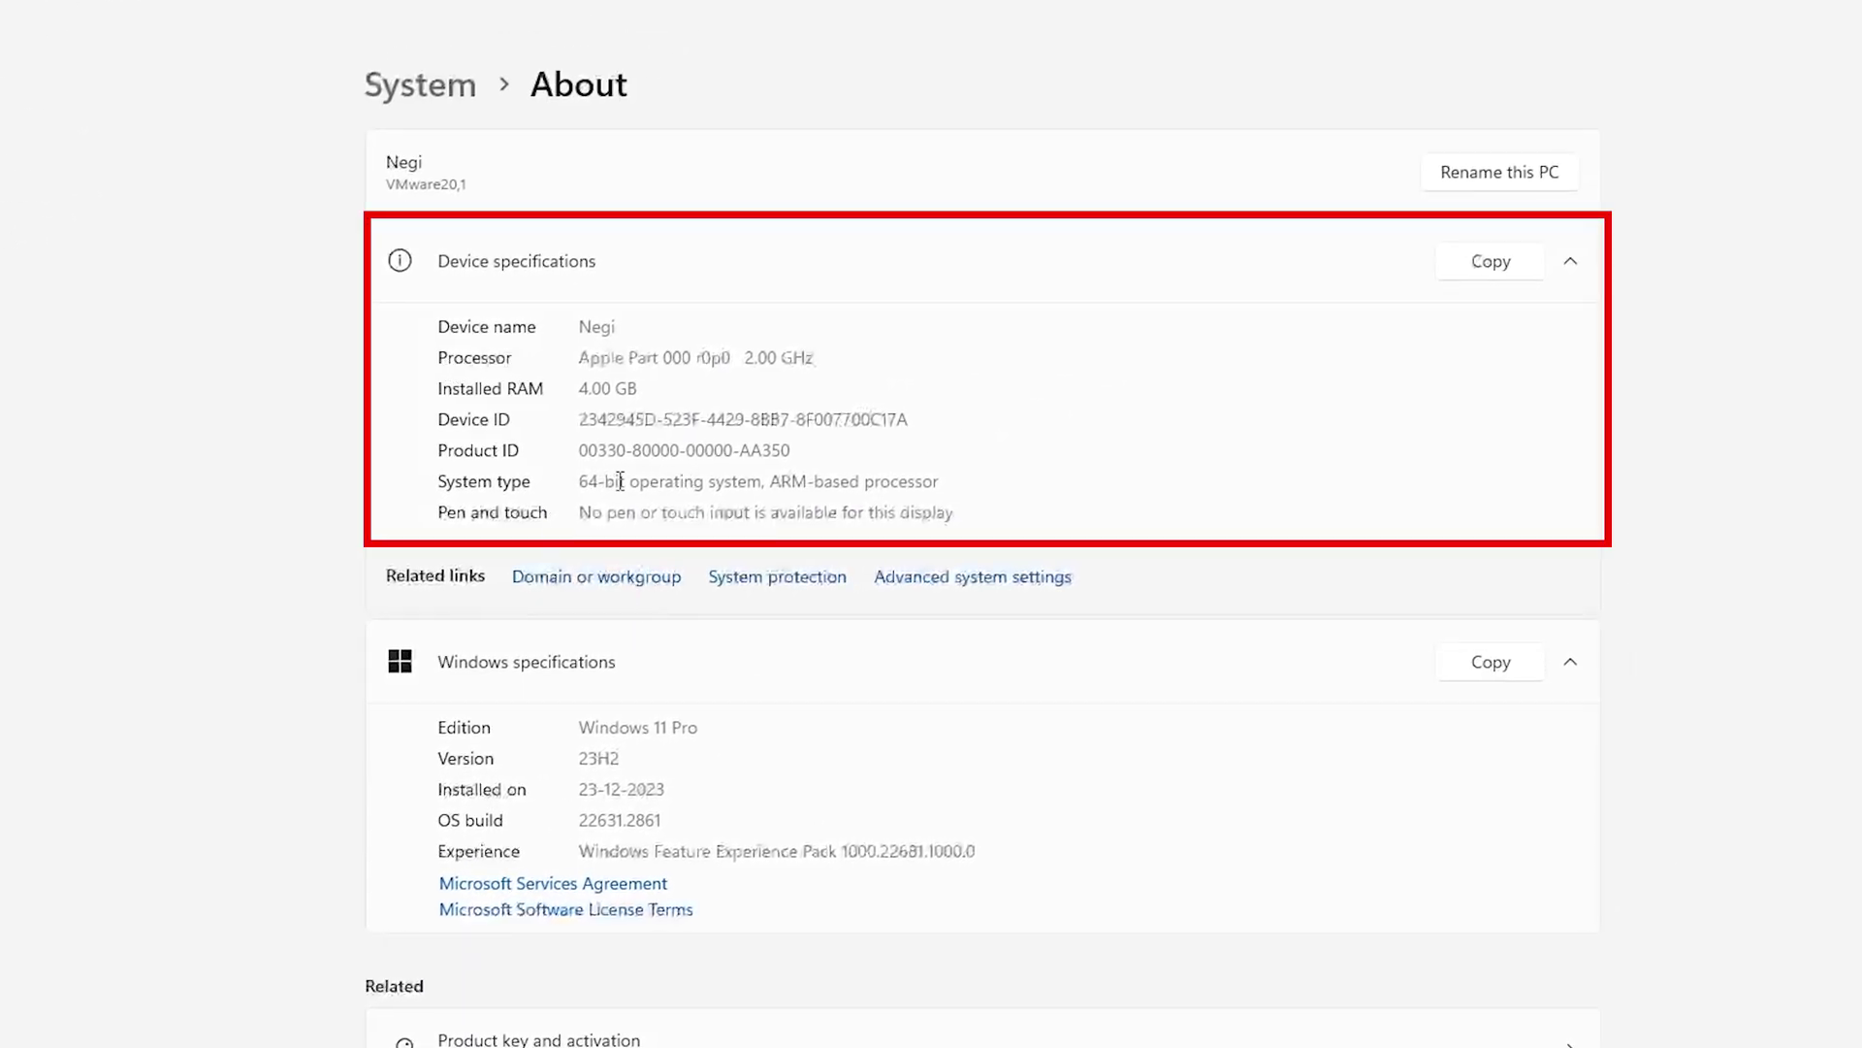
{"action": "left_click_drag", "start_coordinate": [758, 483], "coordinate": [993, 478]}
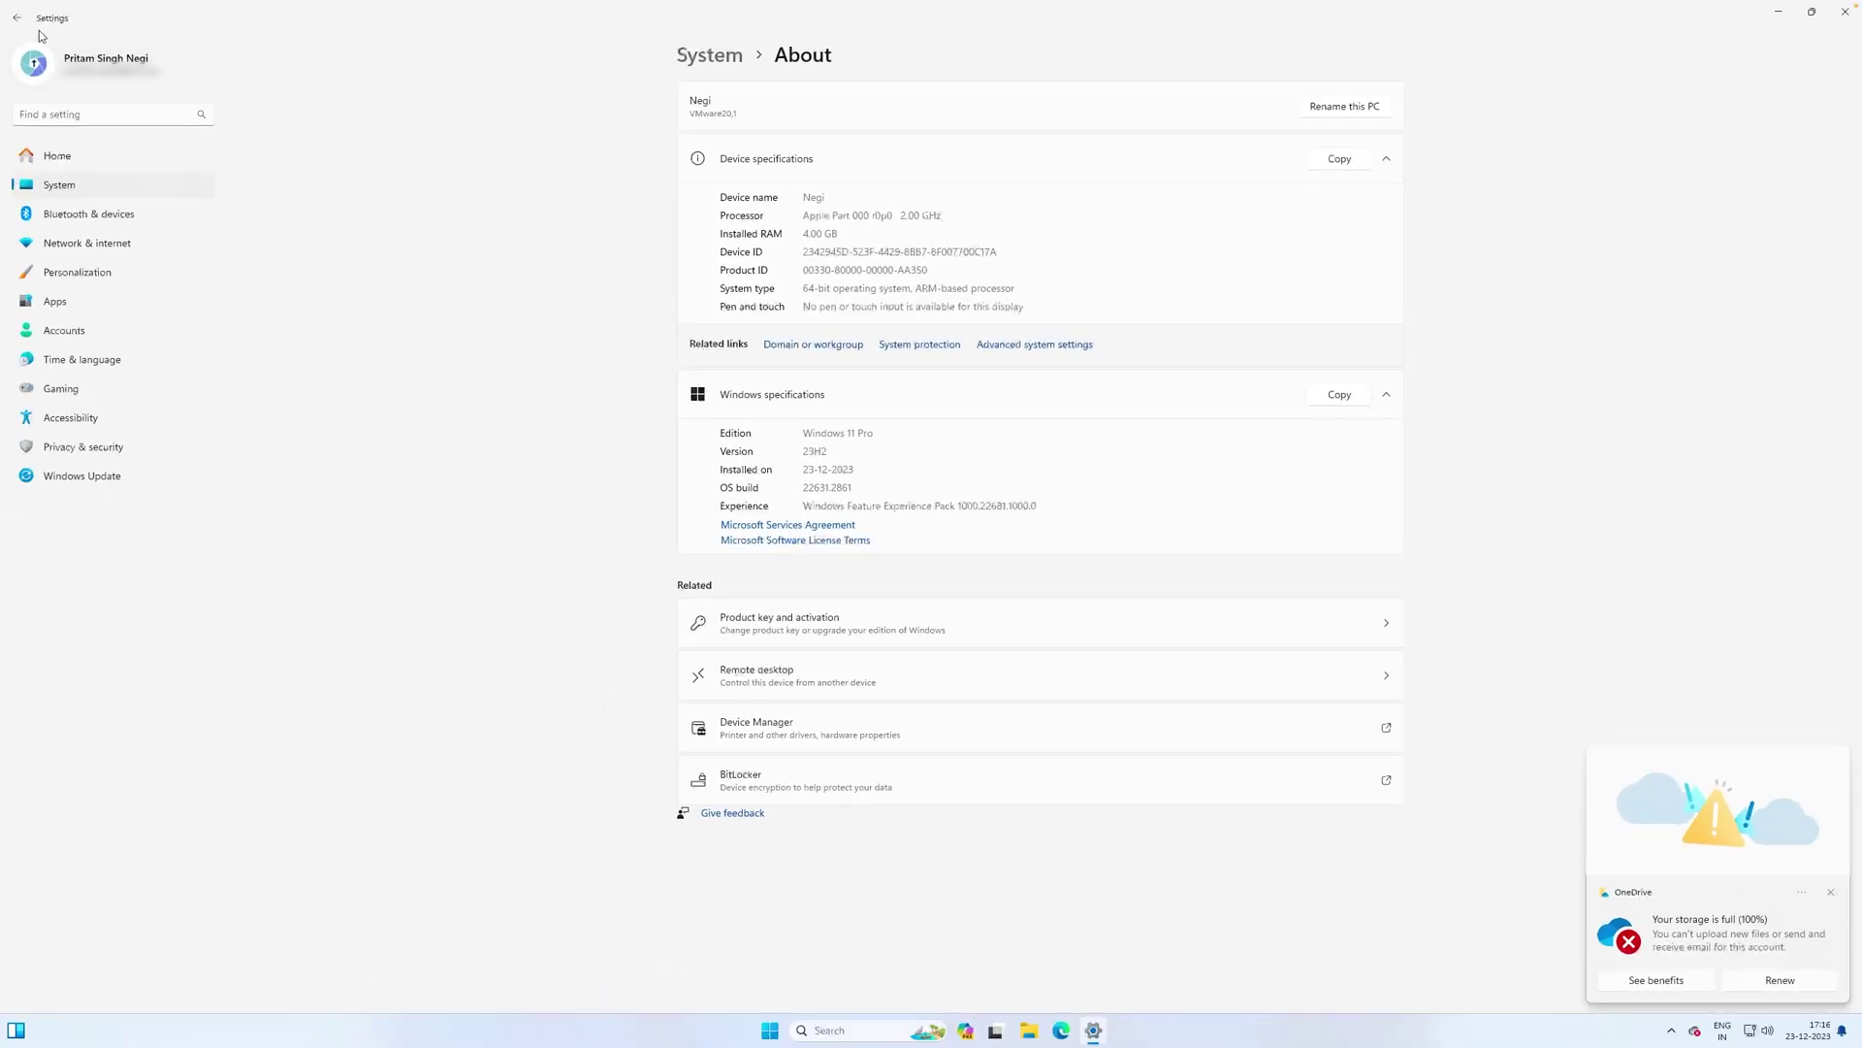
Try closing the running VM window, dismiss the busy warning, and return to the VM
{"action": "left_click", "coordinate": [16, 18]}
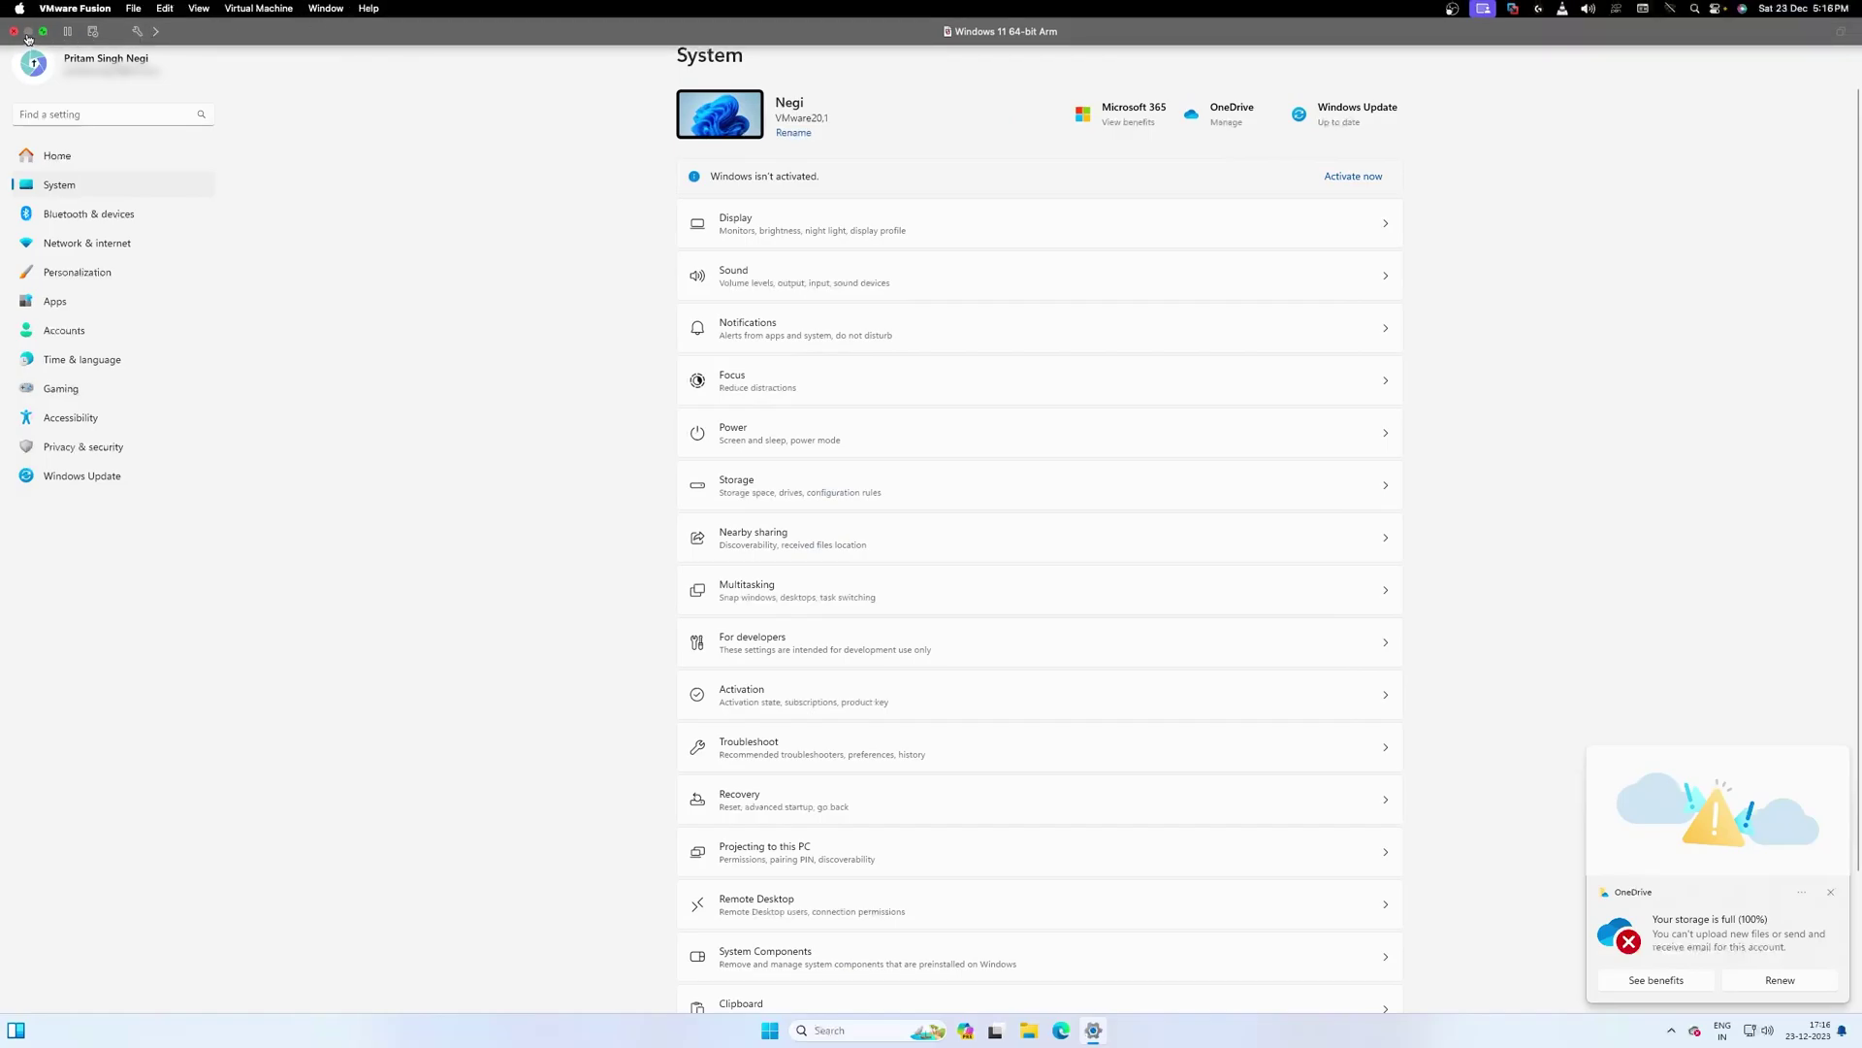
{"action": "left_click", "coordinate": [16, 32]}
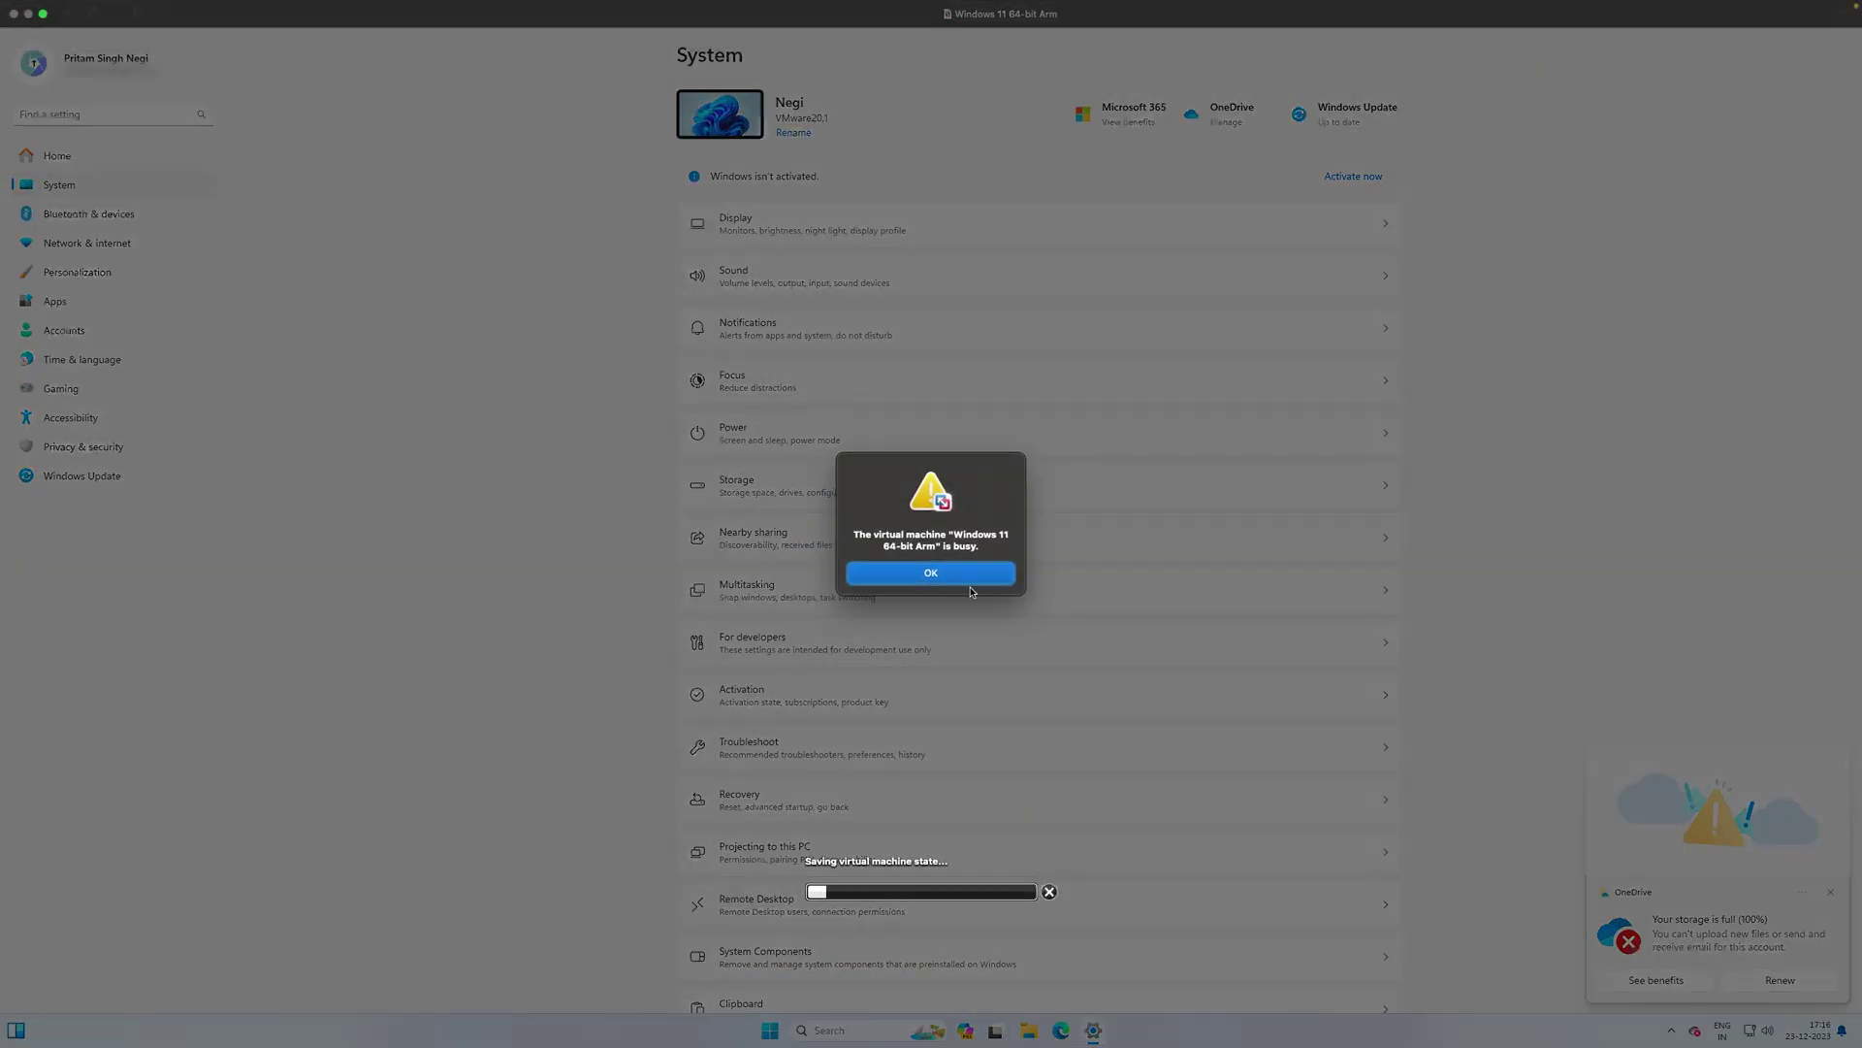
{"action": "left_click", "coordinate": [970, 580]}
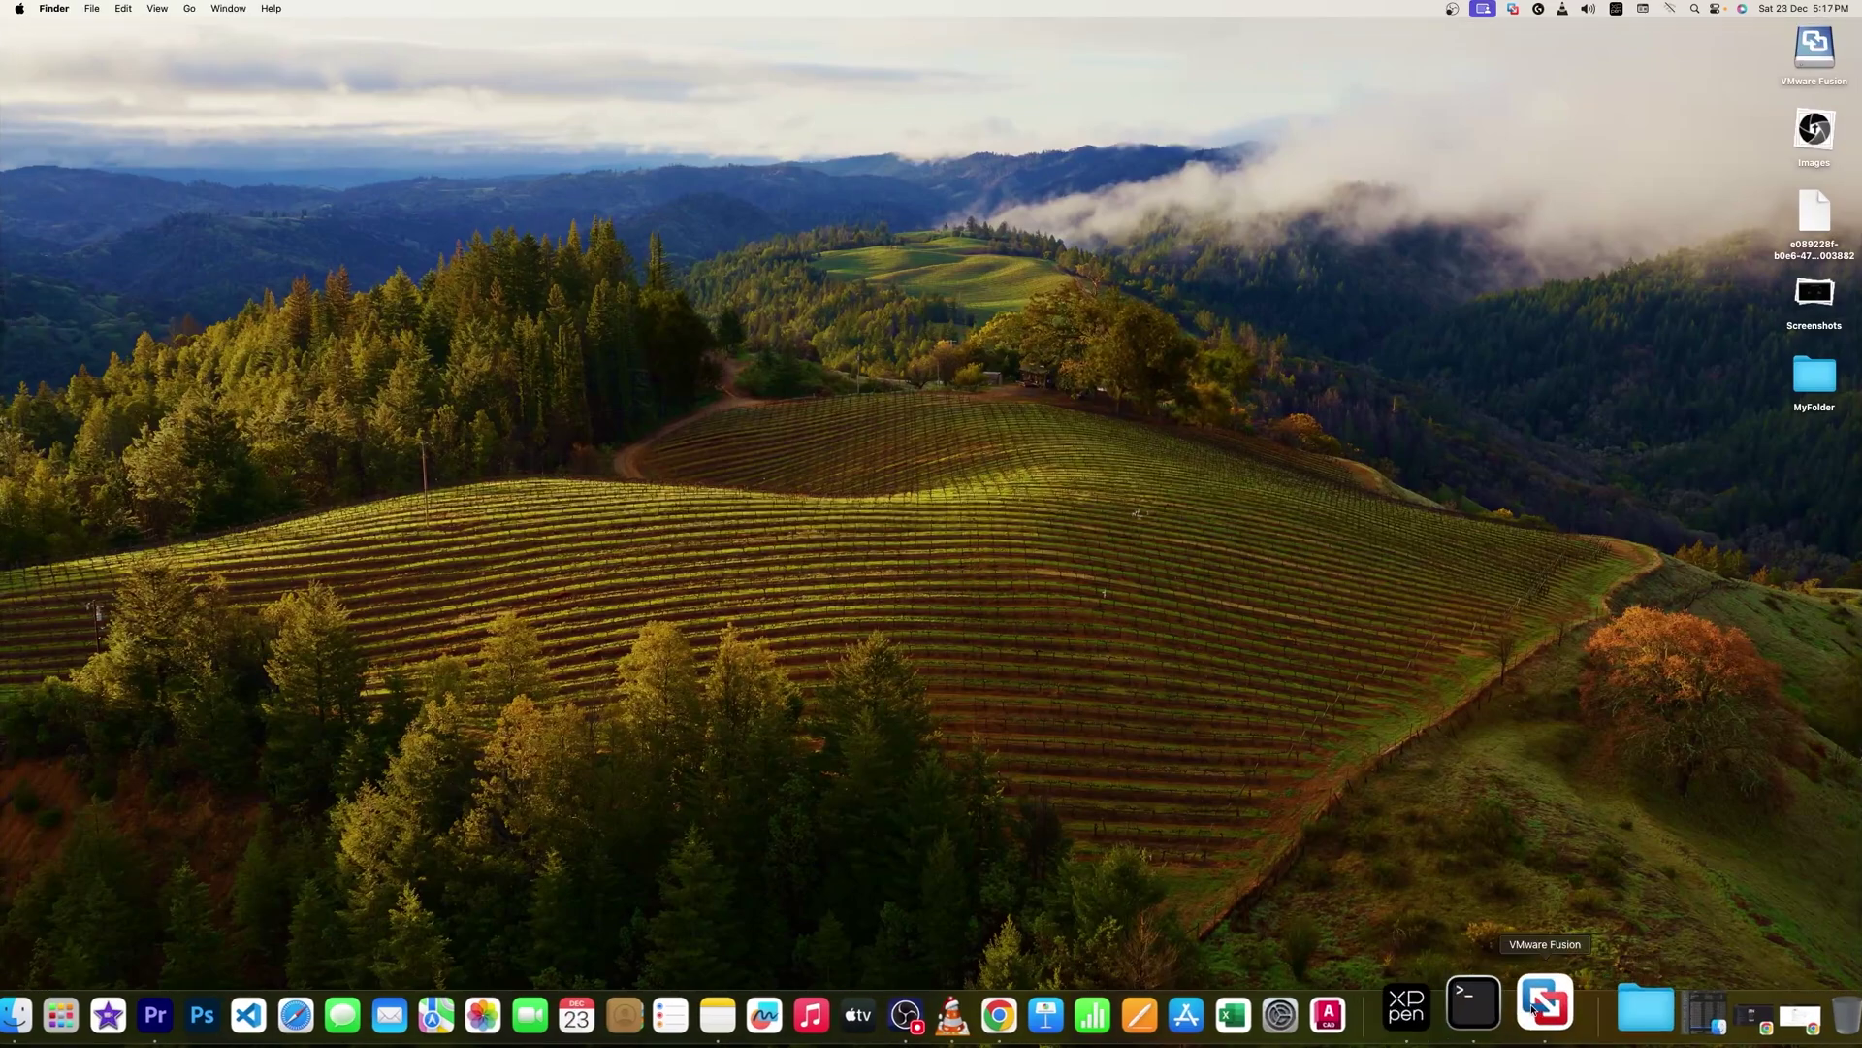
{"action": "left_click", "coordinate": [1540, 1010]}
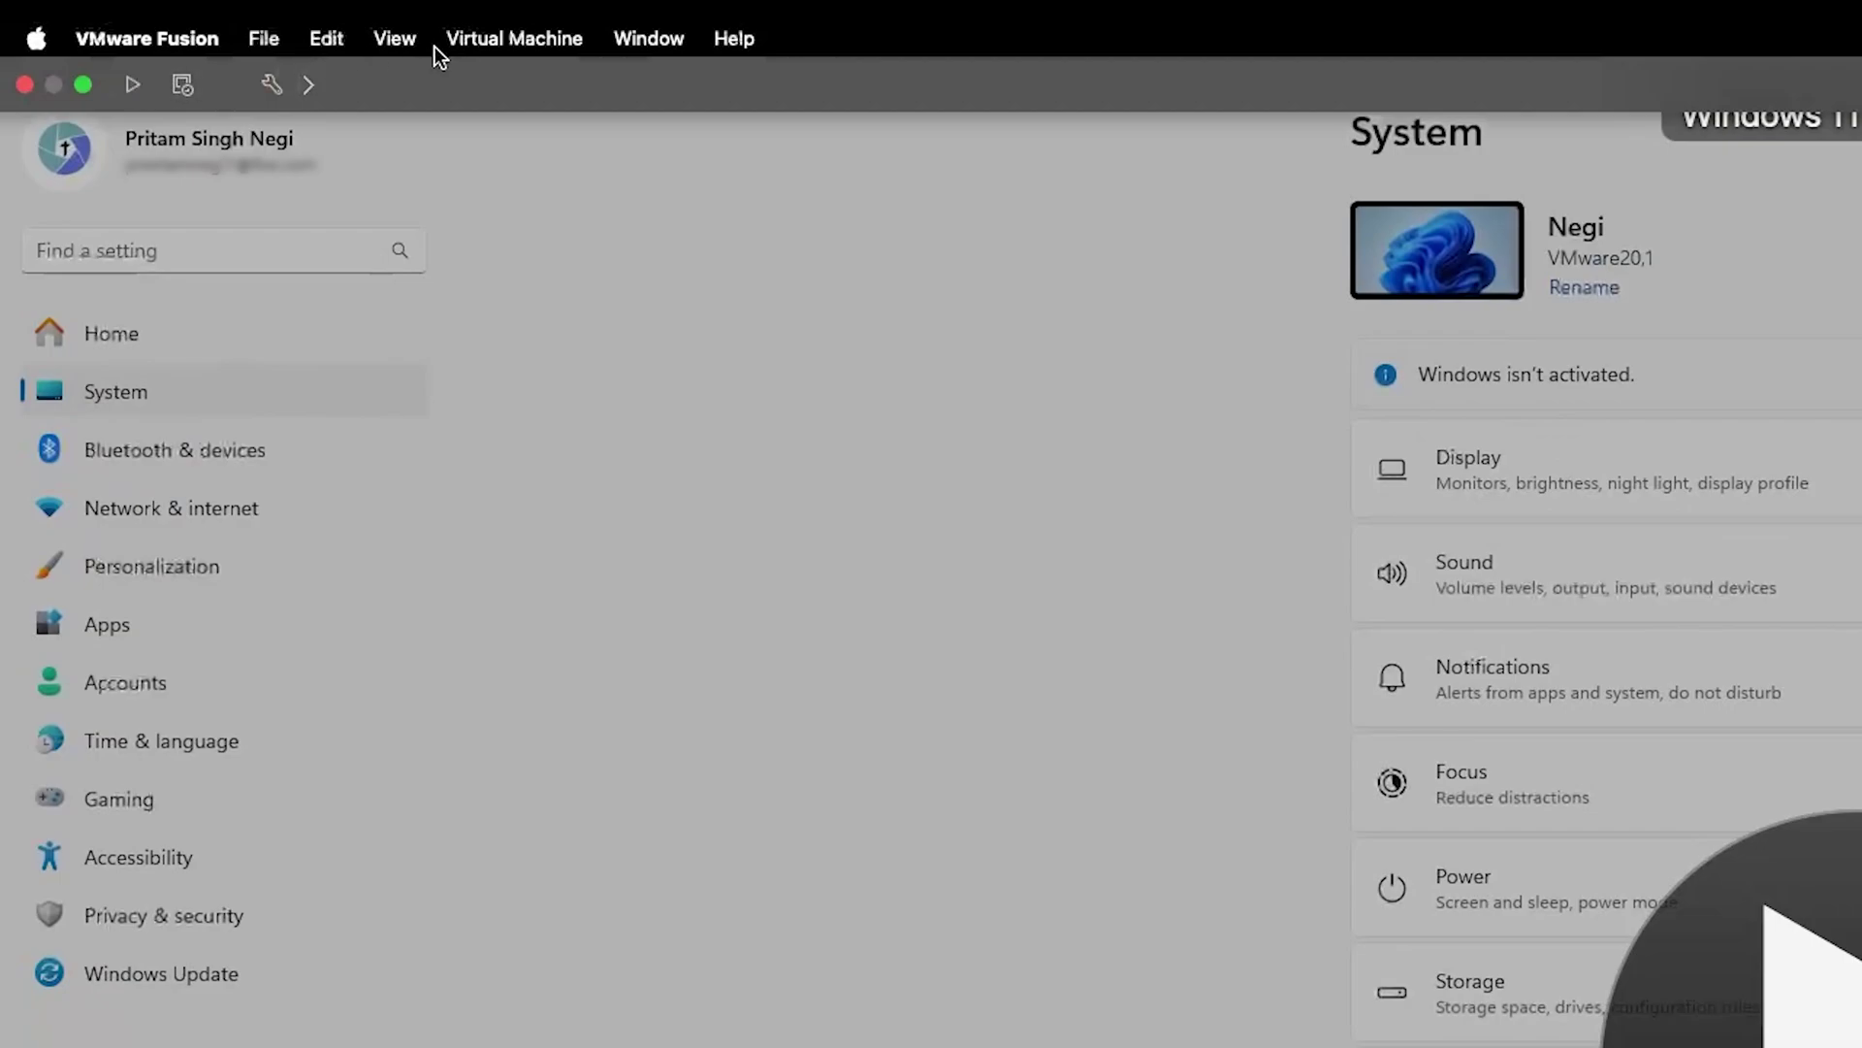
Open the VM's Processors & Memory settings, find them locked while running, and close them
{"action": "left_click", "coordinate": [462, 43]}
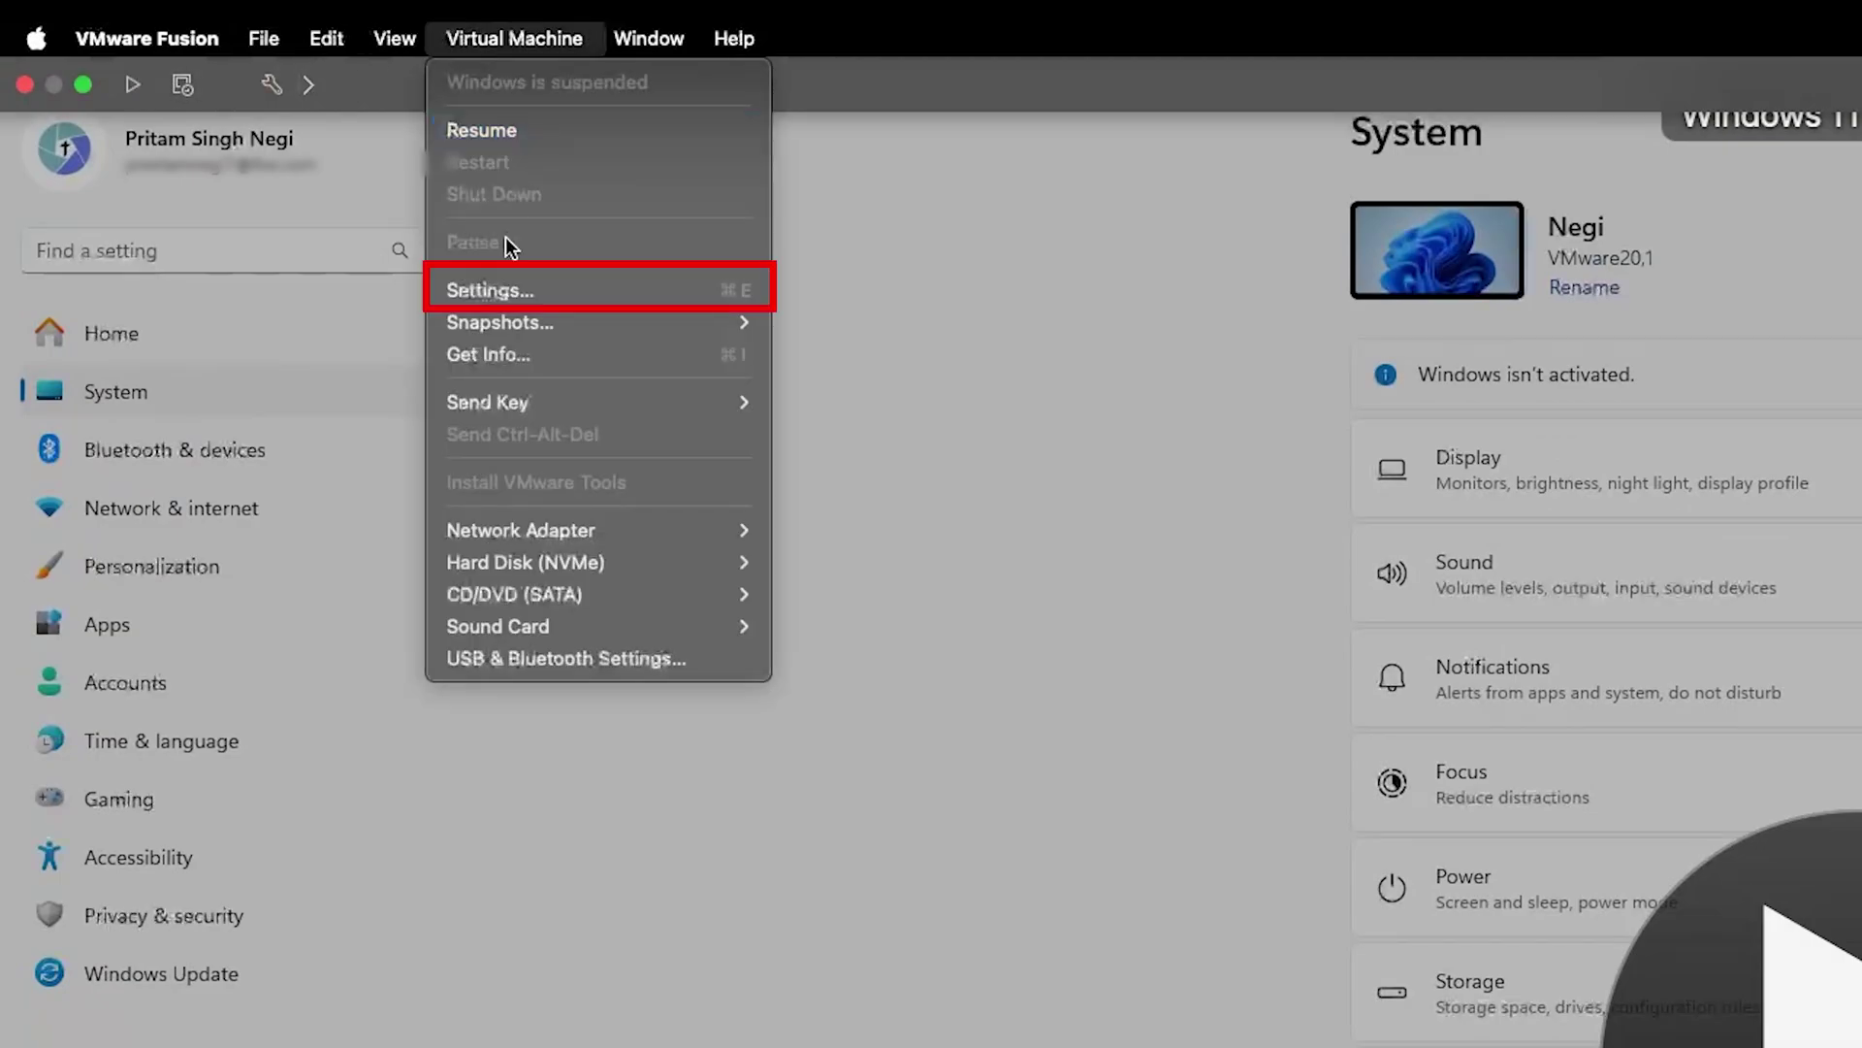
{"action": "left_click", "coordinate": [528, 289]}
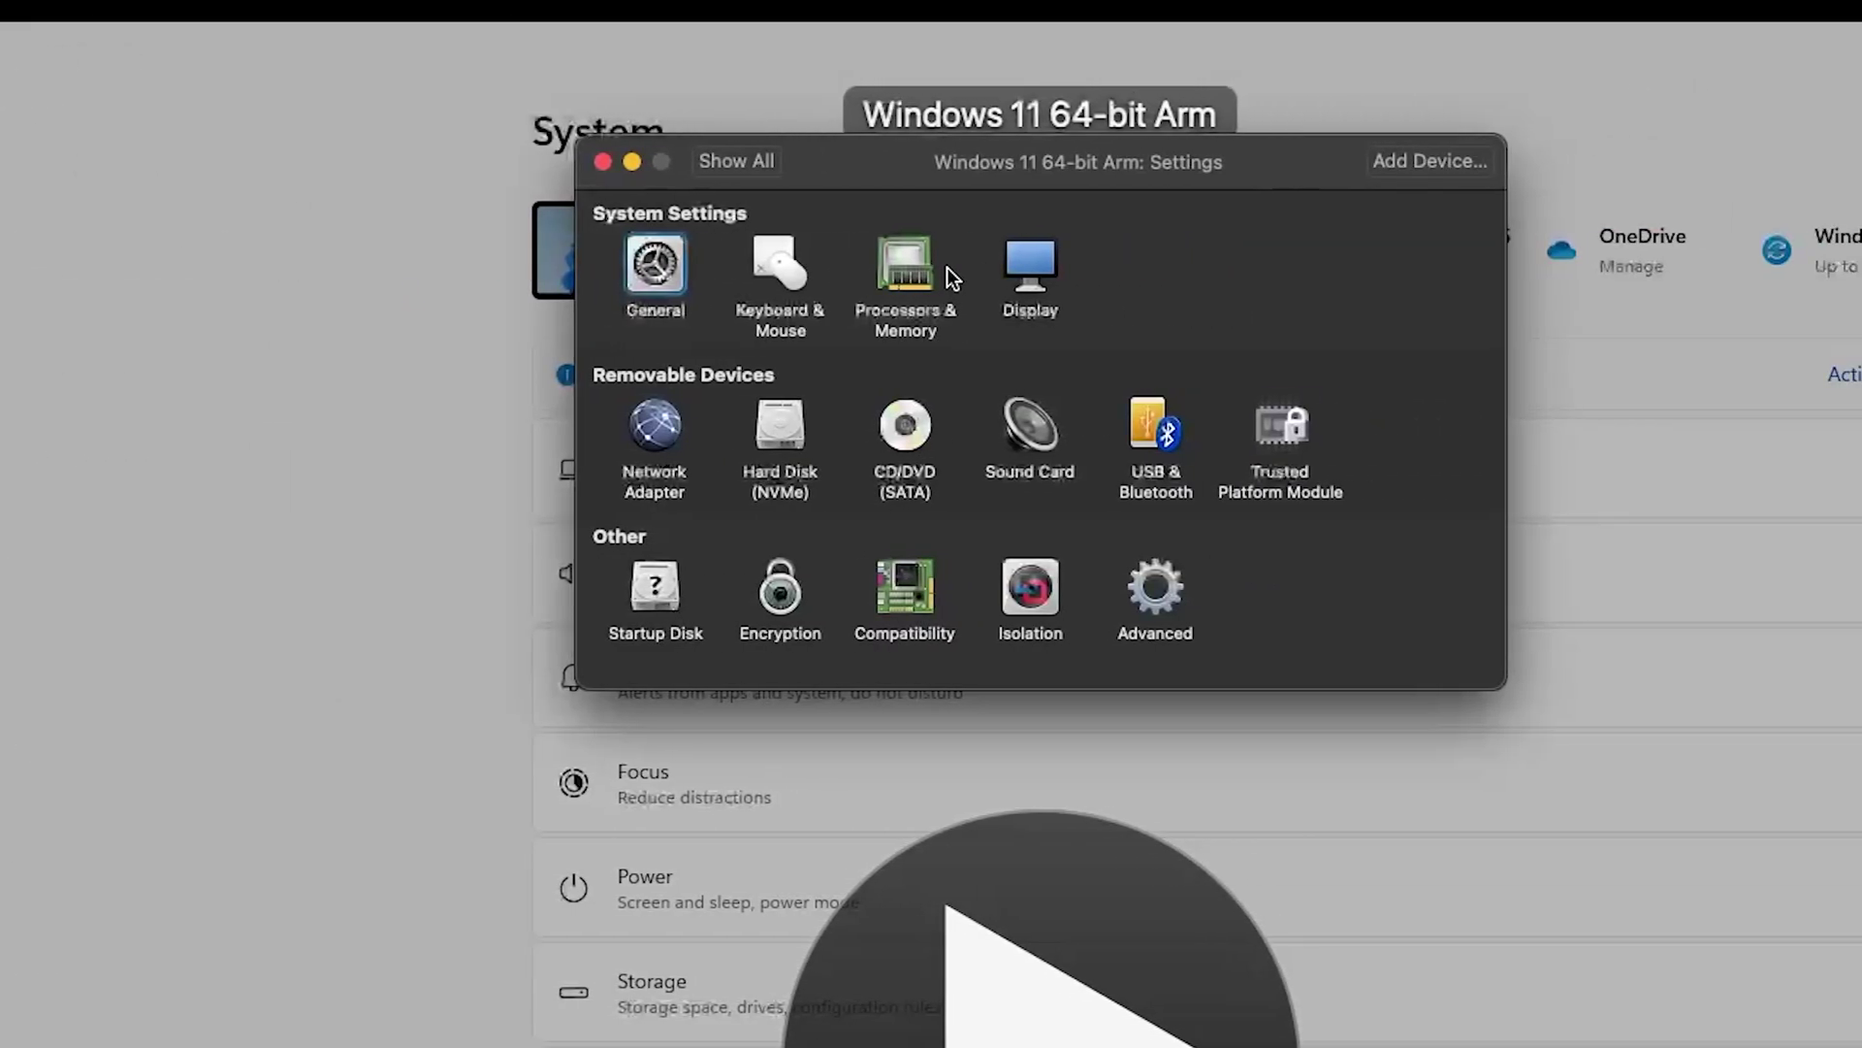
{"action": "left_click", "coordinate": [929, 274]}
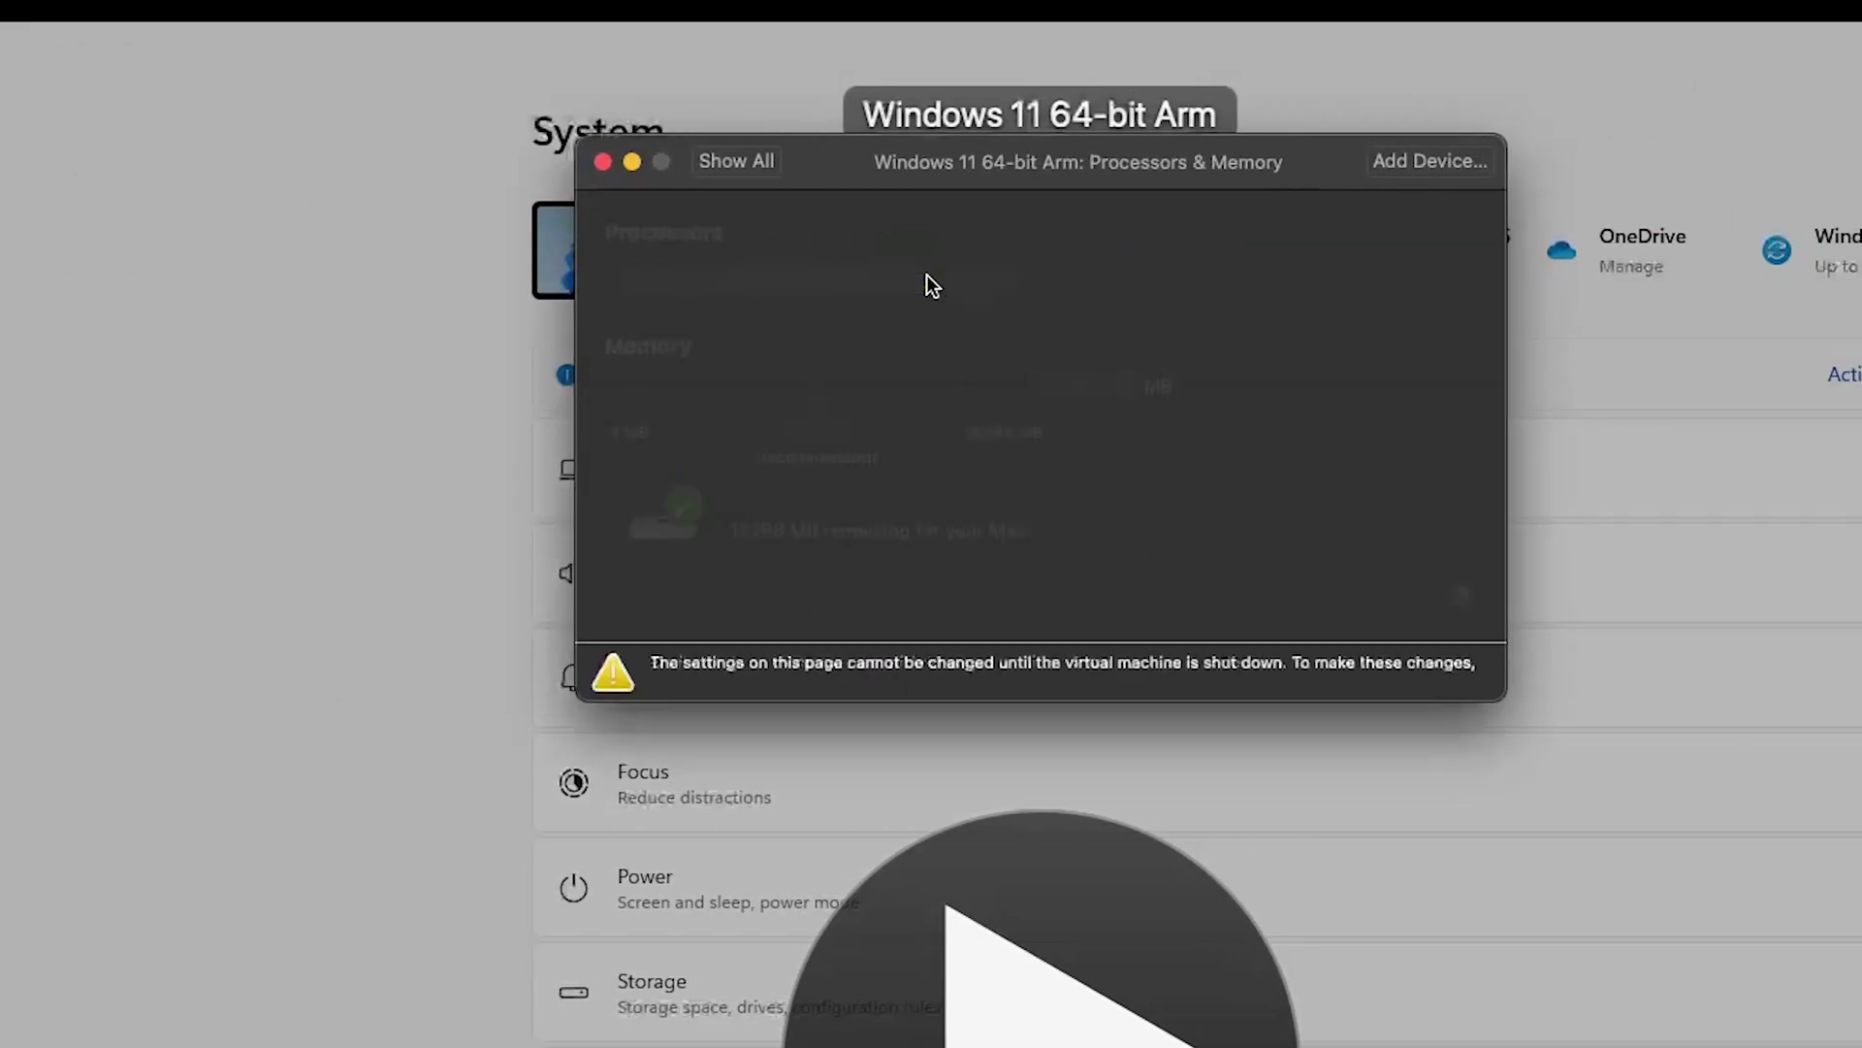
{"action": "left_click", "coordinate": [602, 161]}
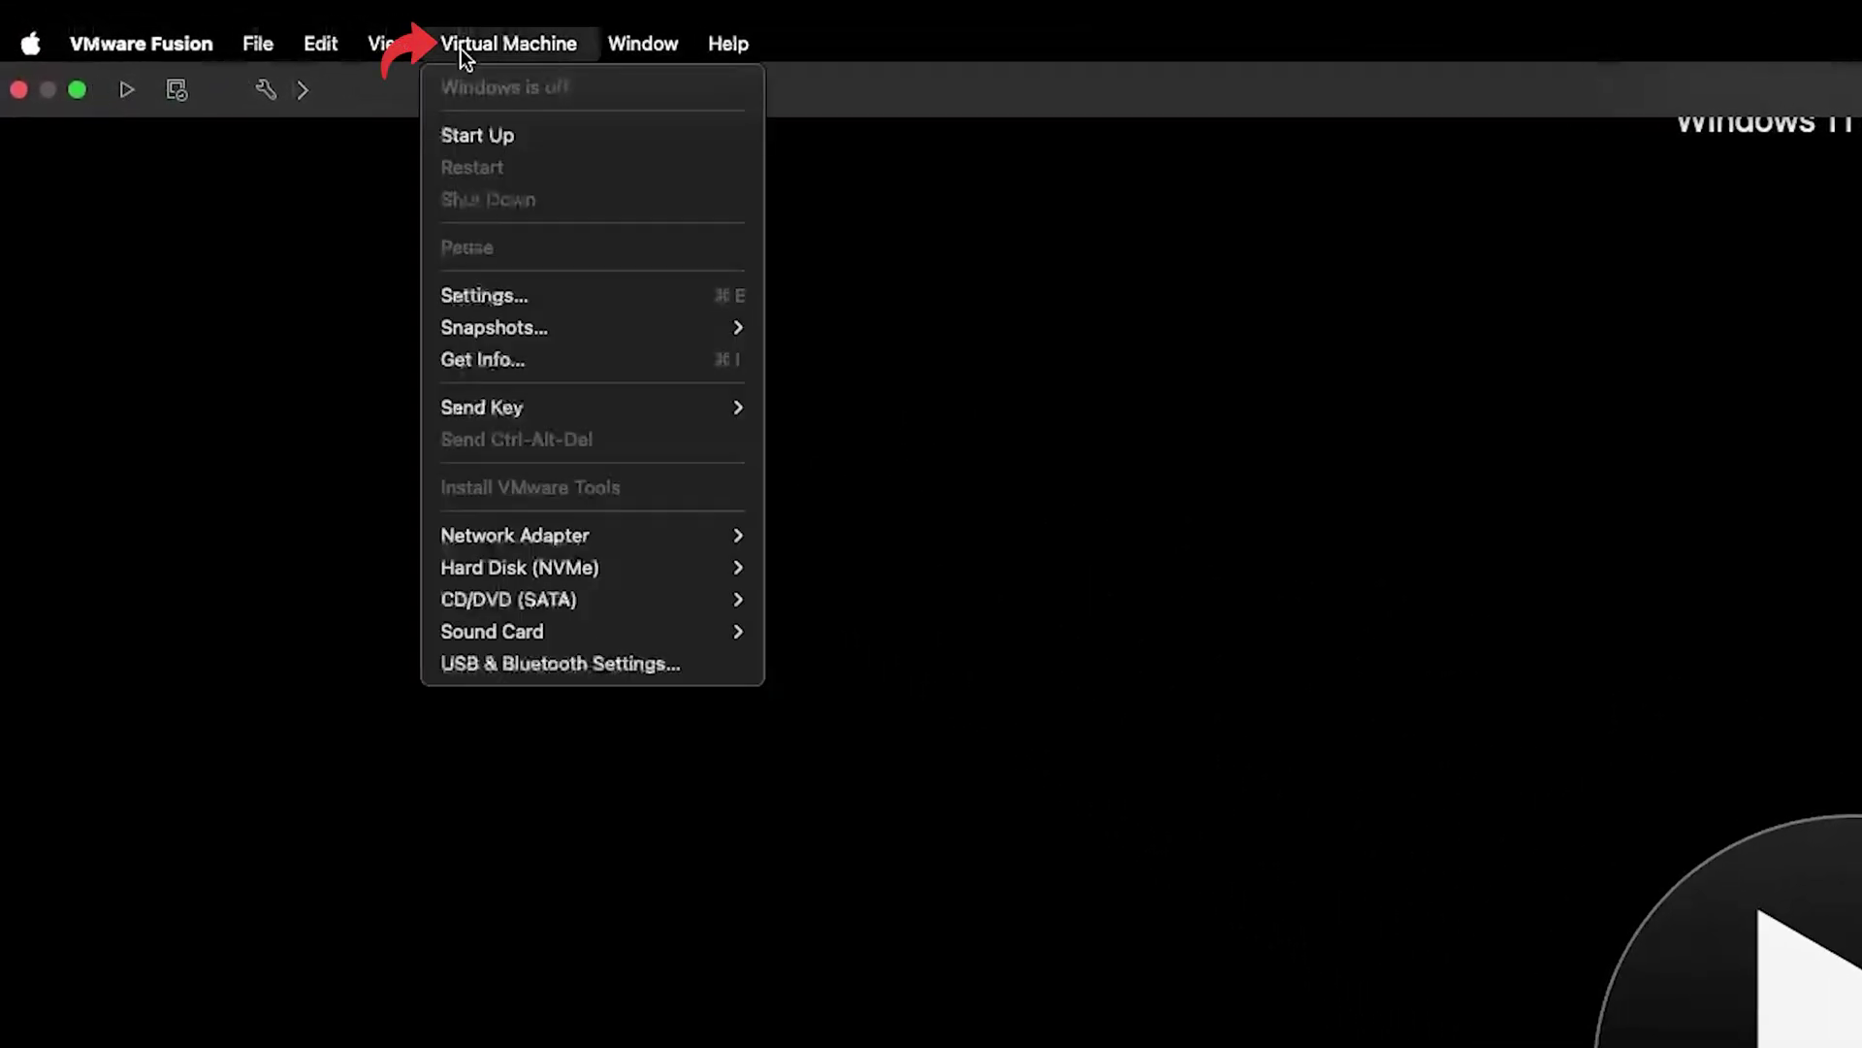
Set the VM's memory to 8192 MB and its processors to 4 cores in Processors & Memory
{"action": "left_click", "coordinate": [572, 283]}
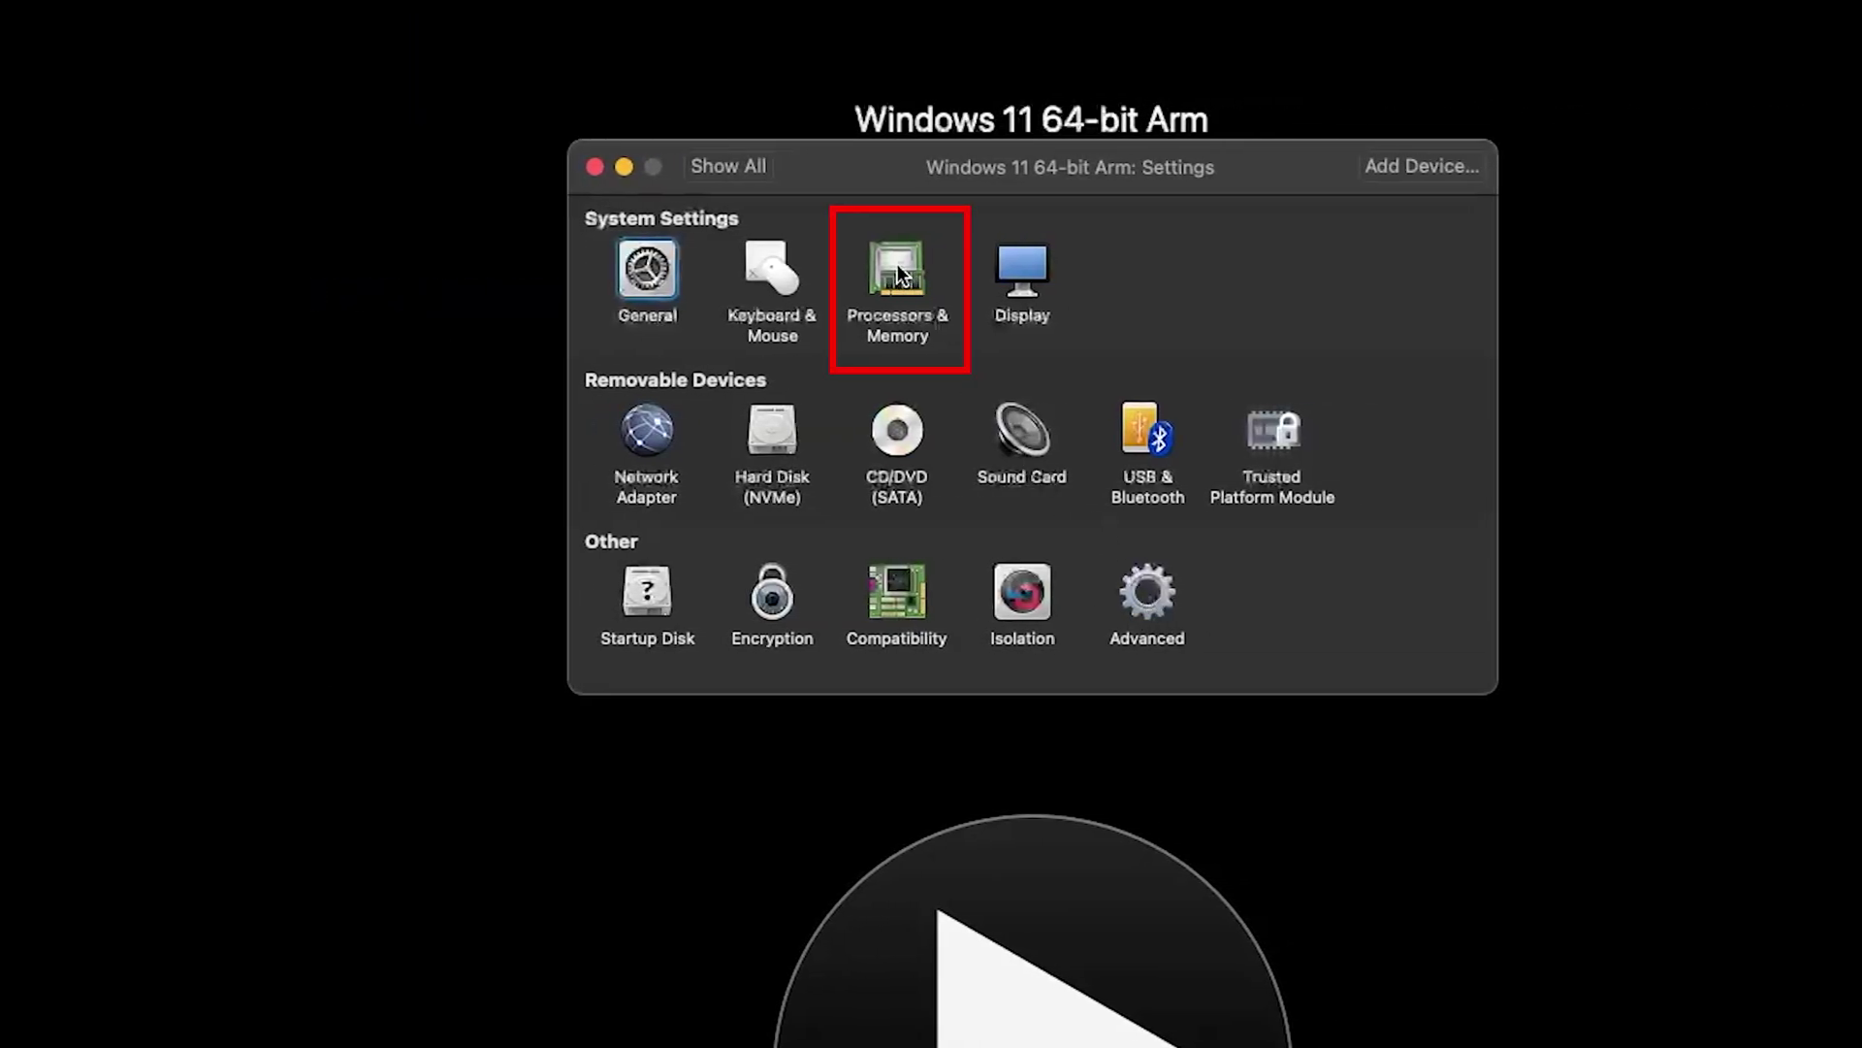
{"action": "left_click", "coordinate": [1518, 271]}
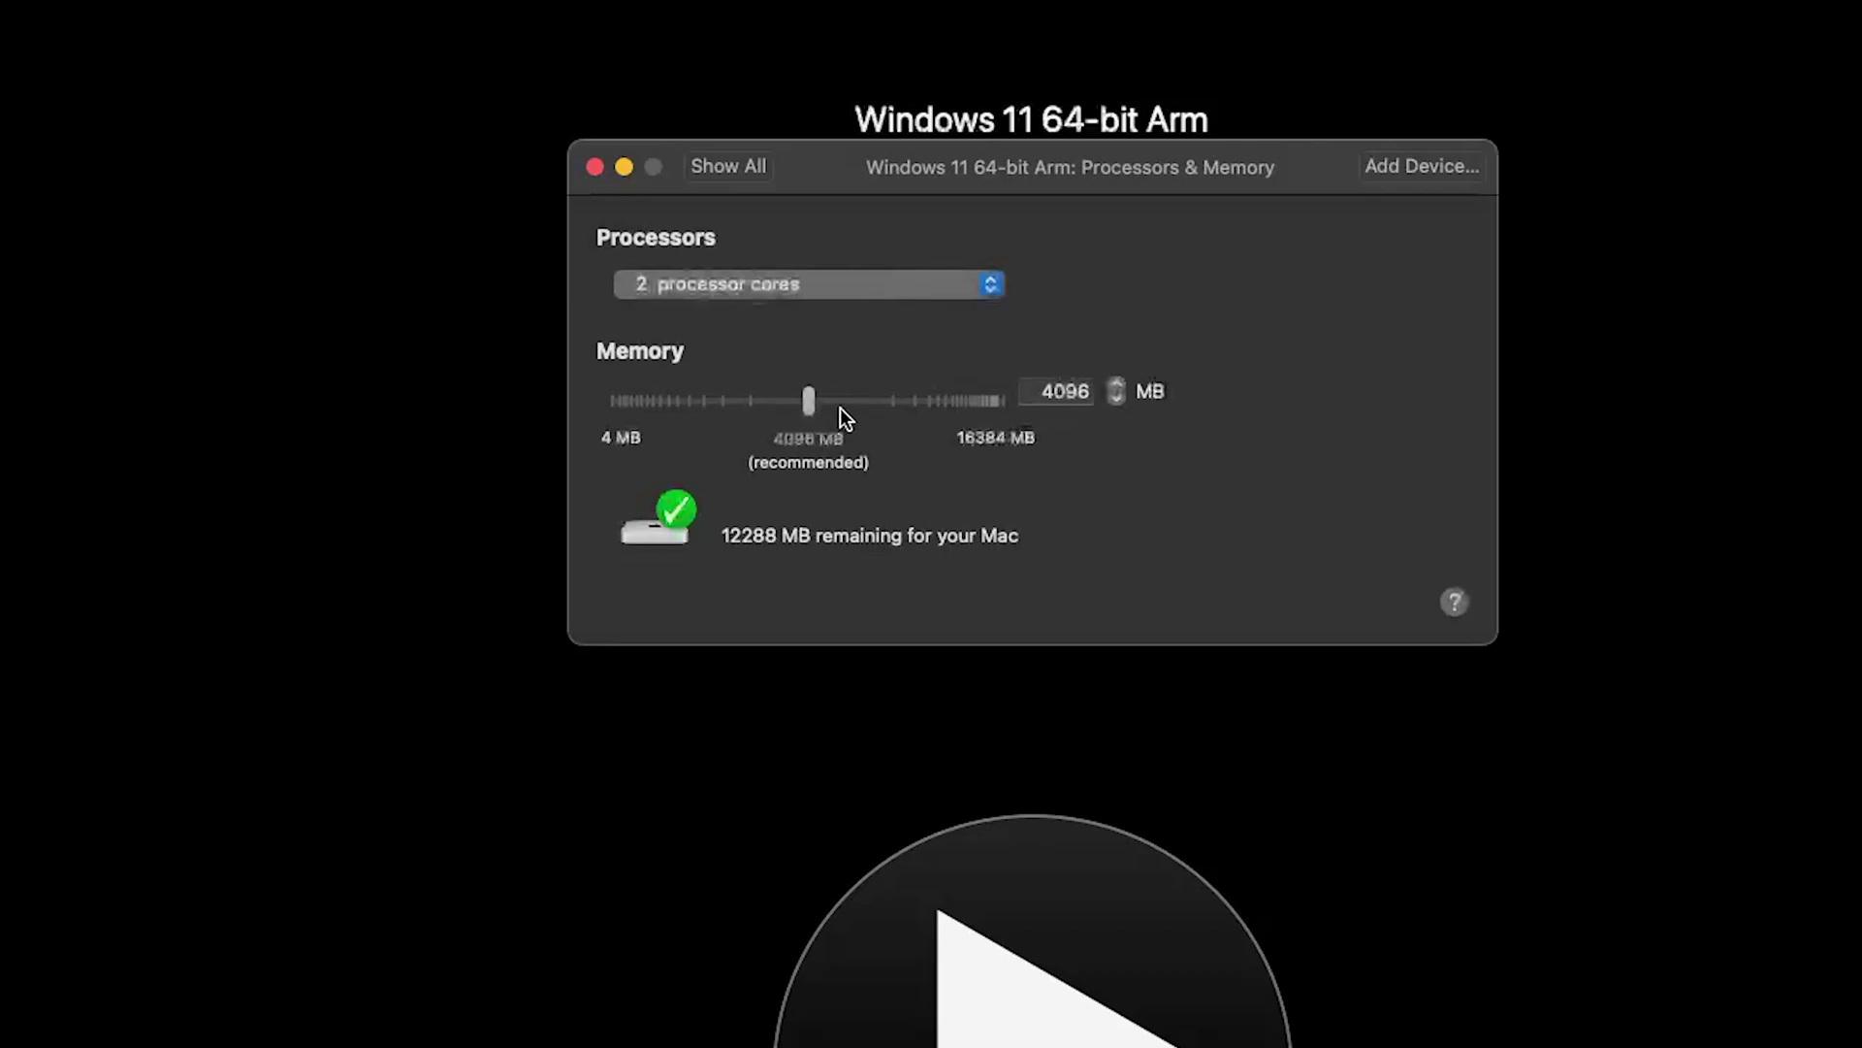
{"action": "left_click_drag", "start_coordinate": [840, 408], "coordinate": [873, 412]}
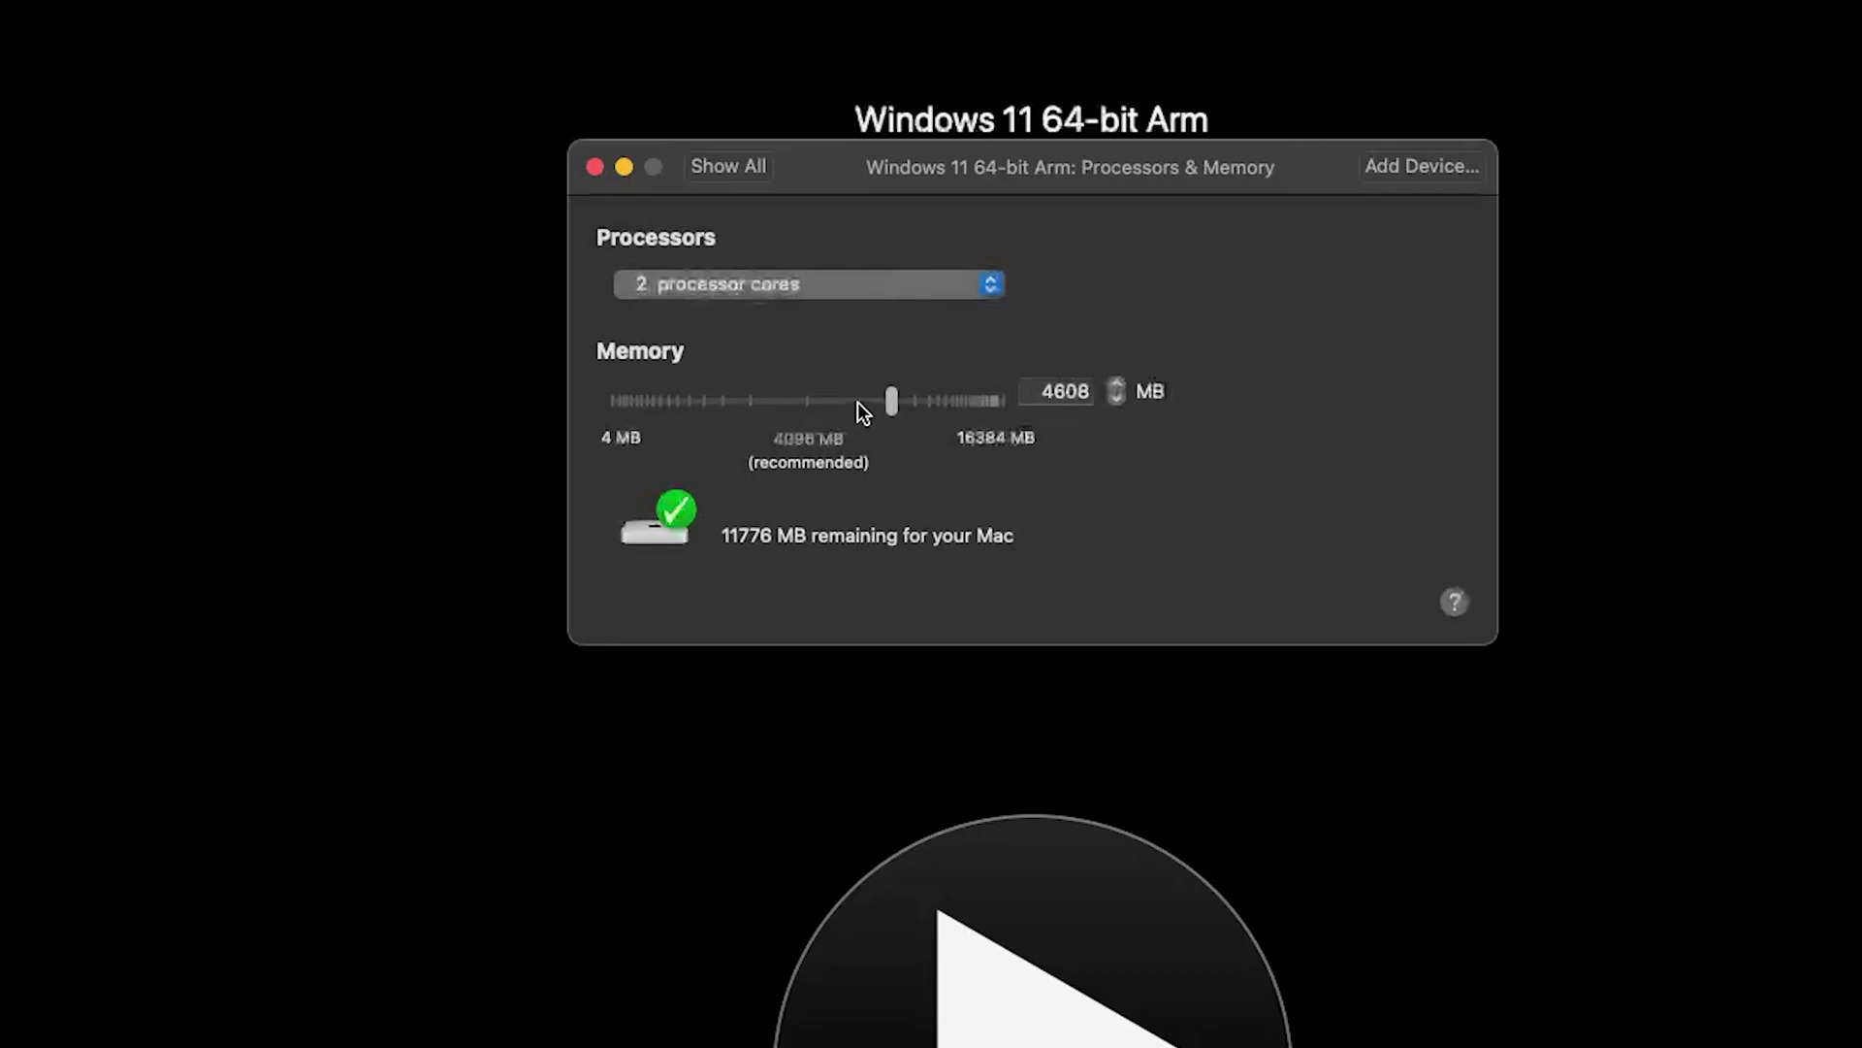
{"action": "left_click_drag", "start_coordinate": [898, 405], "coordinate": [810, 403]}
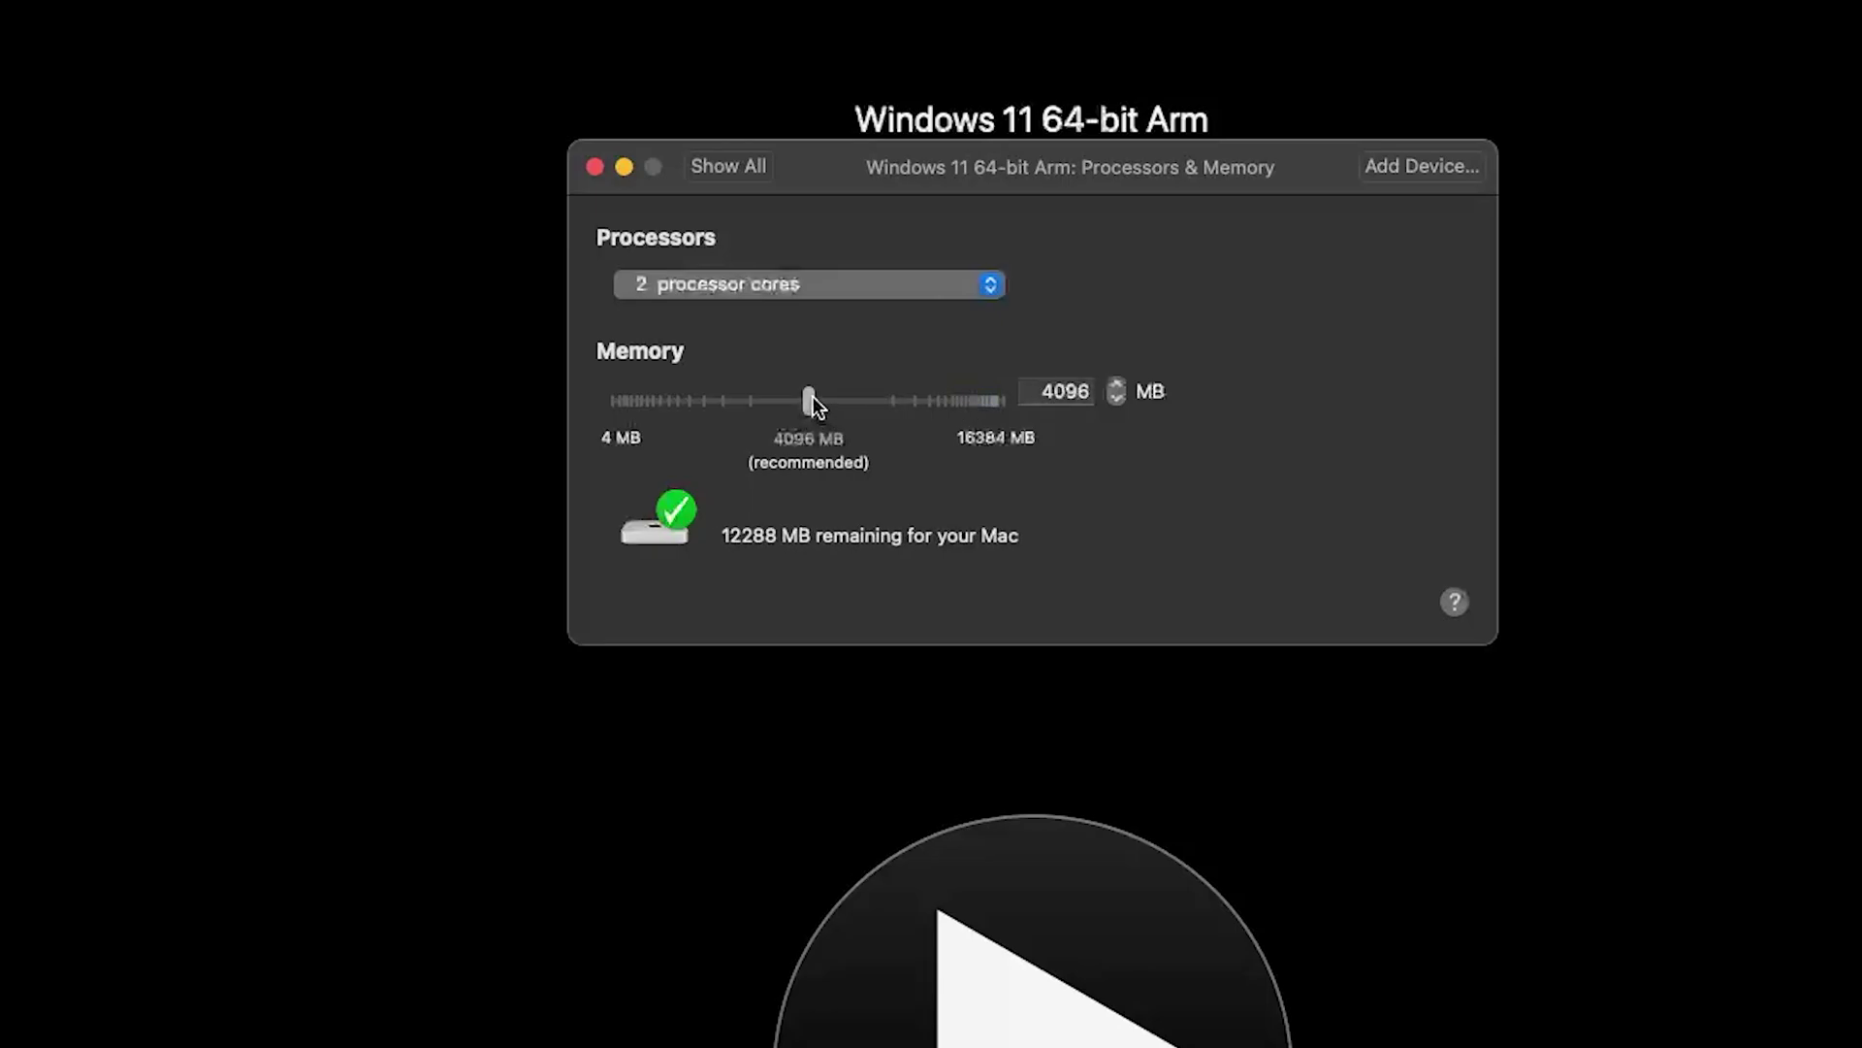
{"action": "left_click", "coordinate": [873, 402]}
{"action": "left_click_drag", "start_coordinate": [881, 403], "coordinate": [940, 399]}
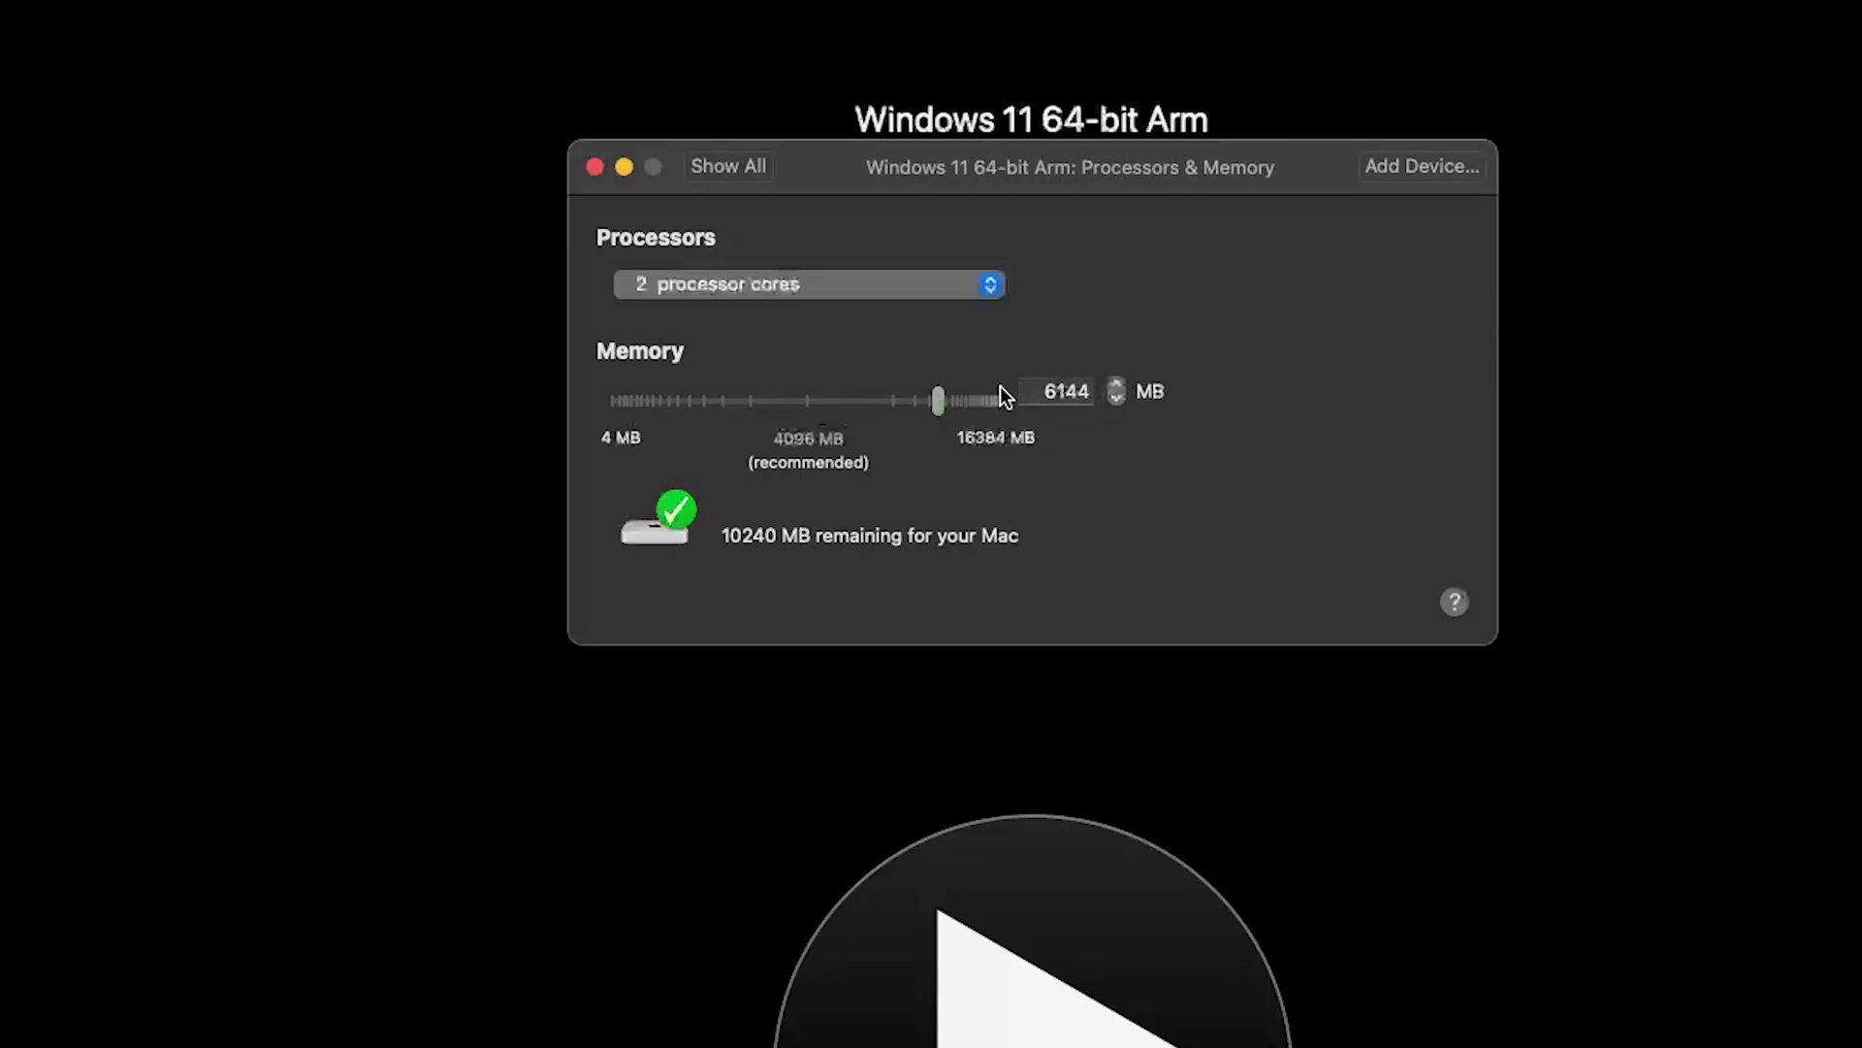
{"action": "key", "text": "Tab"}
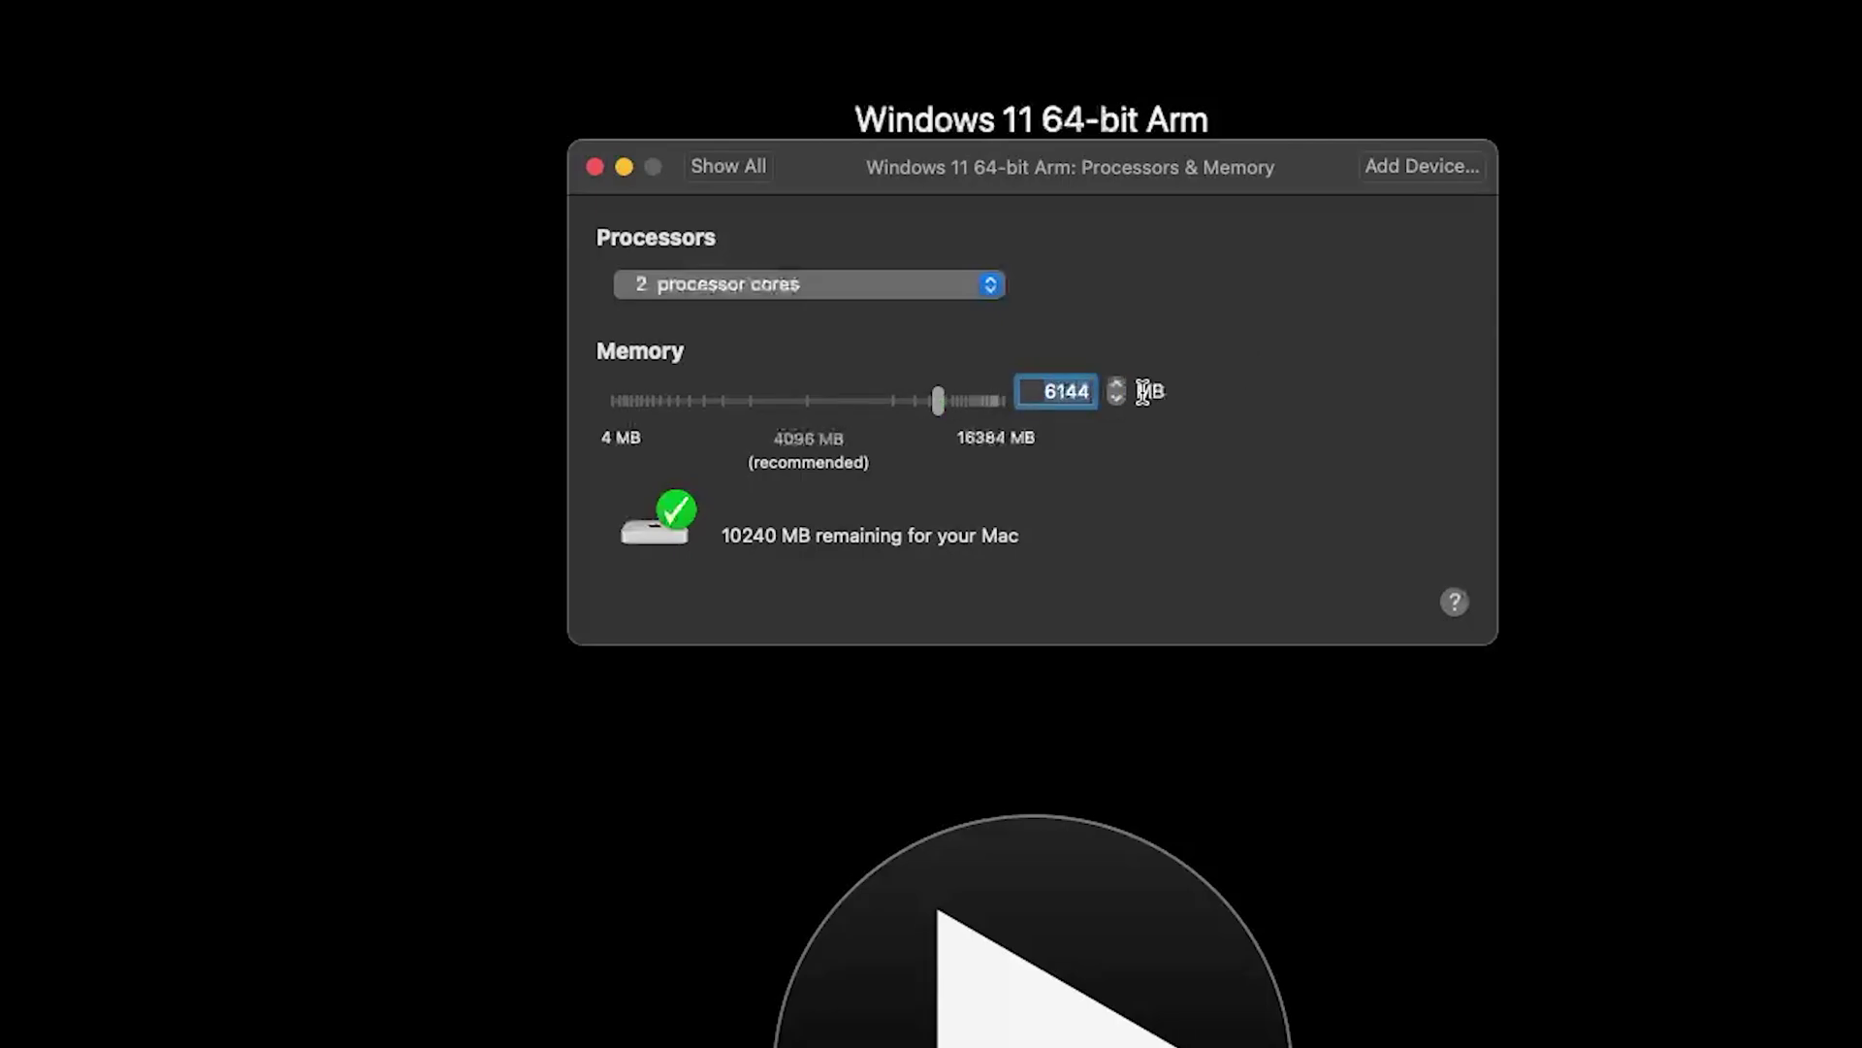
{"action": "type", "text": "8192"}
{"action": "left_click", "coordinate": [863, 285]}
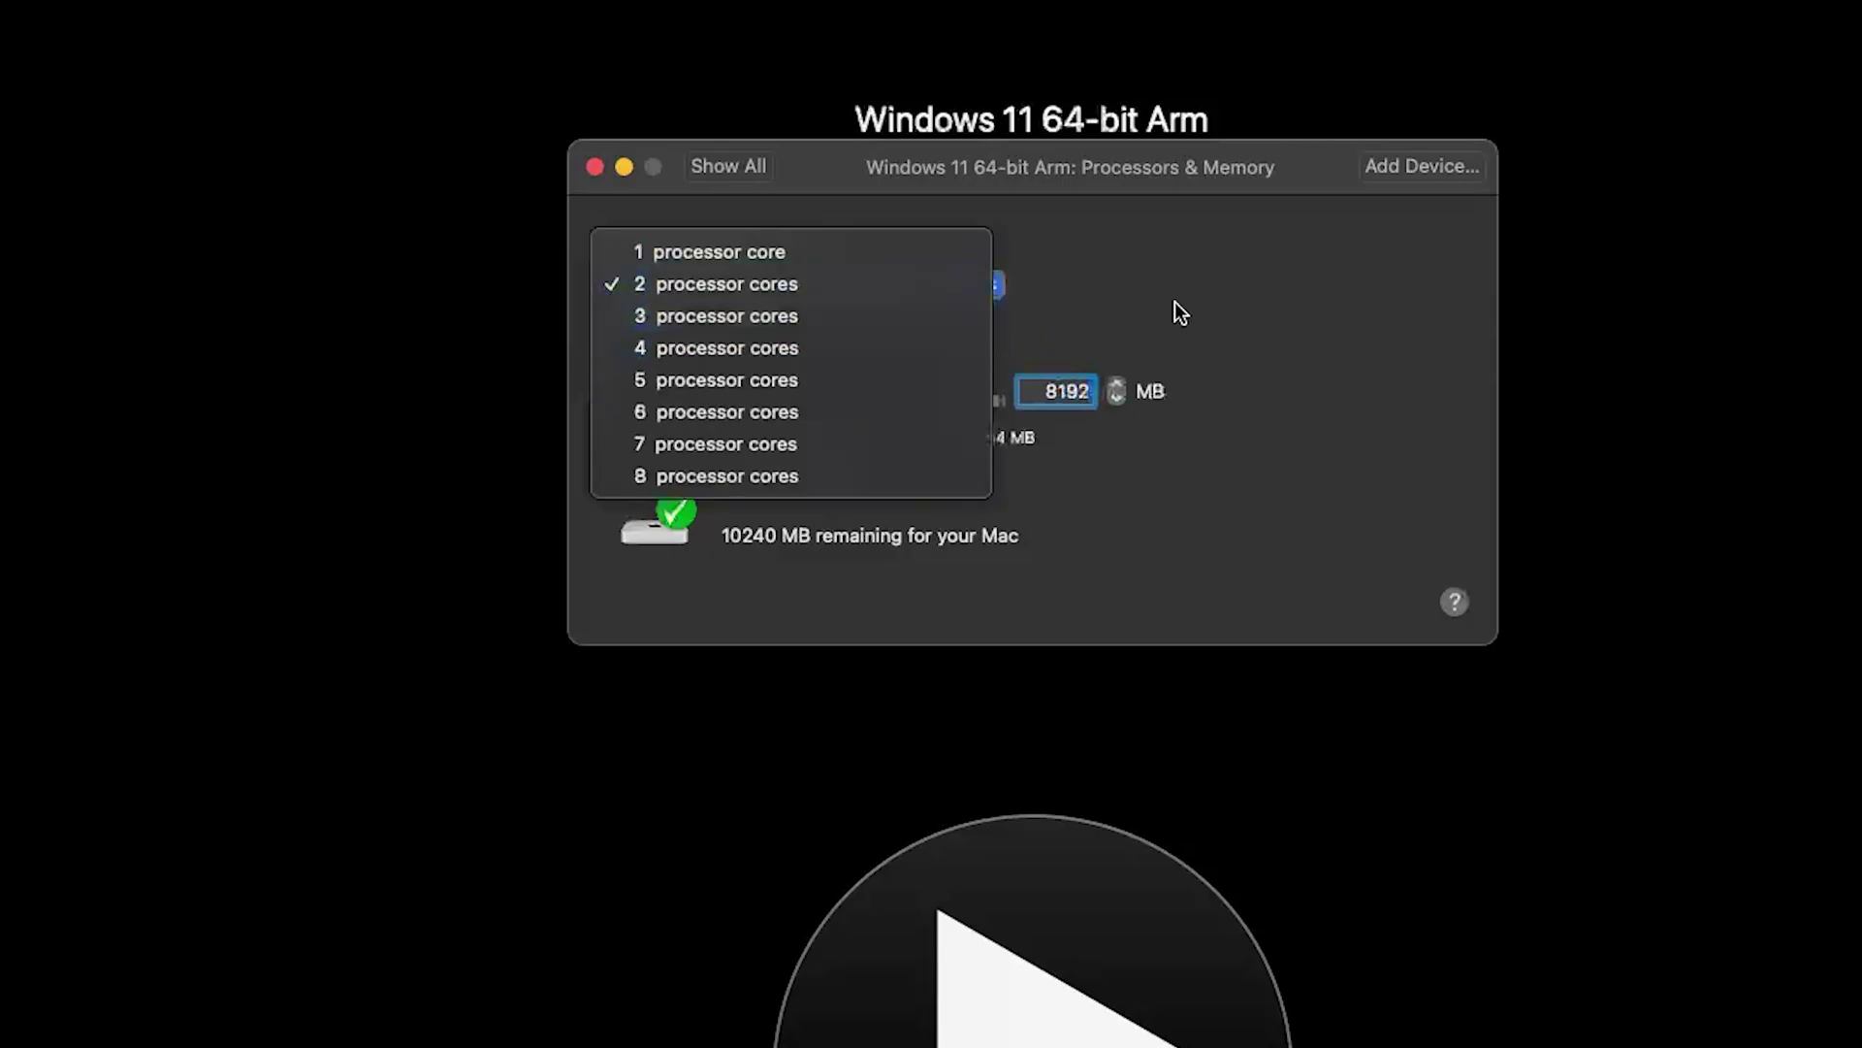
{"action": "left_click", "coordinate": [811, 349]}
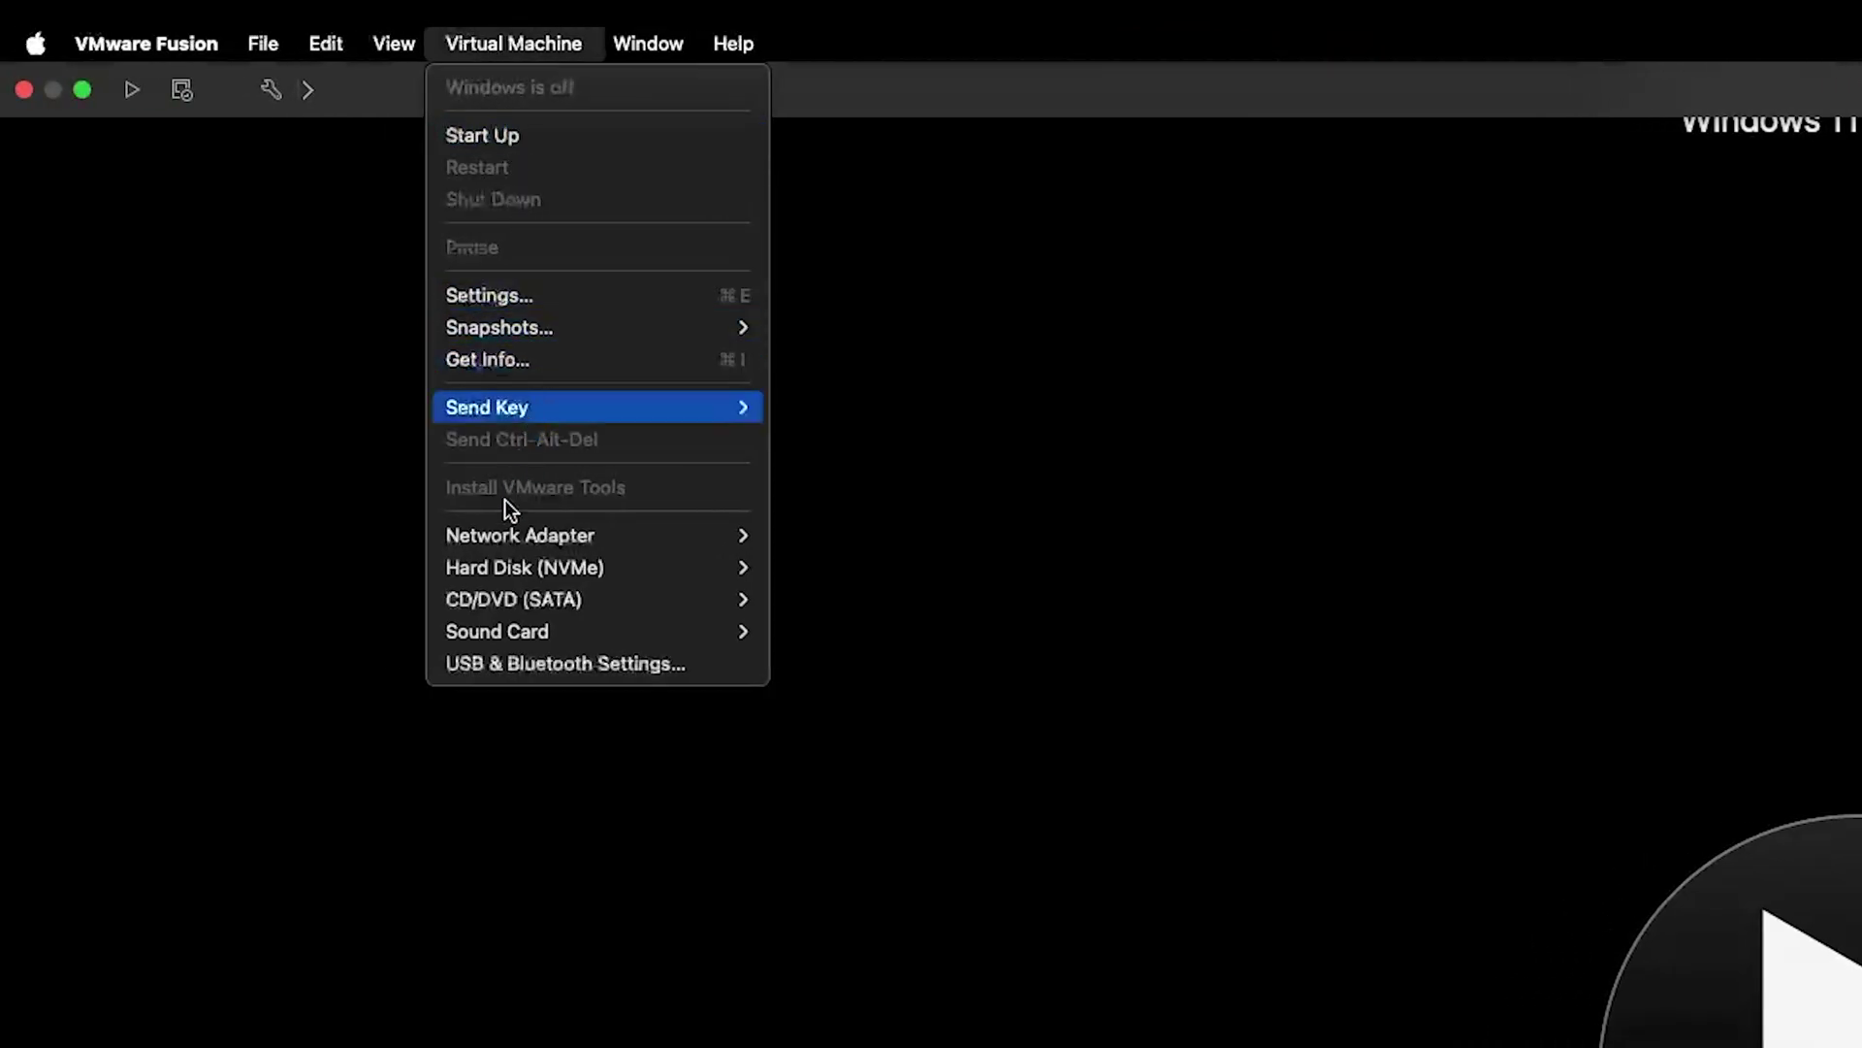
Switch the VM's network adapter to Bridged (Autodetect)
{"action": "mouse_move", "coordinate": [521, 568]}
{"action": "mouse_move", "coordinate": [586, 538]}
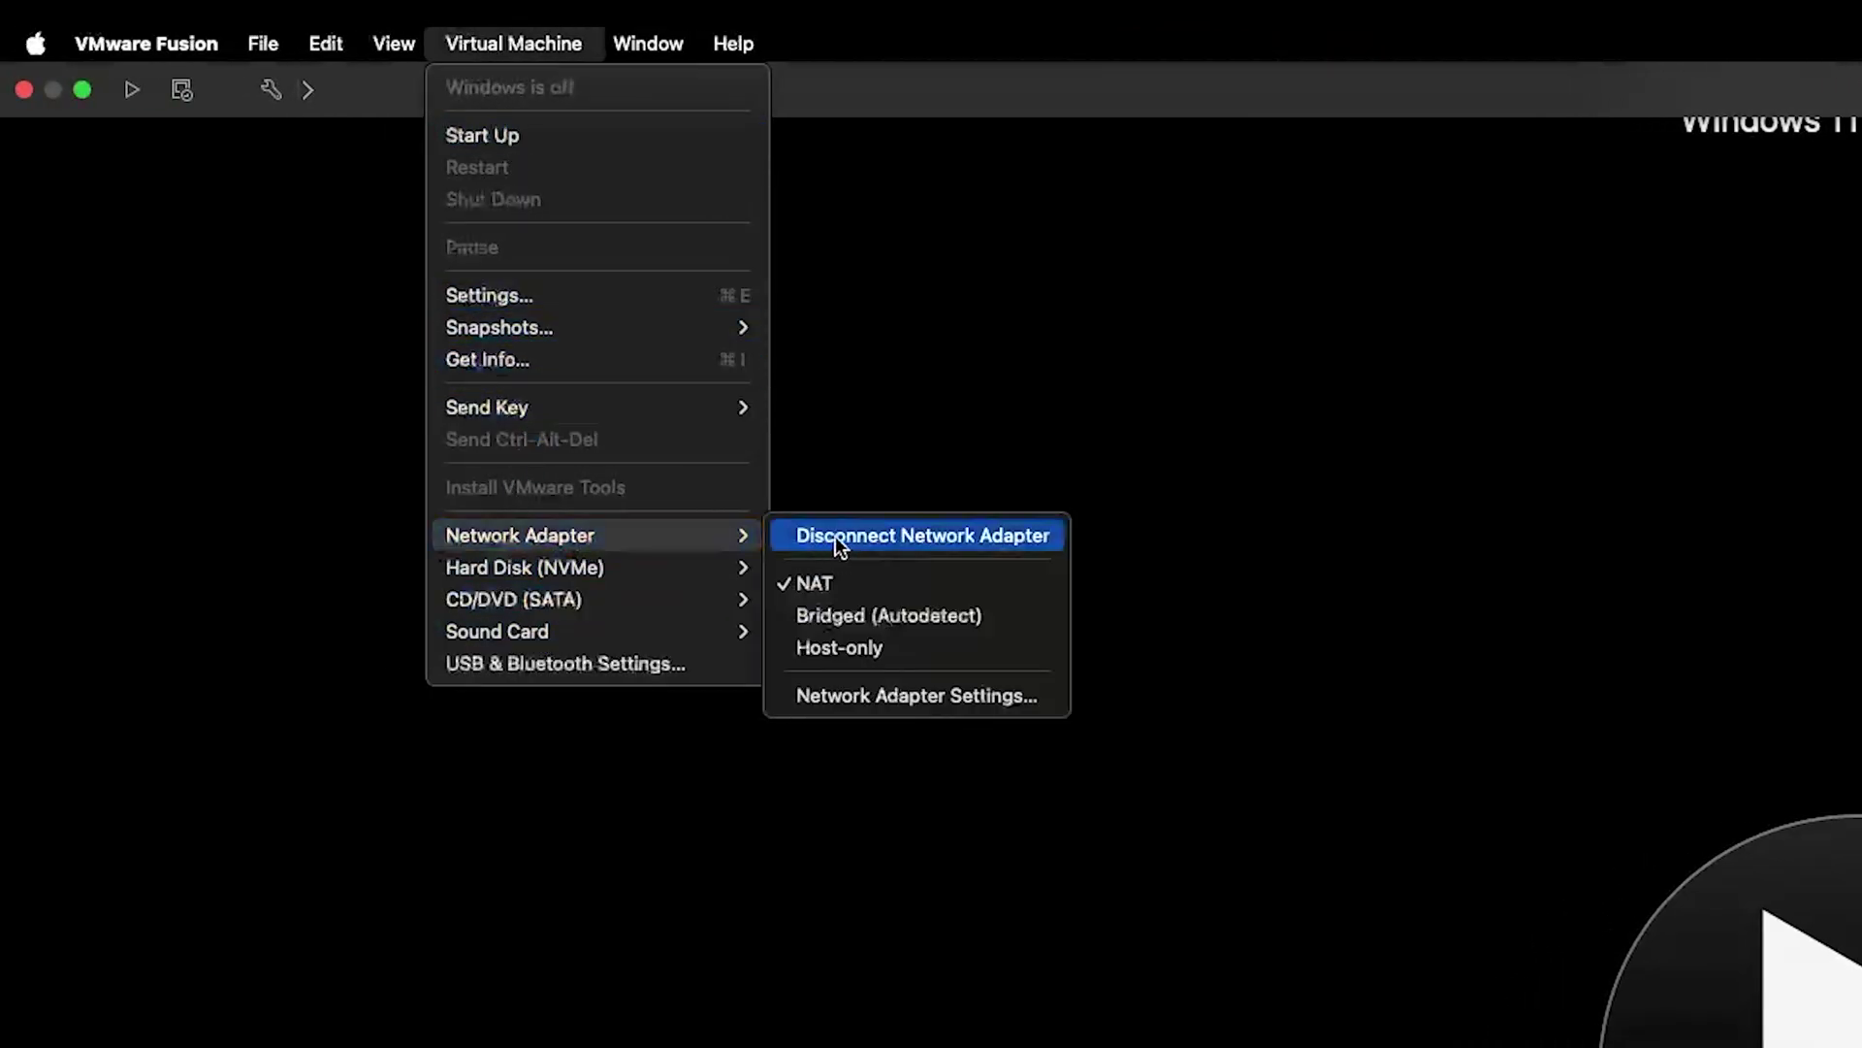
{"action": "left_click", "coordinate": [883, 615]}
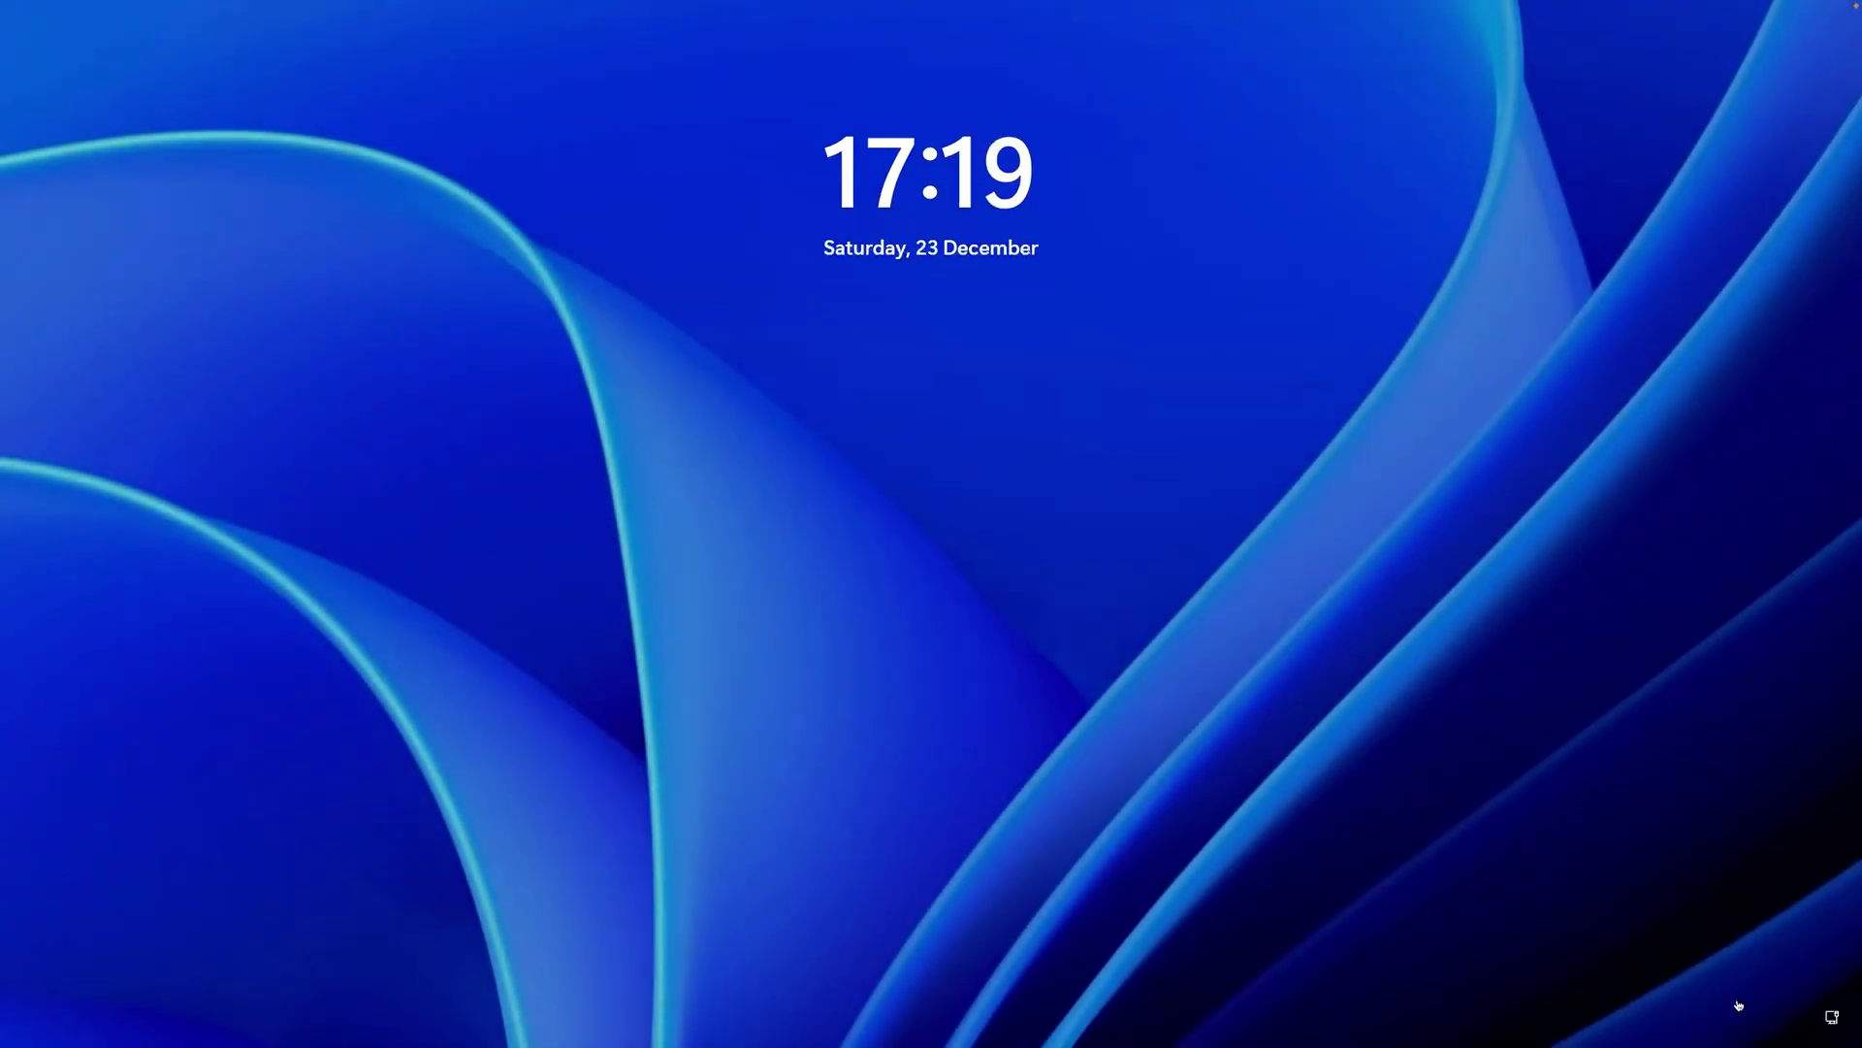
Dismiss the Windows lock screen and shut the guest down anyway despite the warning
{"action": "left_click", "coordinate": [1650, 382]}
{"action": "left_click", "coordinate": [1832, 1017]}
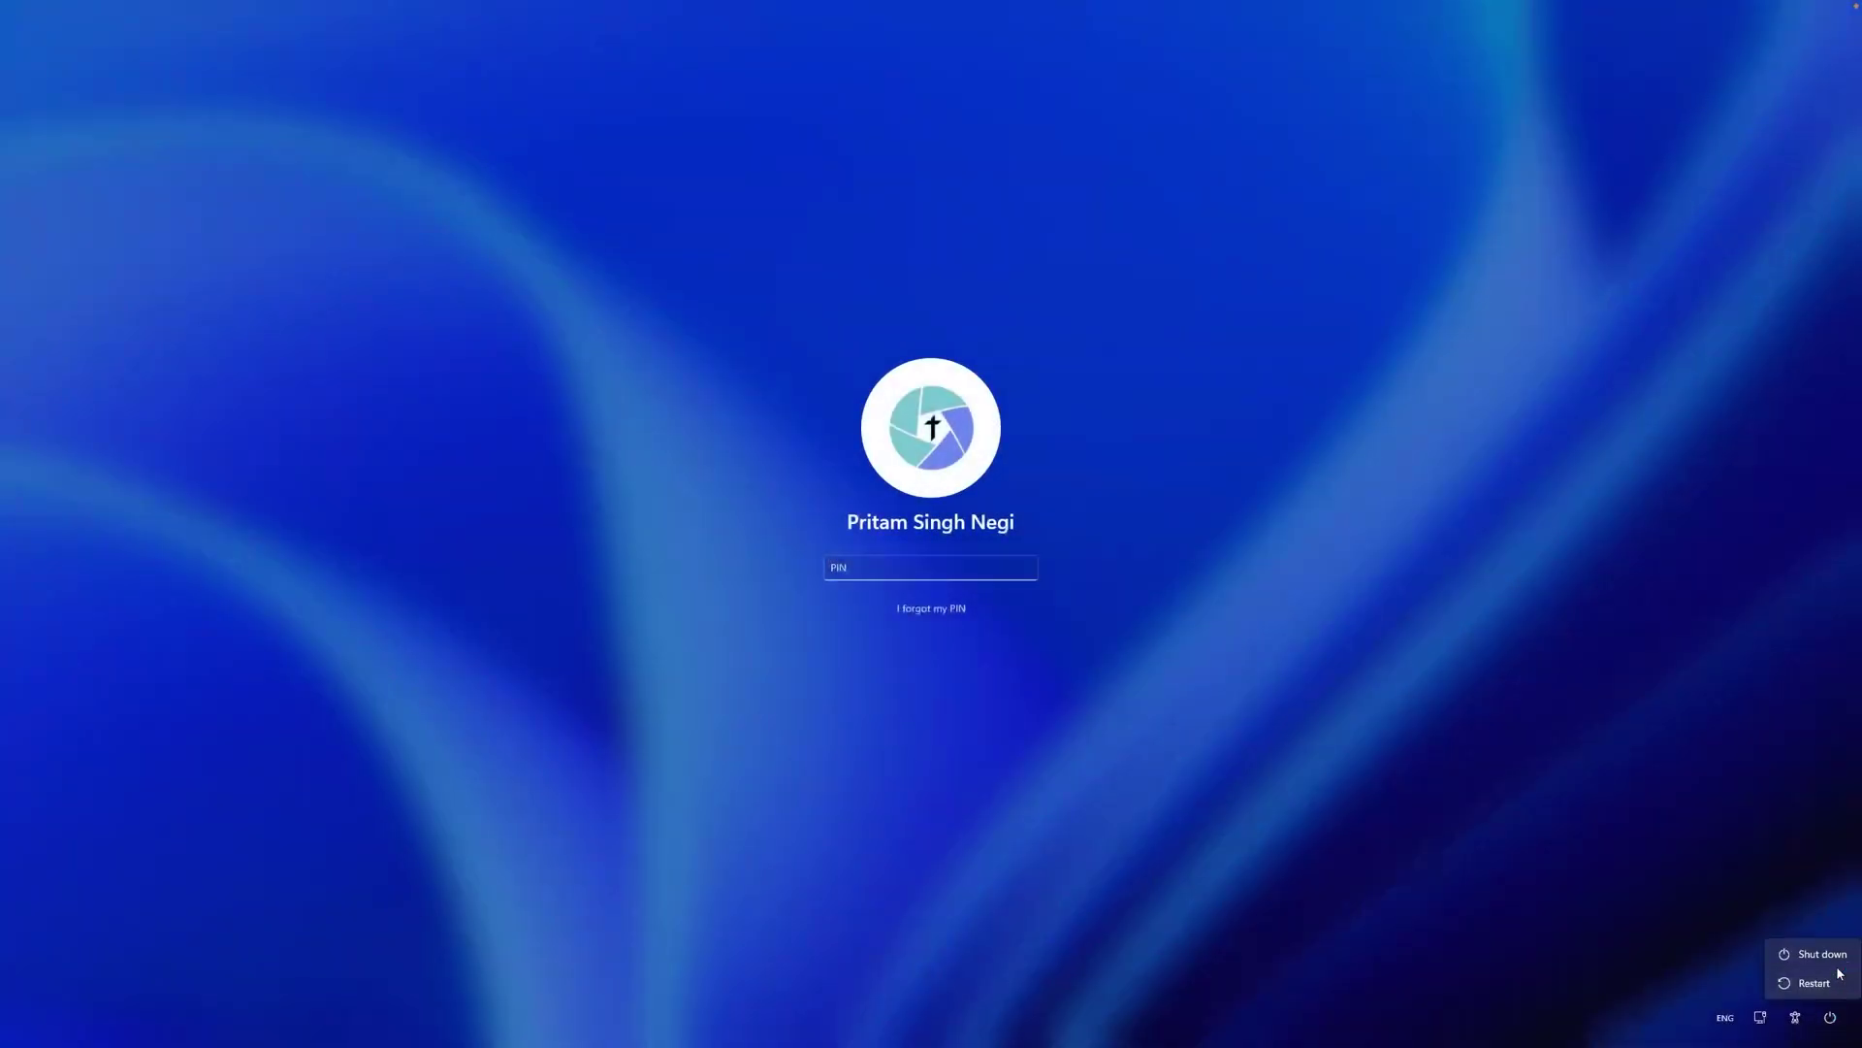
{"action": "left_click", "coordinate": [1809, 953]}
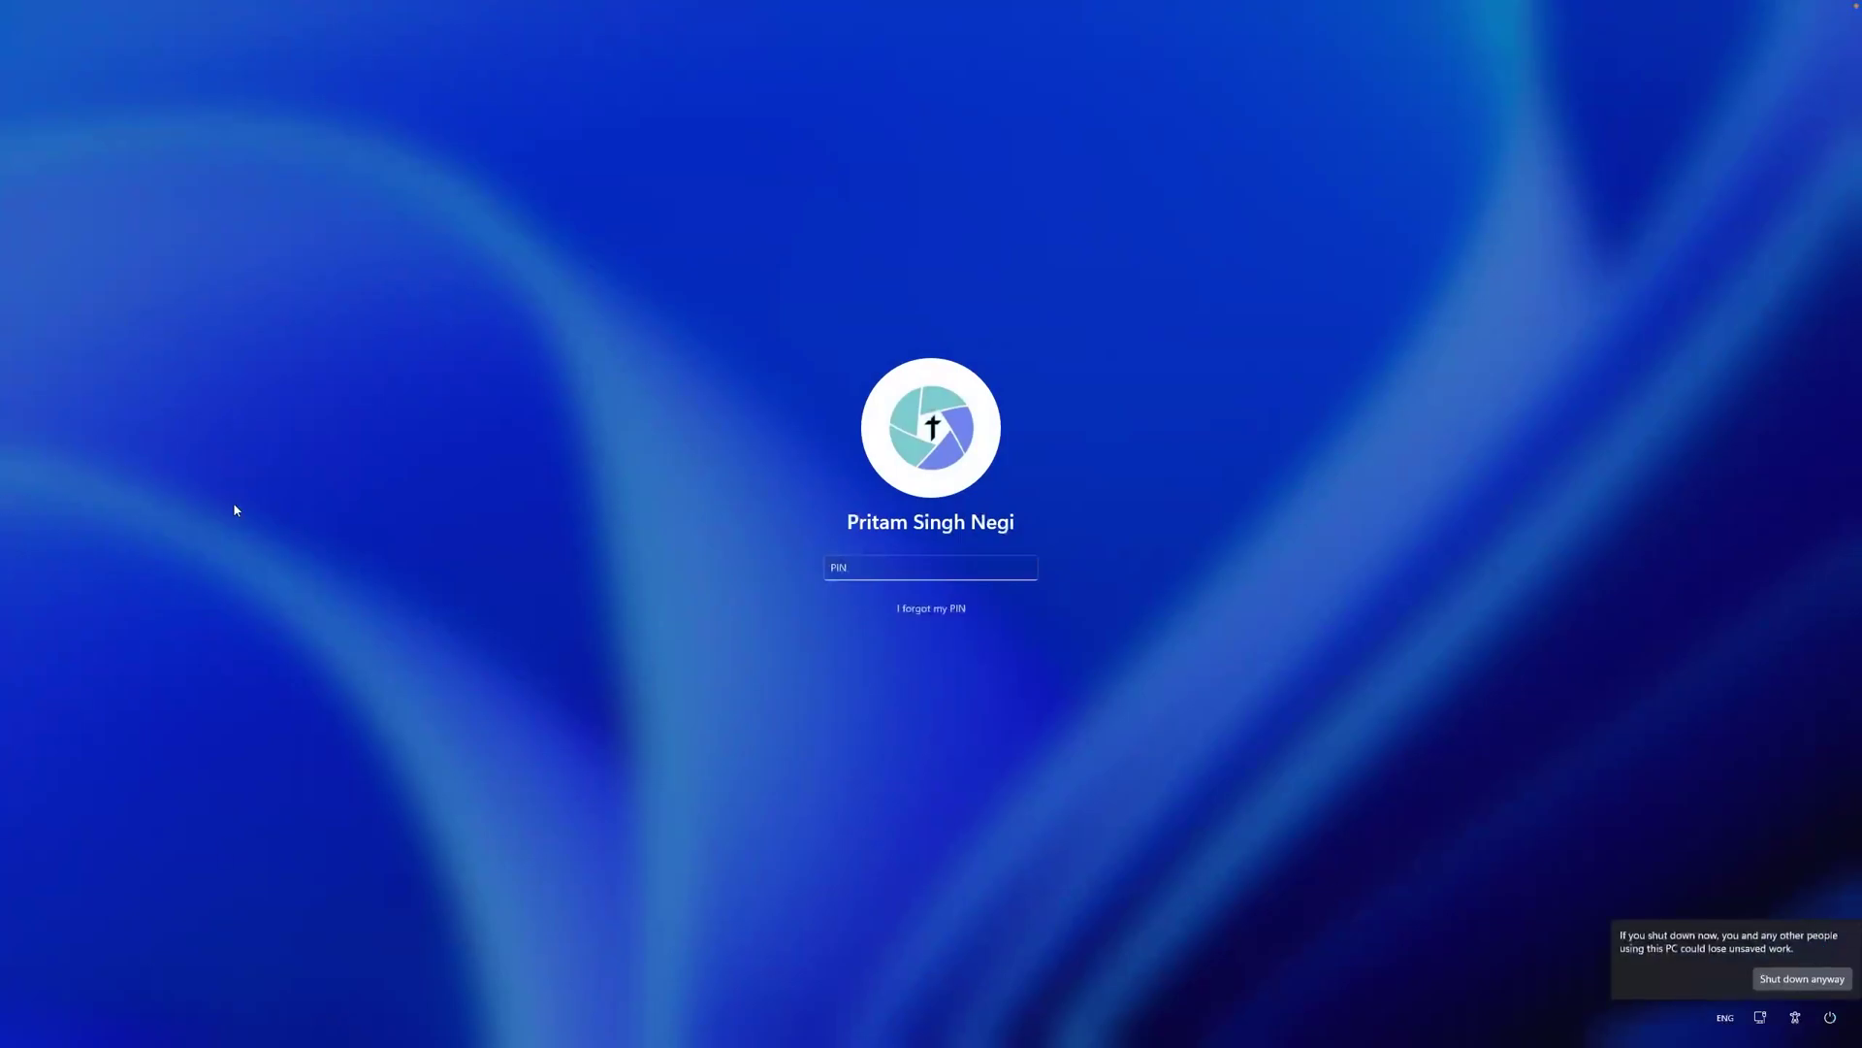
{"action": "left_click", "coordinate": [1802, 979]}
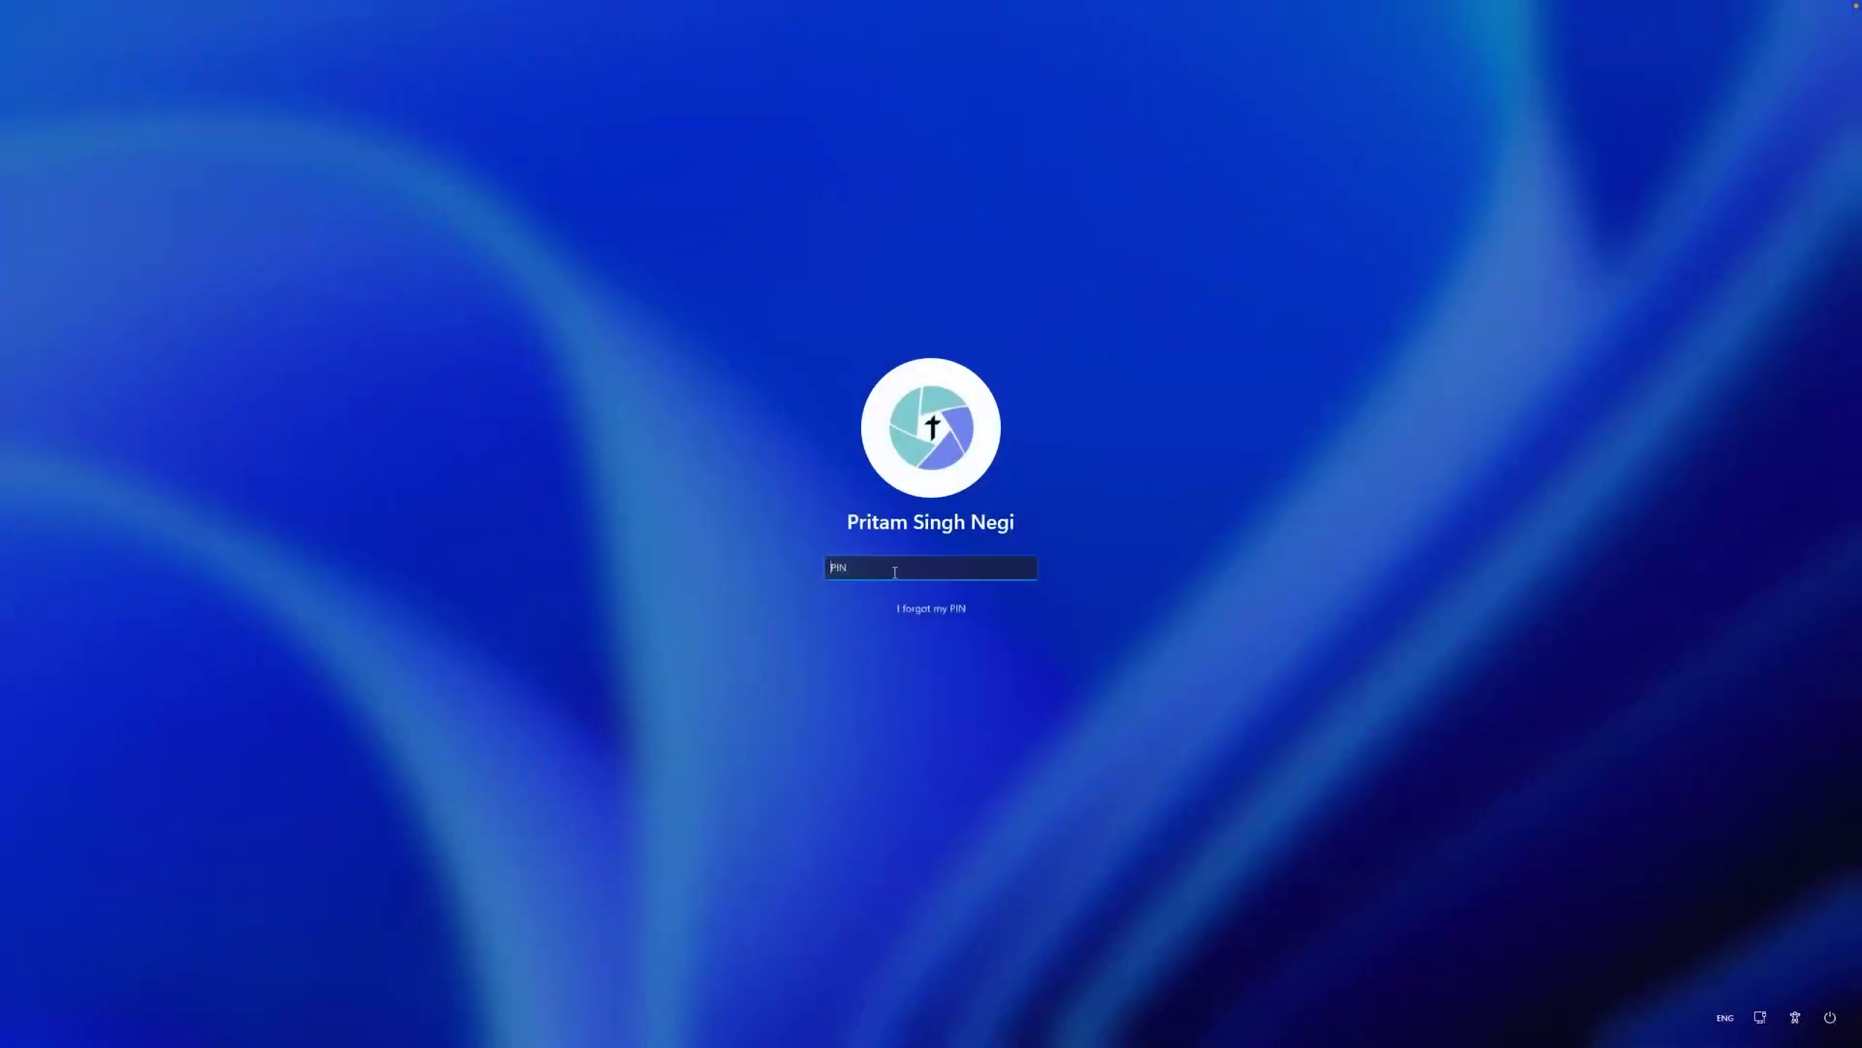
Sign in and open Settings > System > About to confirm 8.00 GB installed RAM
{"action": "type", "text": "1"}
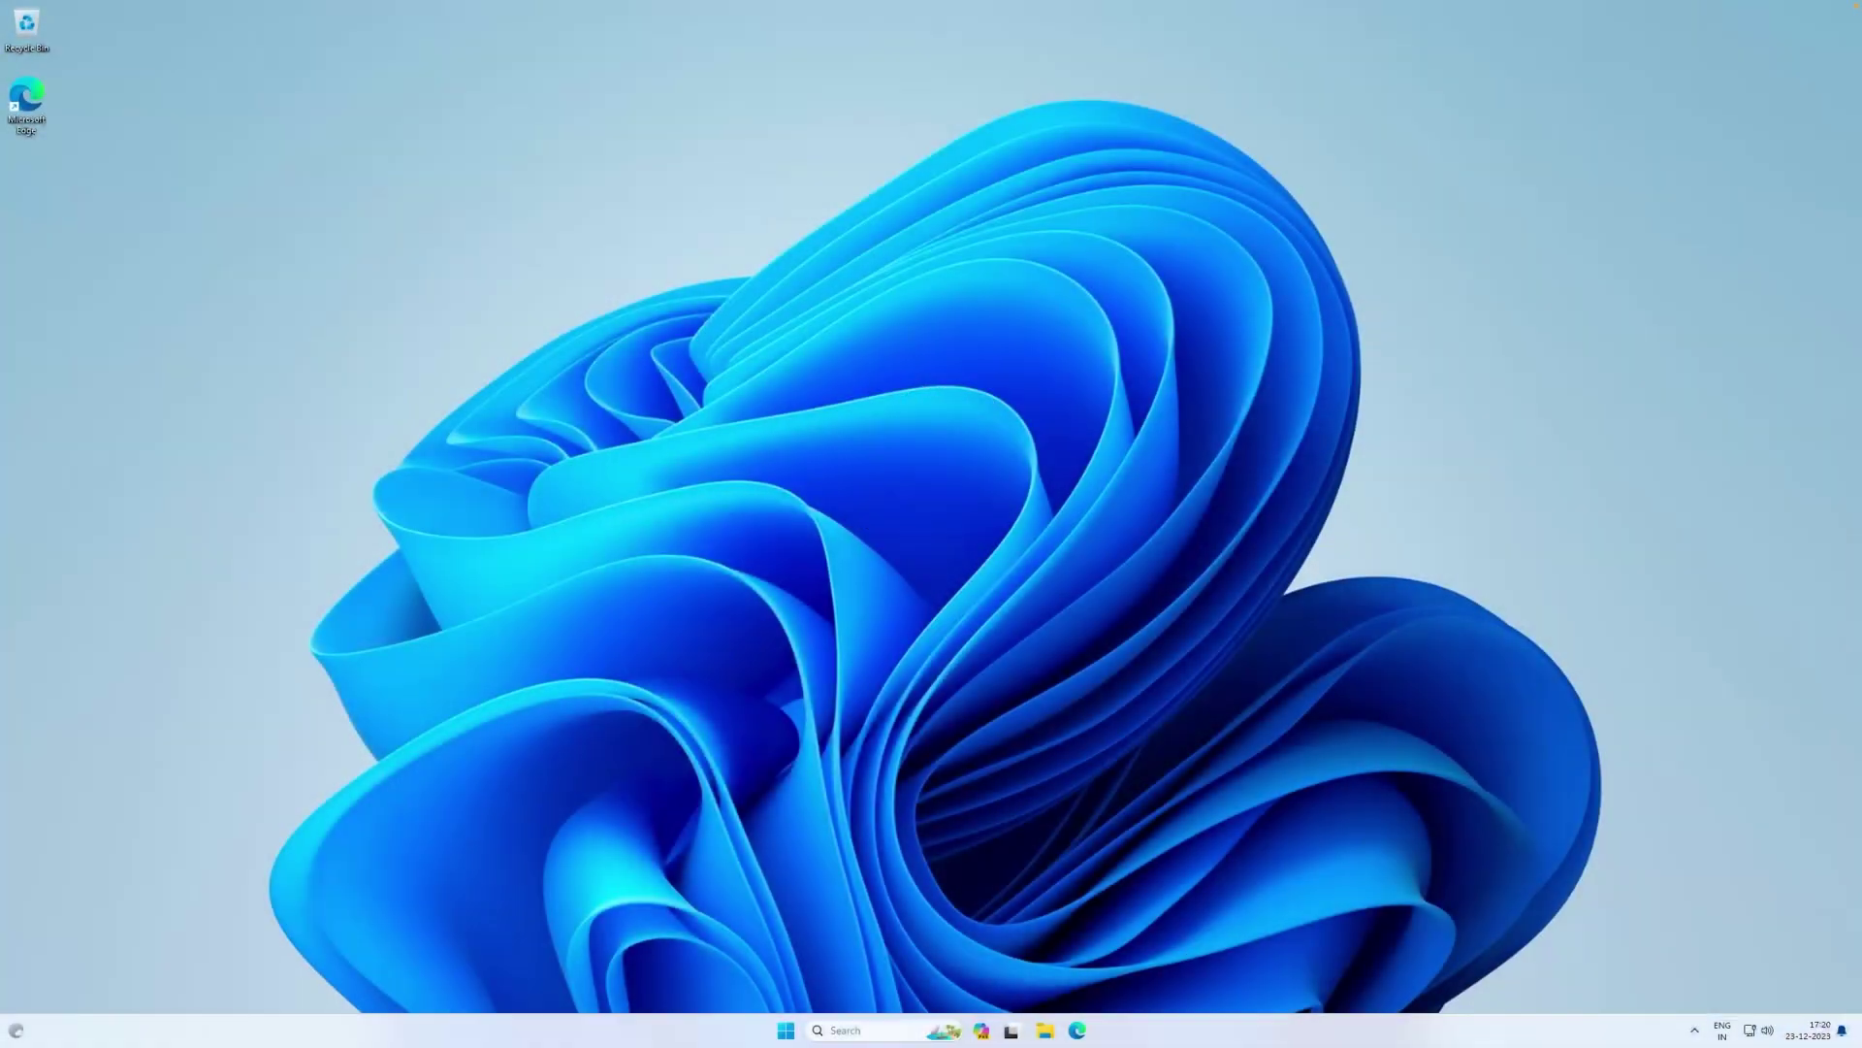
{"action": "left_click", "coordinate": [788, 1030]}
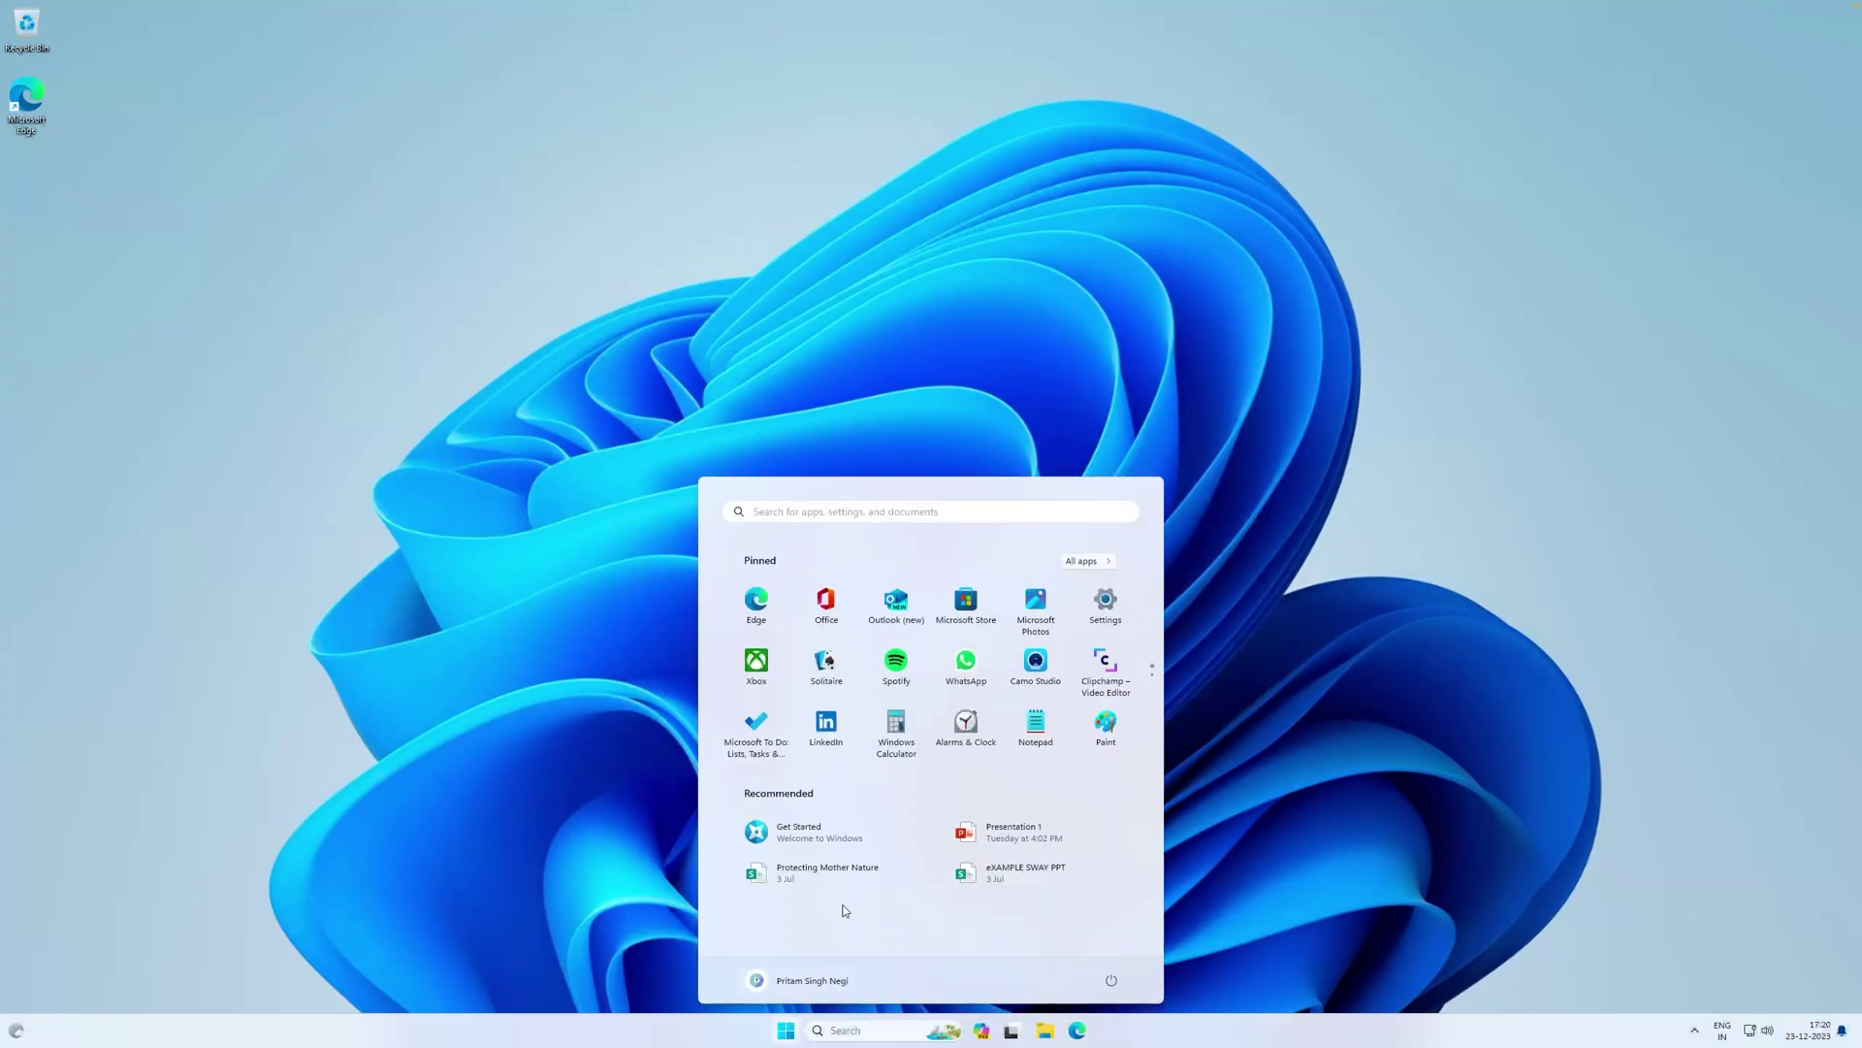
{"action": "left_click", "coordinate": [1106, 597]}
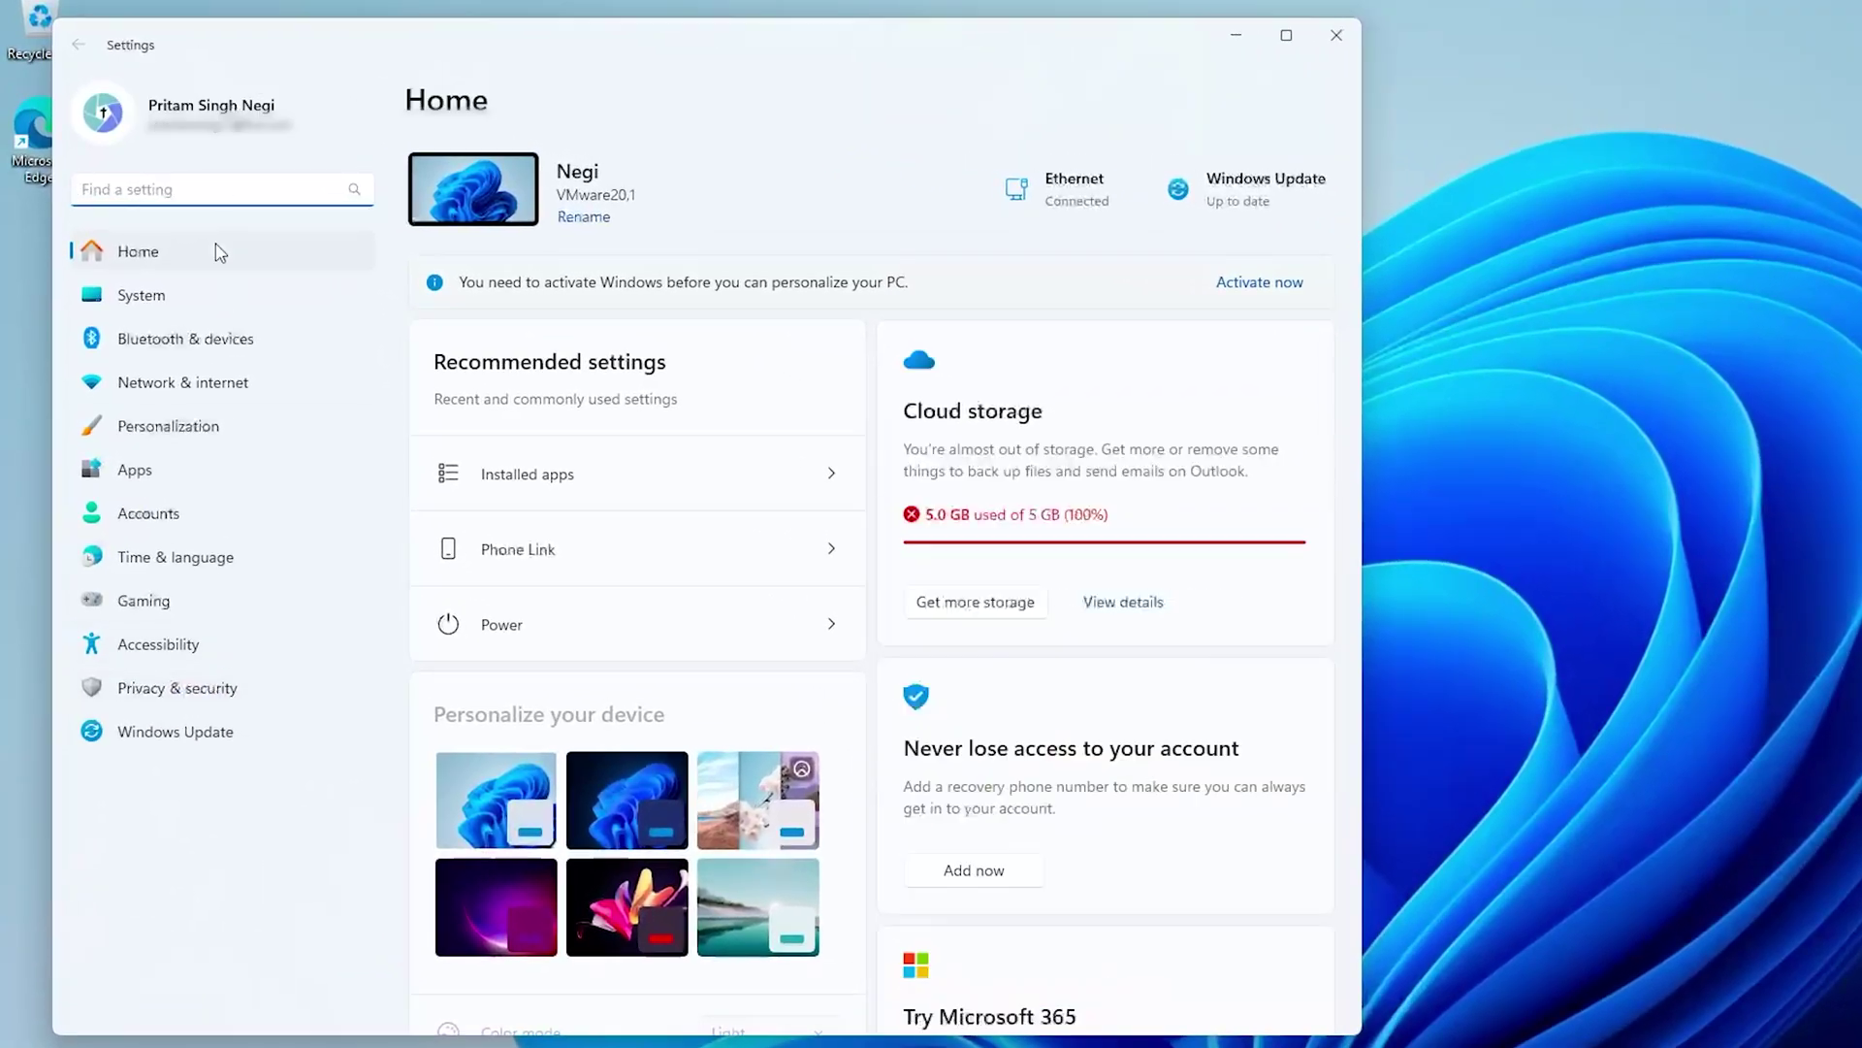
{"action": "left_click", "coordinate": [193, 301]}
{"action": "scroll", "coordinate": [577, 844], "scroll_direction": "down", "scroll_amount": 5}
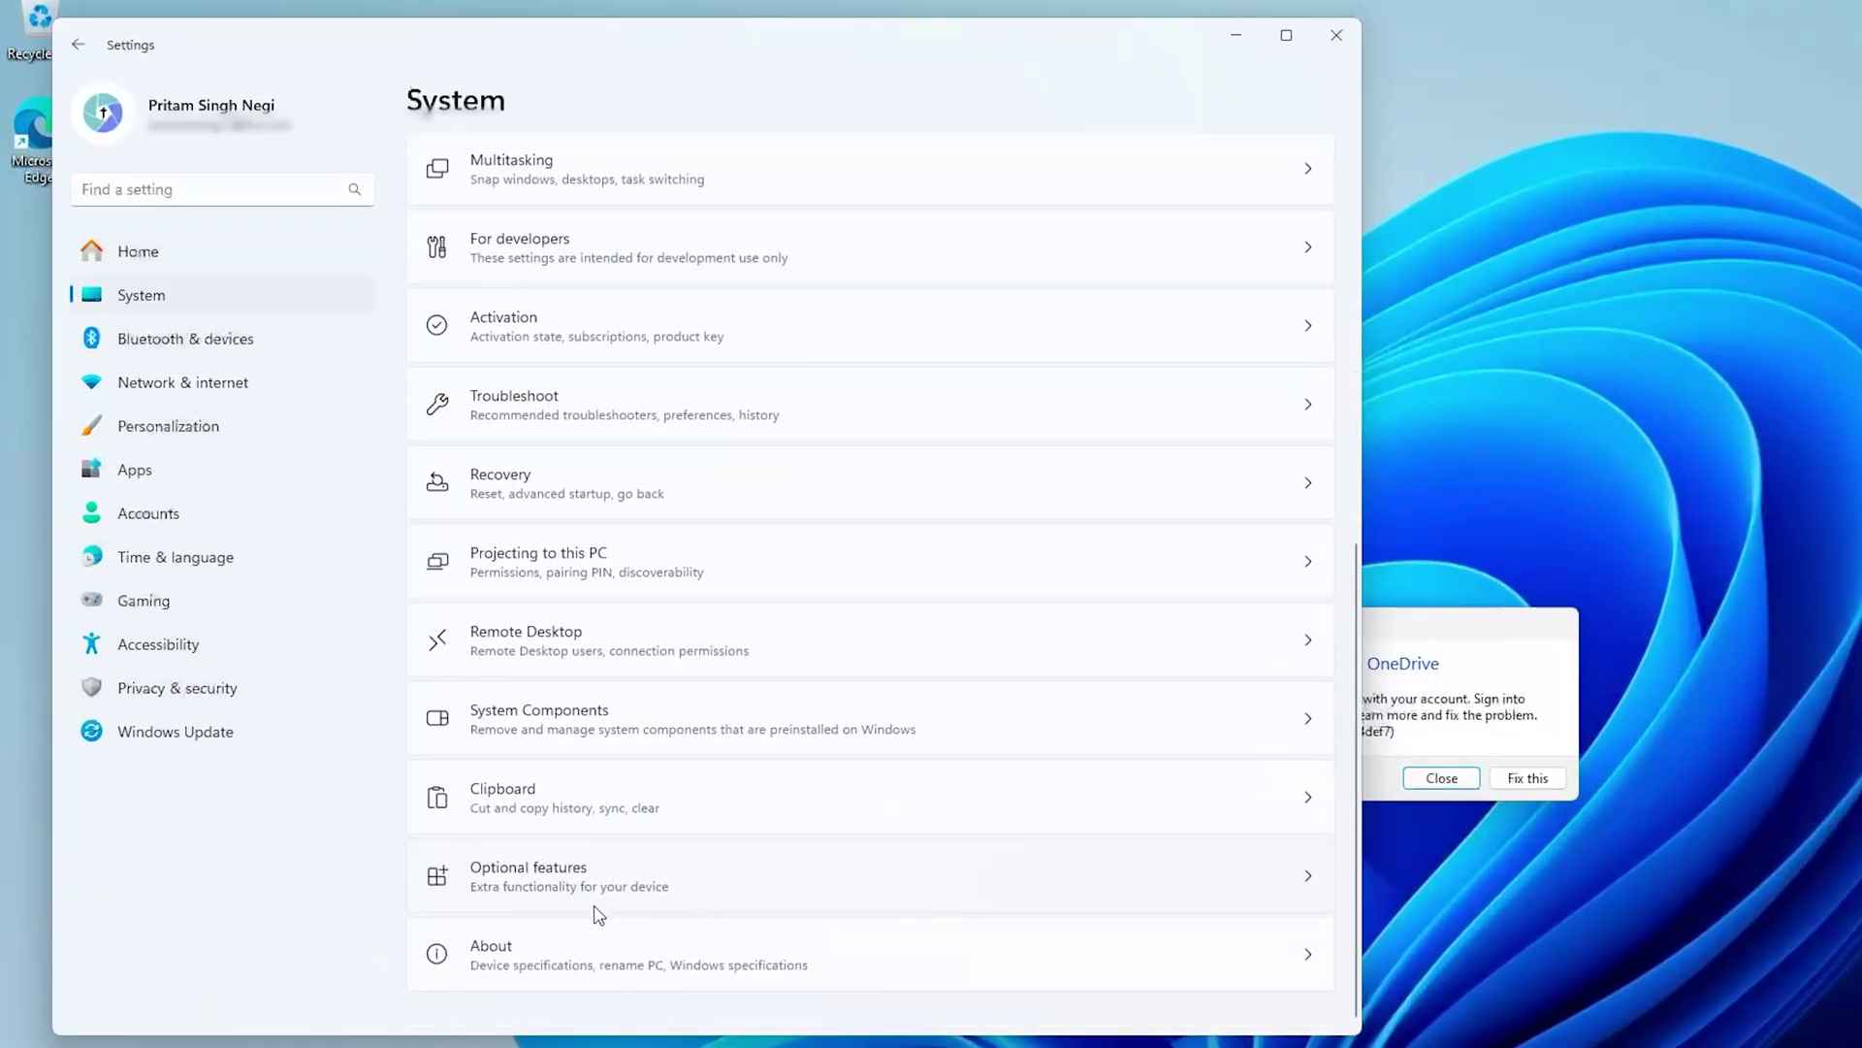
{"action": "left_click", "coordinate": [574, 960]}
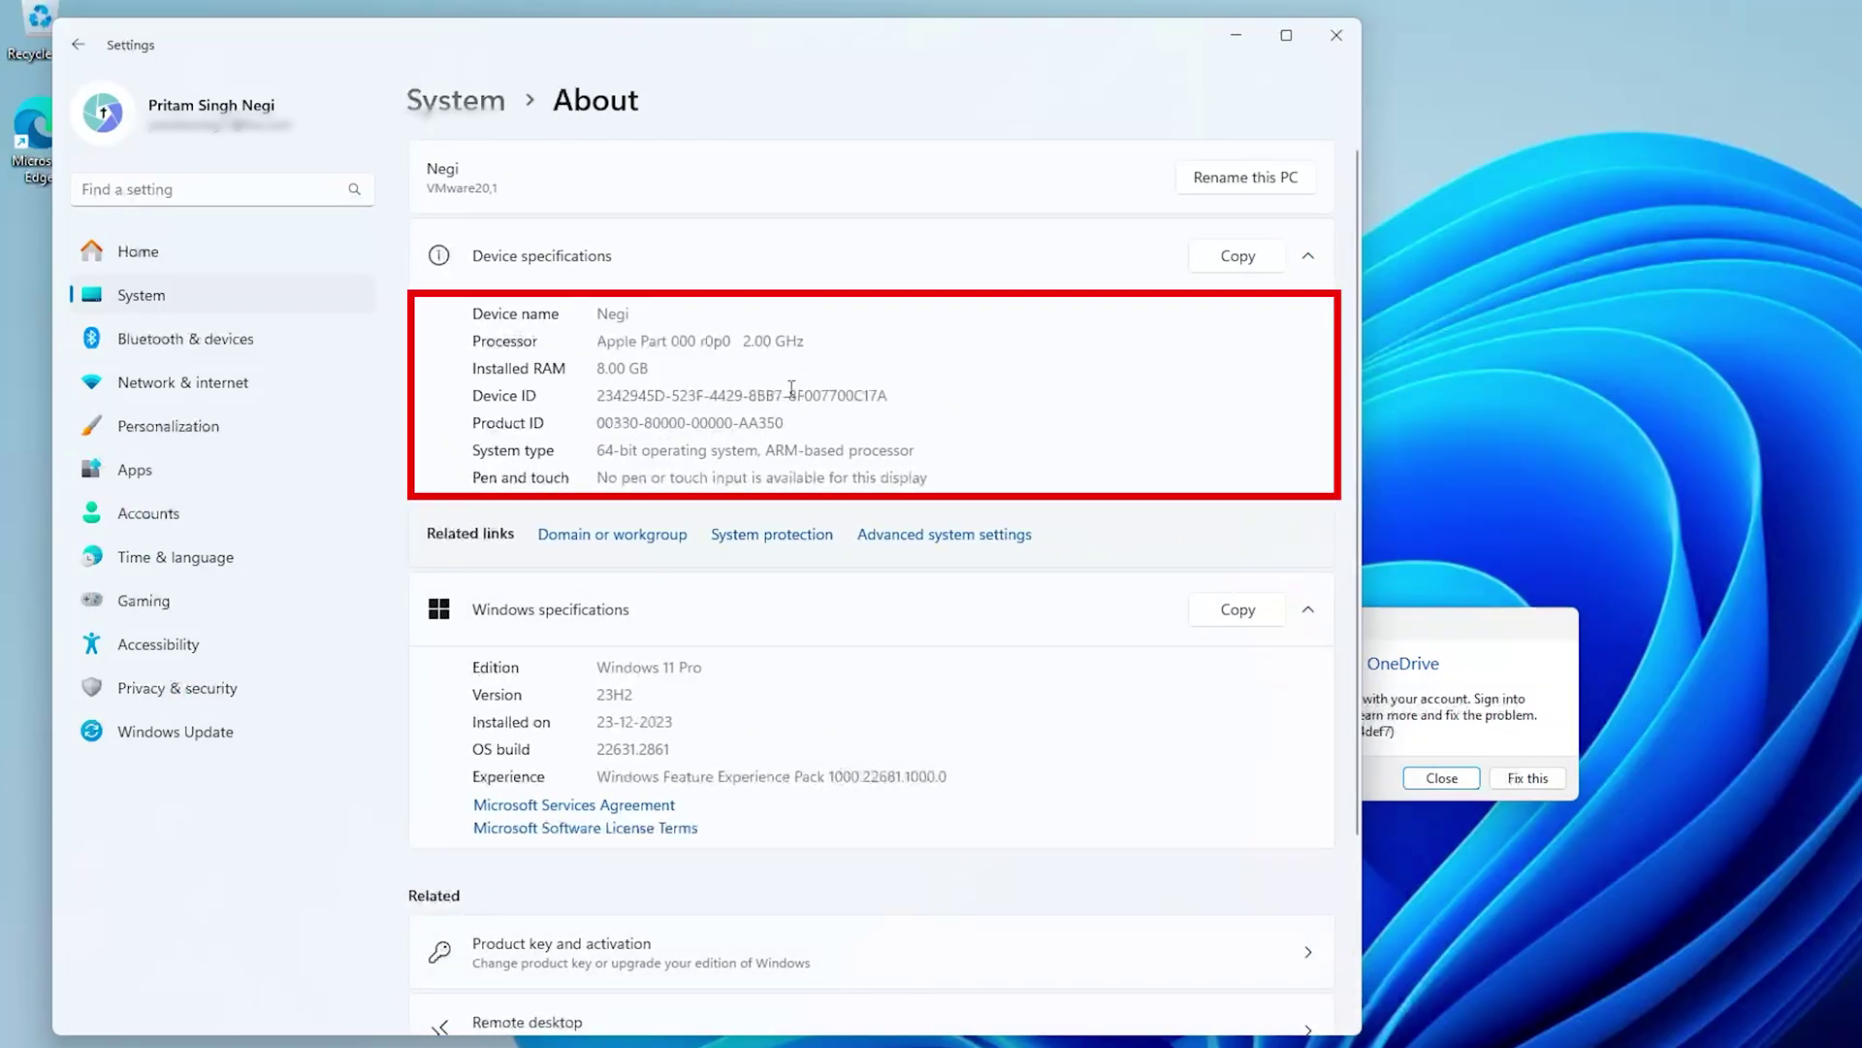
Search the settings for 'device manager' and launch Device Manager
{"action": "left_click", "coordinate": [302, 191]}
{"action": "type", "text": "devi"}
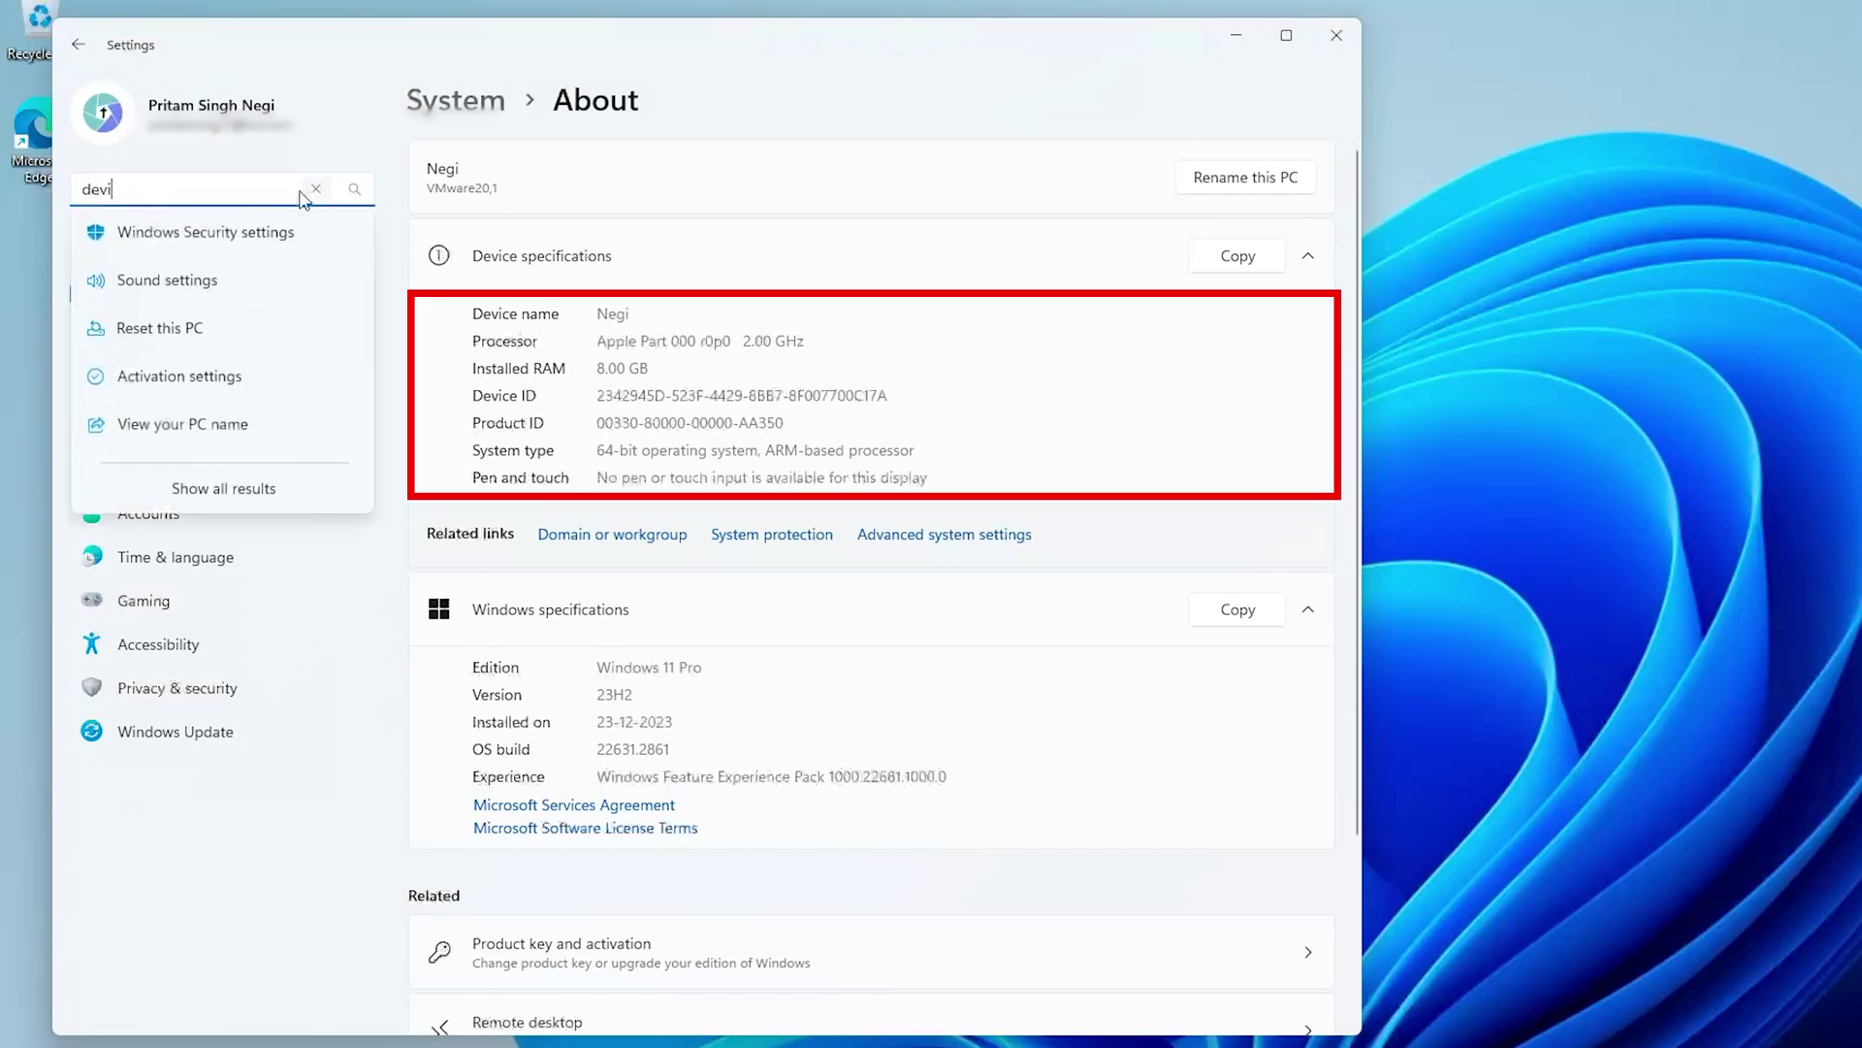
{"action": "type", "text": "ce manager"}
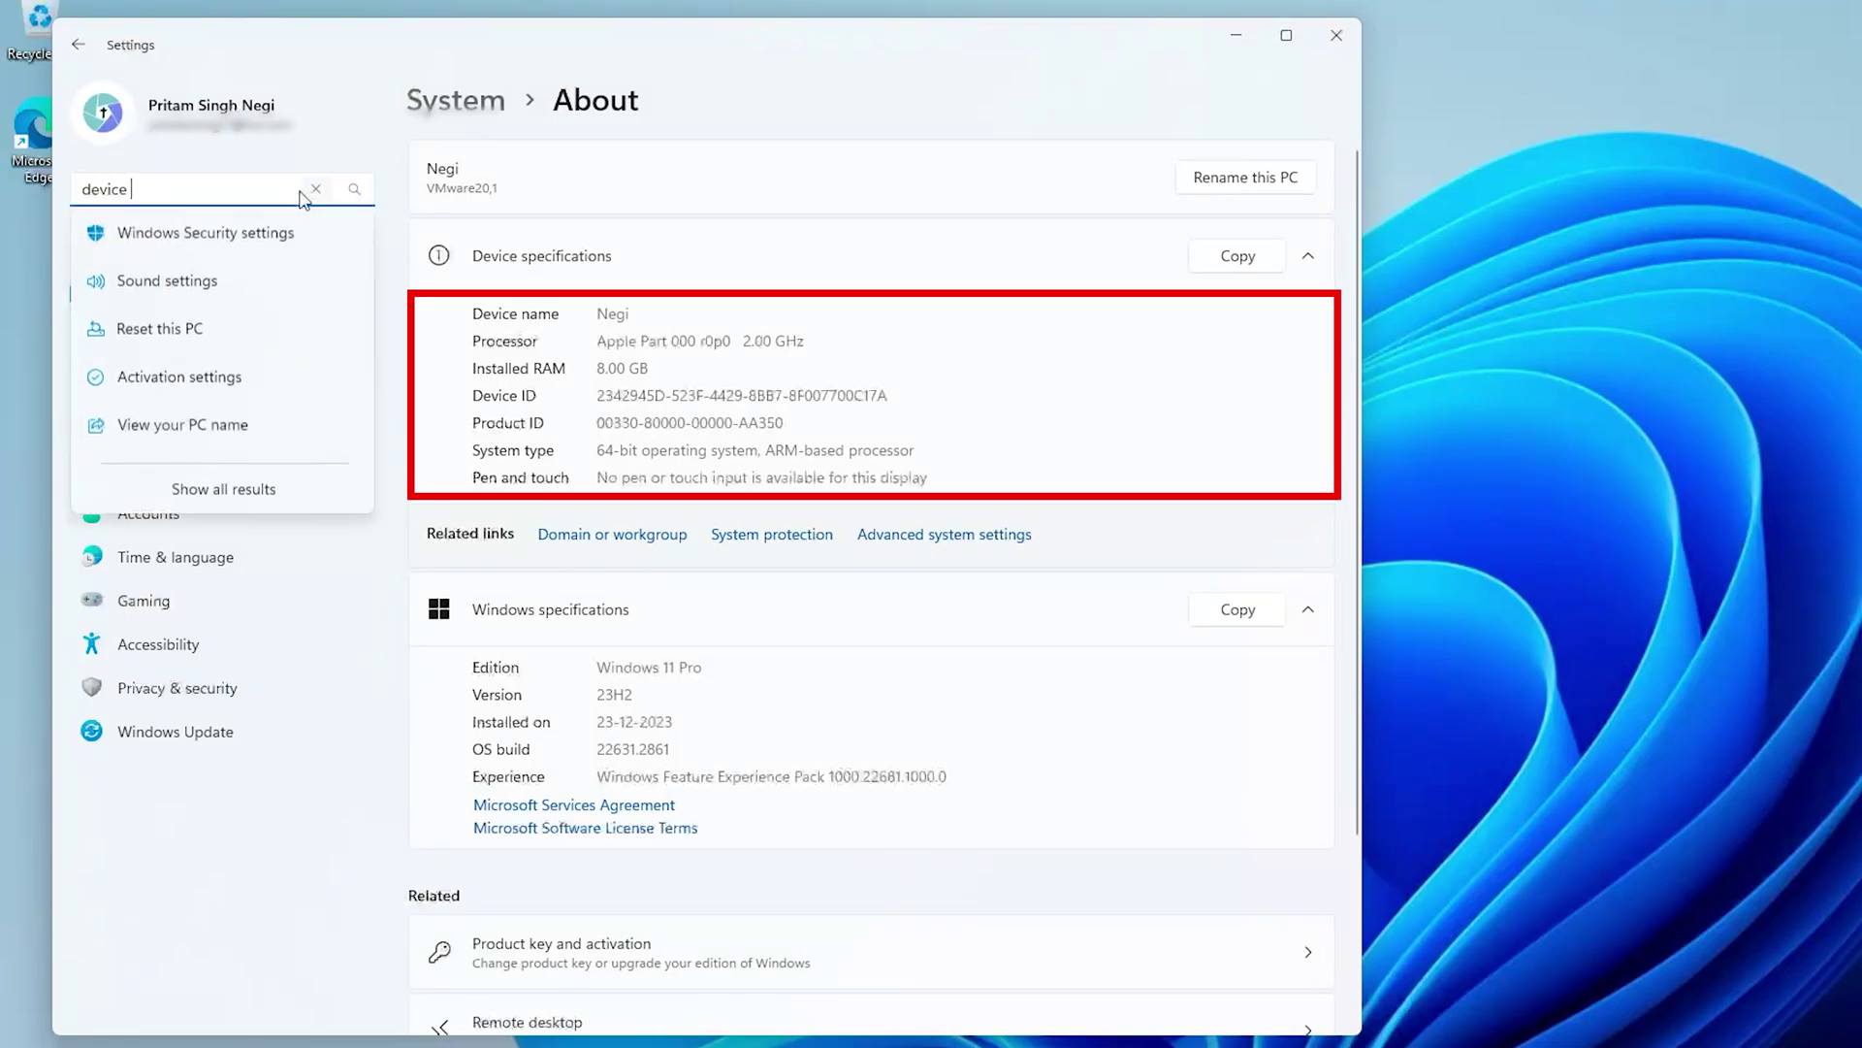
{"action": "left_click", "coordinate": [155, 238]}
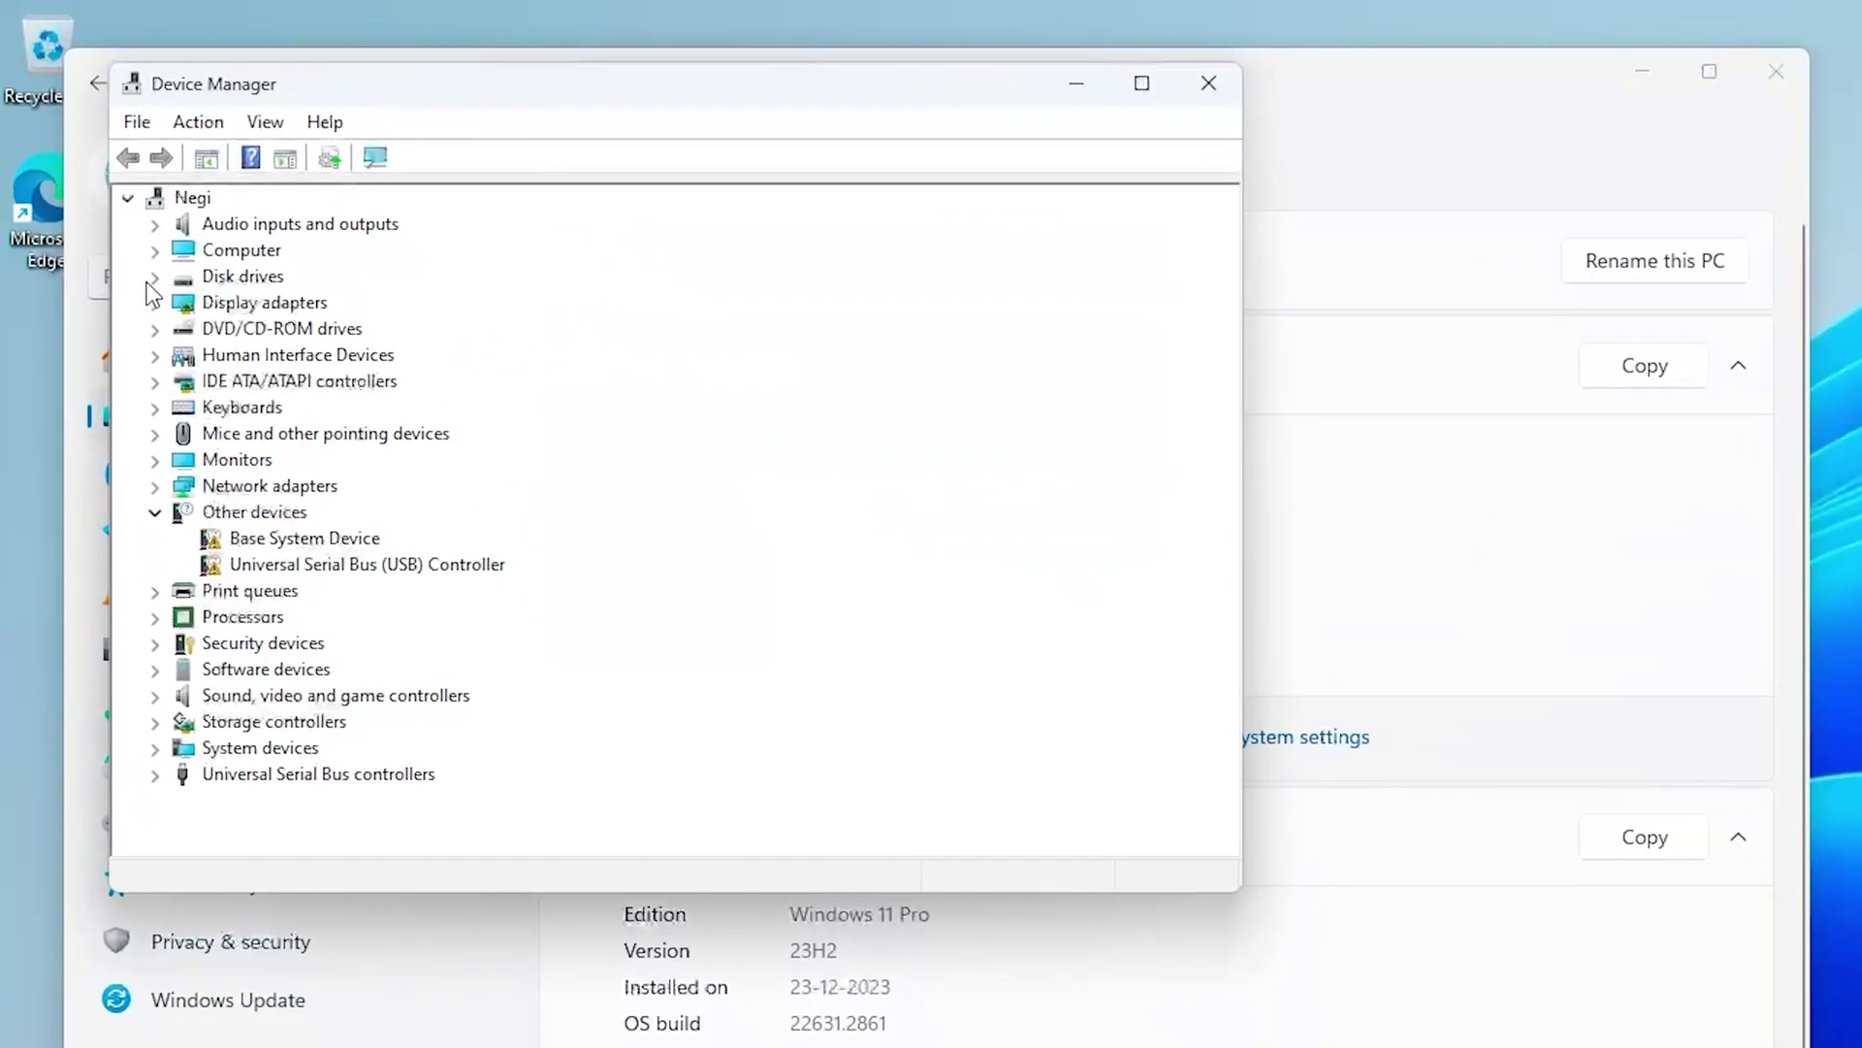
Expand Processors in Device Manager to confirm four cores are listed
{"action": "left_click", "coordinate": [120, 189]}
{"action": "left_click", "coordinate": [154, 277]}
{"action": "left_click", "coordinate": [155, 617]}
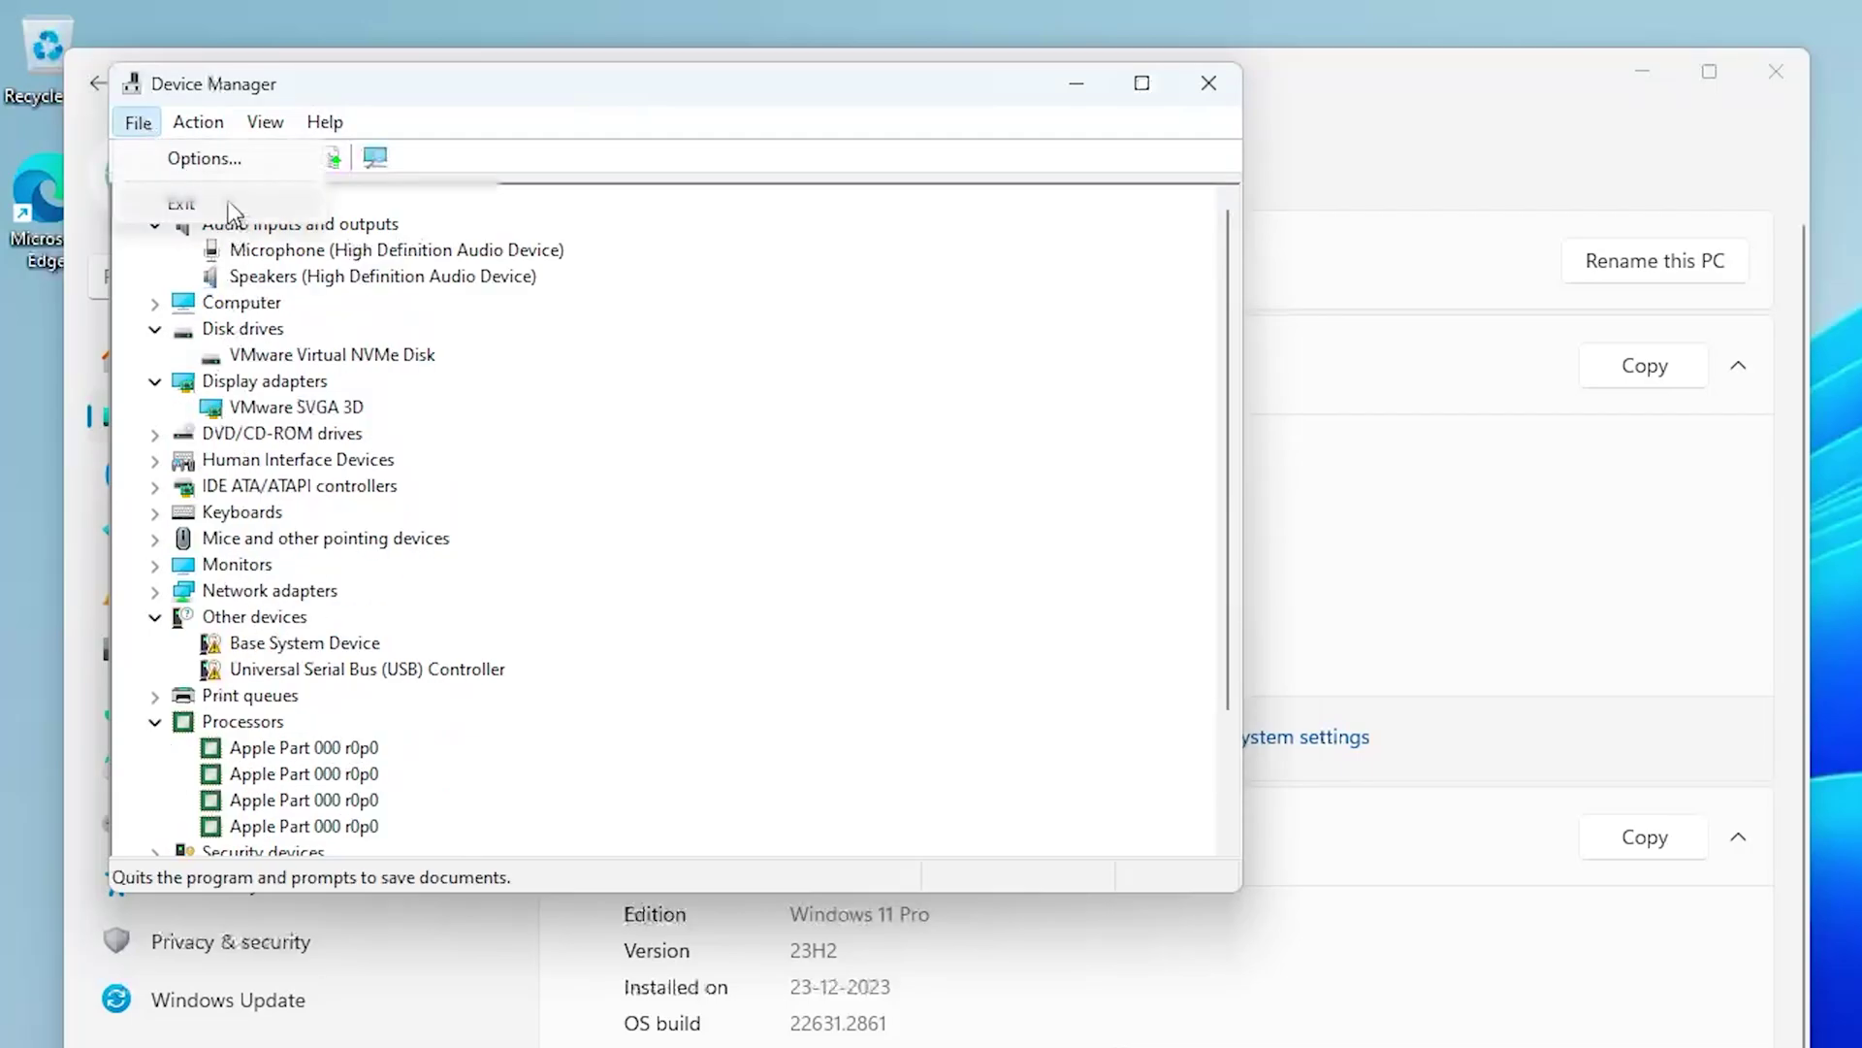
Close Device Manager and Settings, then launch Microsoft Edge from the taskbar
{"action": "left_click", "coordinate": [177, 191]}
{"action": "left_click", "coordinate": [1718, 66]}
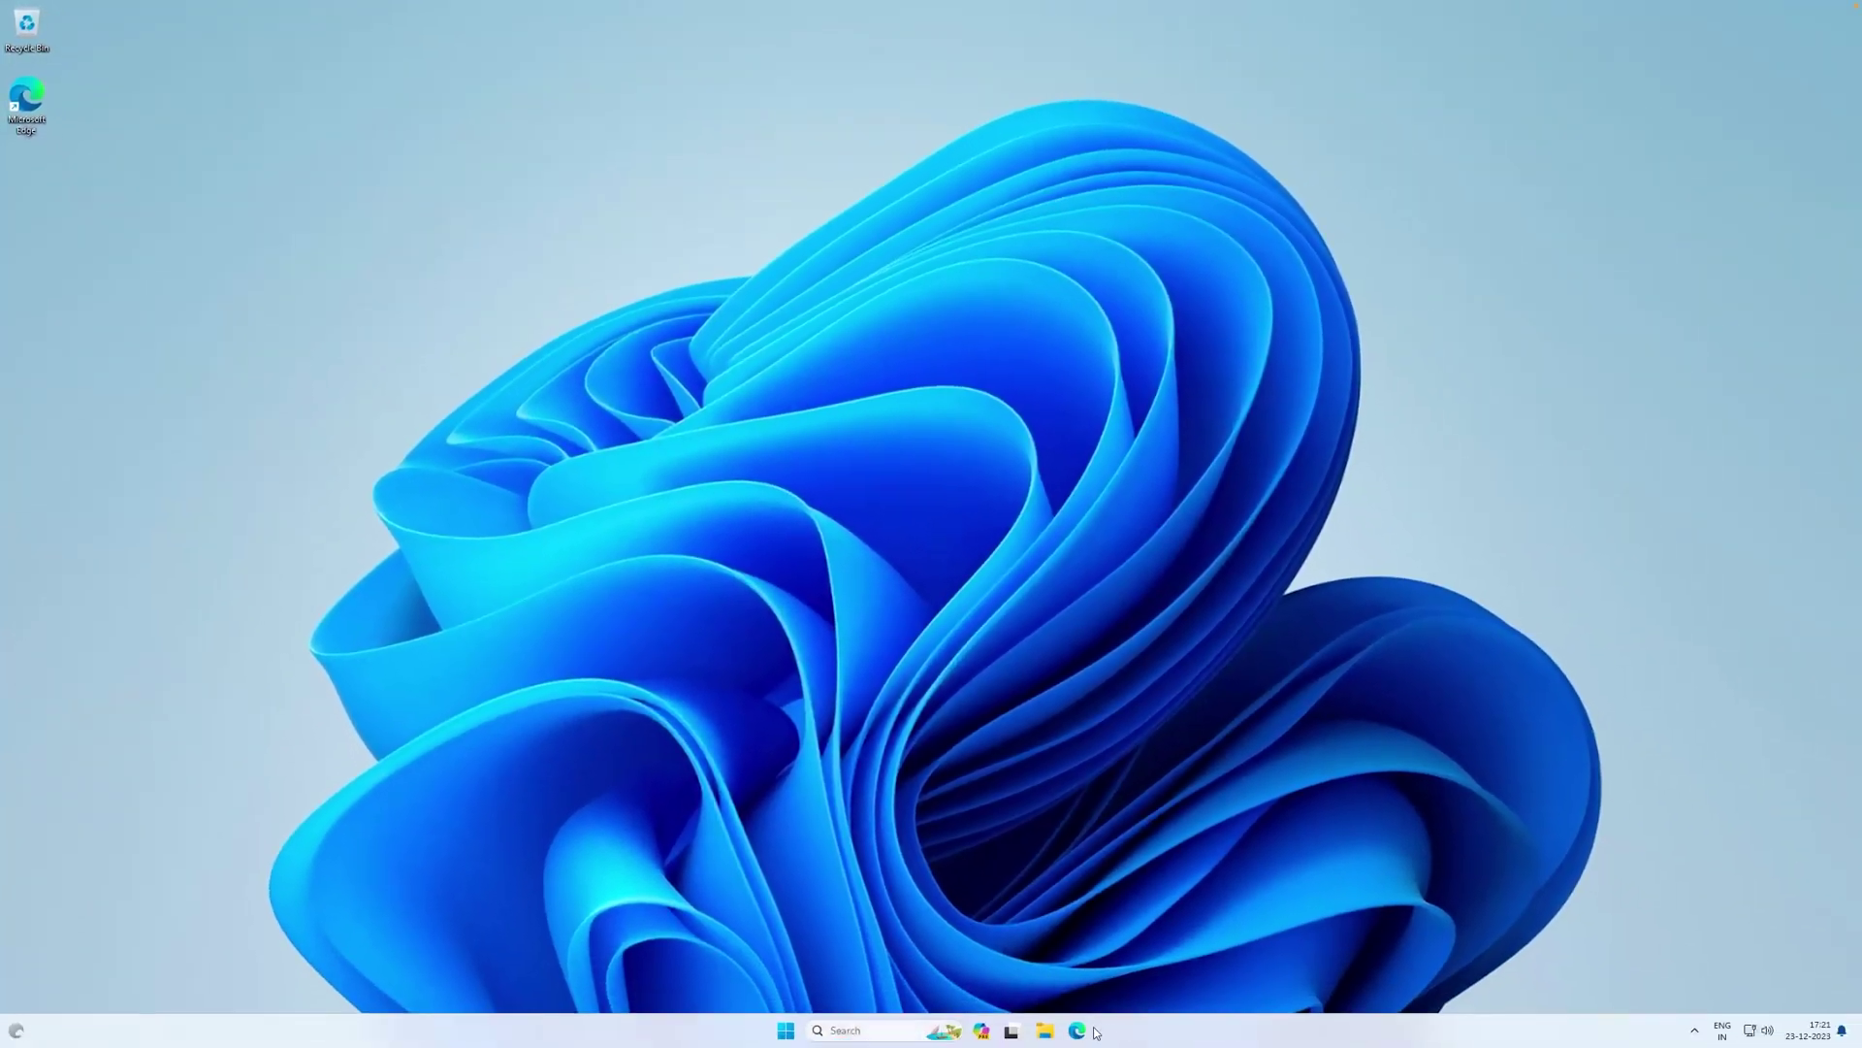
{"action": "left_click", "coordinate": [1093, 1031]}
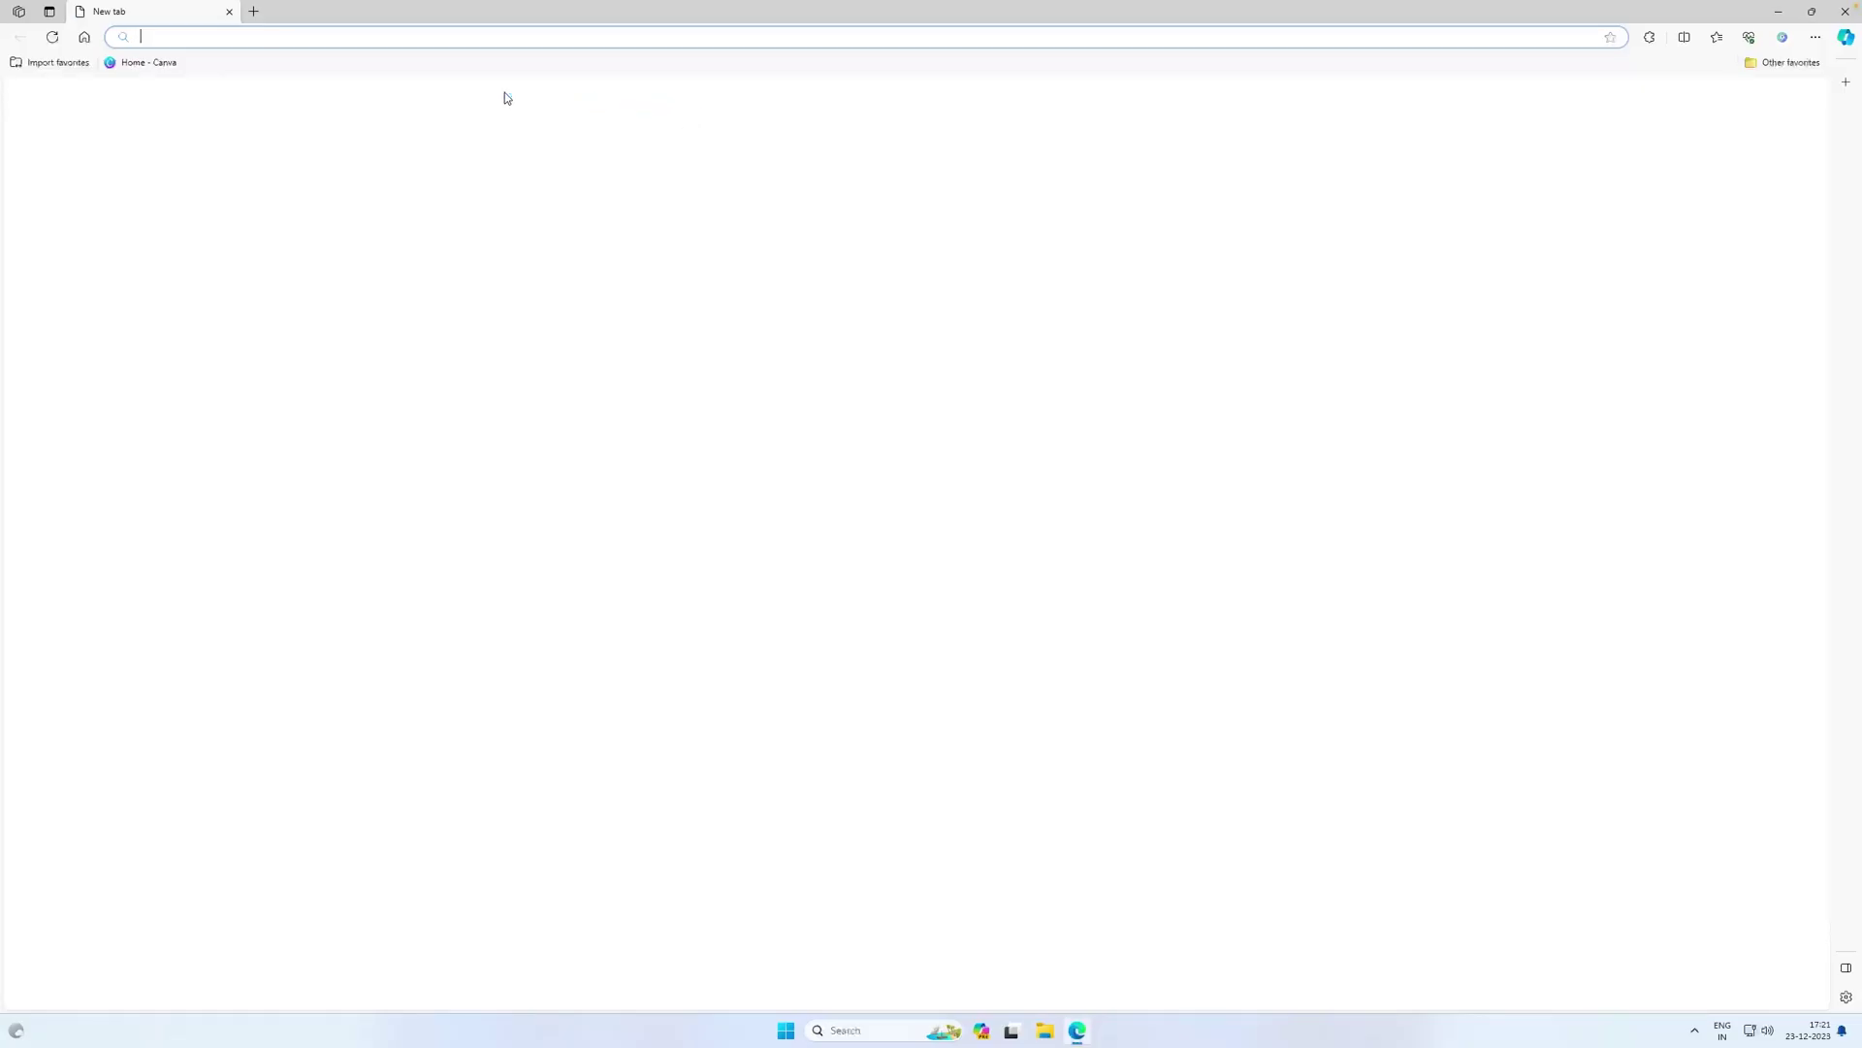